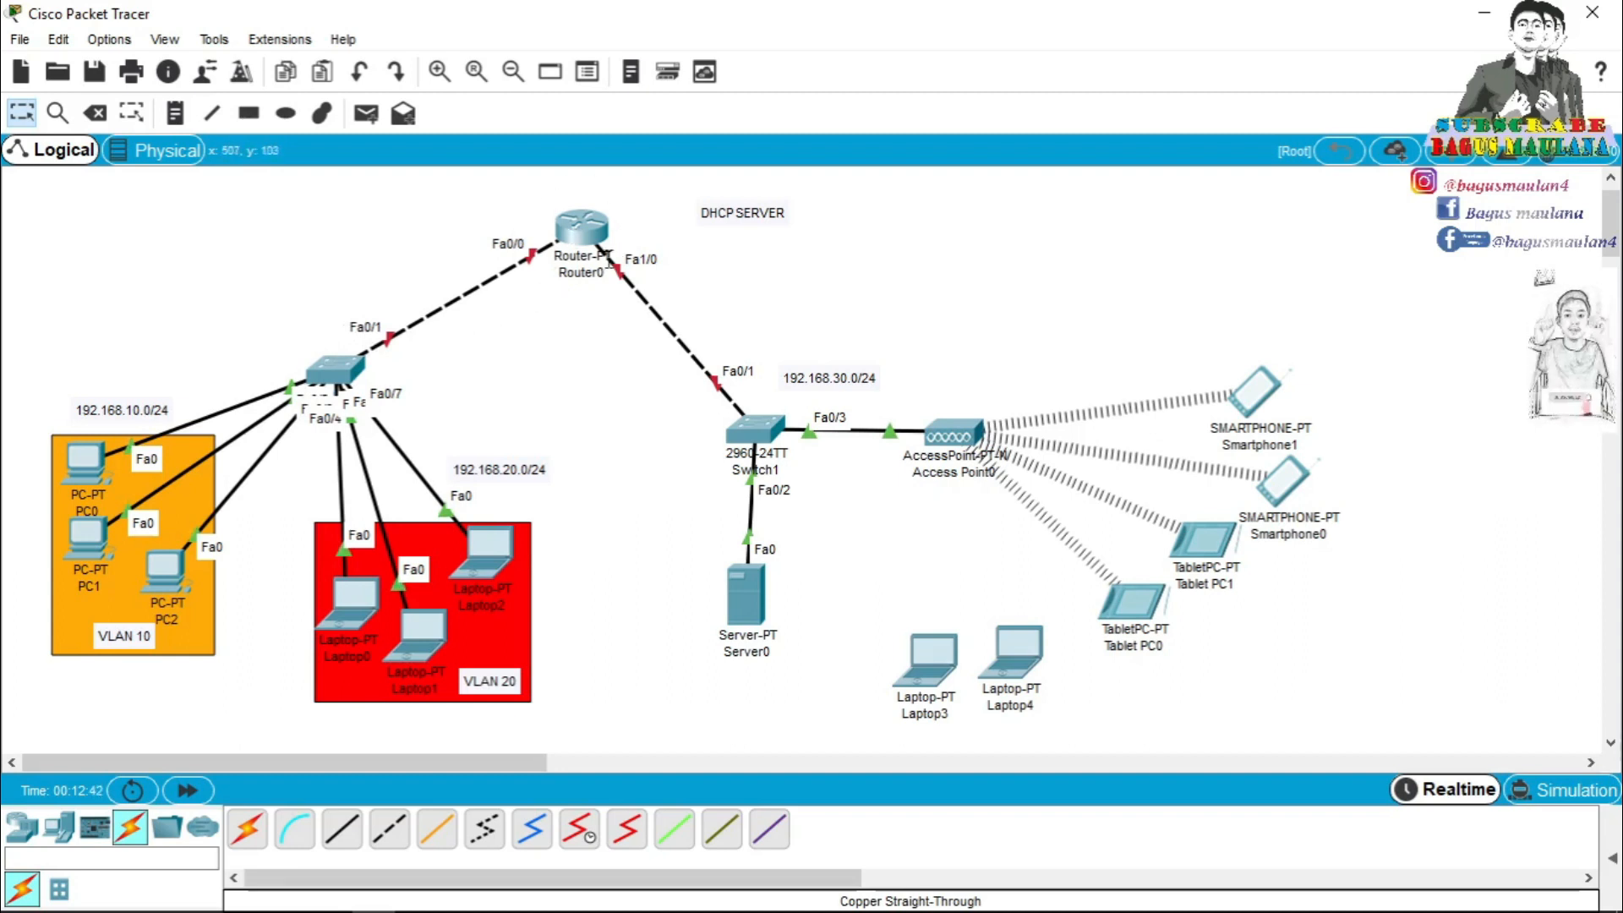
# Power off Laptop3, replace its Ethernet module with the WPC300N wireless module, and power it back on.
pyautogui.moveTo(765, 418)
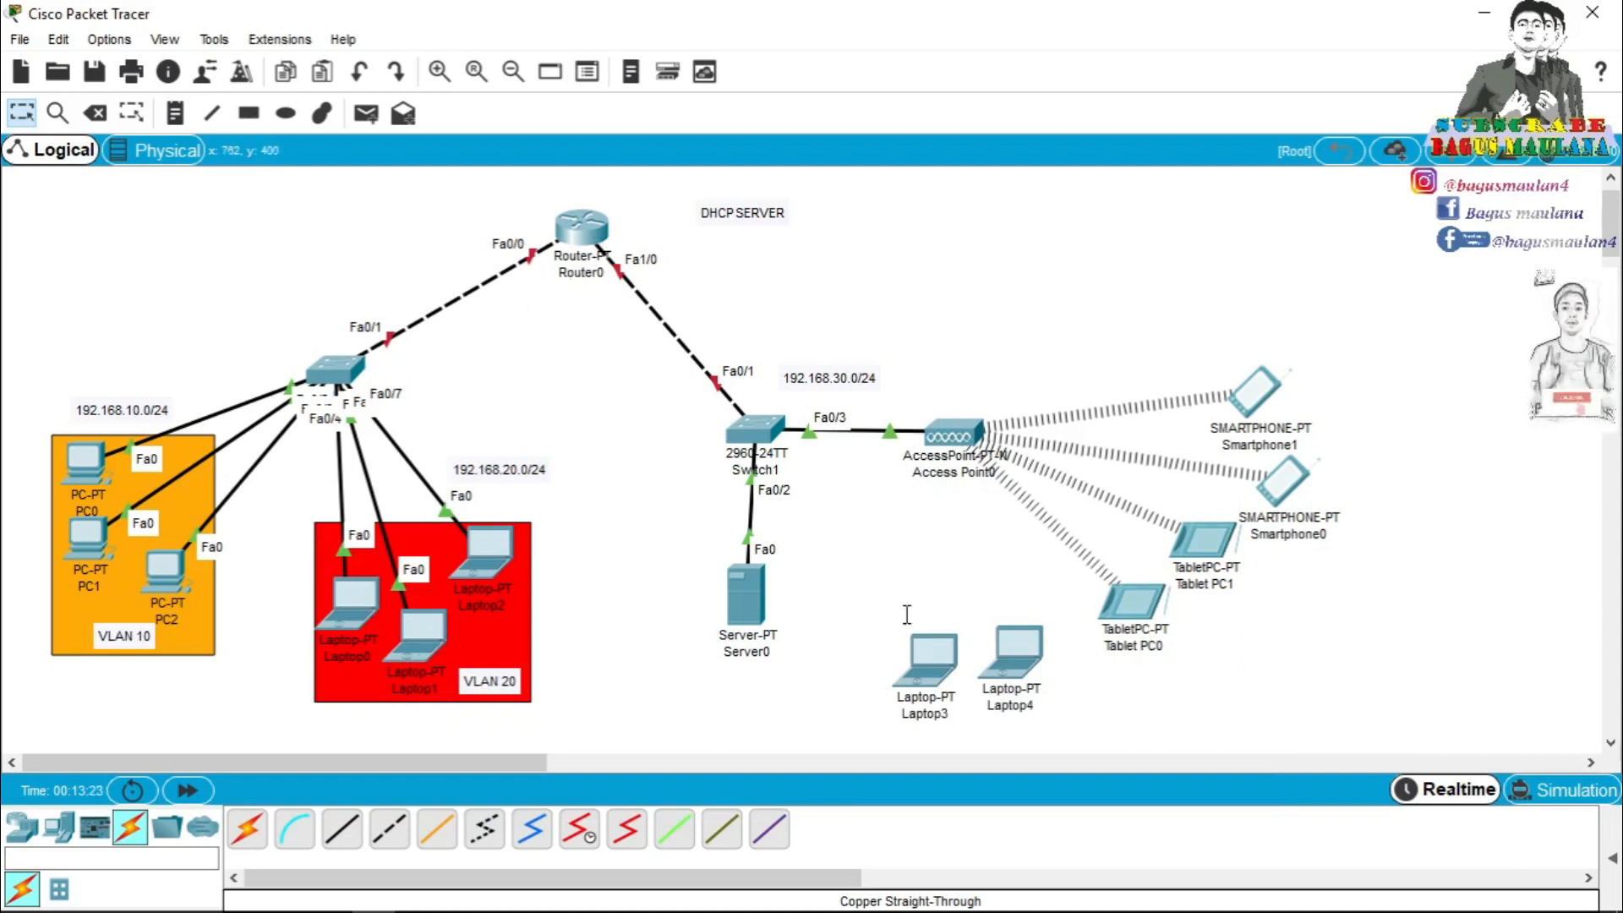
pyautogui.click(937, 658)
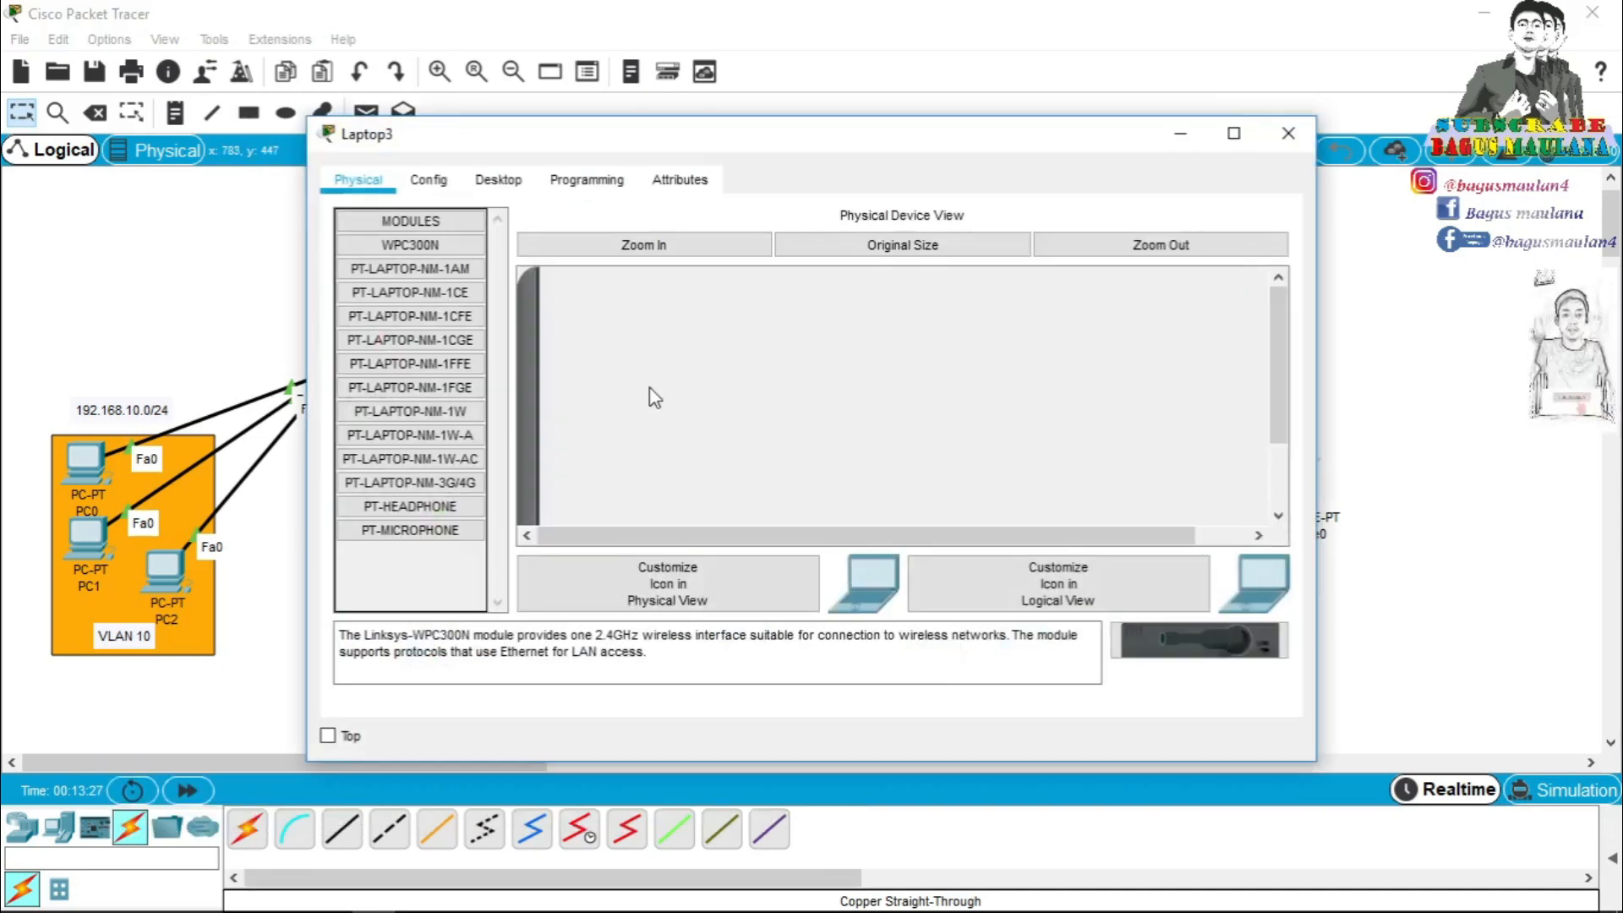
pyautogui.scroll(-2, 980, 438)
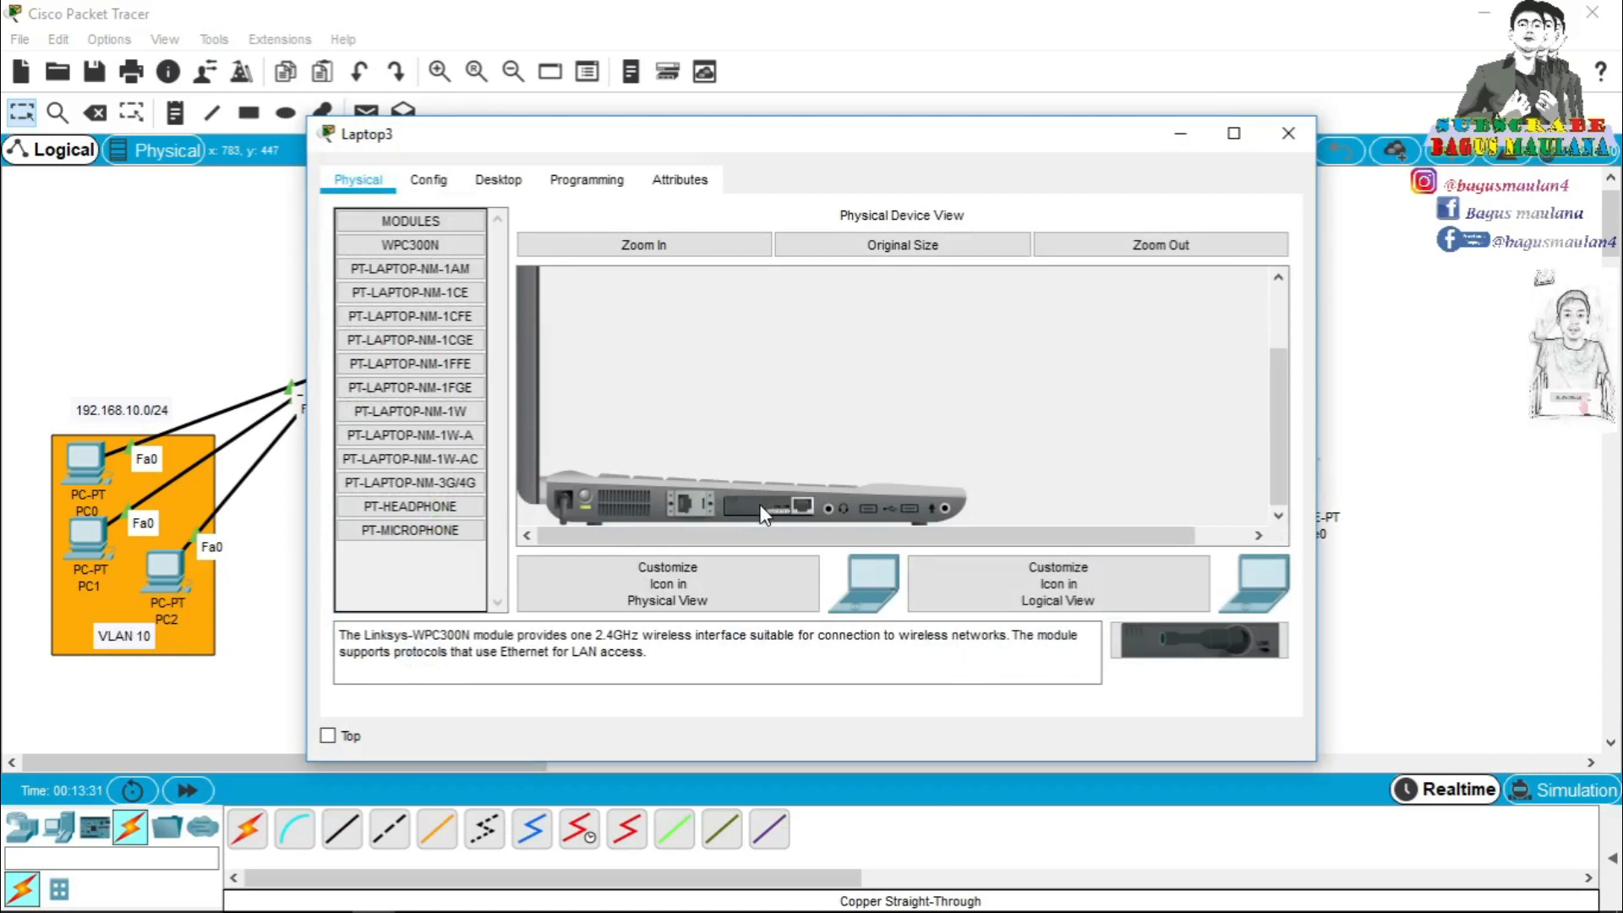
pyautogui.moveTo(758, 506); pyautogui.dragTo(1226, 655)
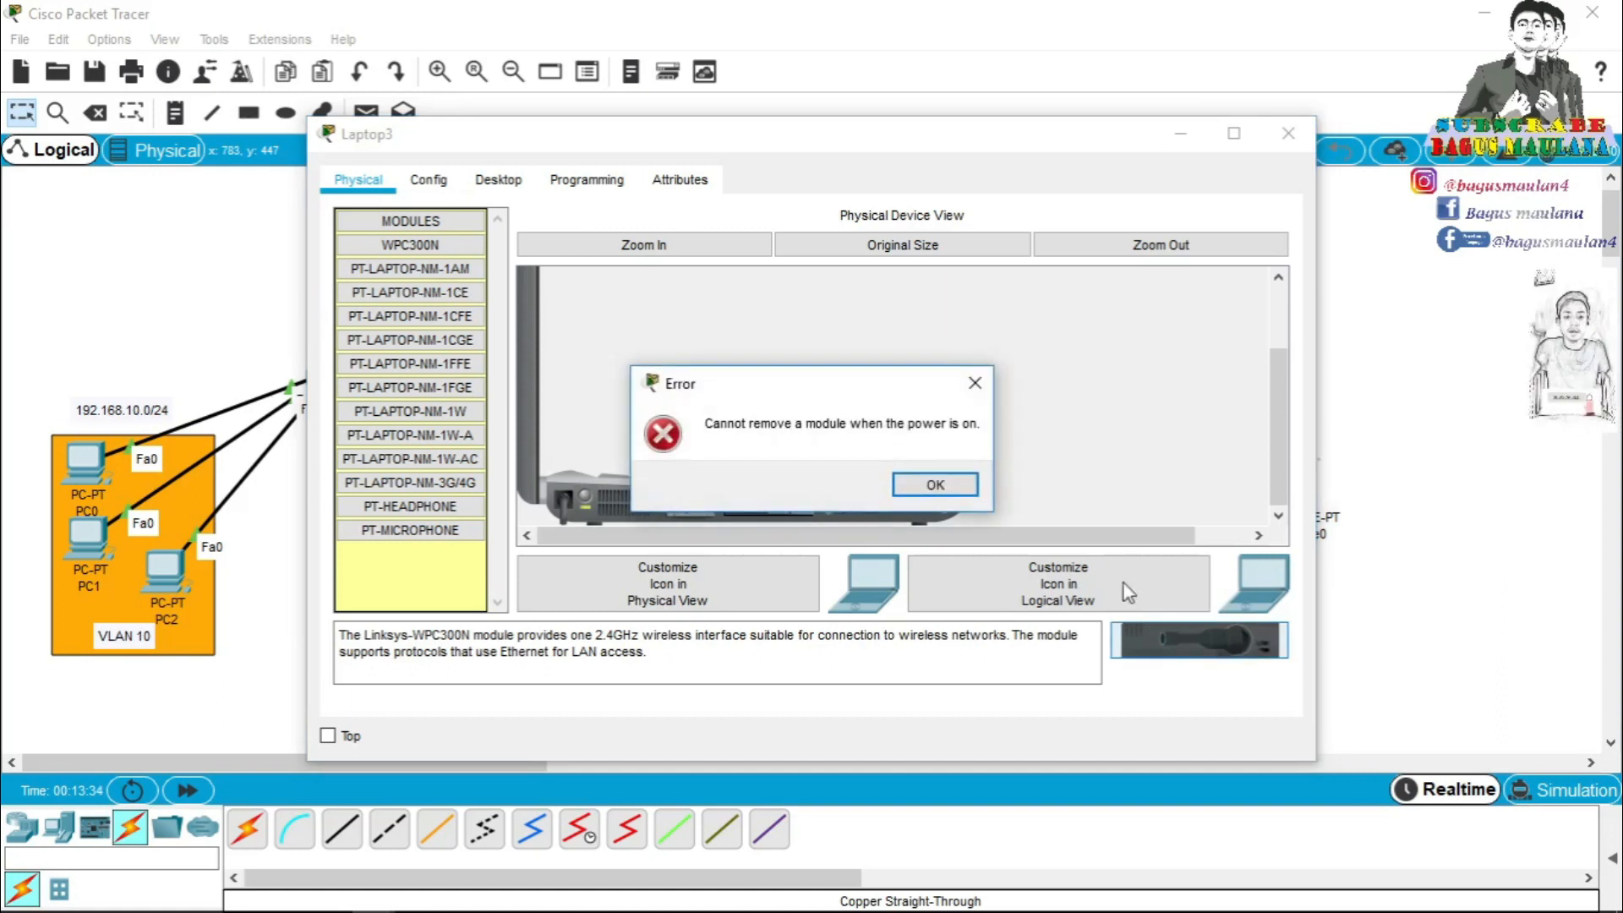
pyautogui.click(974, 386)
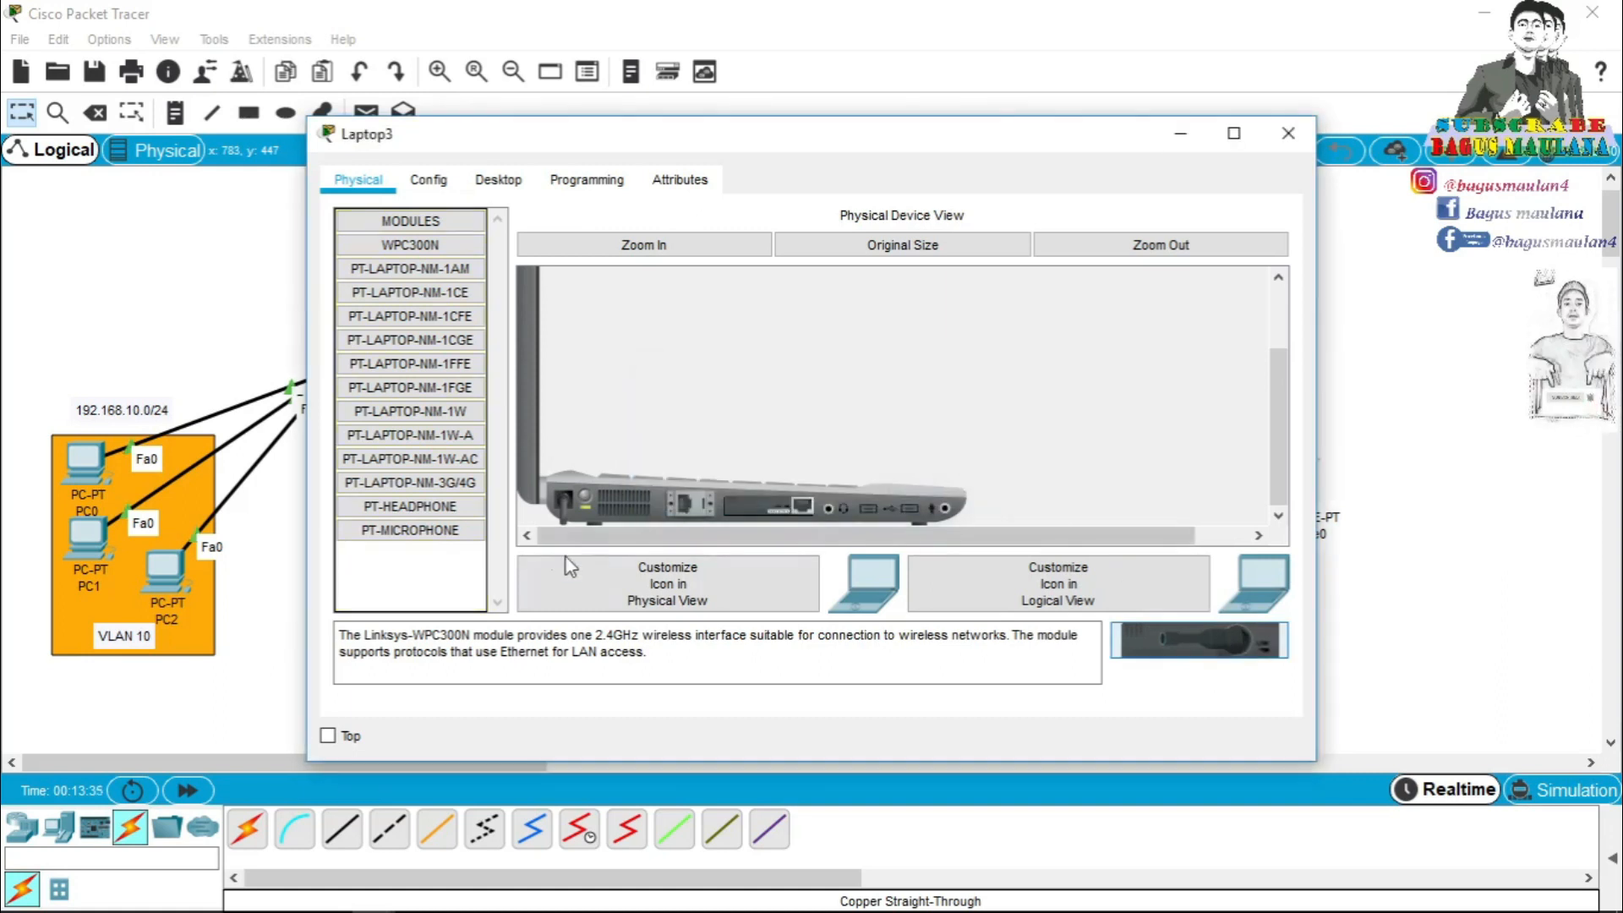
pyautogui.click(587, 499)
pyautogui.moveTo(767, 510)
pyautogui.mouseDown()
pyautogui.moveTo(1213, 651)
pyautogui.moveTo(810, 545)
pyautogui.moveTo(774, 507)
pyautogui.mouseUp()
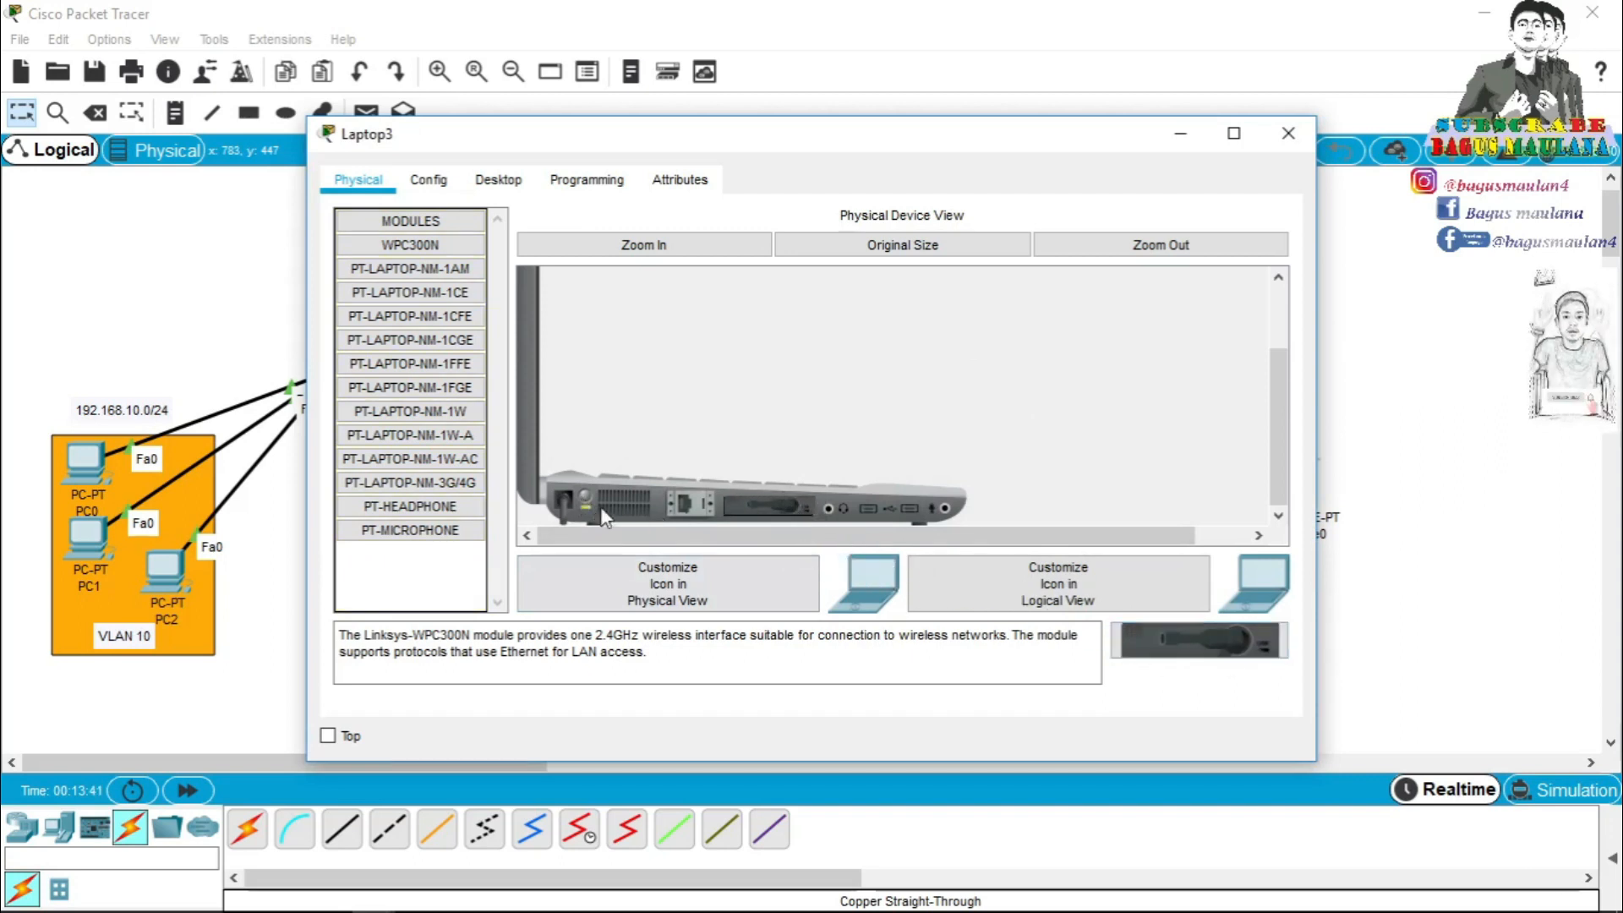
pyautogui.click(1288, 133)
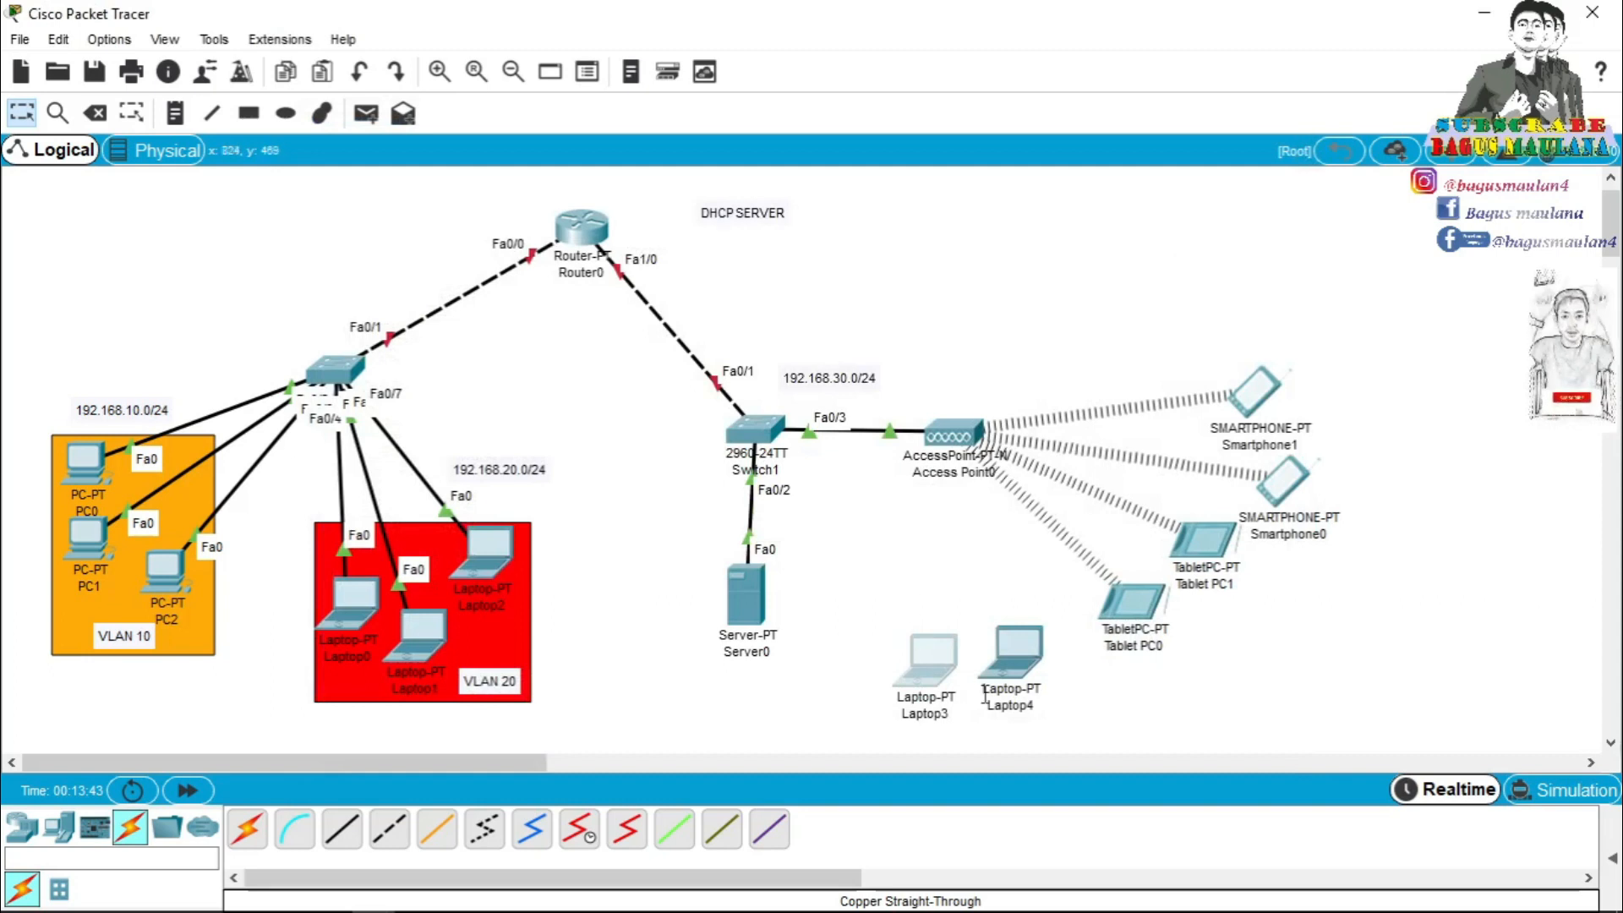
# Replace Laptop4's Ethernet module with a WPC300N wireless module, switching the laptop off for the swap and on again.
pyautogui.click(1019, 655)
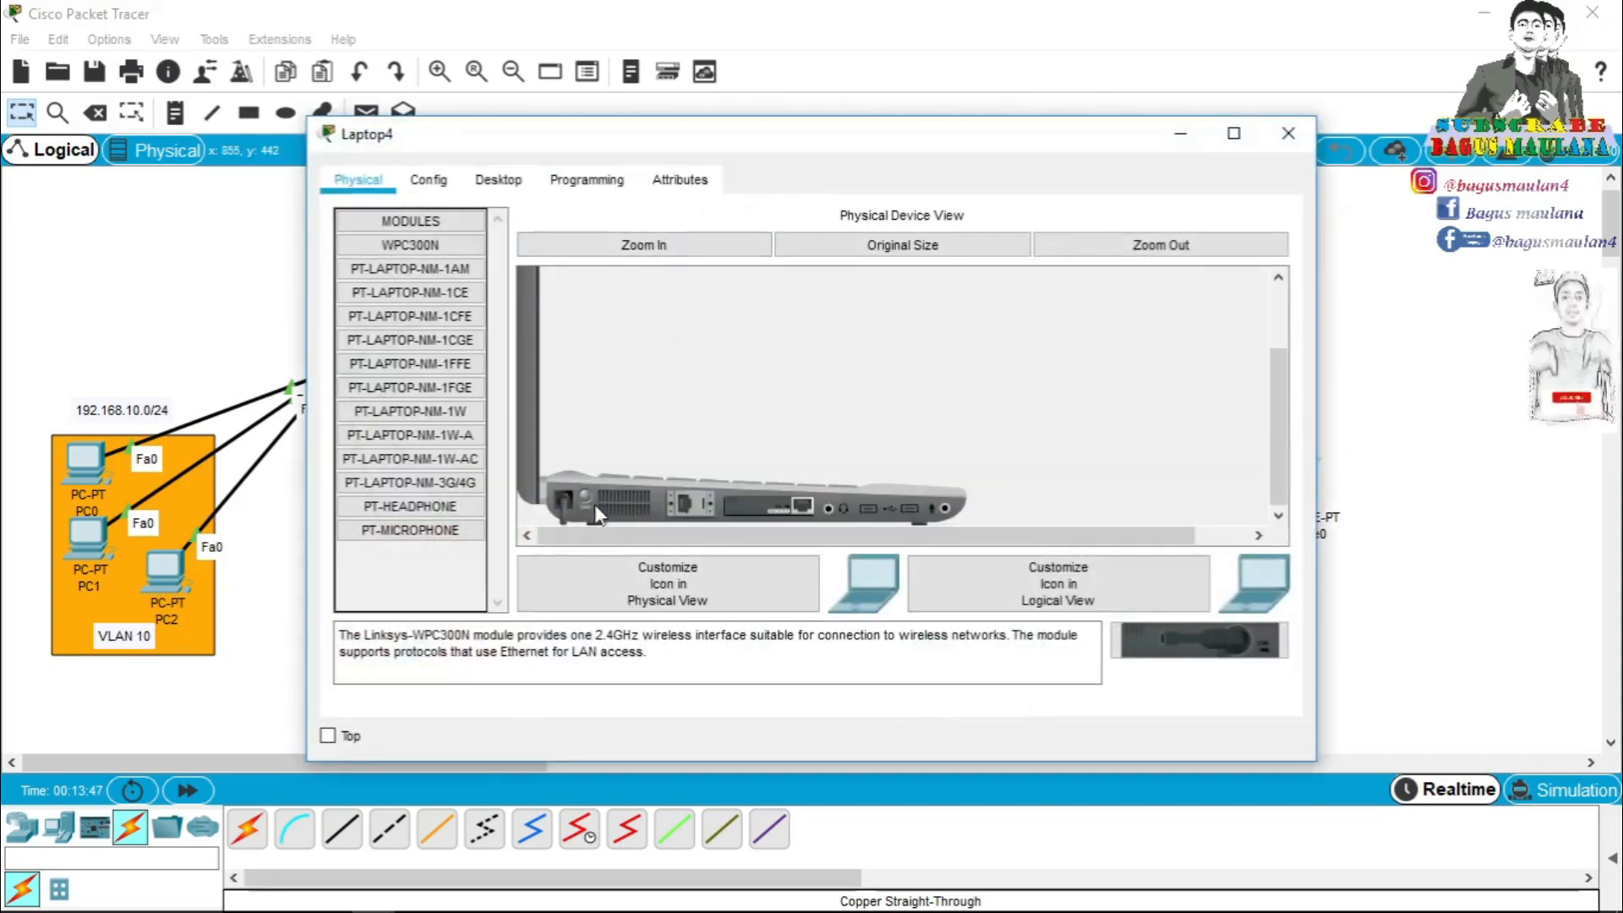
pyautogui.moveTo(769, 502)
pyautogui.mouseDown()
pyautogui.moveTo(1234, 647)
pyautogui.moveTo(1027, 611)
pyautogui.moveTo(786, 511)
pyautogui.mouseUp()
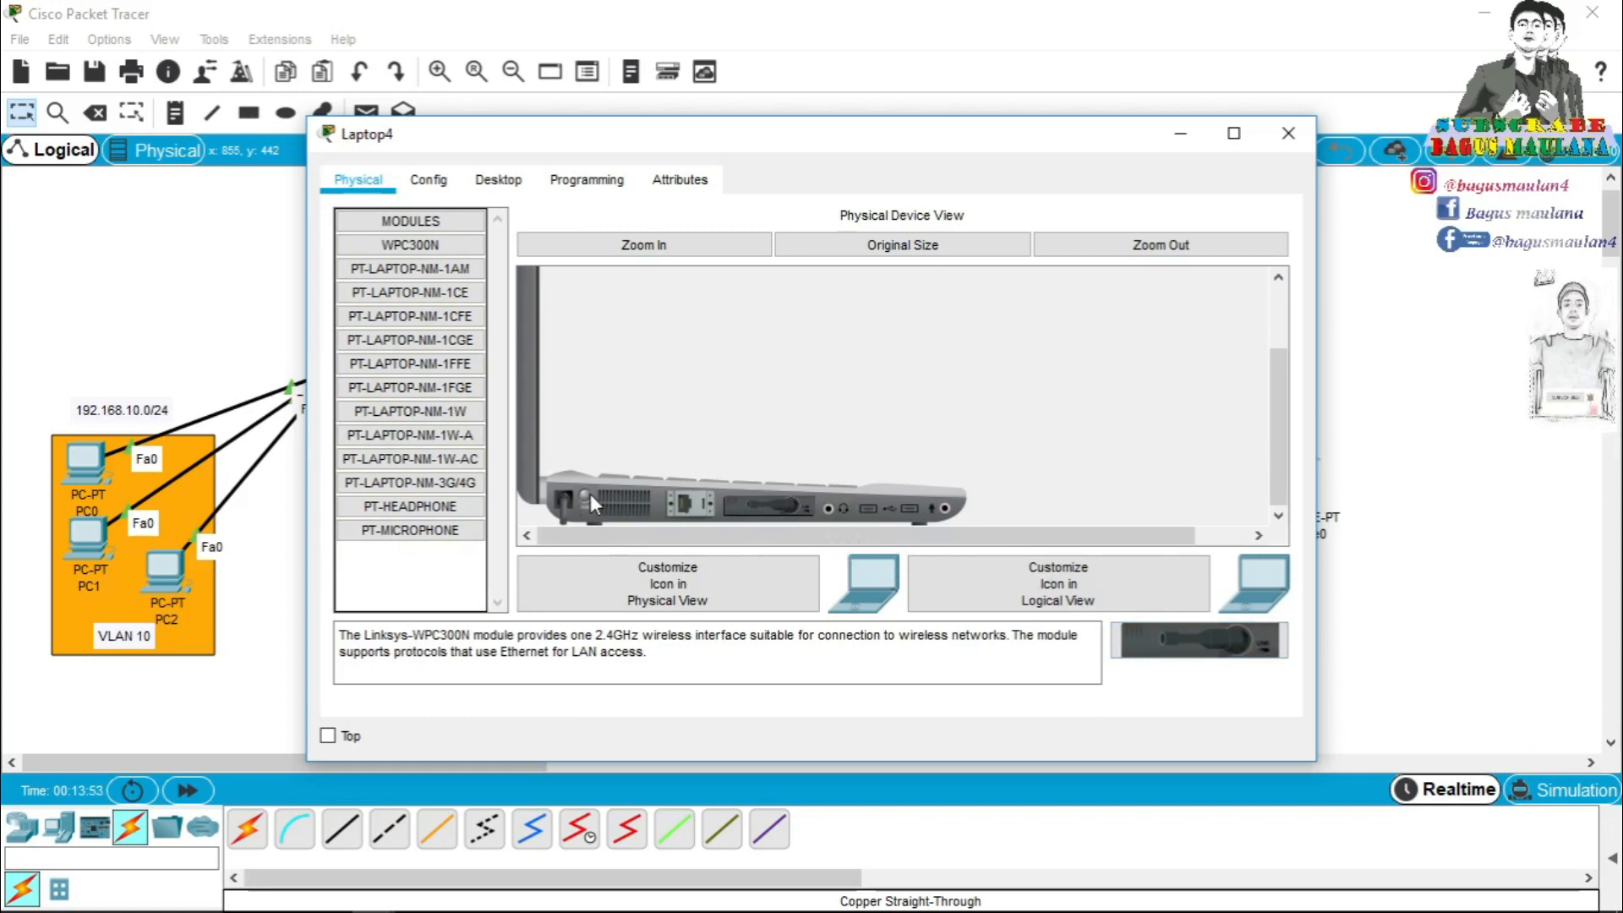
pyautogui.click(1288, 133)
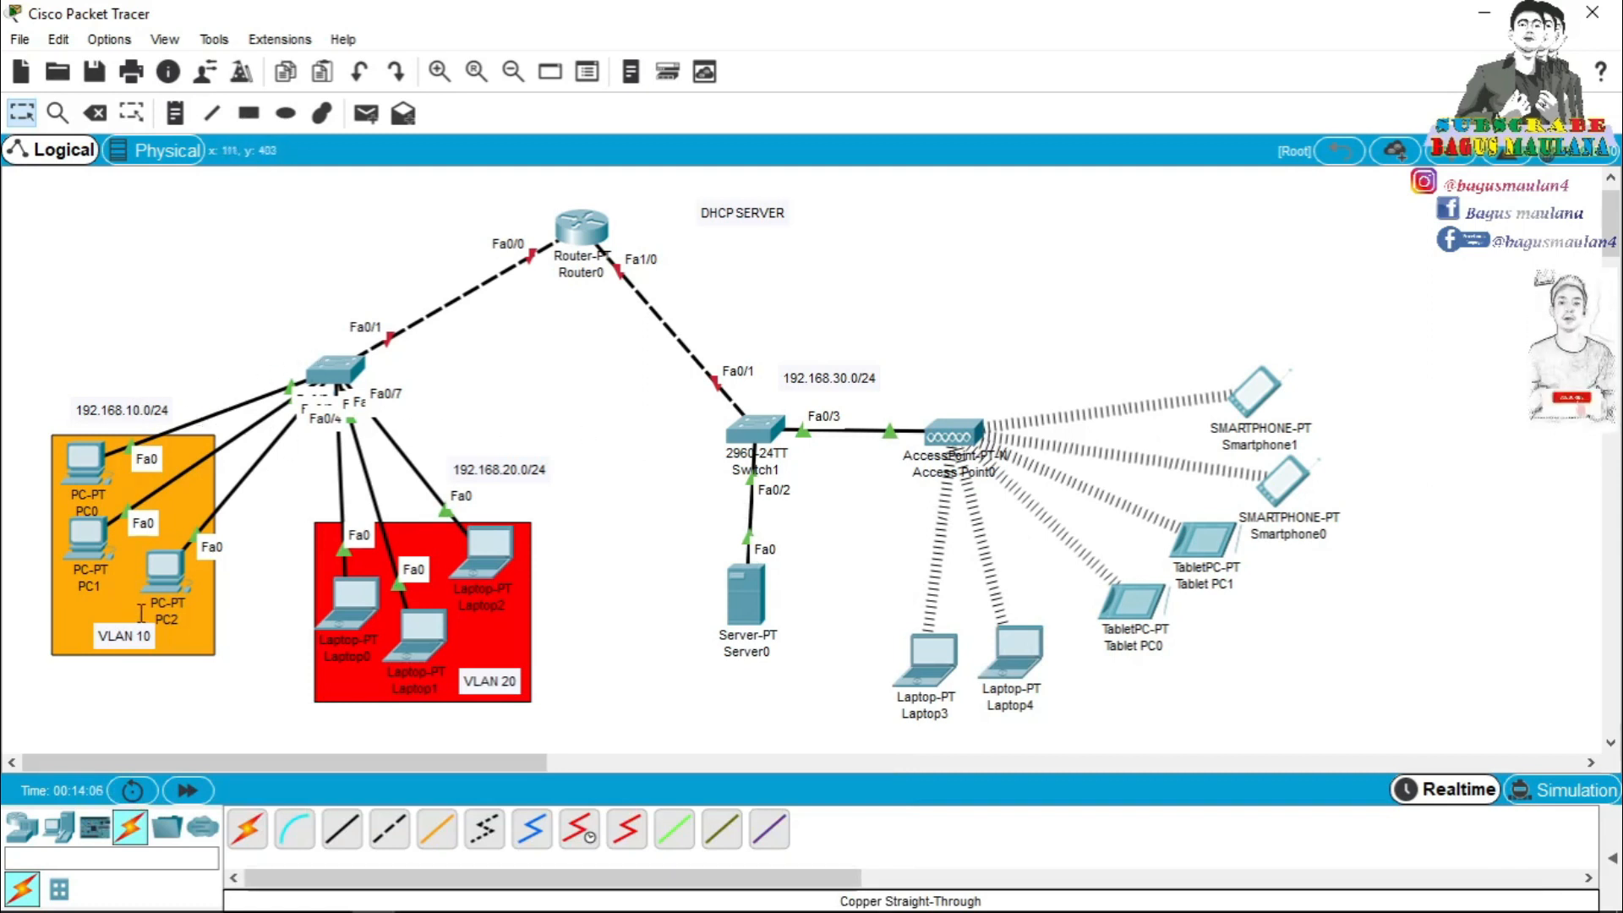
# Open Switch0's command line and enter global configuration mode with en and conf t.
pyautogui.click(336, 369)
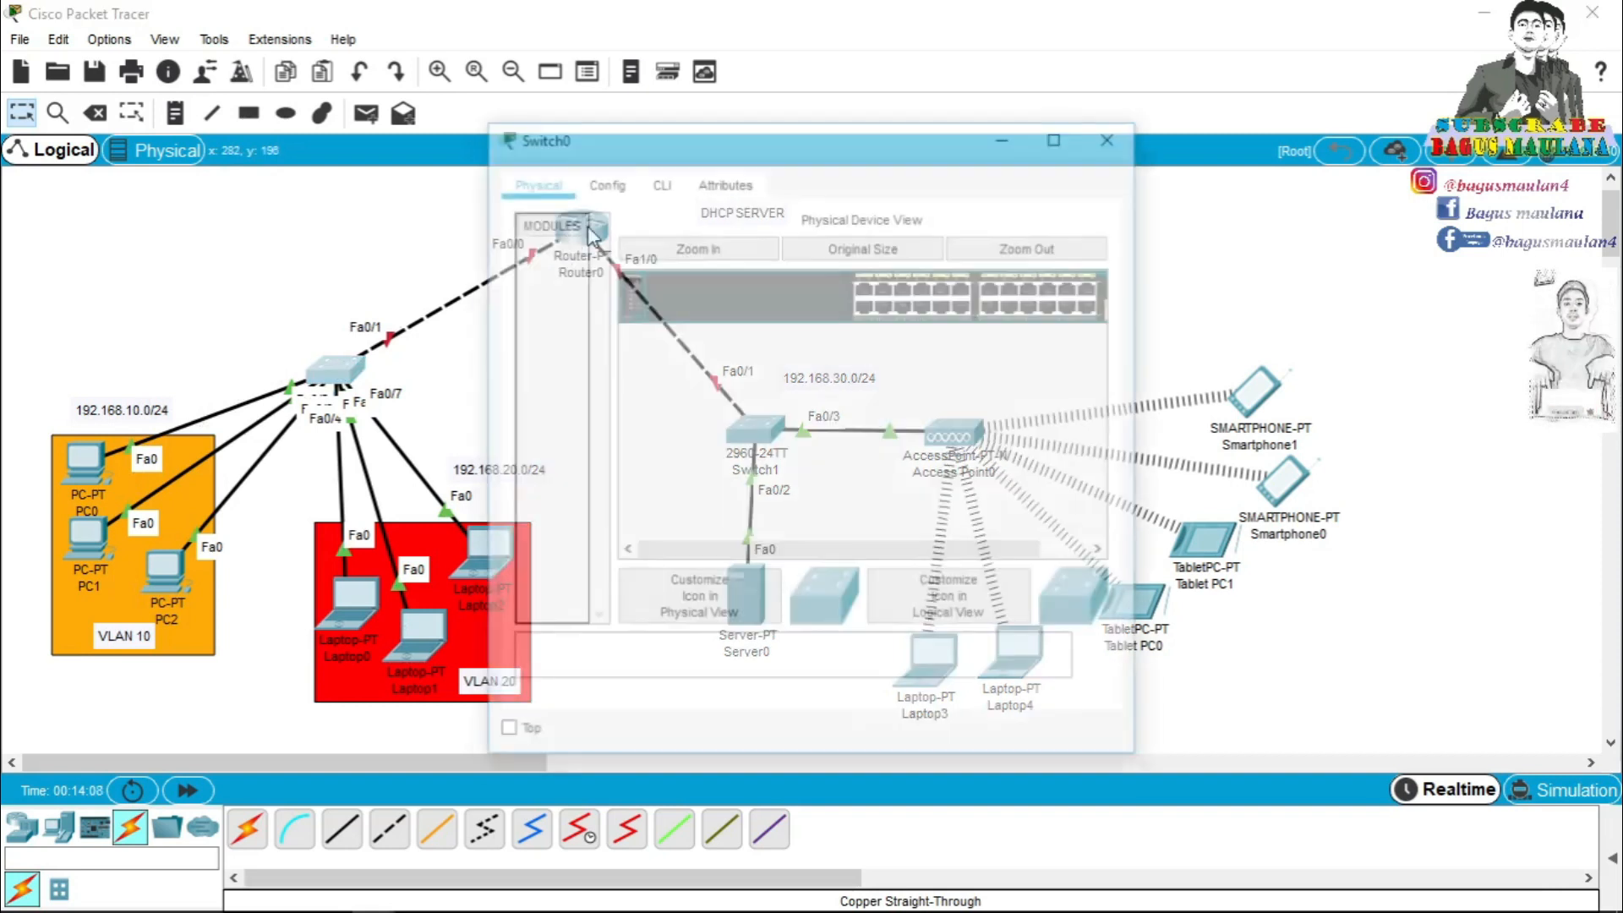
pyautogui.moveTo(663, 134); pyautogui.dragTo(819, 108)
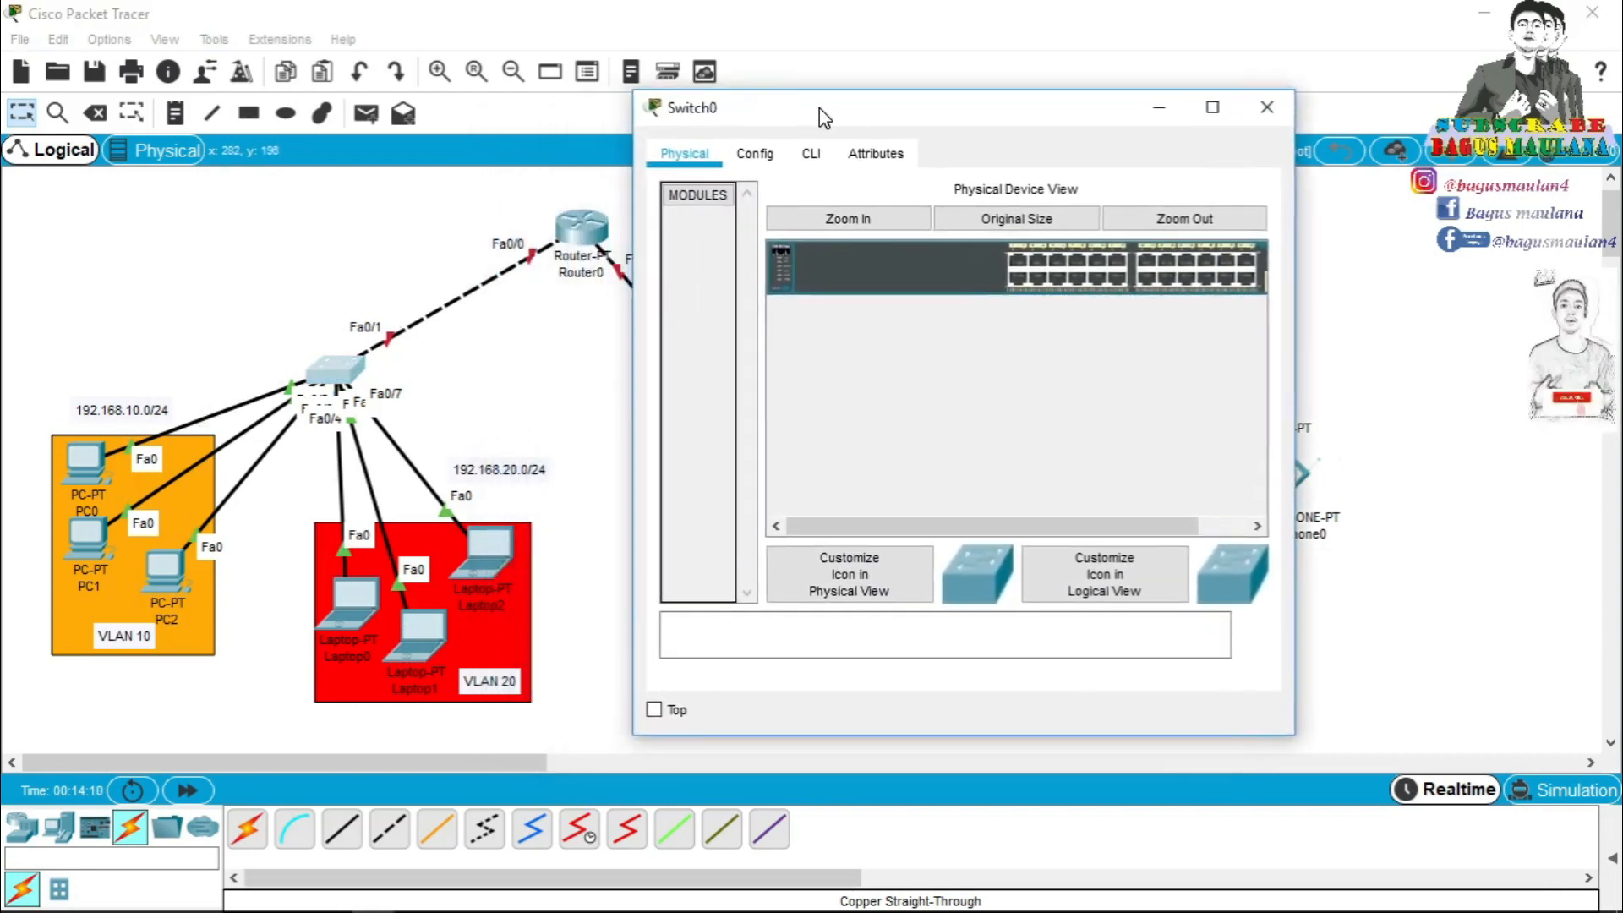
pyautogui.click(812, 154)
pyautogui.press('Return')
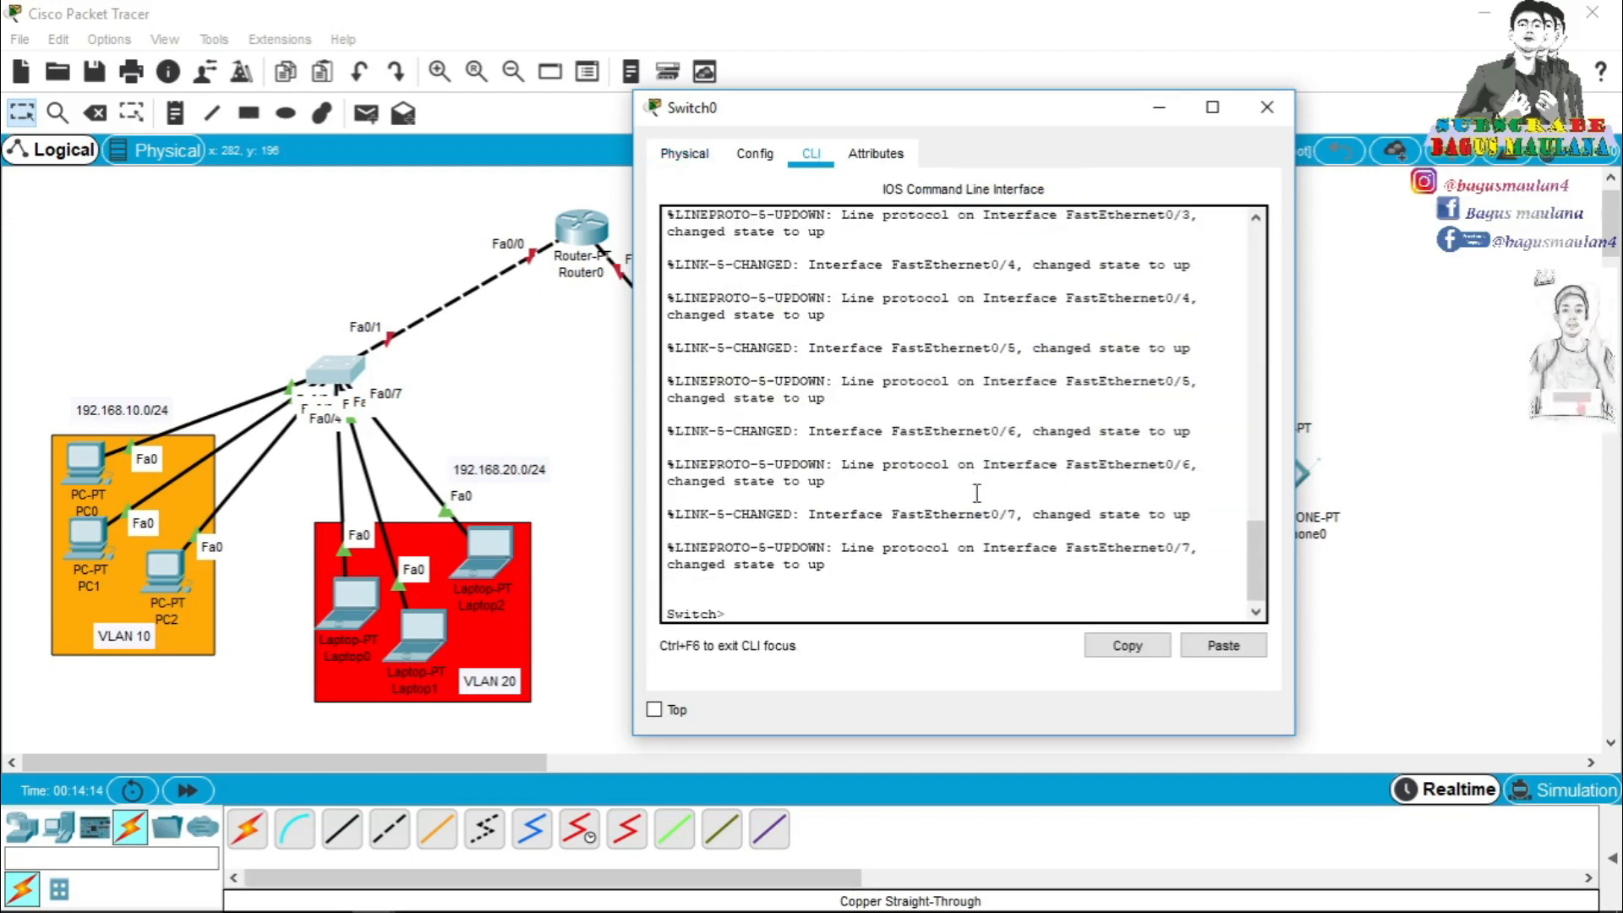
pyautogui.write('en')
pyautogui.press('Return')
pyautogui.write('ch#con')
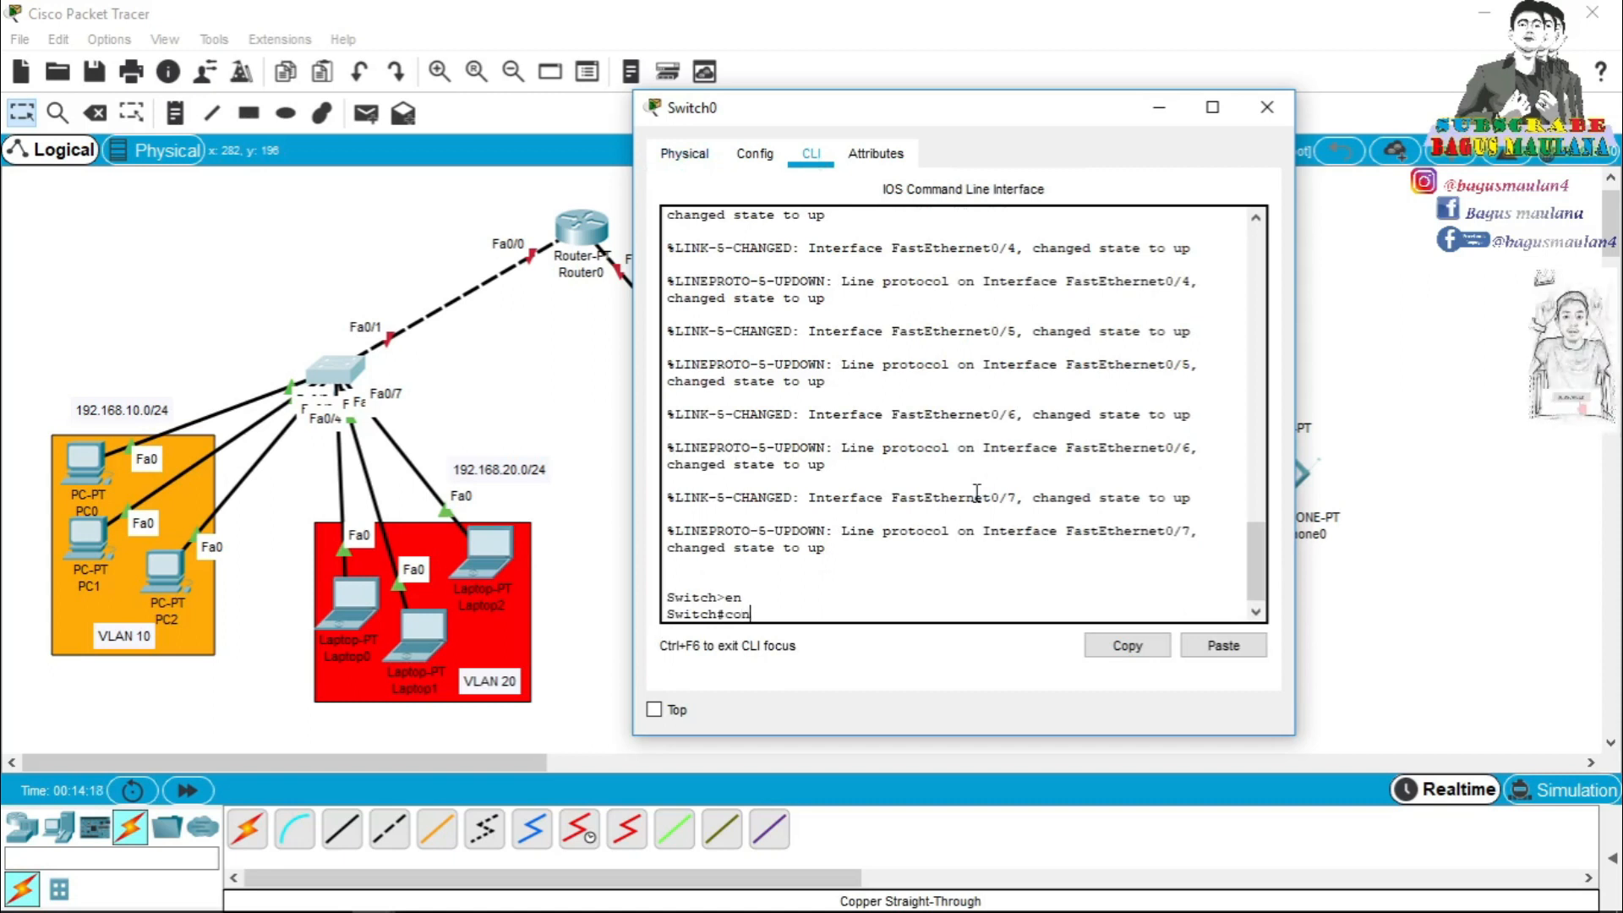
pyautogui.write('f t')
pyautogui.press('Return')
pyautogui.press('Return')
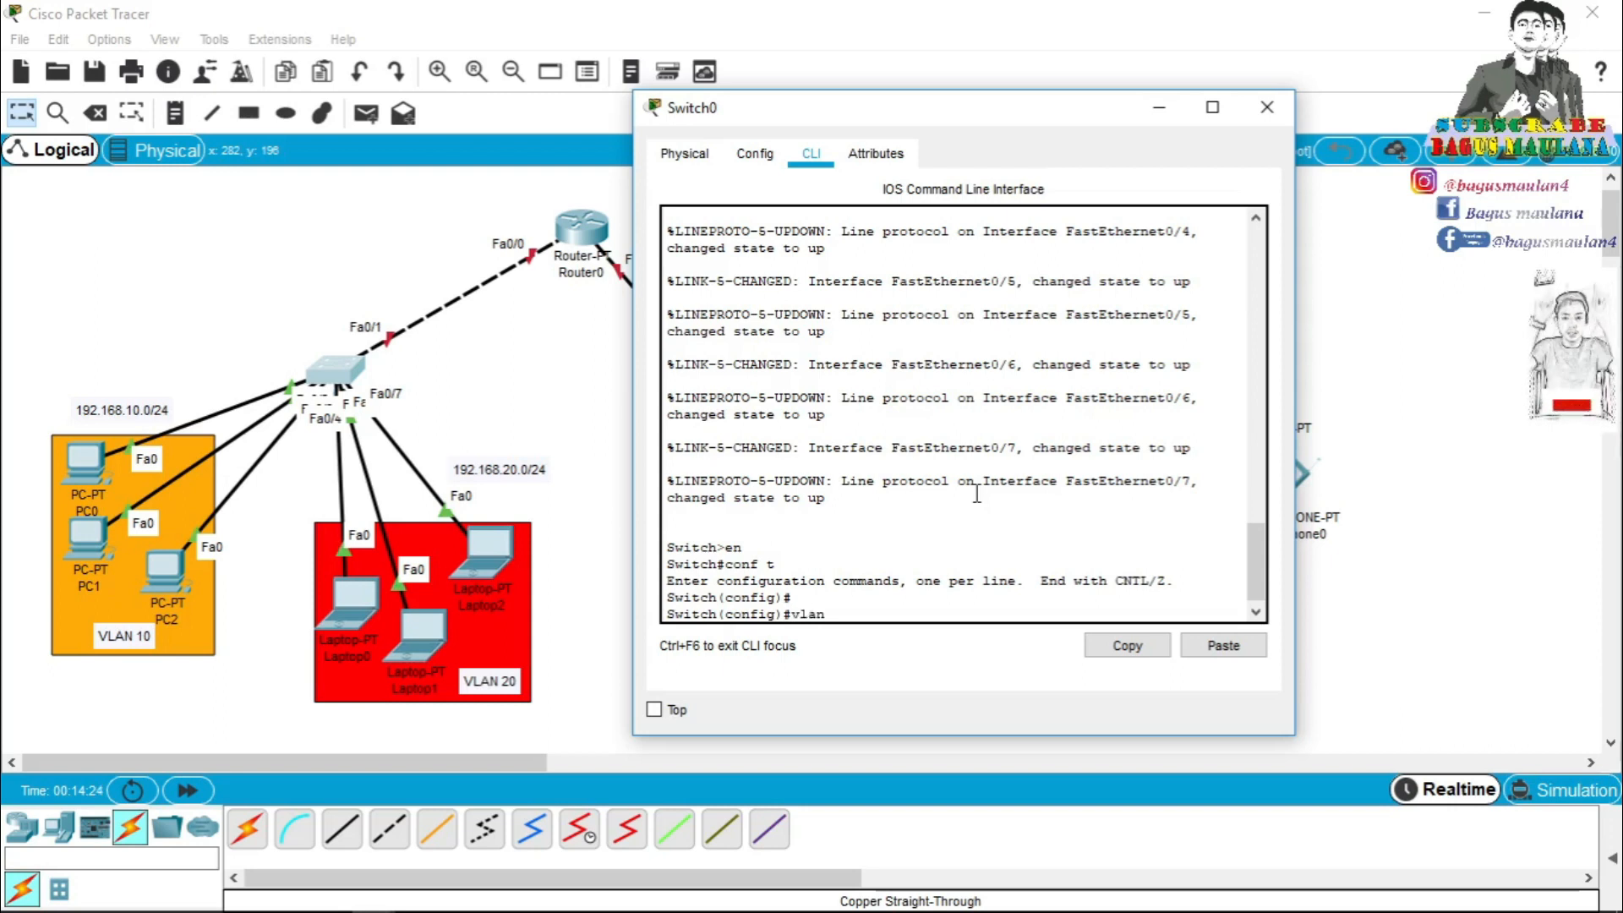
# Create VLAN 10 on Switch0, name it lab1, and return to global configuration mode.
pyautogui.write('vlan 10')
pyautogui.press('Return')
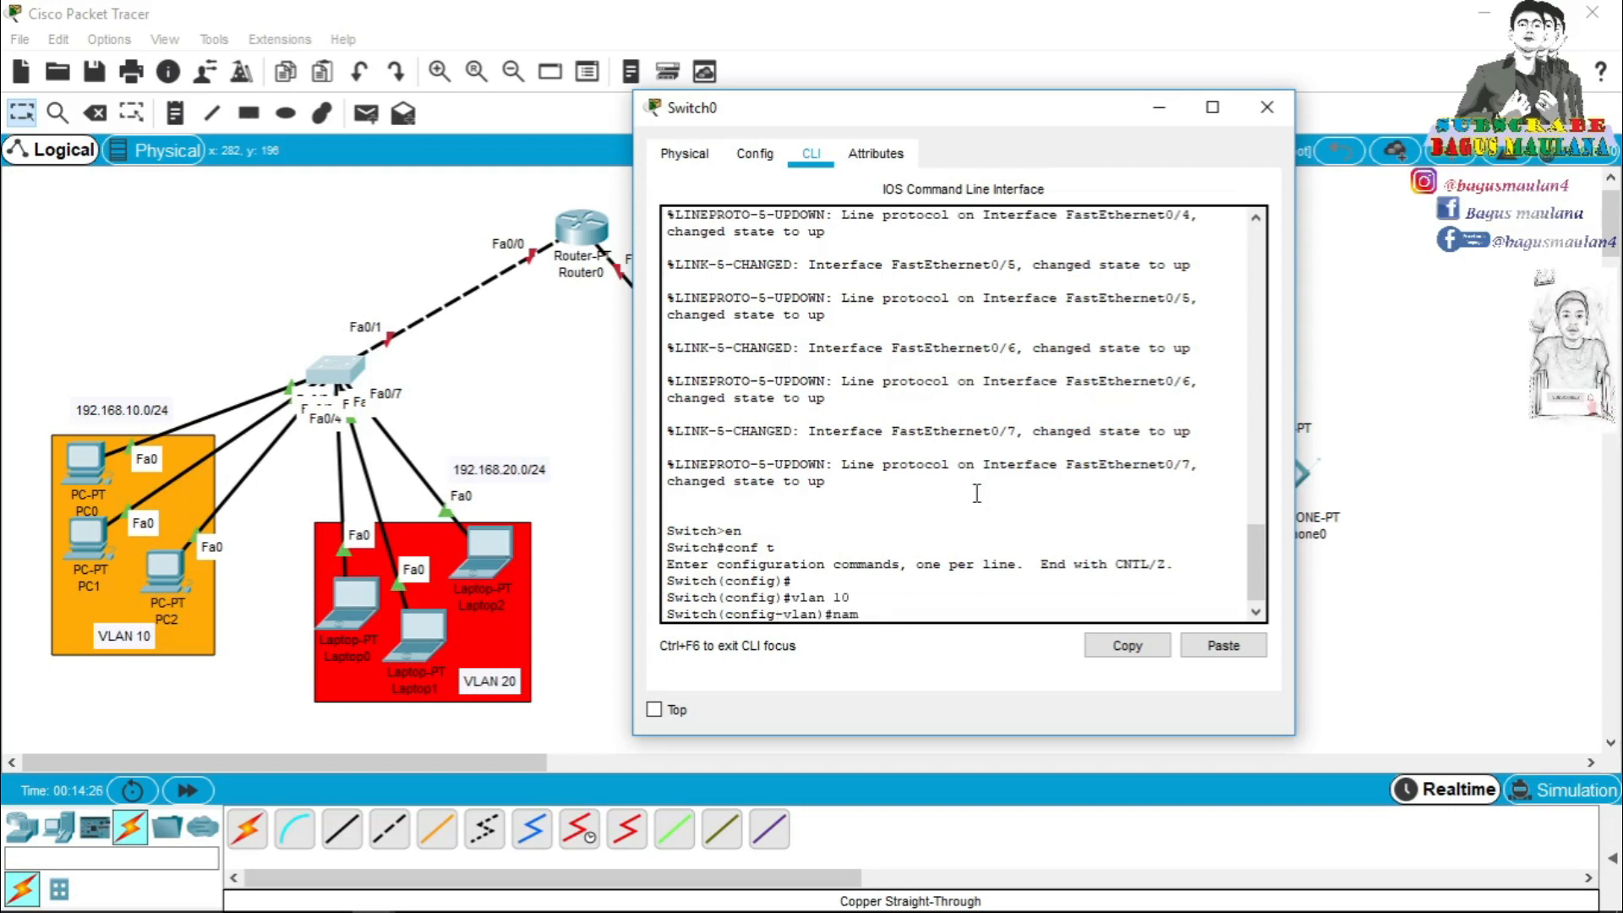
pyautogui.write('name lab1')
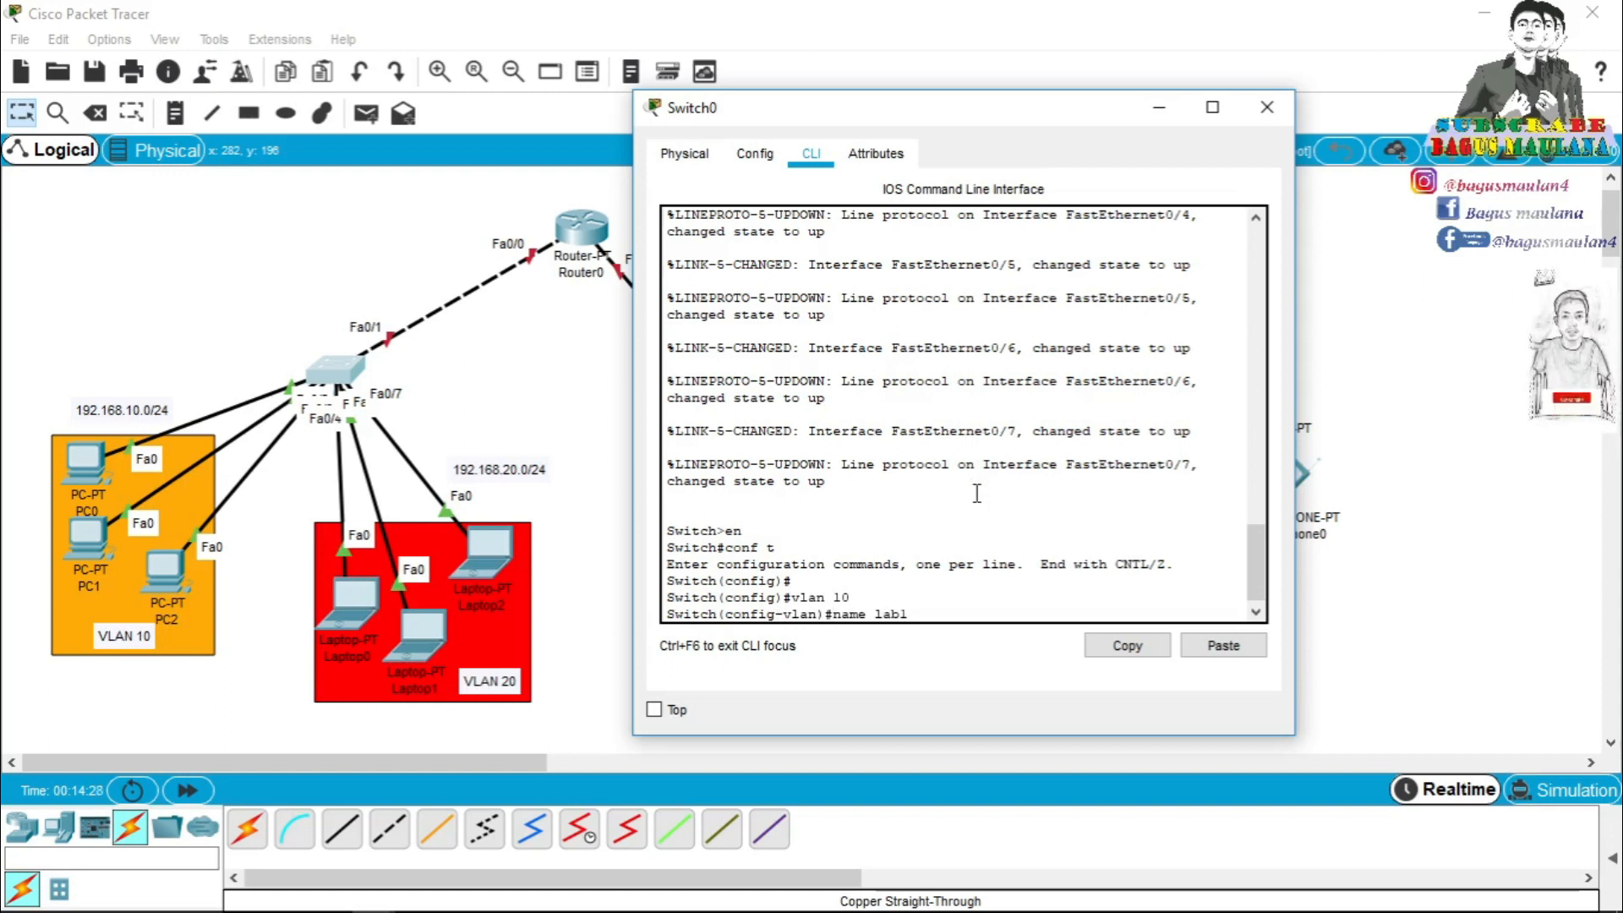
pyautogui.press('Return')
pyautogui.write('ex')
pyautogui.press('Return')
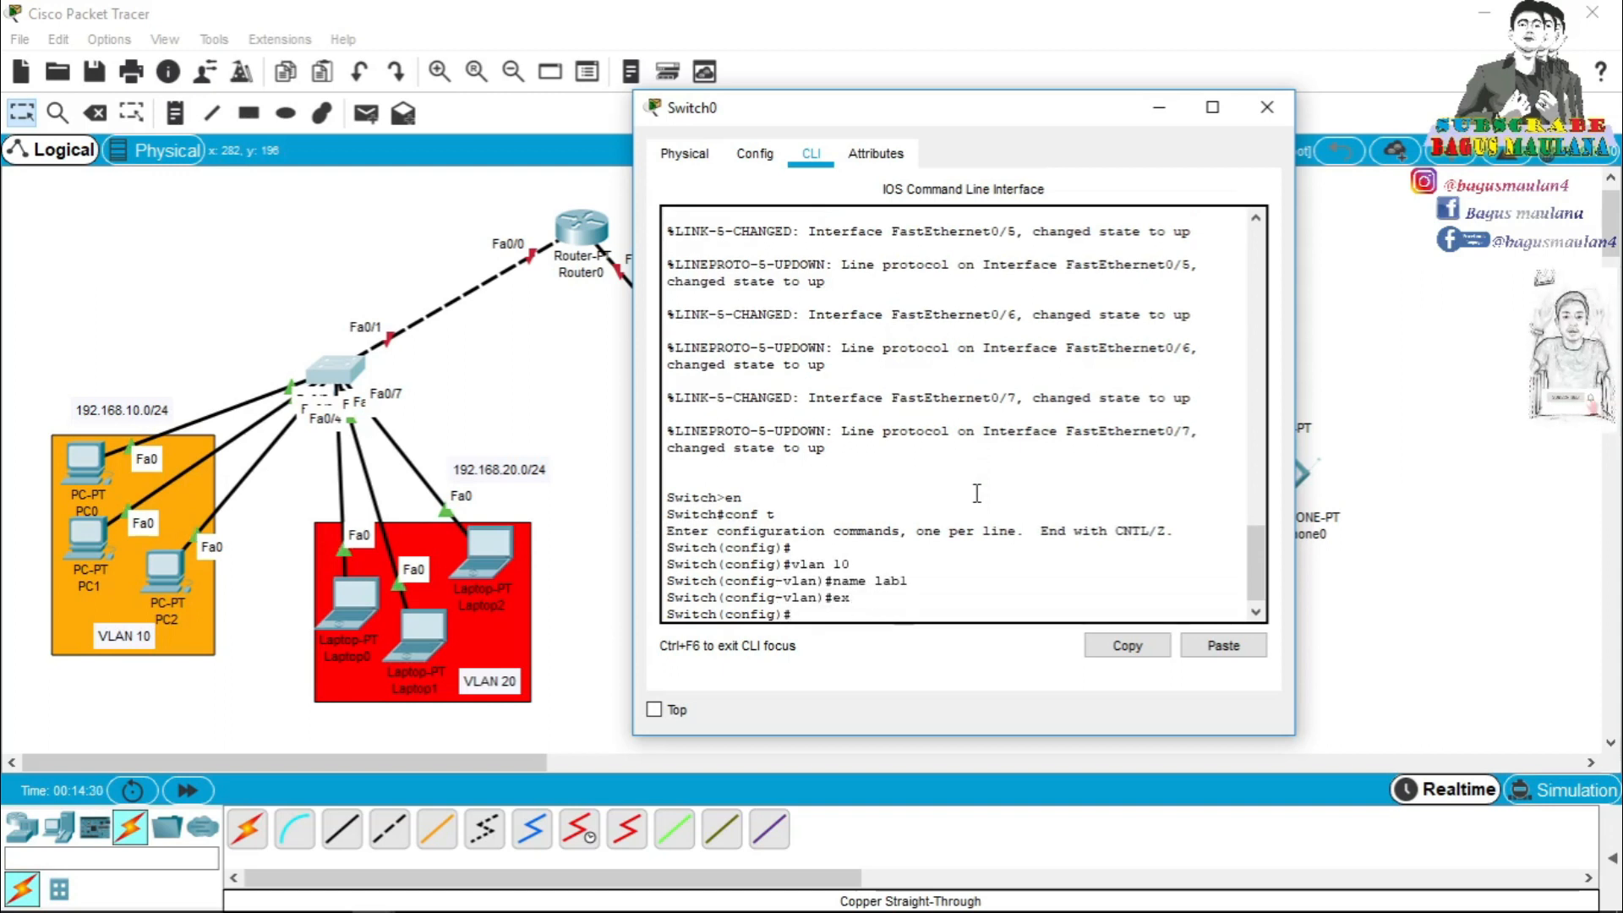
# Create VLAN 20 on Switch0, name it lab2, and return to global configuration mode.
pyautogui.write('vlan')
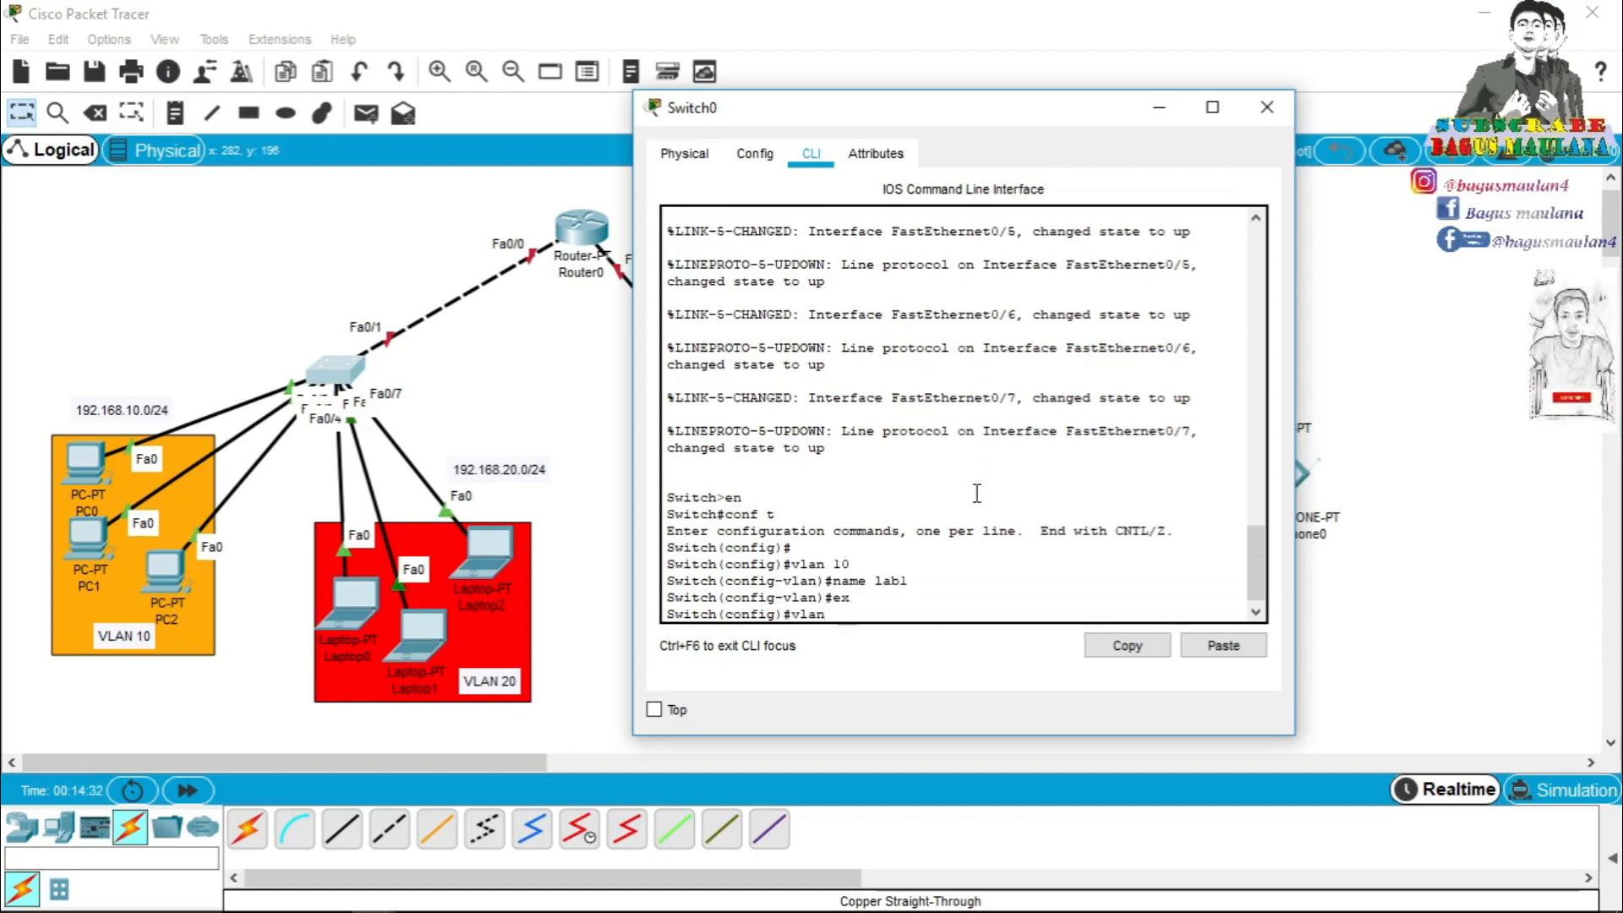
pyautogui.write(' 20')
pyautogui.press('Return')
pyautogui.write('nfig-vlan)#na')
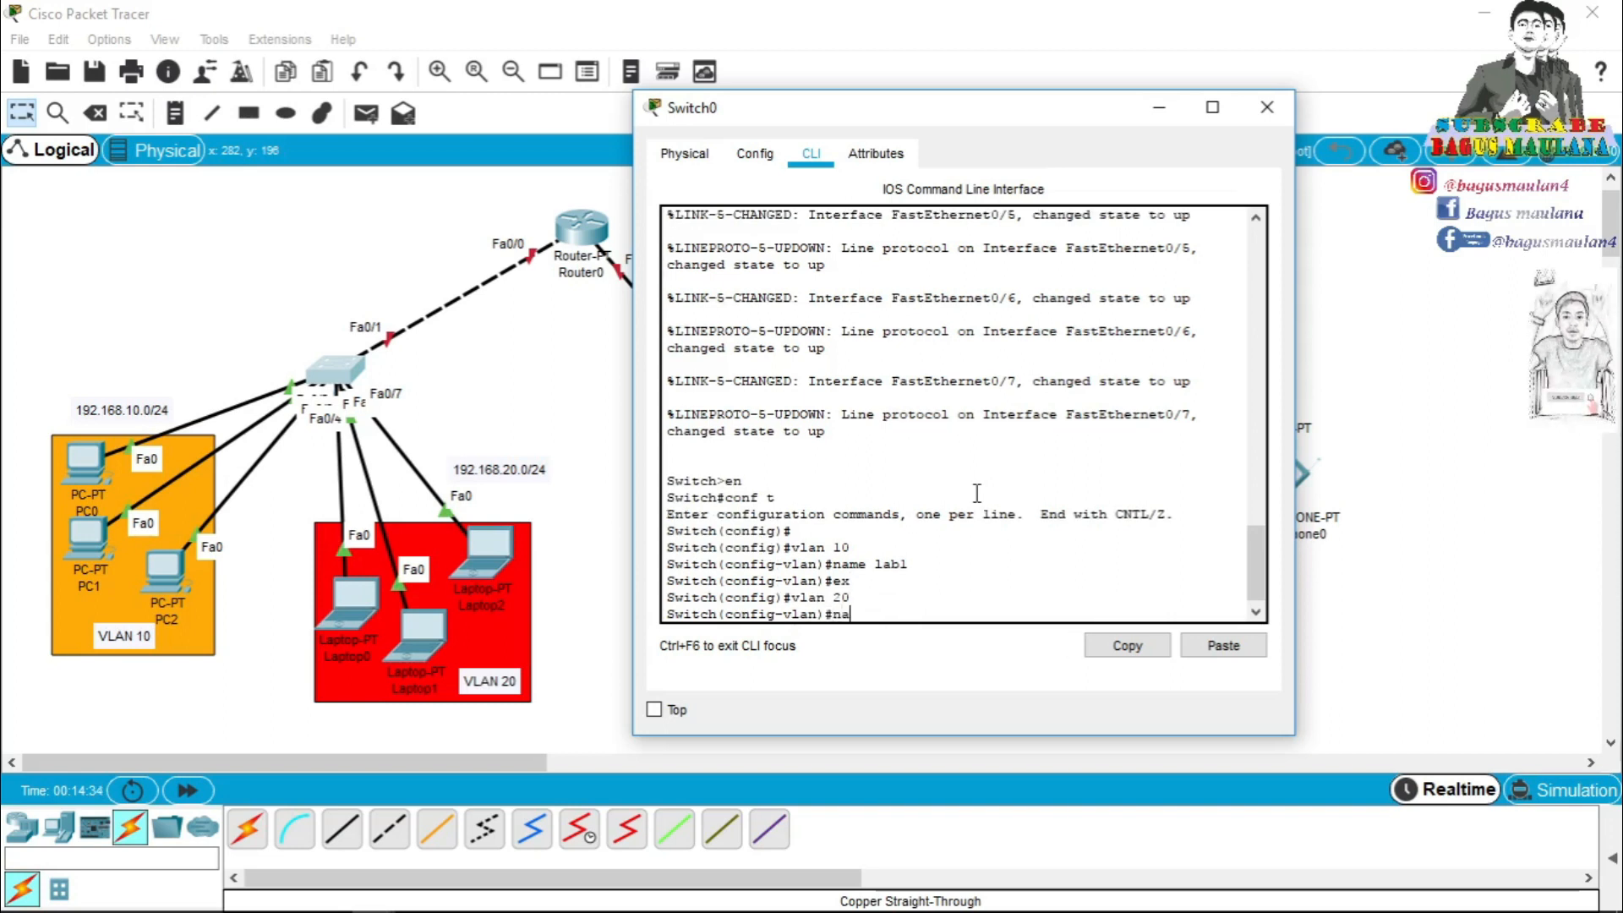
pyautogui.write('me lab2')
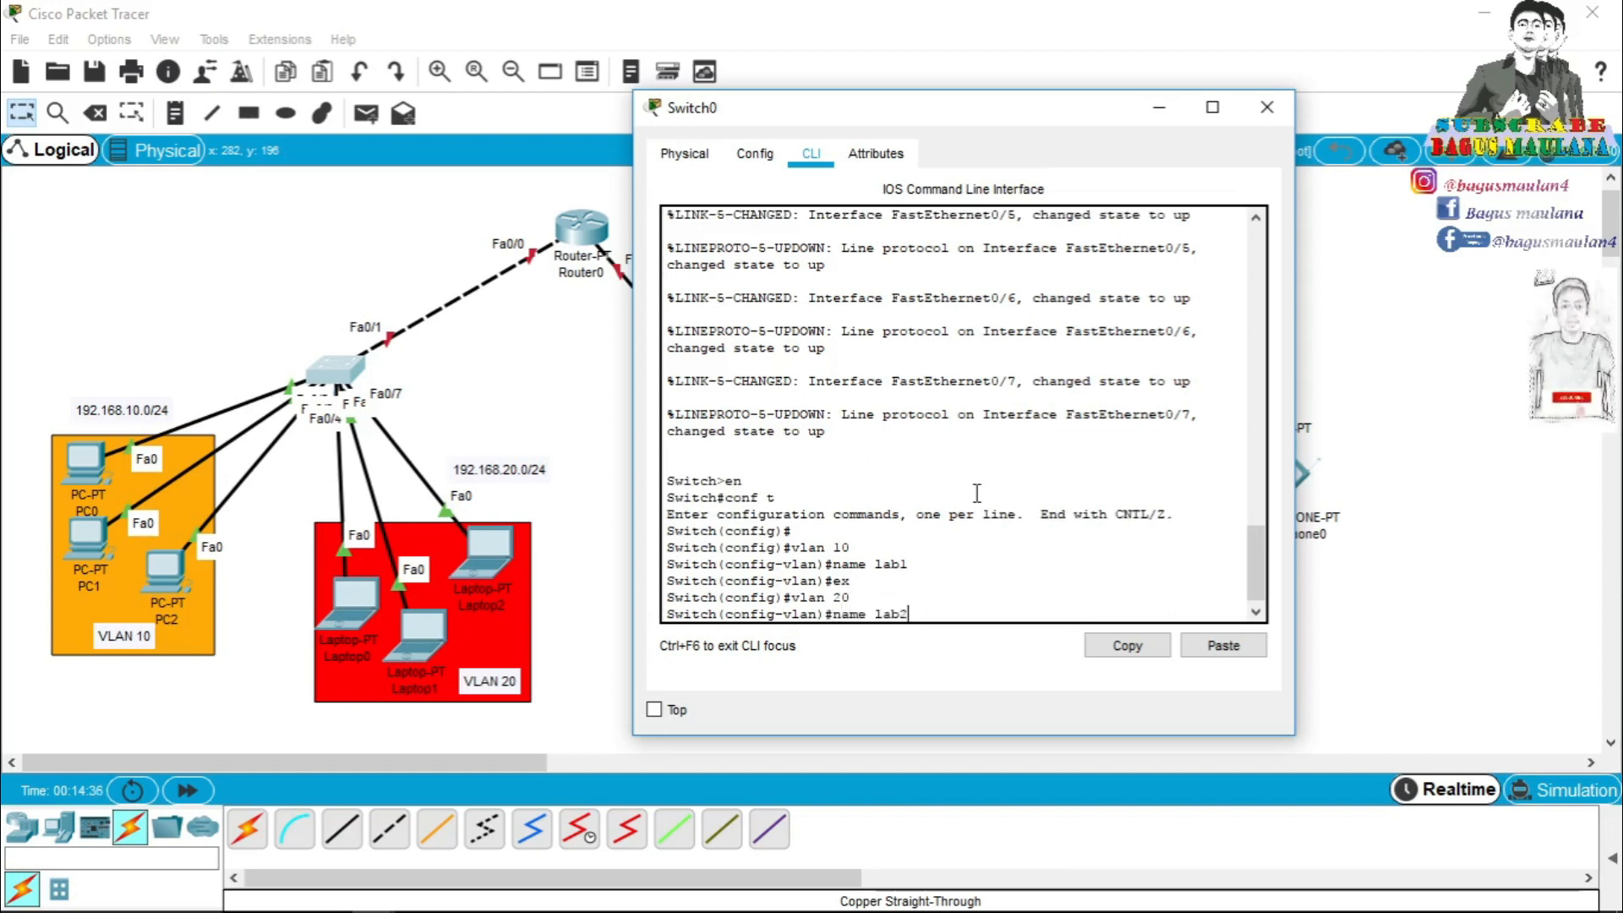
pyautogui.press('Return')
pyautogui.write('ex')
pyautogui.press('Return')
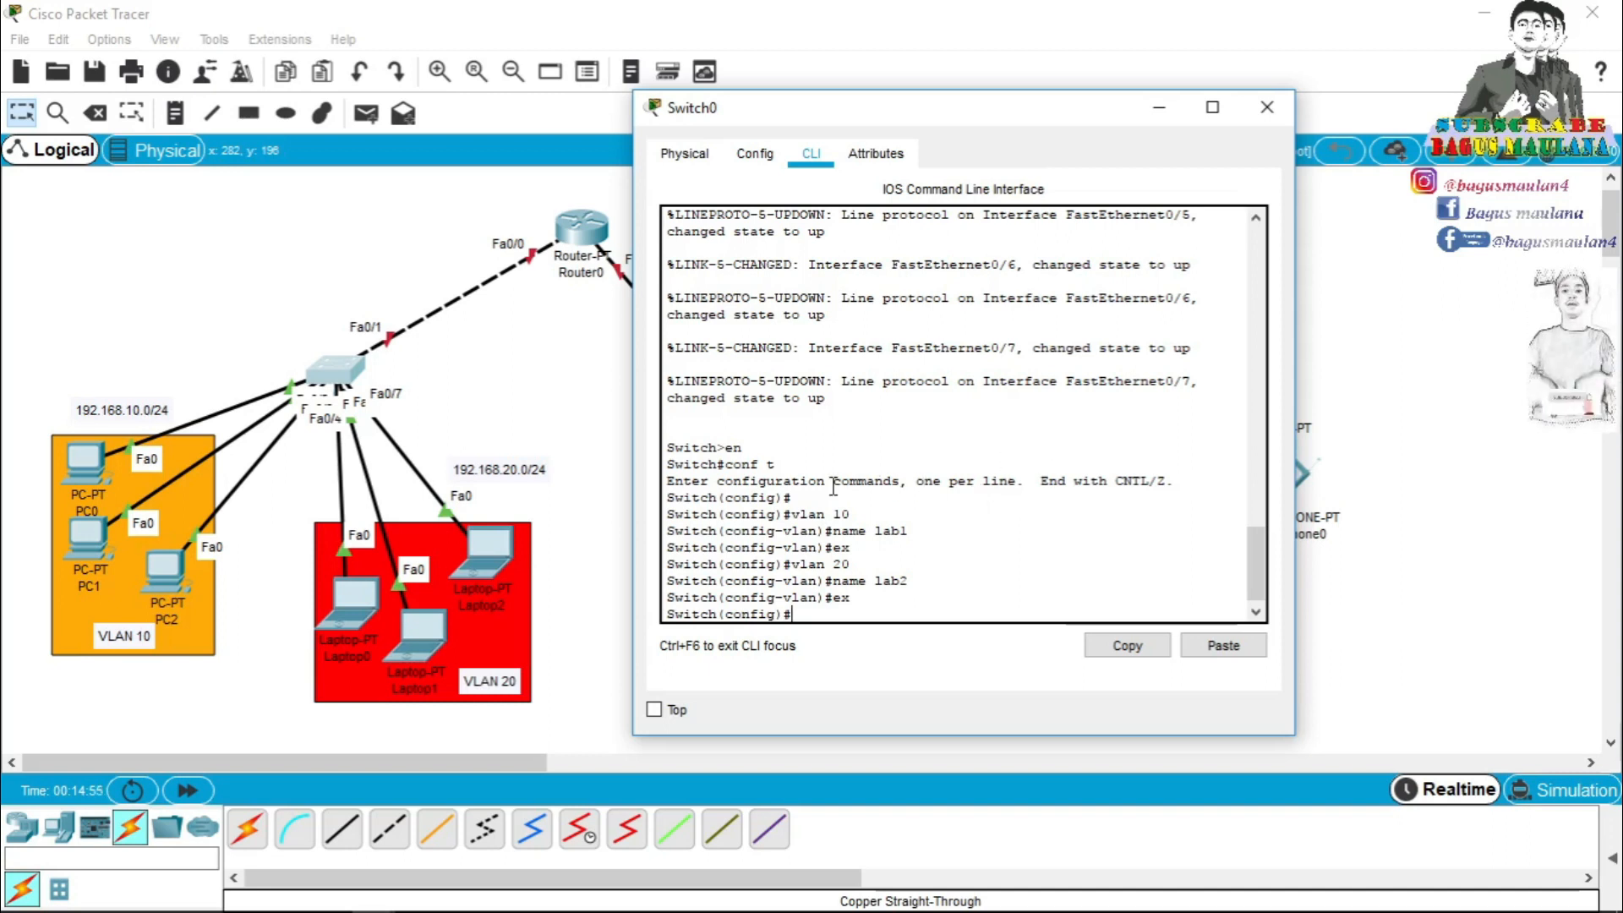
# Rearrange PC0, PC1 and PC2 closer together inside the orange VLAN 10 area.
pyautogui.click(96, 353)
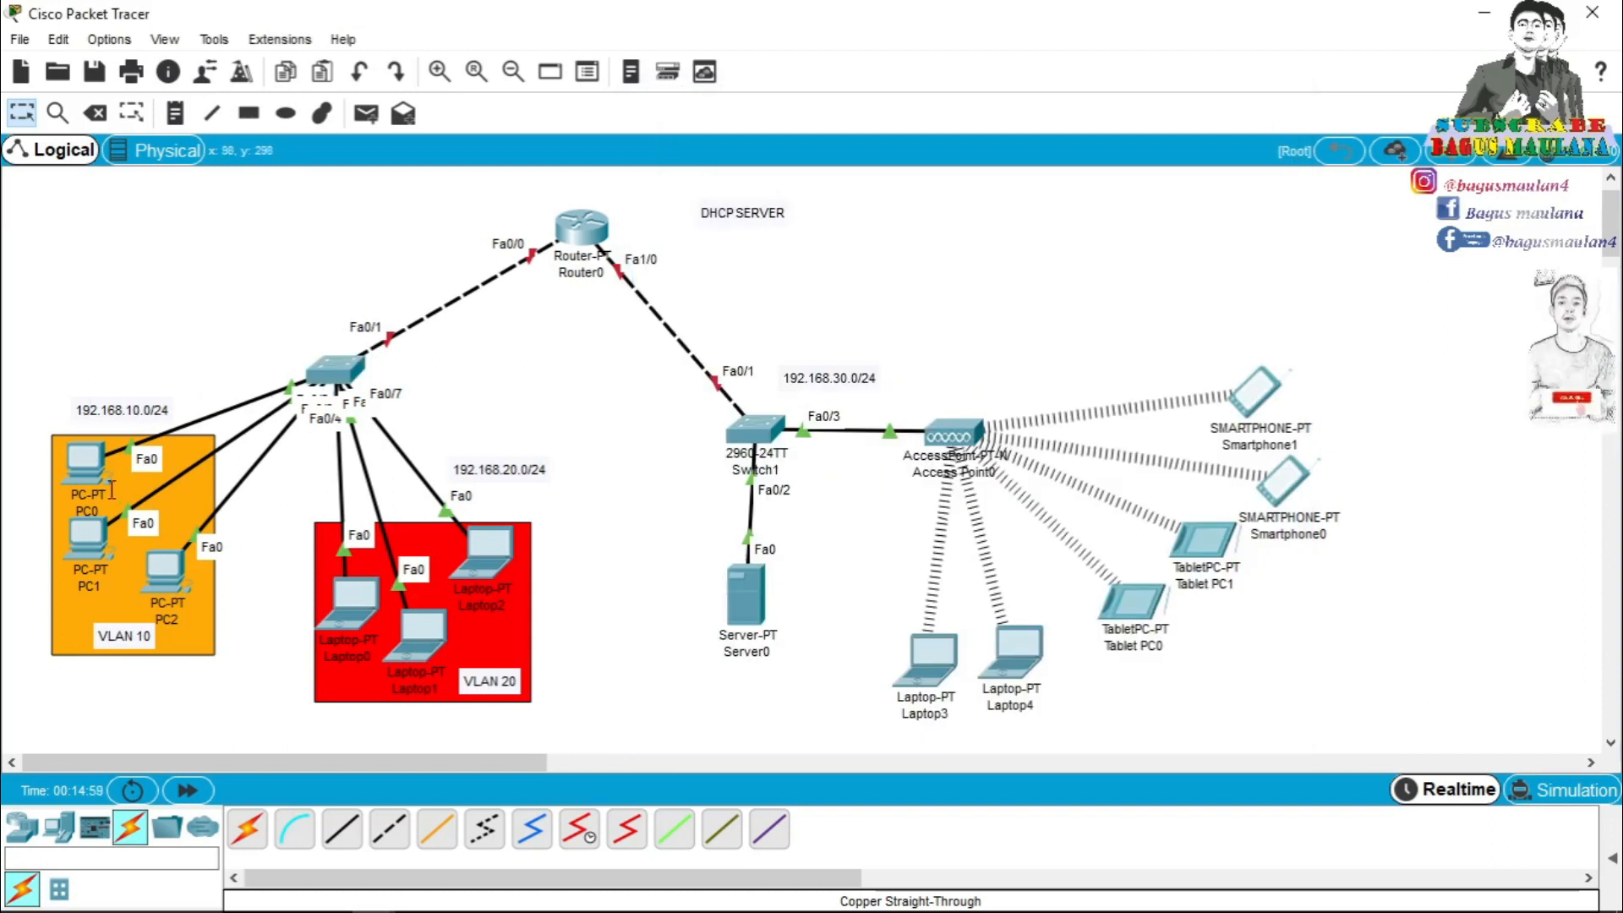
pyautogui.moveTo(88, 469); pyautogui.dragTo(62, 527)
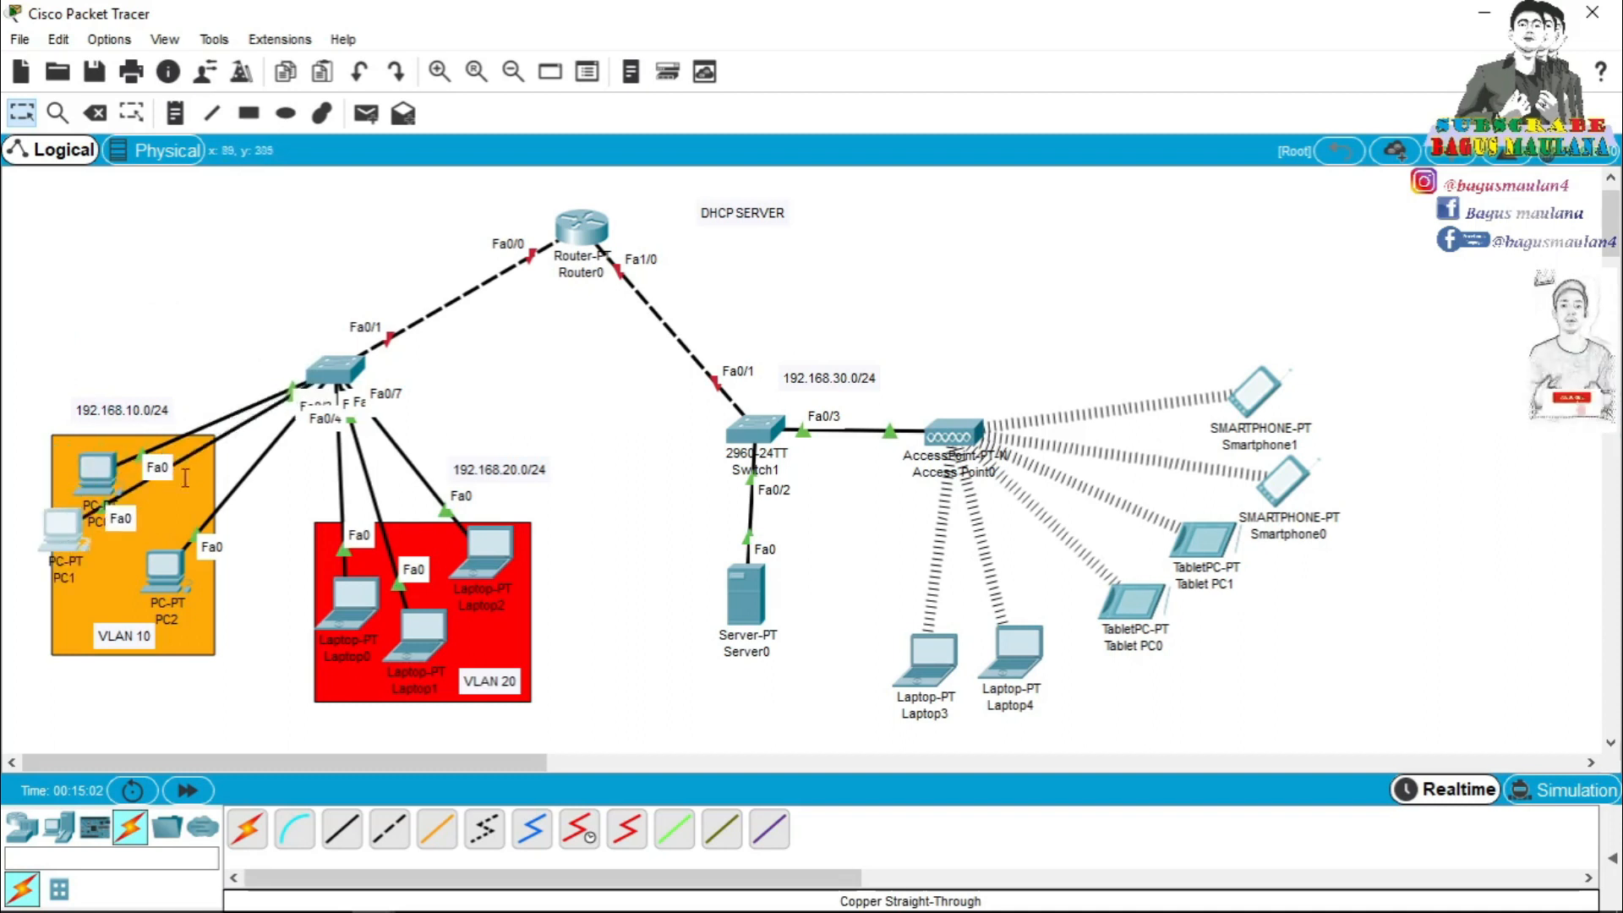
pyautogui.moveTo(171, 576); pyautogui.dragTo(82, 533)
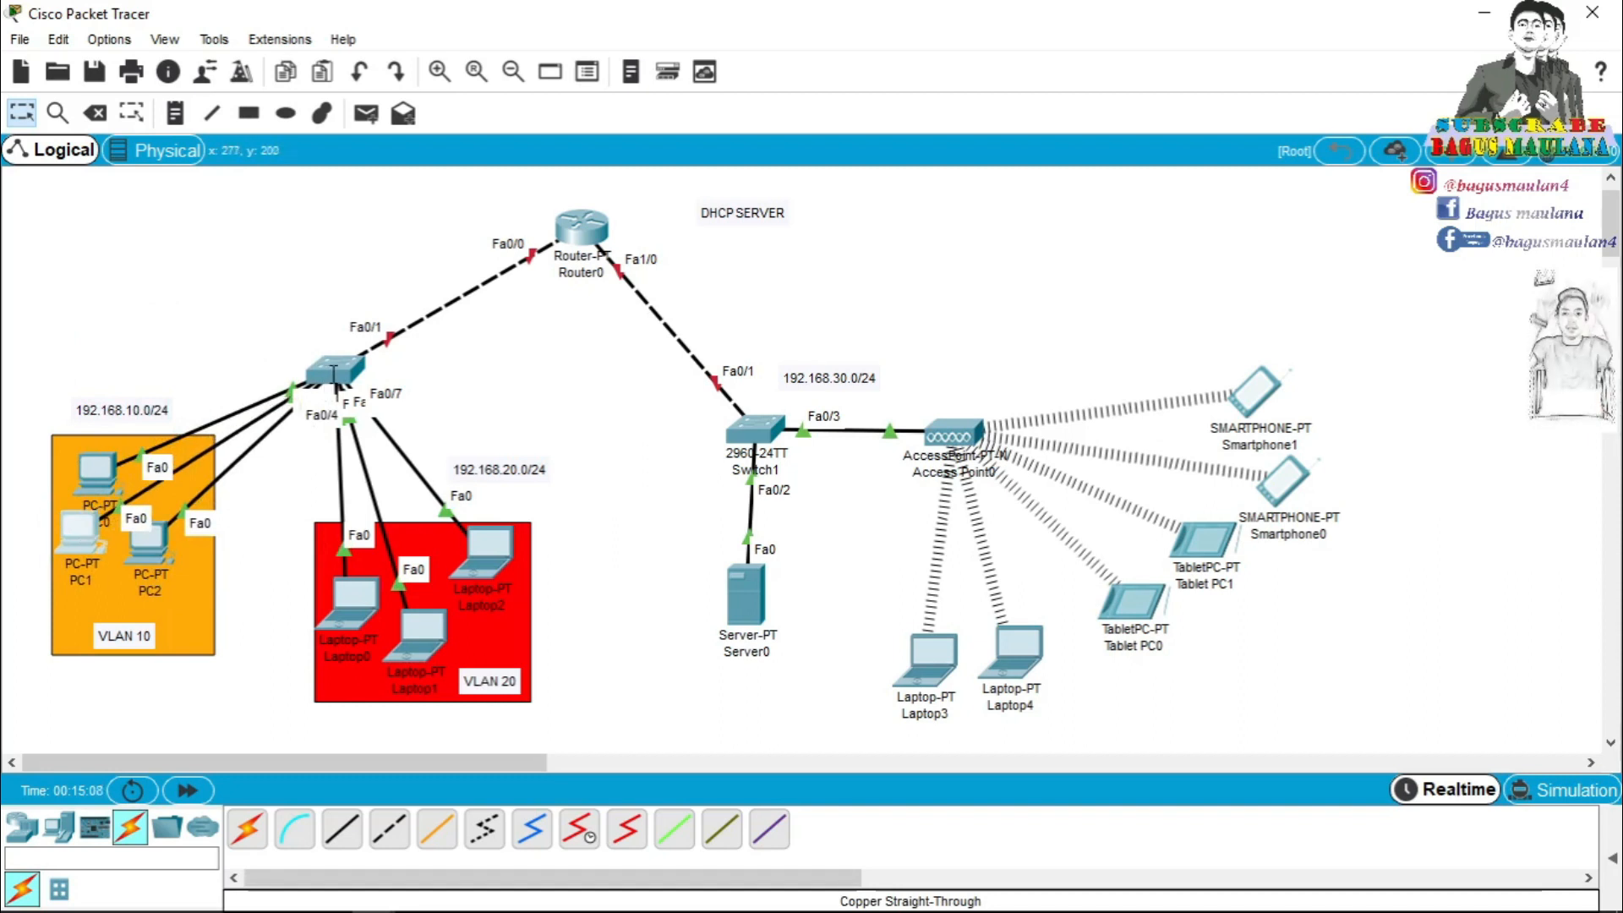
# Set Switch0's interface range fa0/2-4 to access mode in VLAN 10, and exit the range configuration.
pyautogui.click(335, 369)
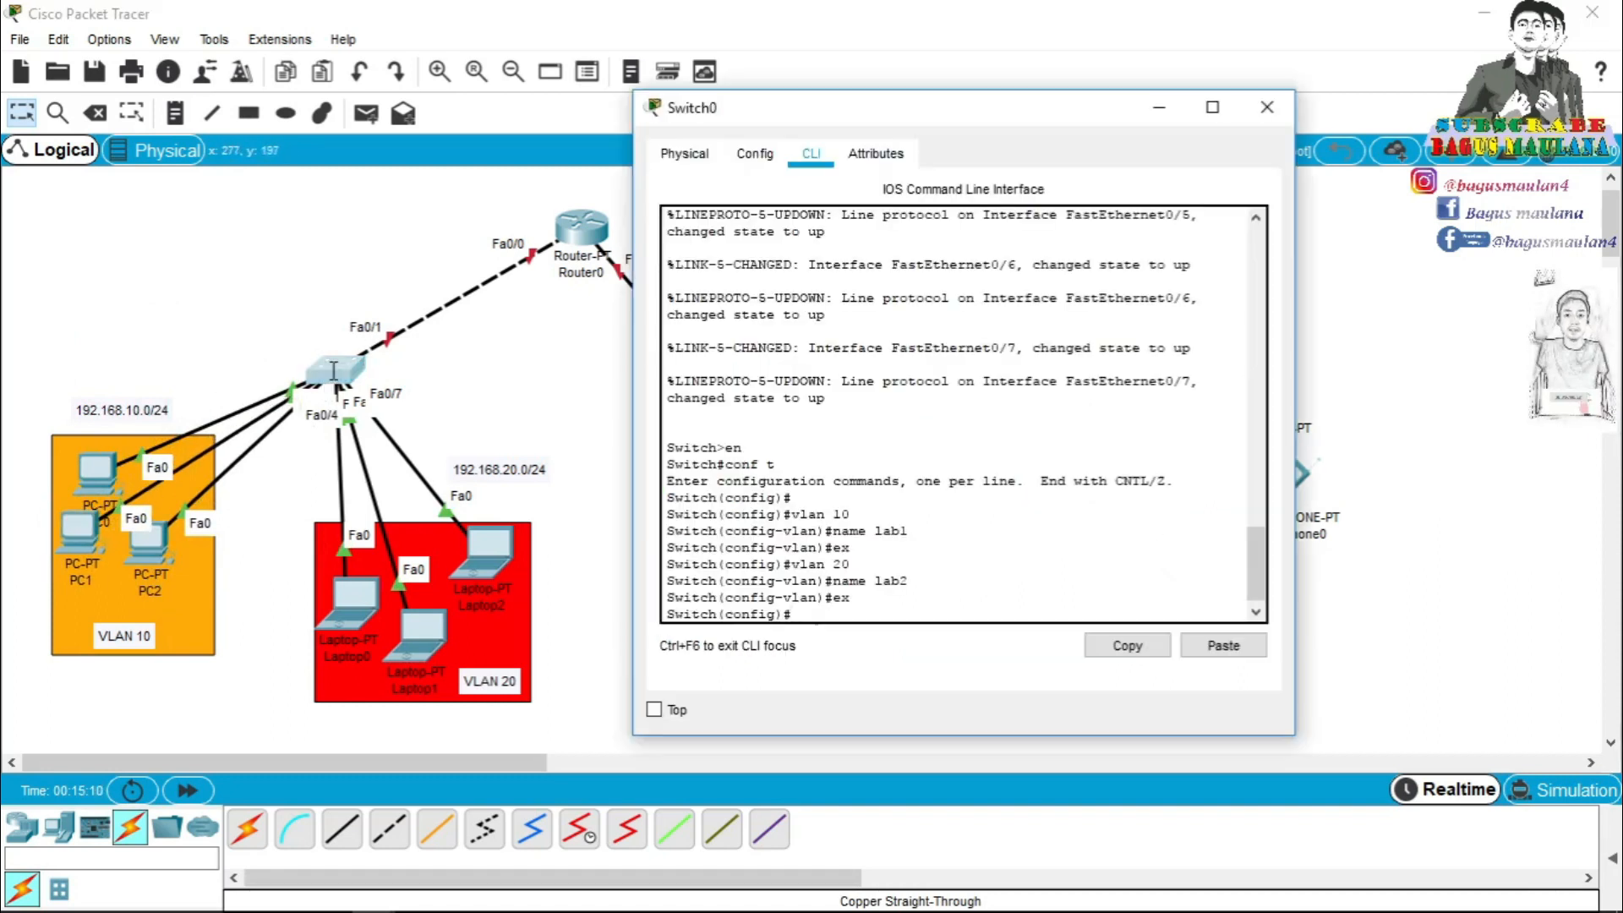
pyautogui.write('int range fa')
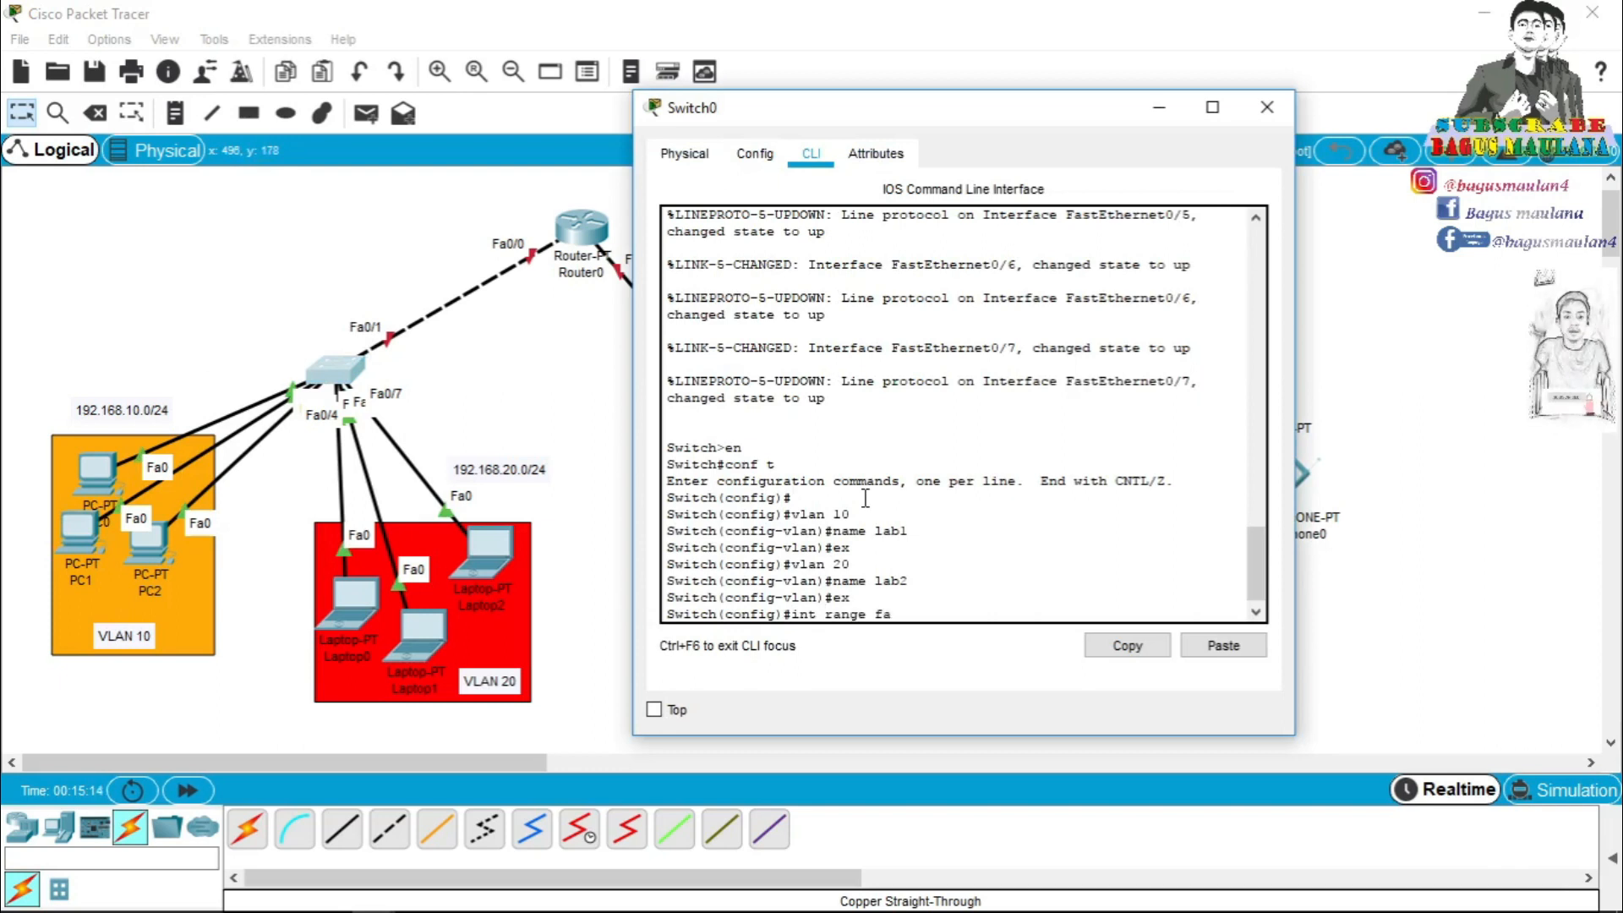
pyautogui.write('0/2-4')
pyautogui.press('Return')
pyautogui.write('sw mo acc')
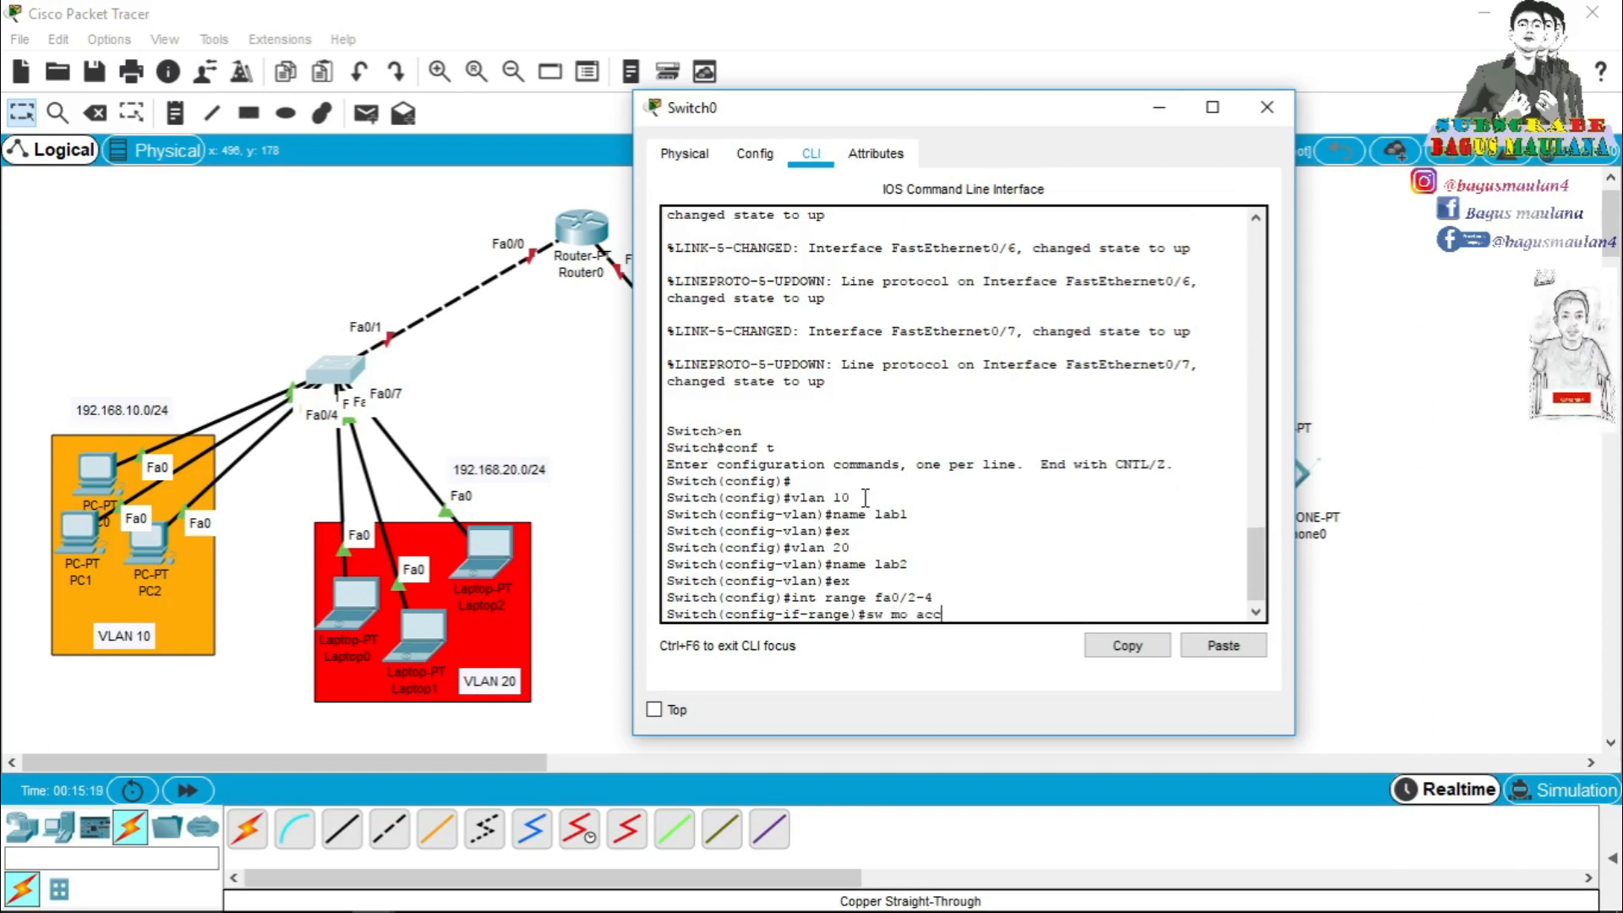
pyautogui.press('Return')
pyautogui.write('sw acc')
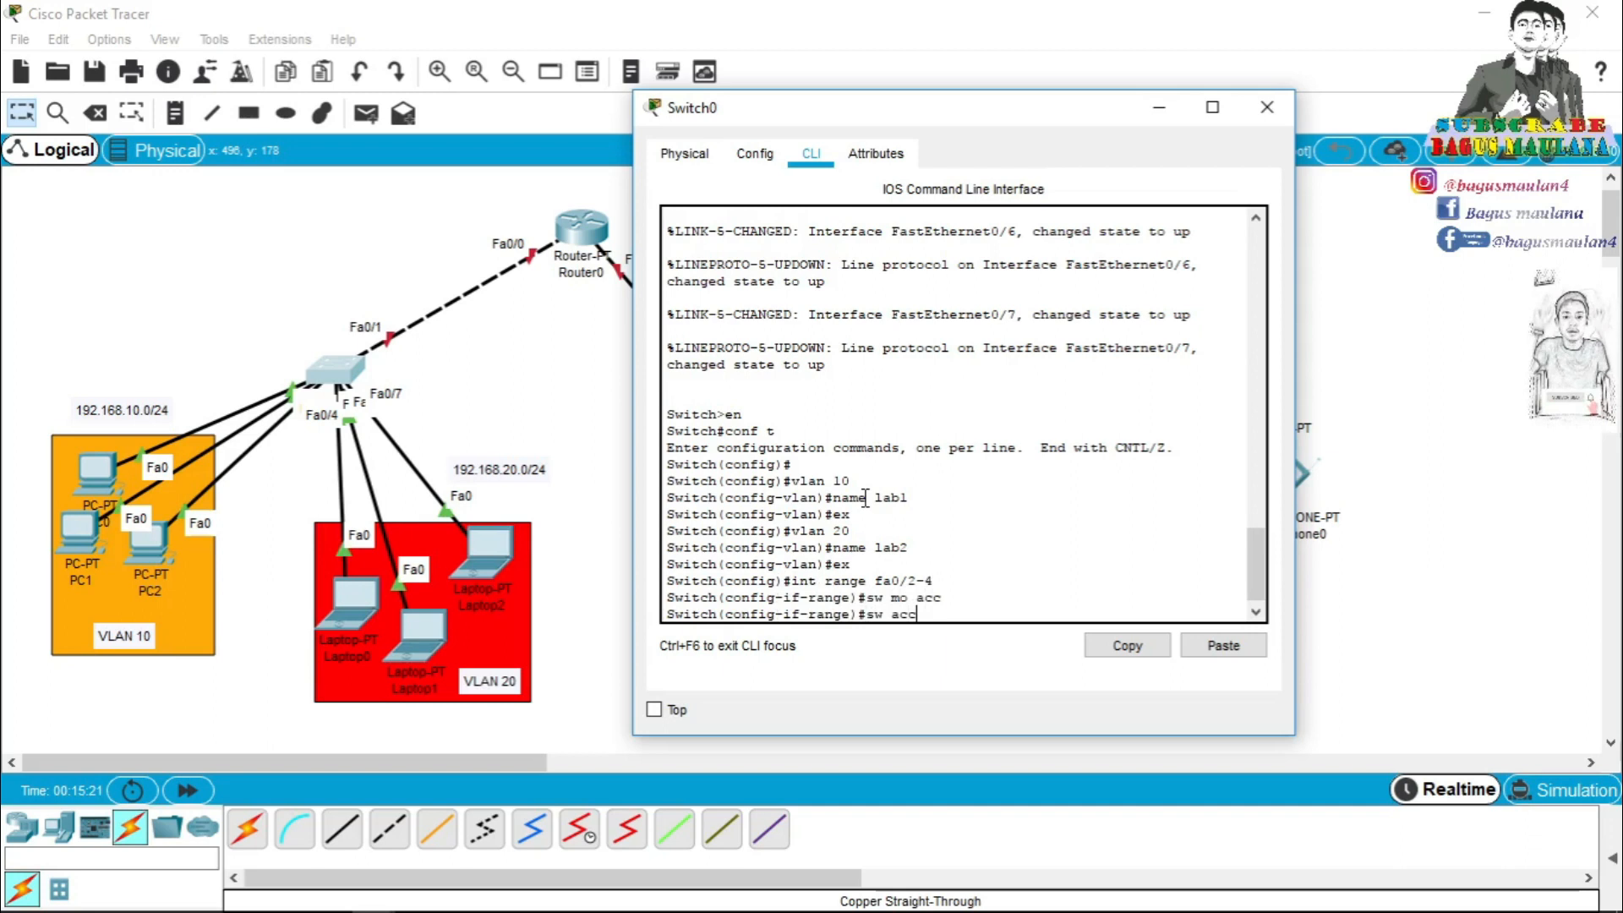
pyautogui.write(' v')
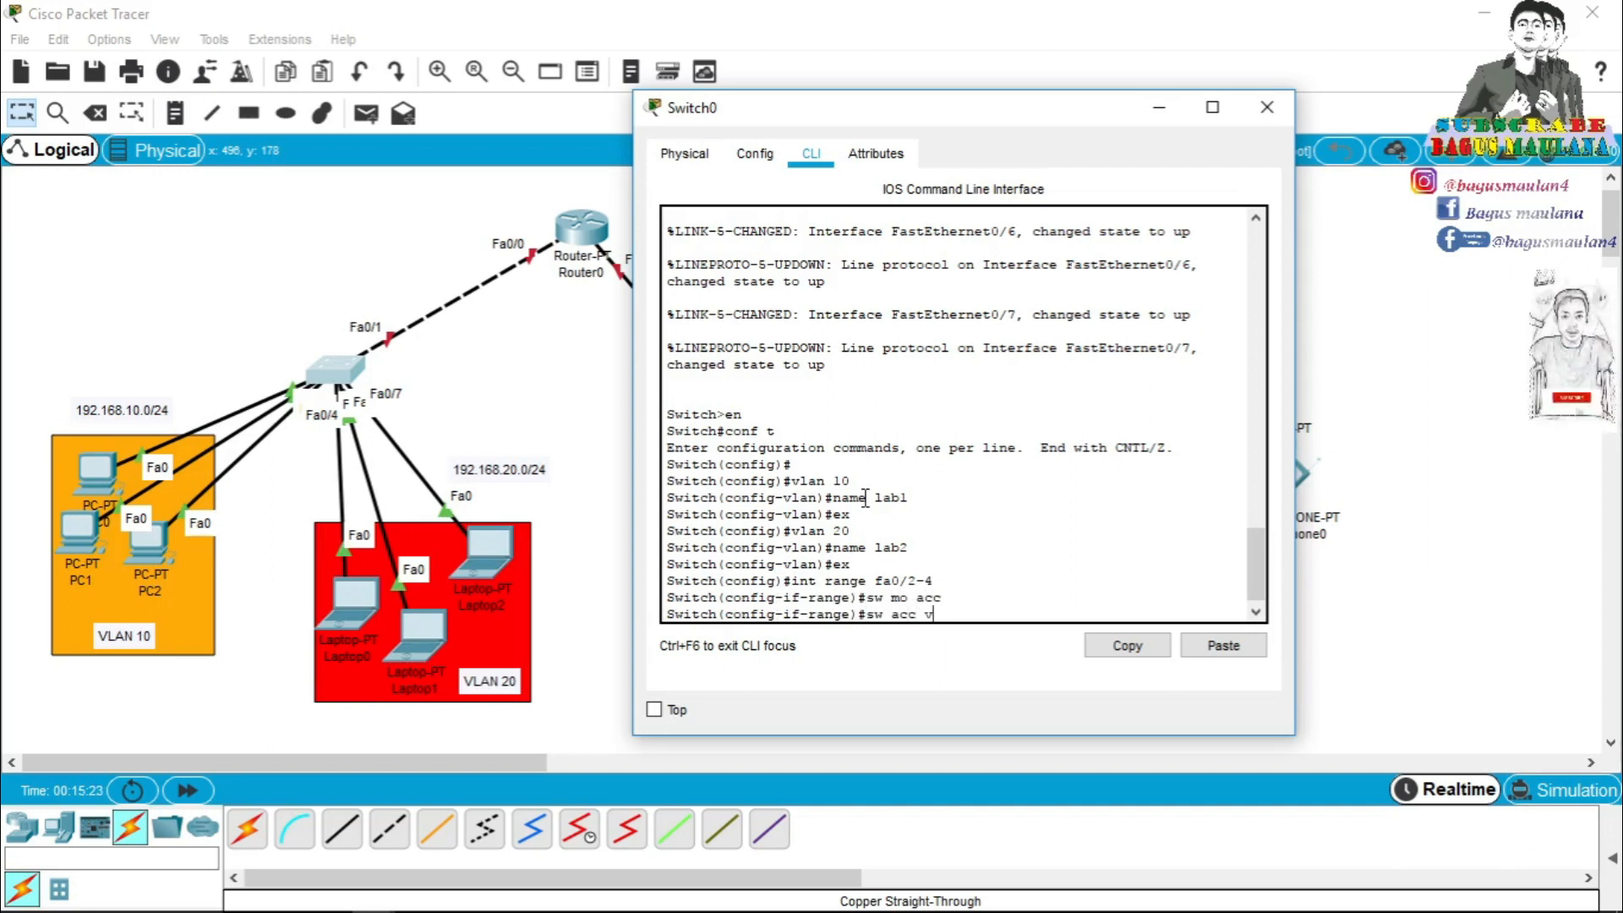
pyautogui.write('lan 10')
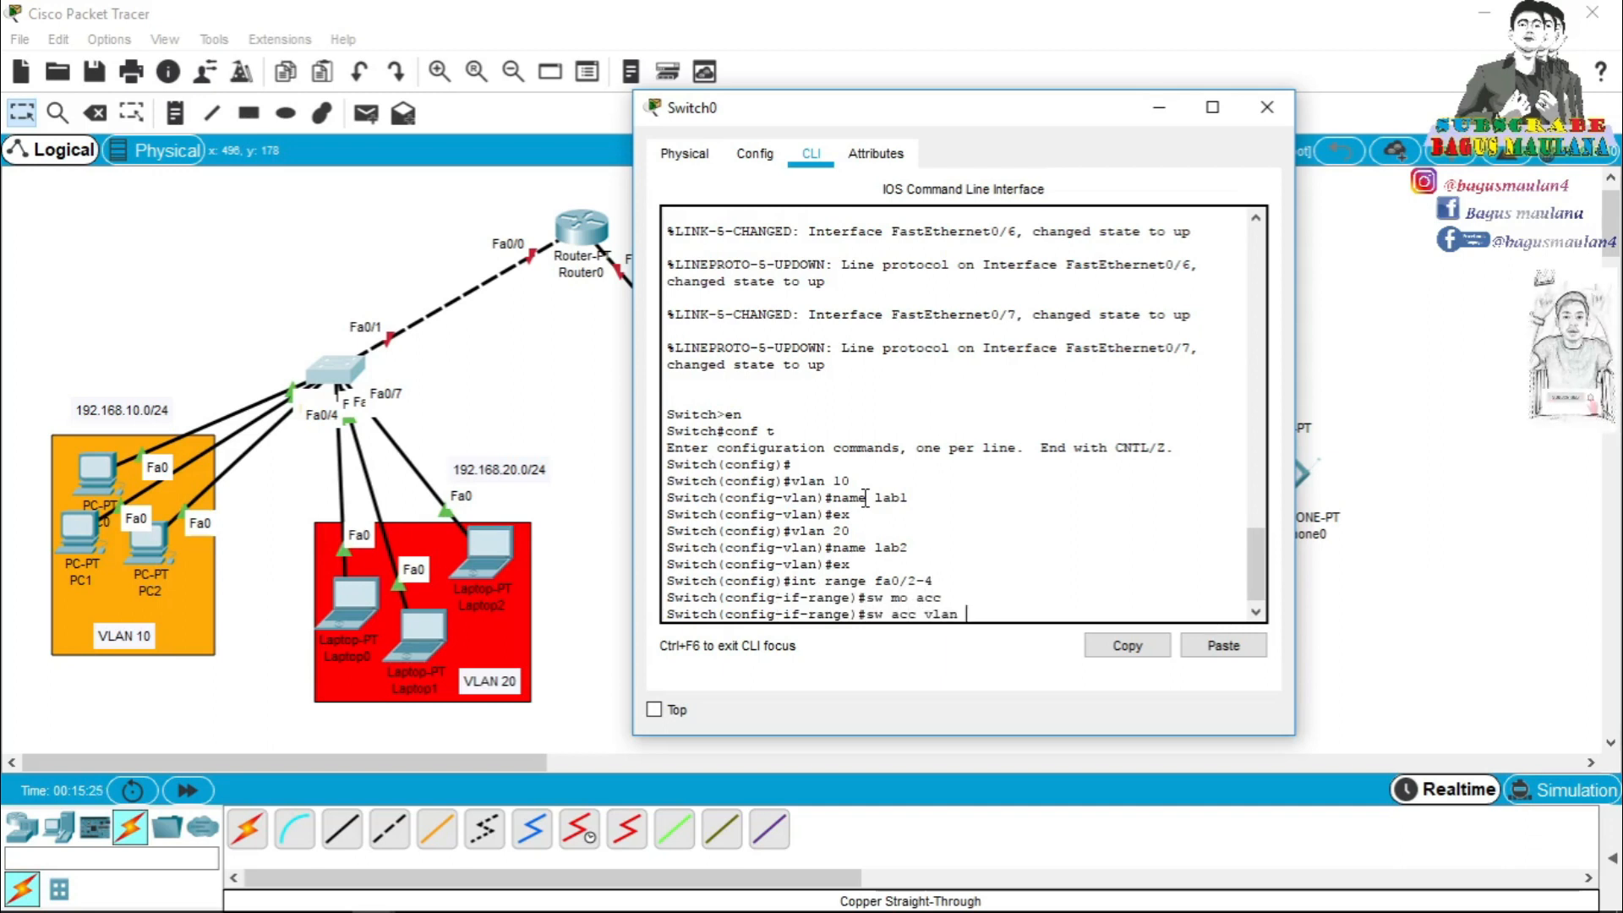
pyautogui.press('Return')
pyautogui.write('e)#e')
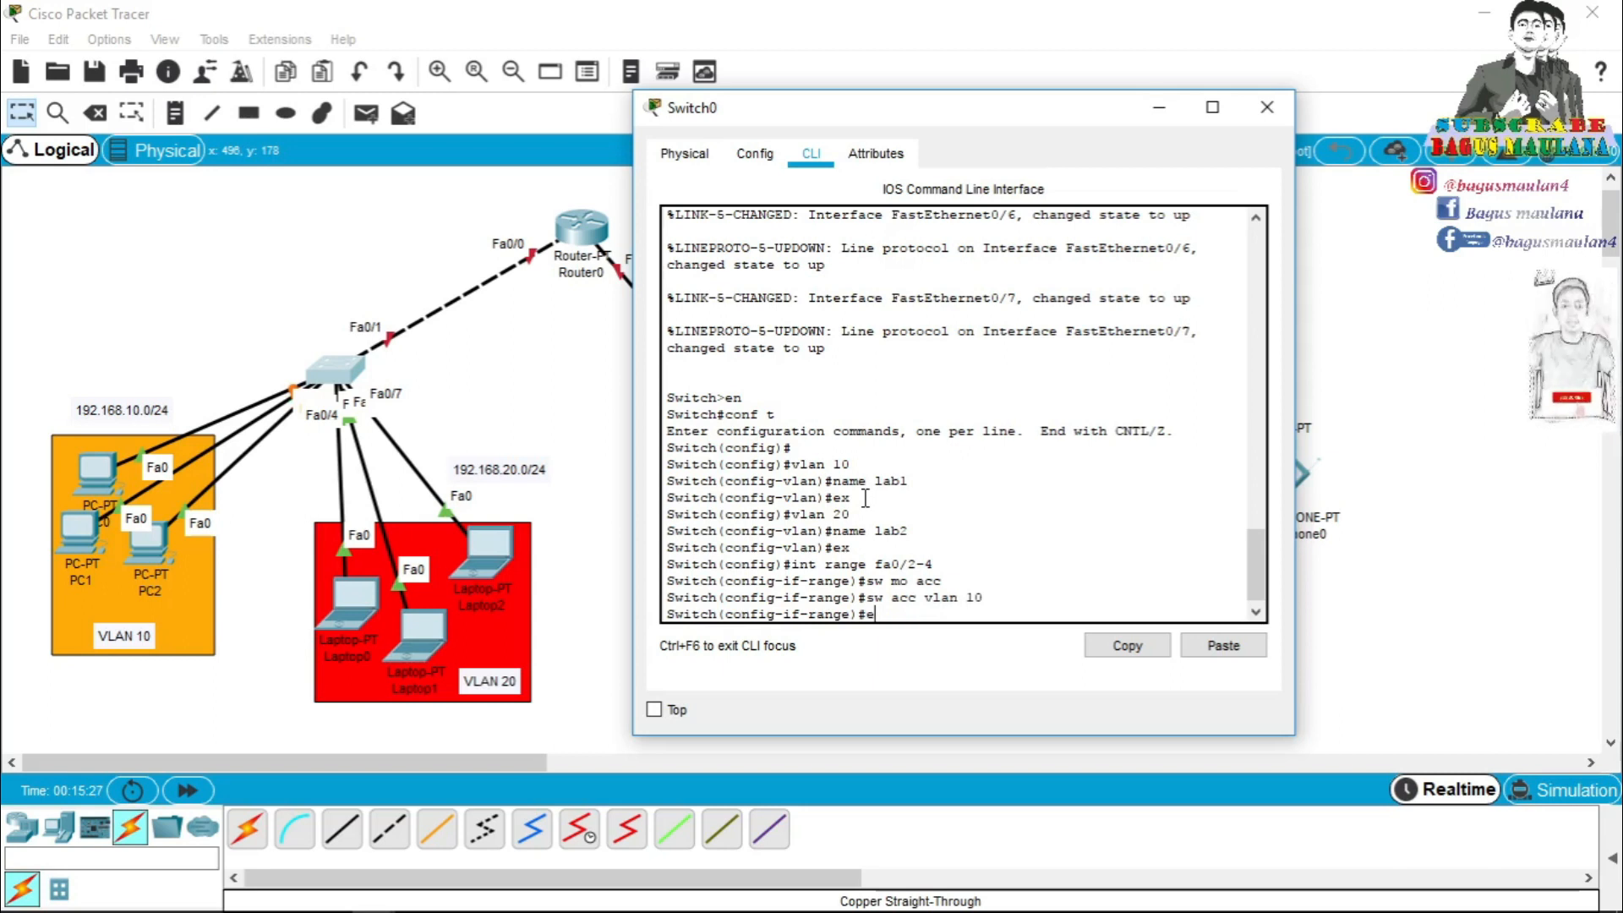
pyautogui.write('x')
pyautogui.press('Return')
# Move Laptop0 and Laptop1 closer together inside the red VLAN 20 area.
pyautogui.moveTo(370, 598); pyautogui.dragTo(414, 621)
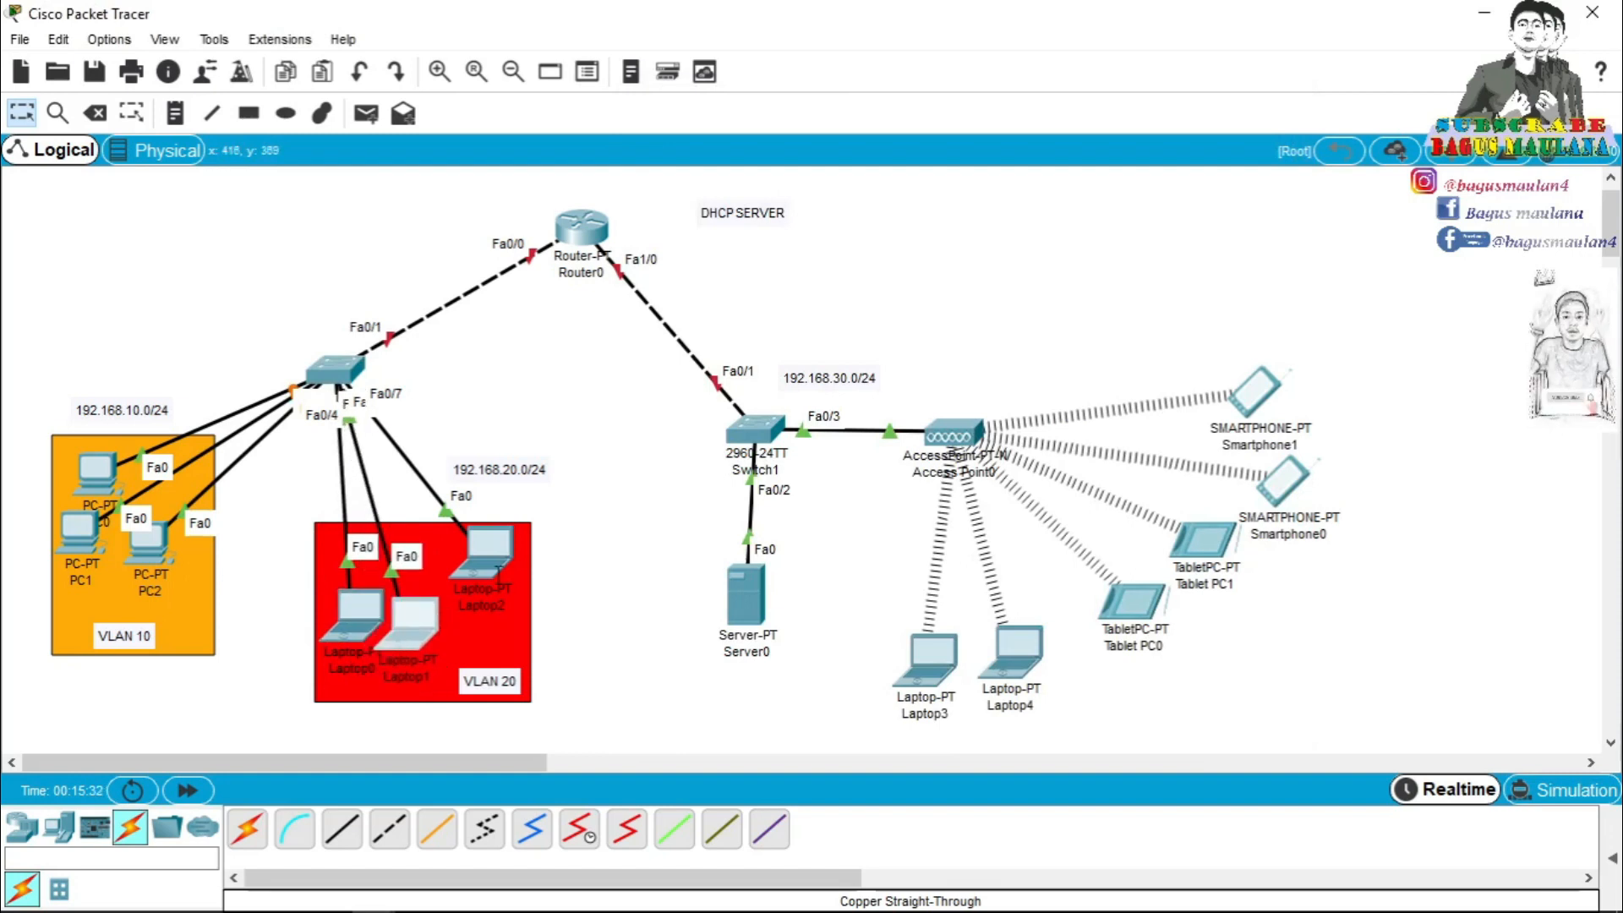
# Set Switch0's interface range fa0/5-7 to access mode in VLAN 20, exit the range configuration, and close the switch window.
pyautogui.click(332, 359)
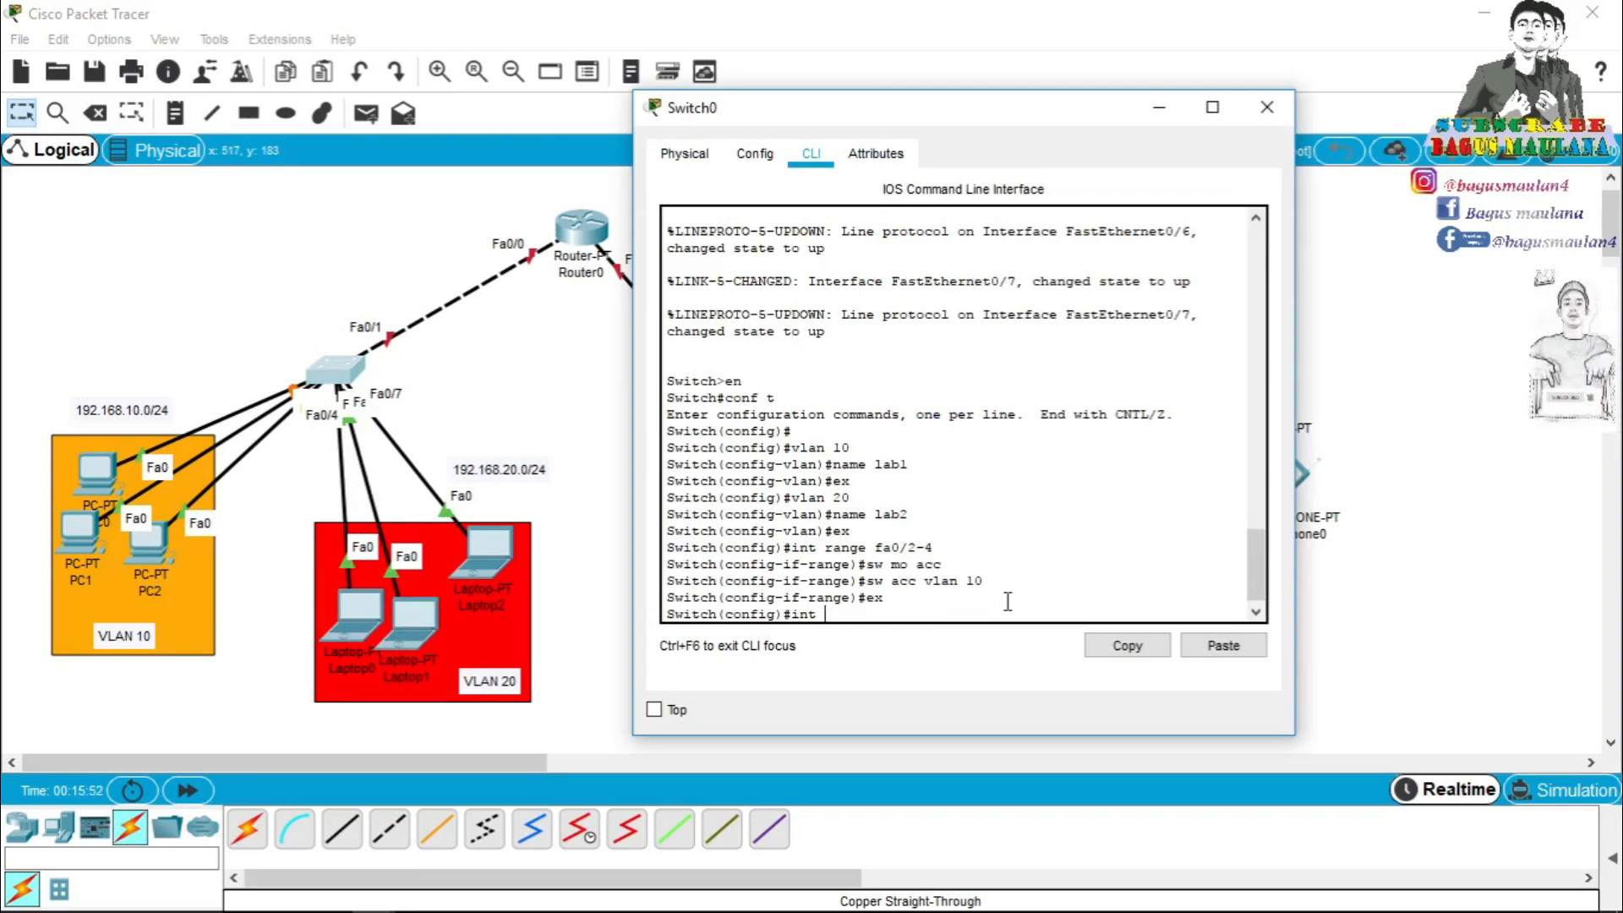
pyautogui.write('ge fa')
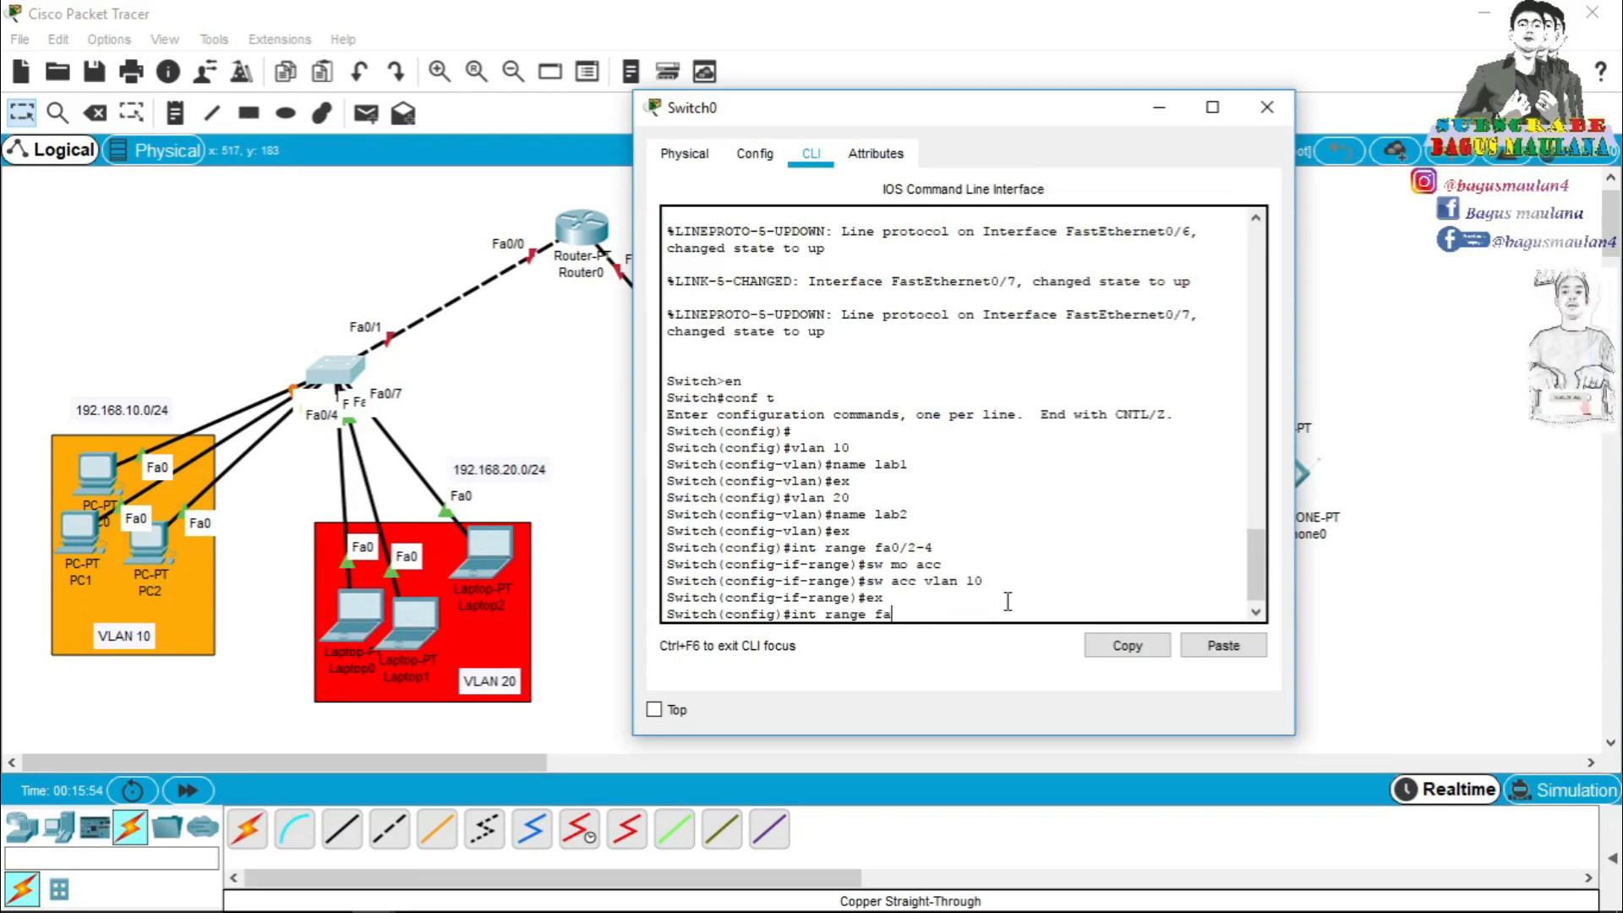
pyautogui.write('0/5')
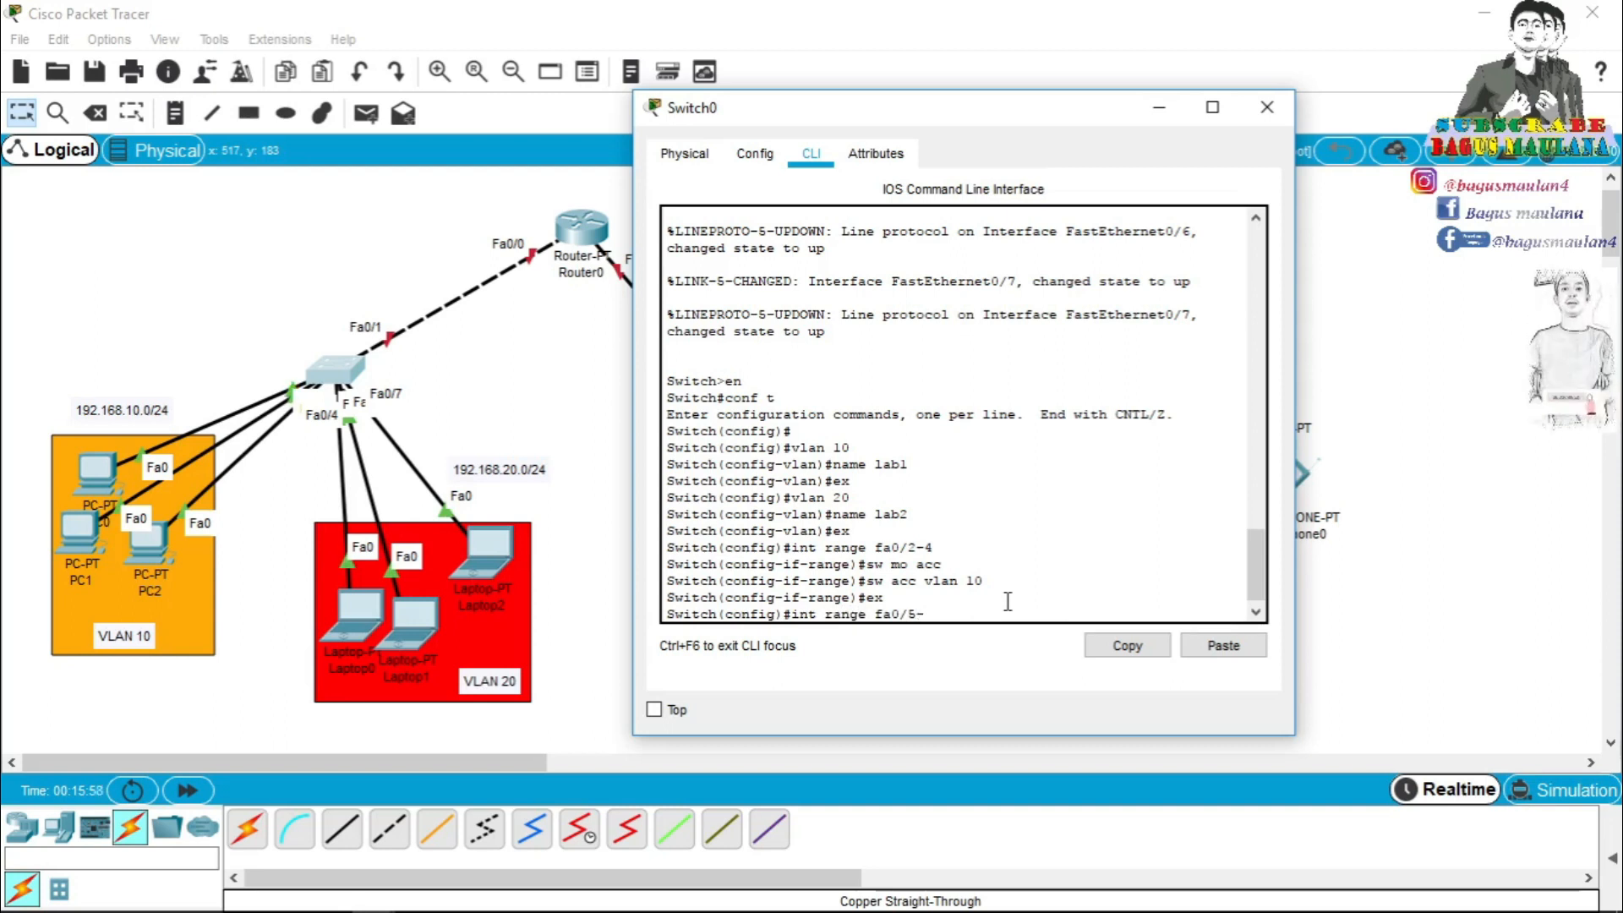
pyautogui.write('-7')
pyautogui.press('Return')
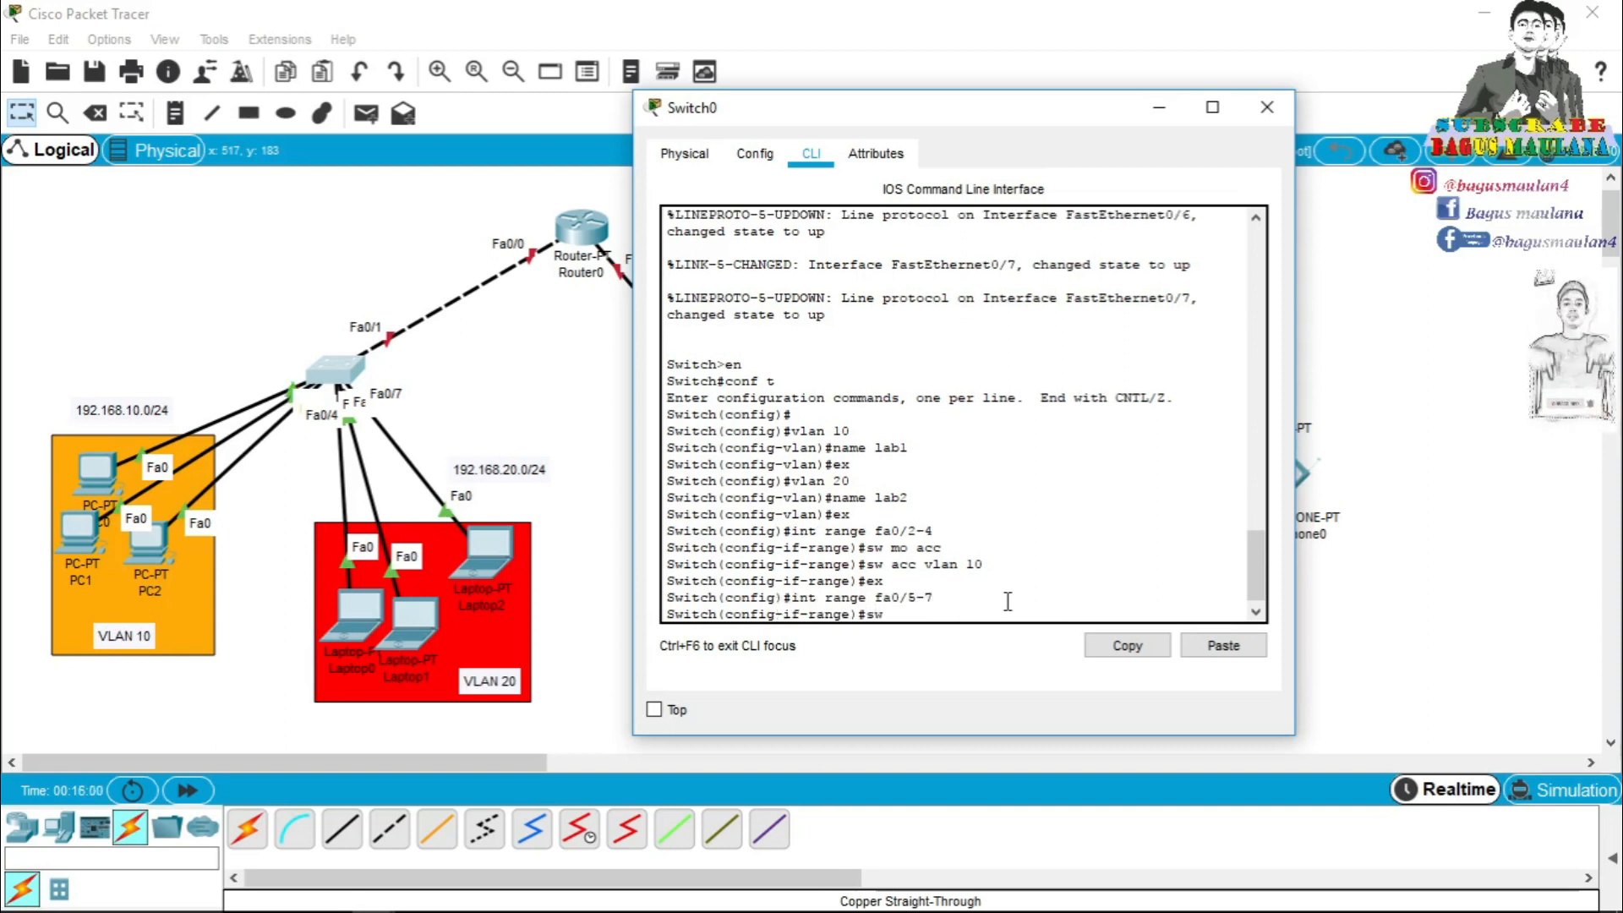
pyautogui.write('sw mo acc')
pyautogui.press('Return')
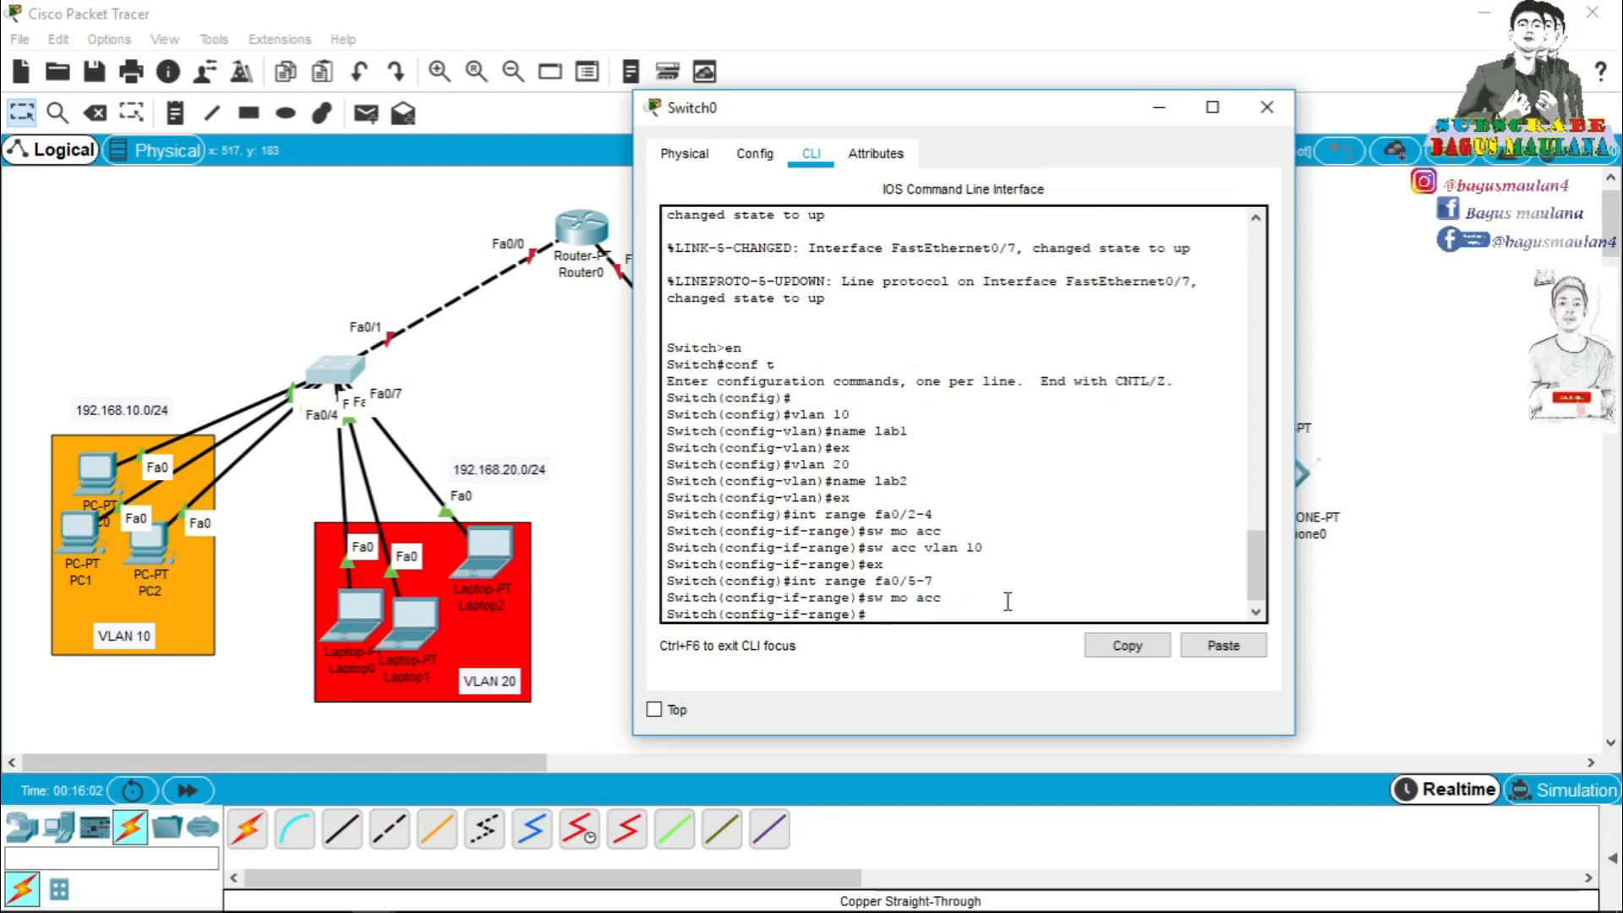
pyautogui.write('sw acc vlan 20')
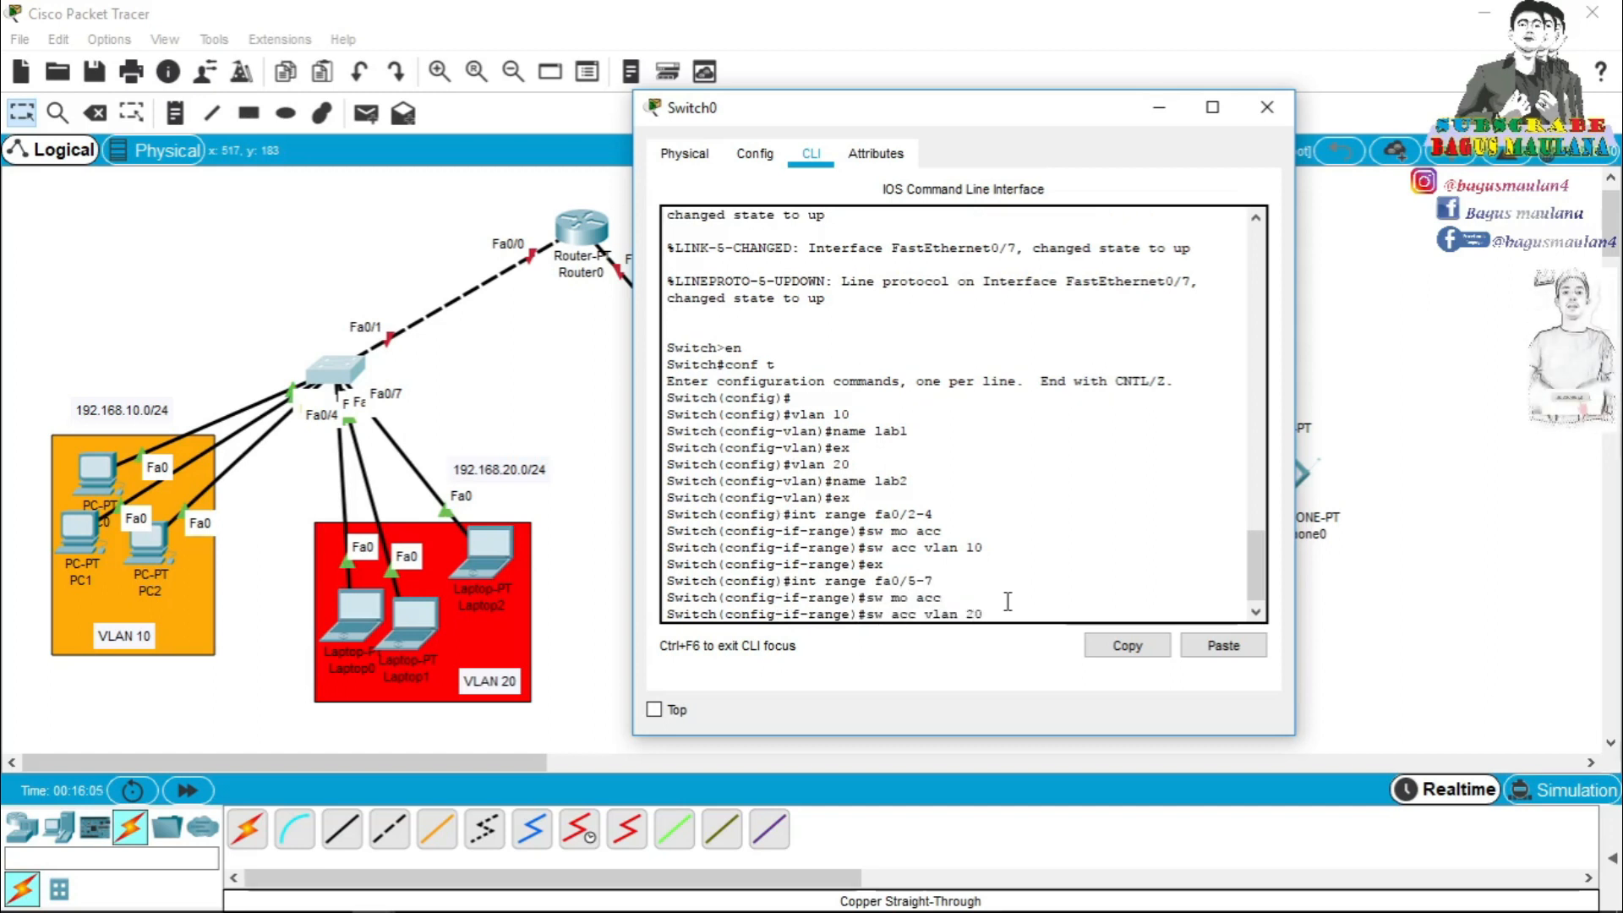
pyautogui.press('Return')
pyautogui.write('ex')
pyautogui.press('Return')
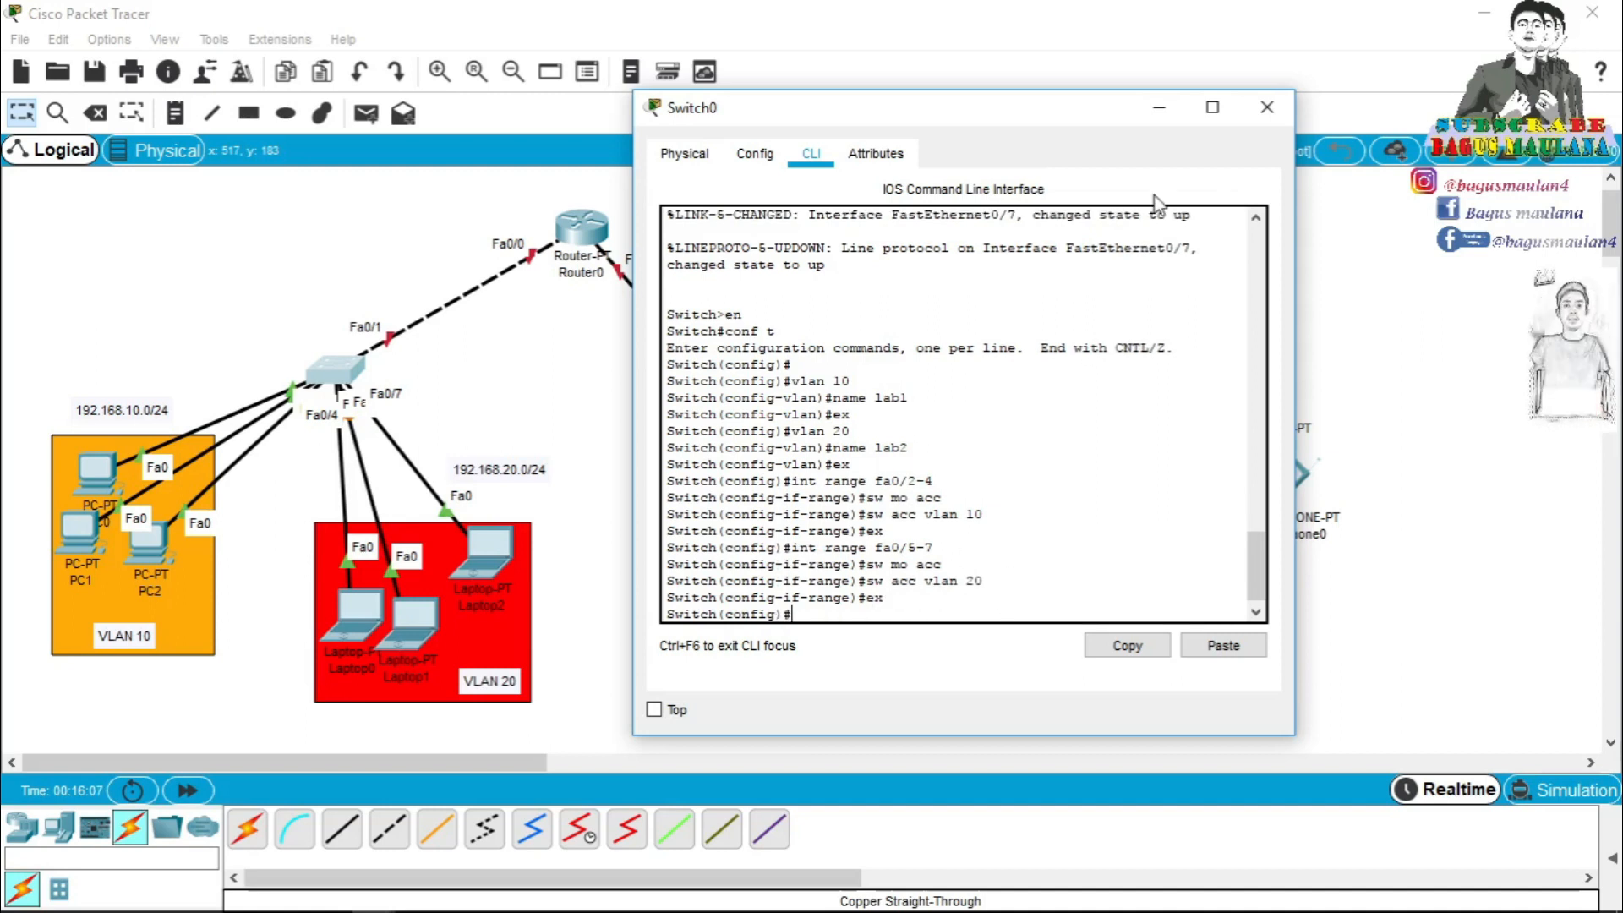
pyautogui.click(1267, 108)
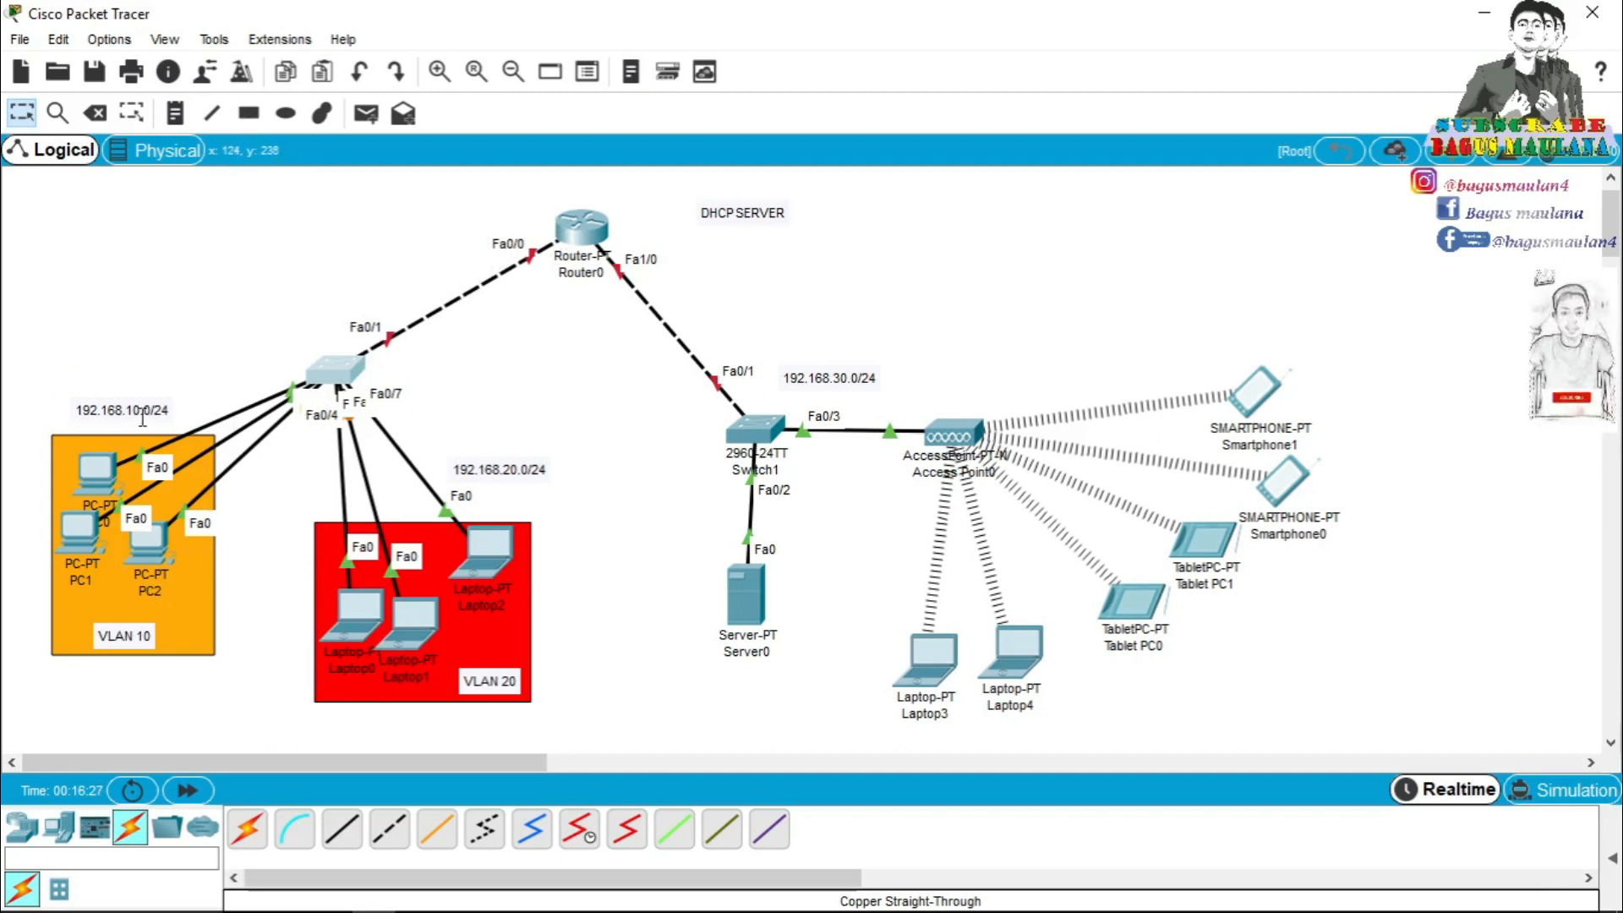
# Open Router0's command line, decline the initial configuration dialog, and enter global configuration mode.
pyautogui.click(578, 228)
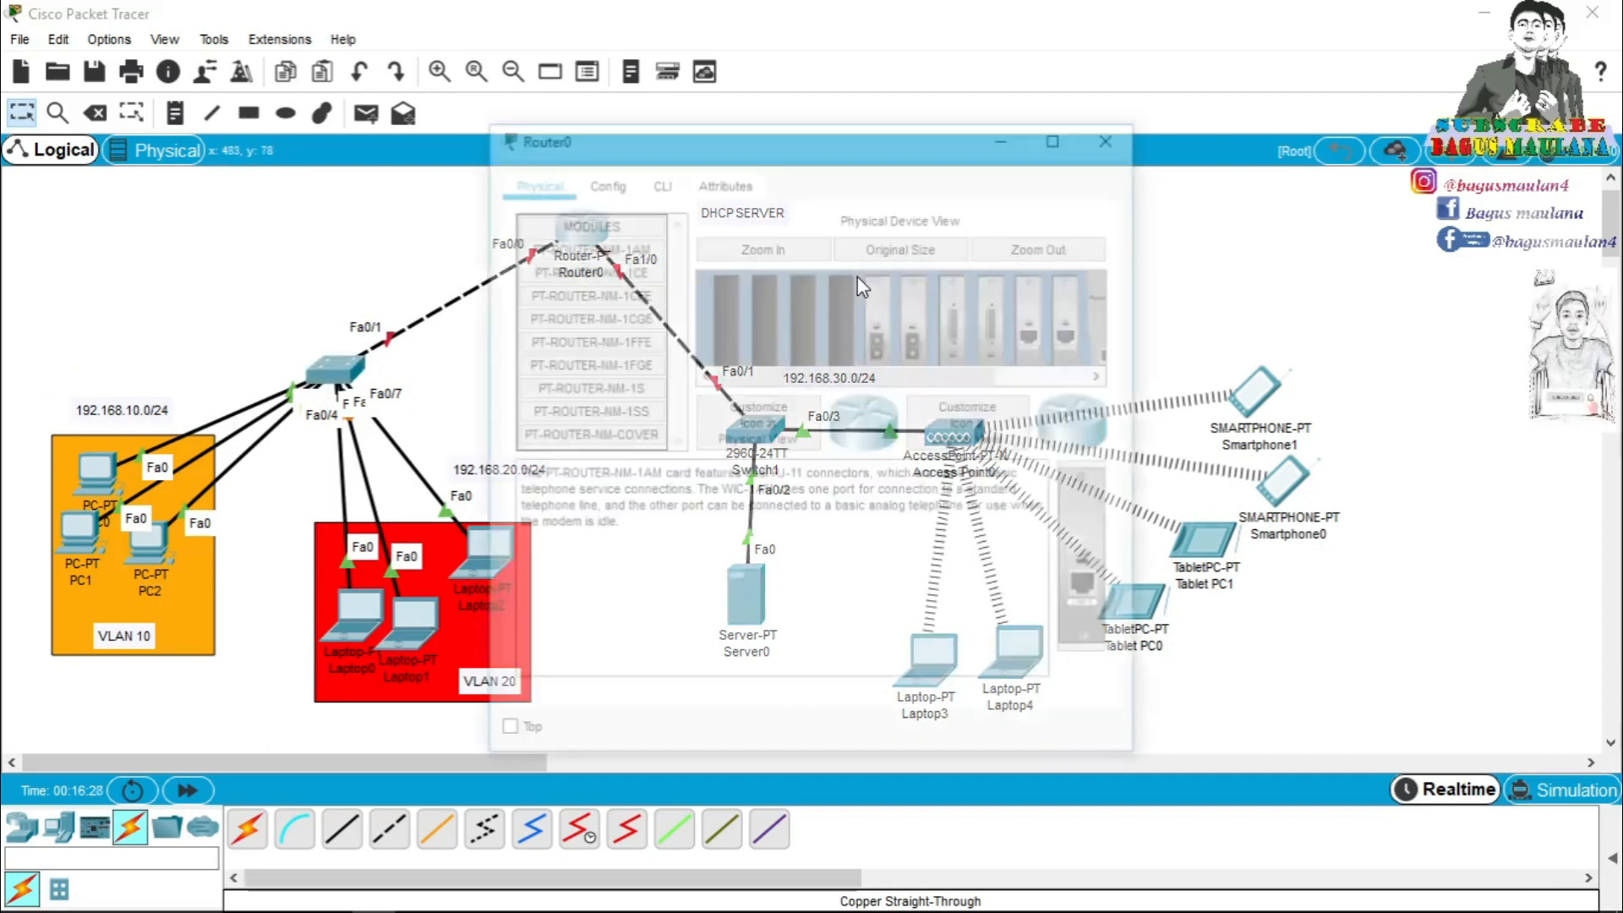
pyautogui.moveTo(791, 135); pyautogui.dragTo(1053, 112)
pyautogui.click(927, 159)
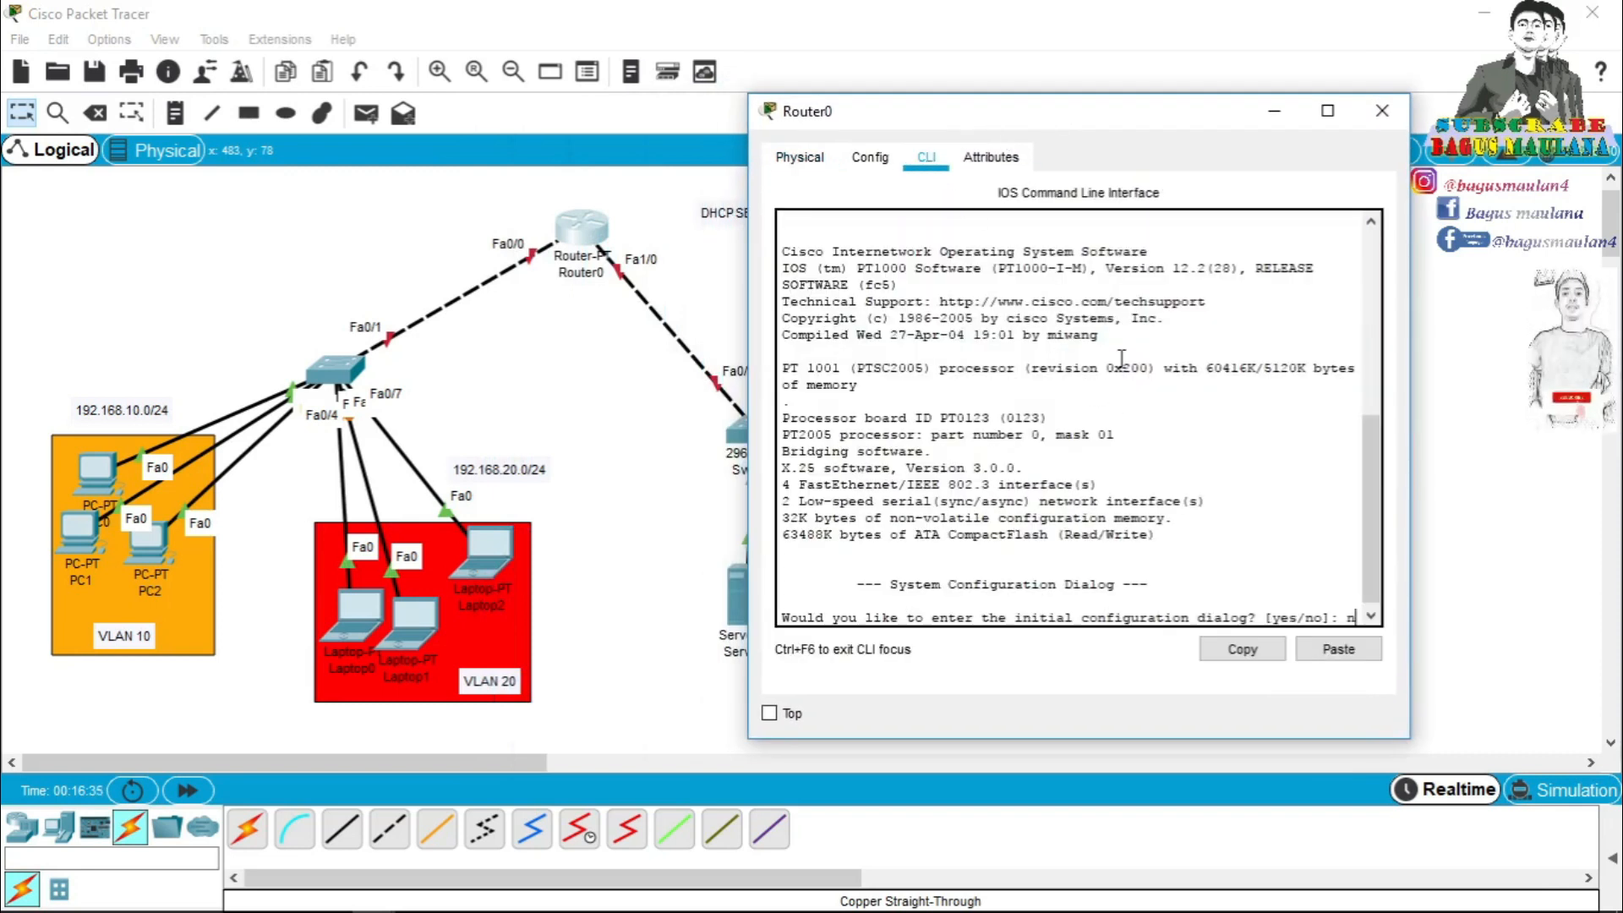
pyautogui.press('Return')
pyautogui.press('Return')
pyautogui.write('en')
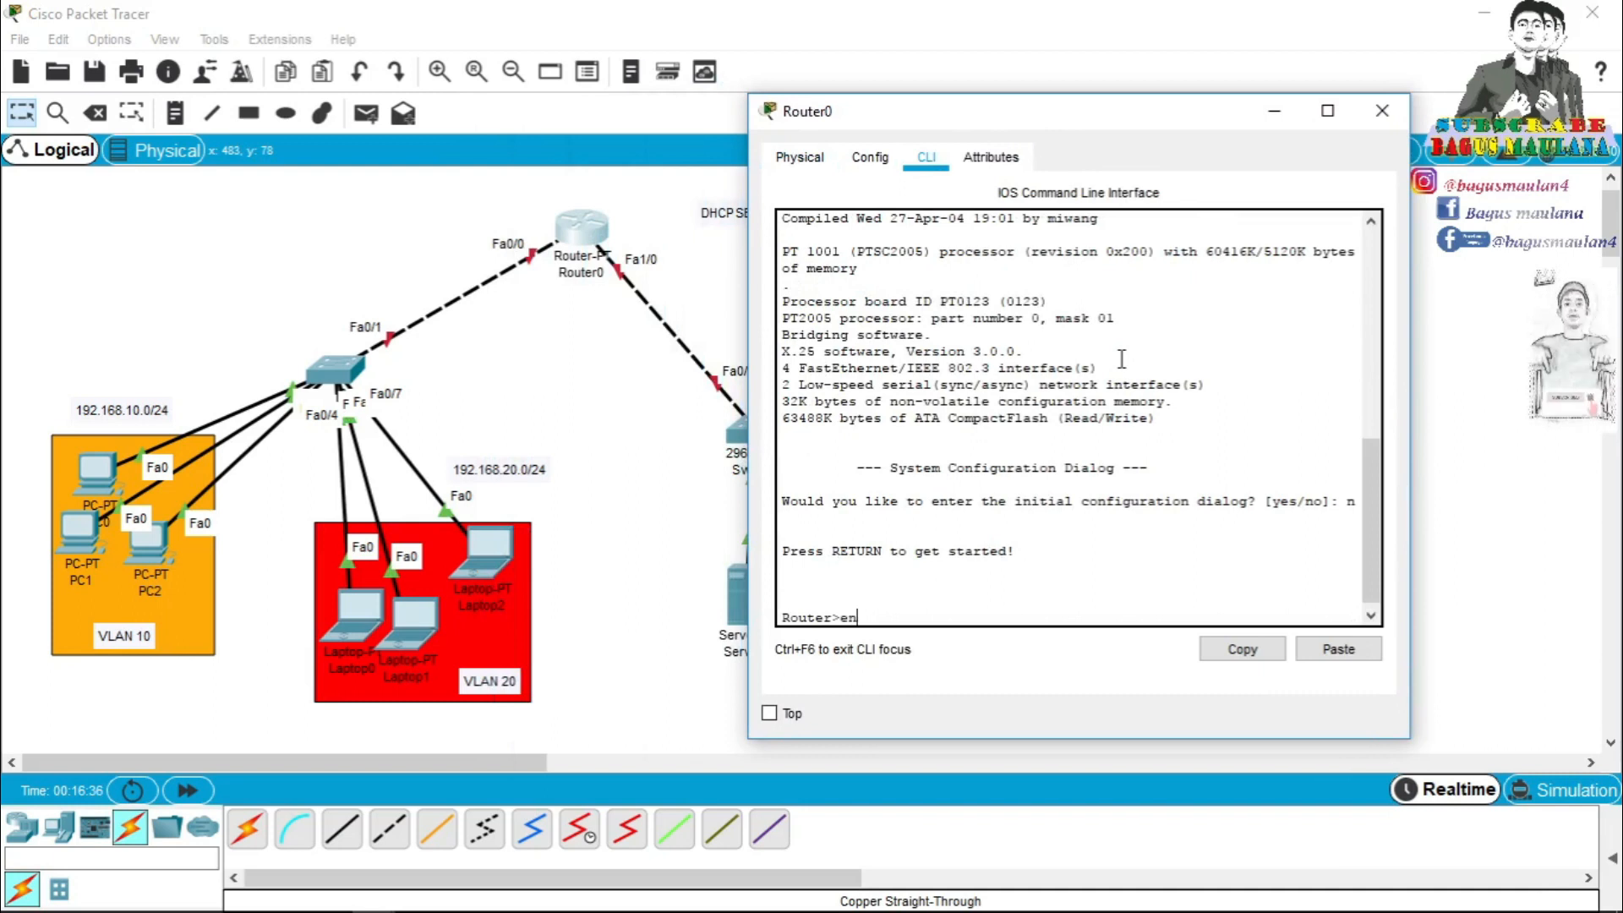
pyautogui.press('Return')
pyautogui.write('conf t')
pyautogui.press('Return')
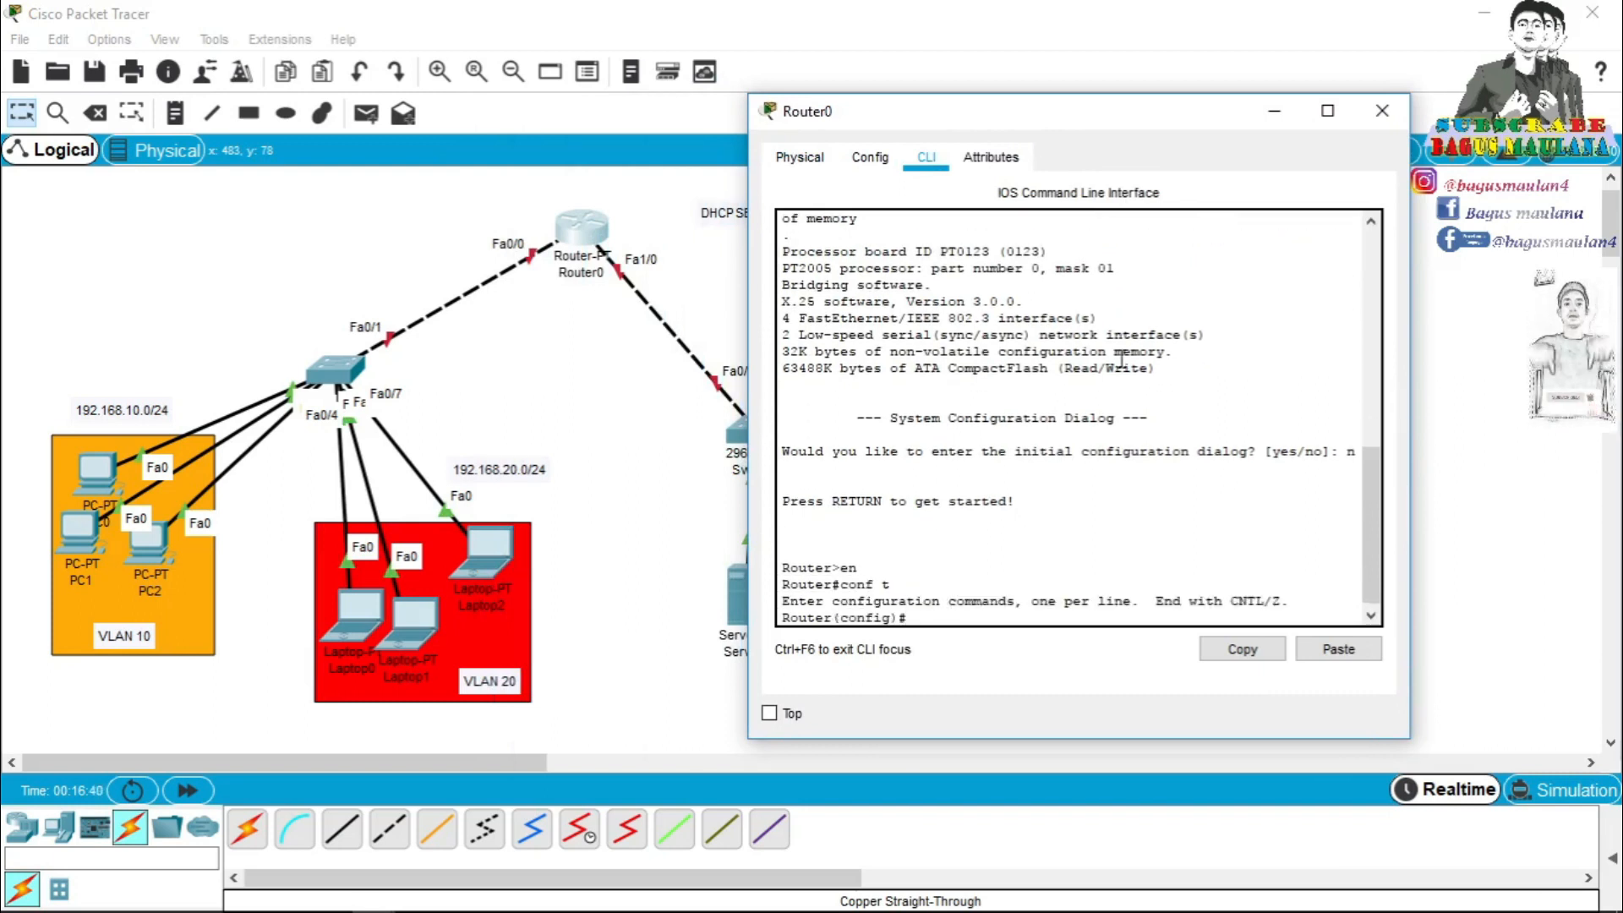
pyautogui.press('Return')
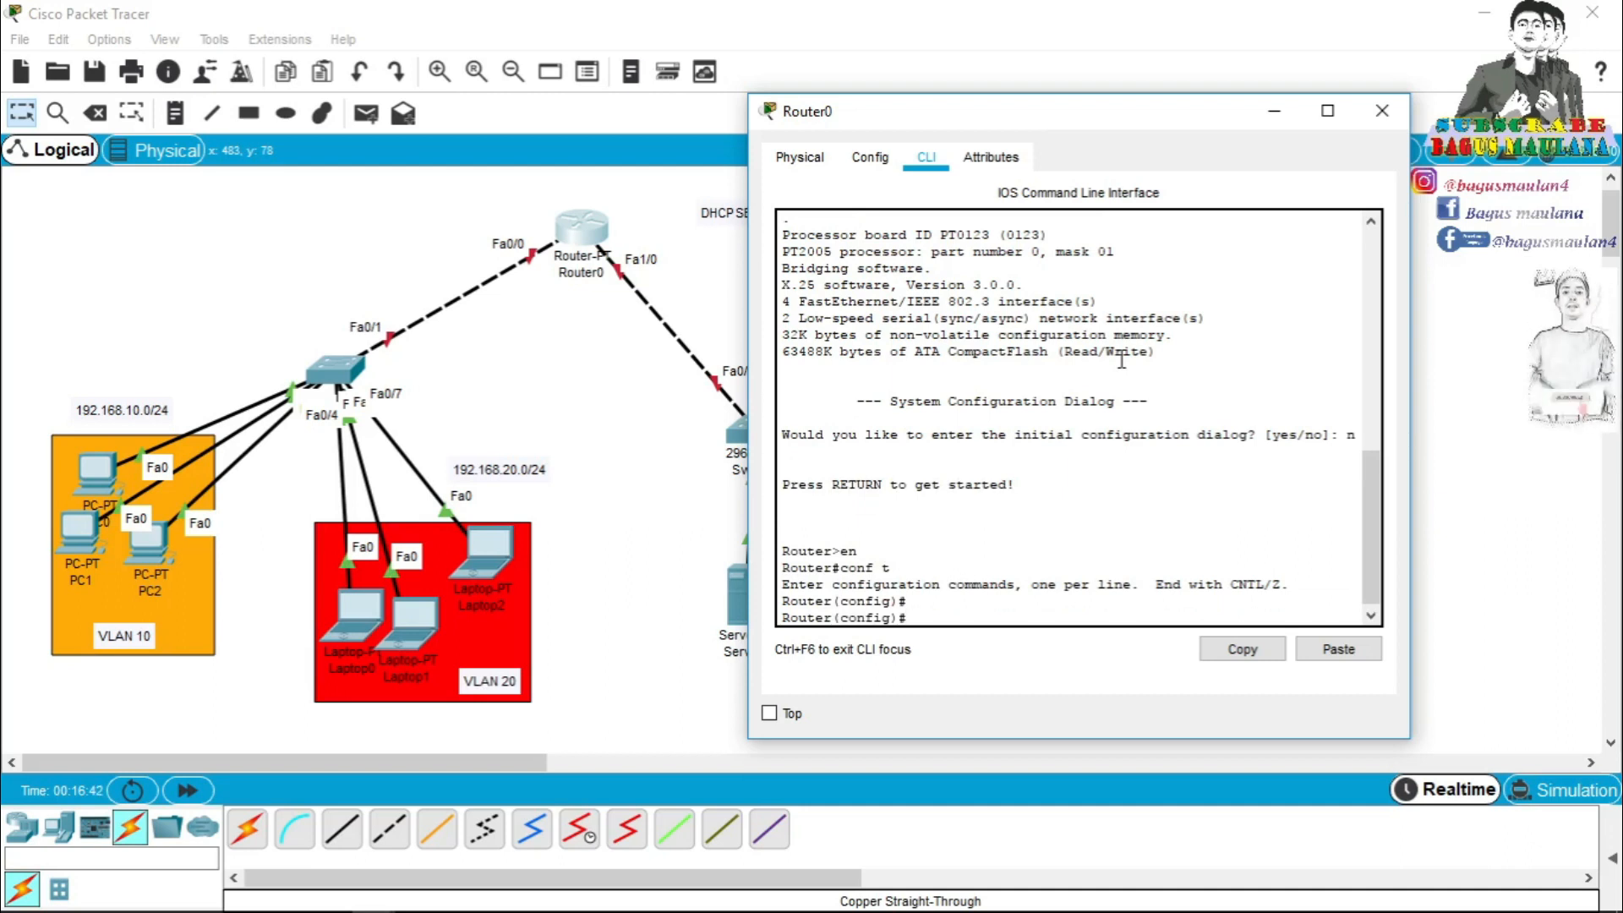
# Enable Router0's interface fa0/0 with no shutdown, and return to global configuration mode.
pyautogui.write('int fa0/0')
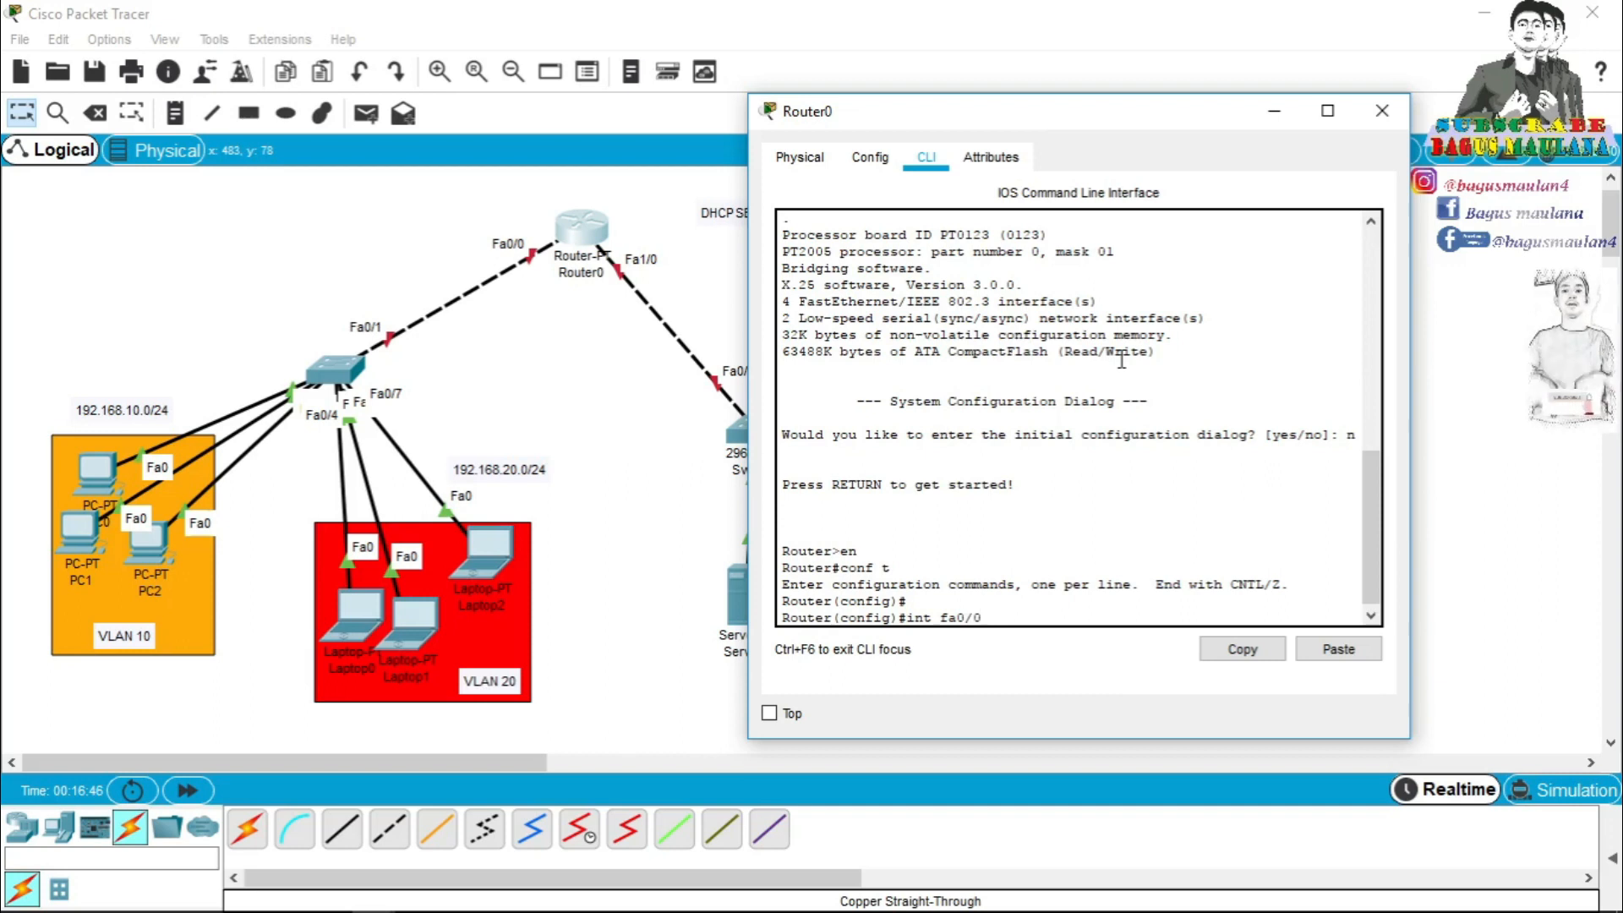
pyautogui.press('Return')
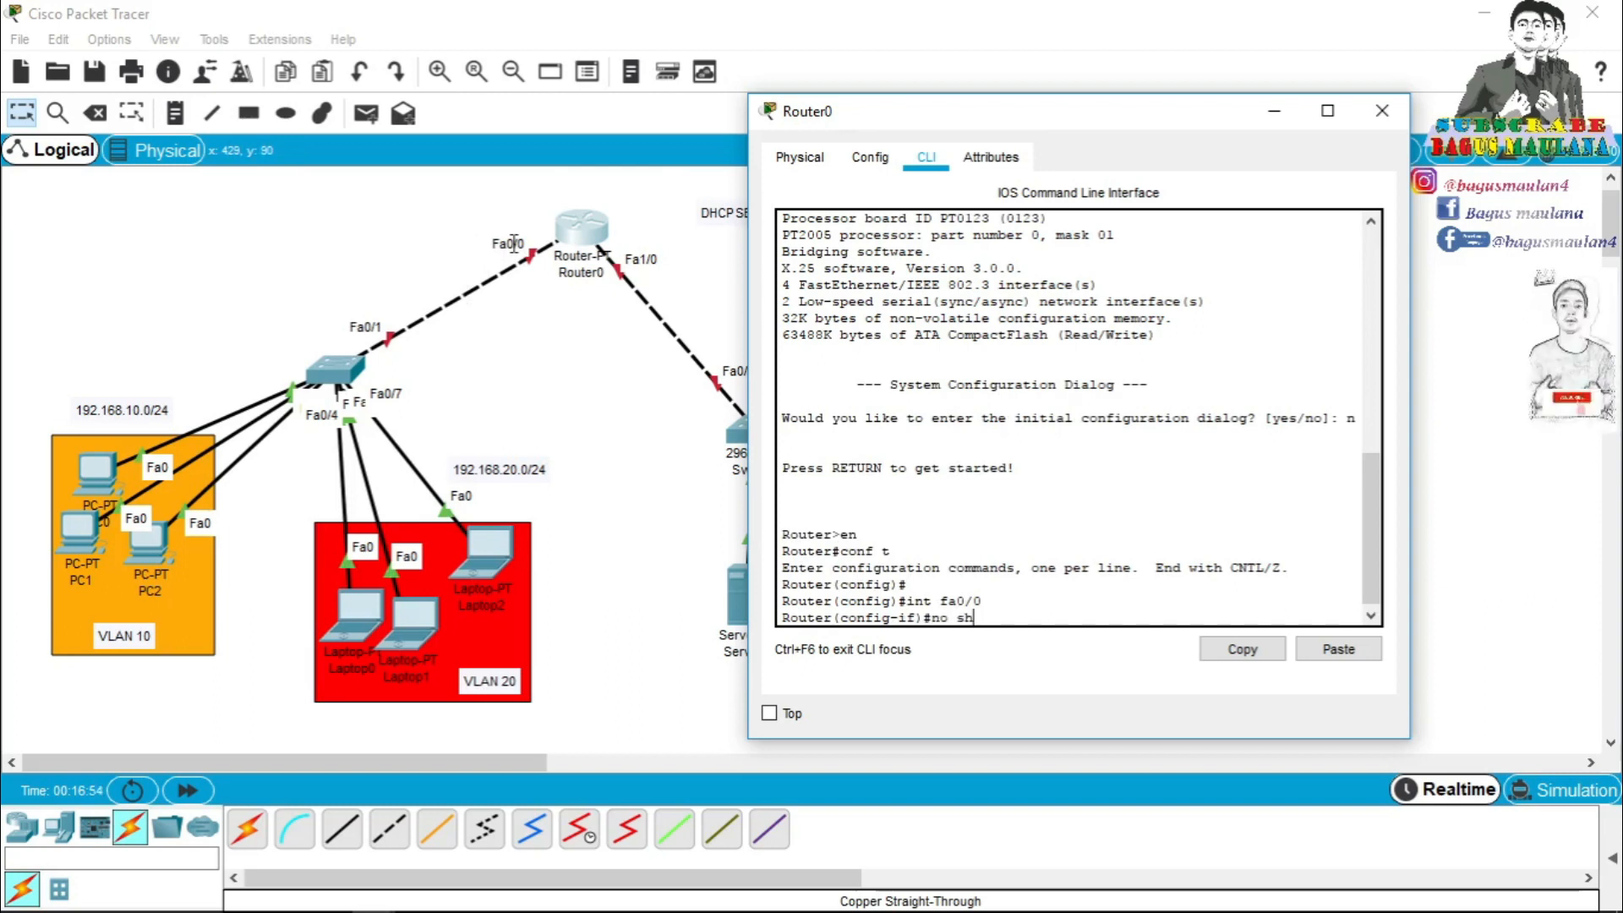
pyautogui.press('Return')
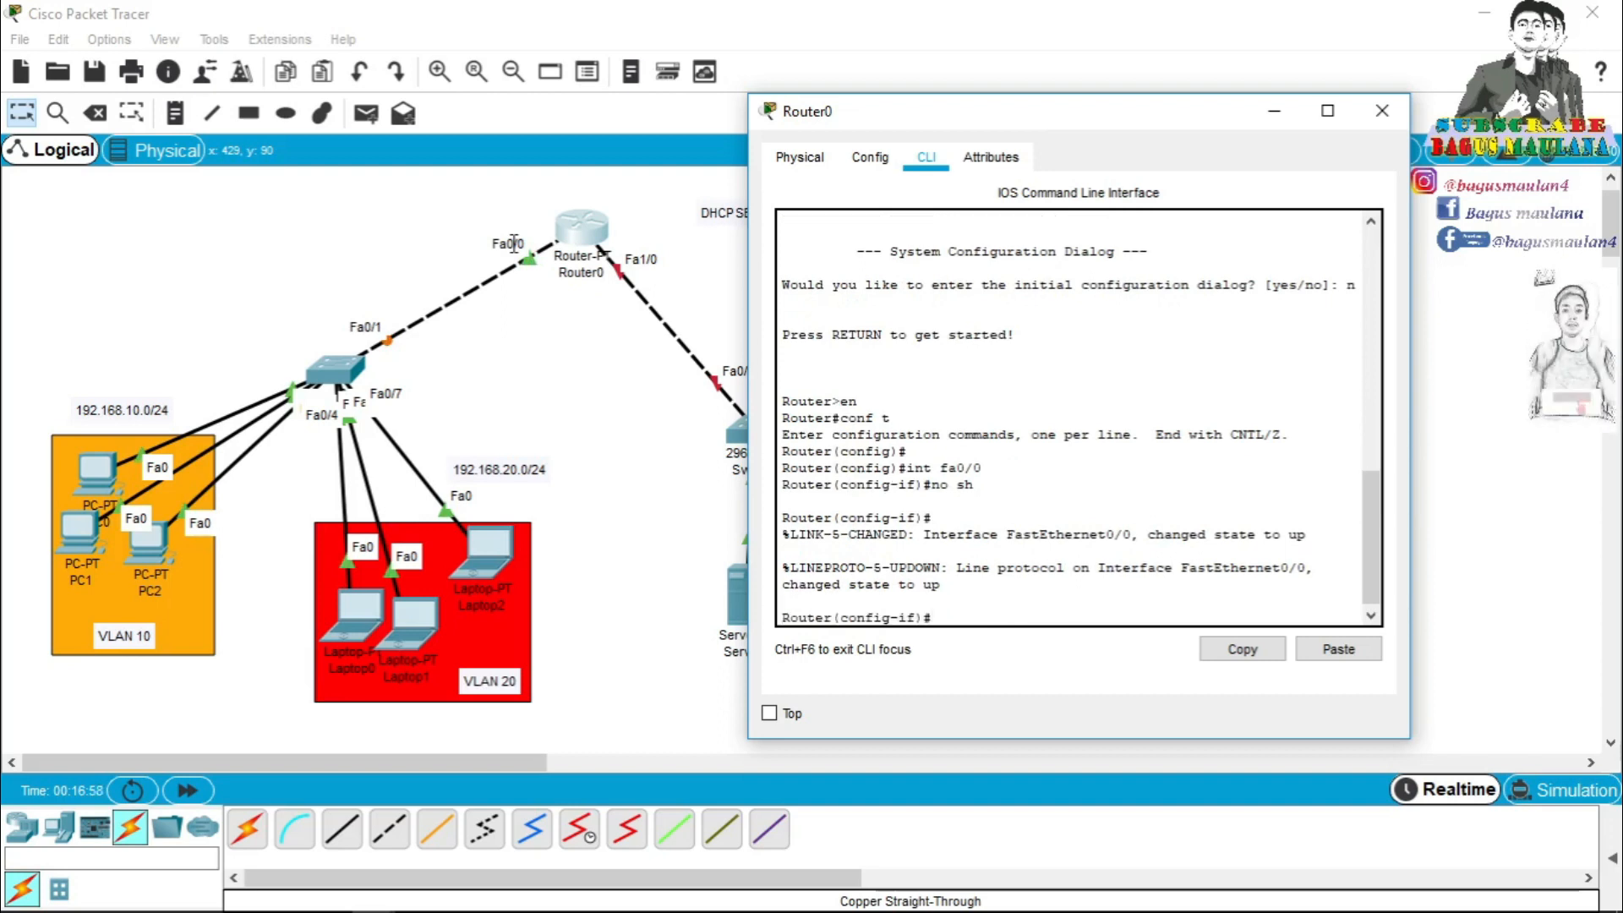
pyautogui.write('ex')
pyautogui.press('Return')
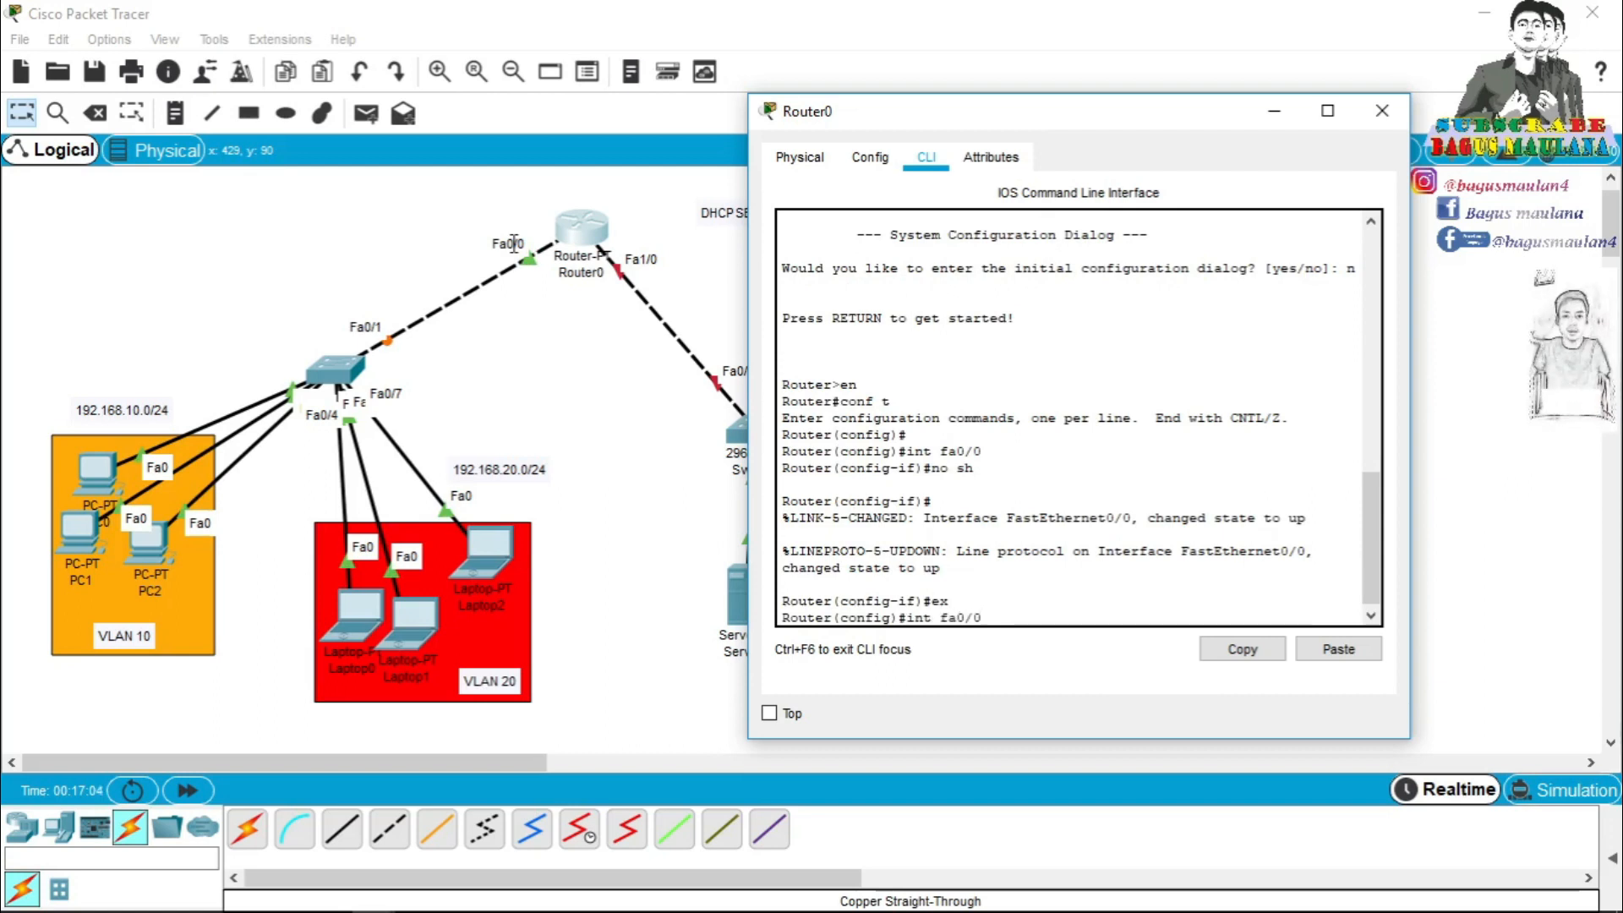
# Create subinterface fa0/0.10 on Router0 with dot1q encapsulation for VLAN 10.
pyautogui.write('int fa0/0.10')
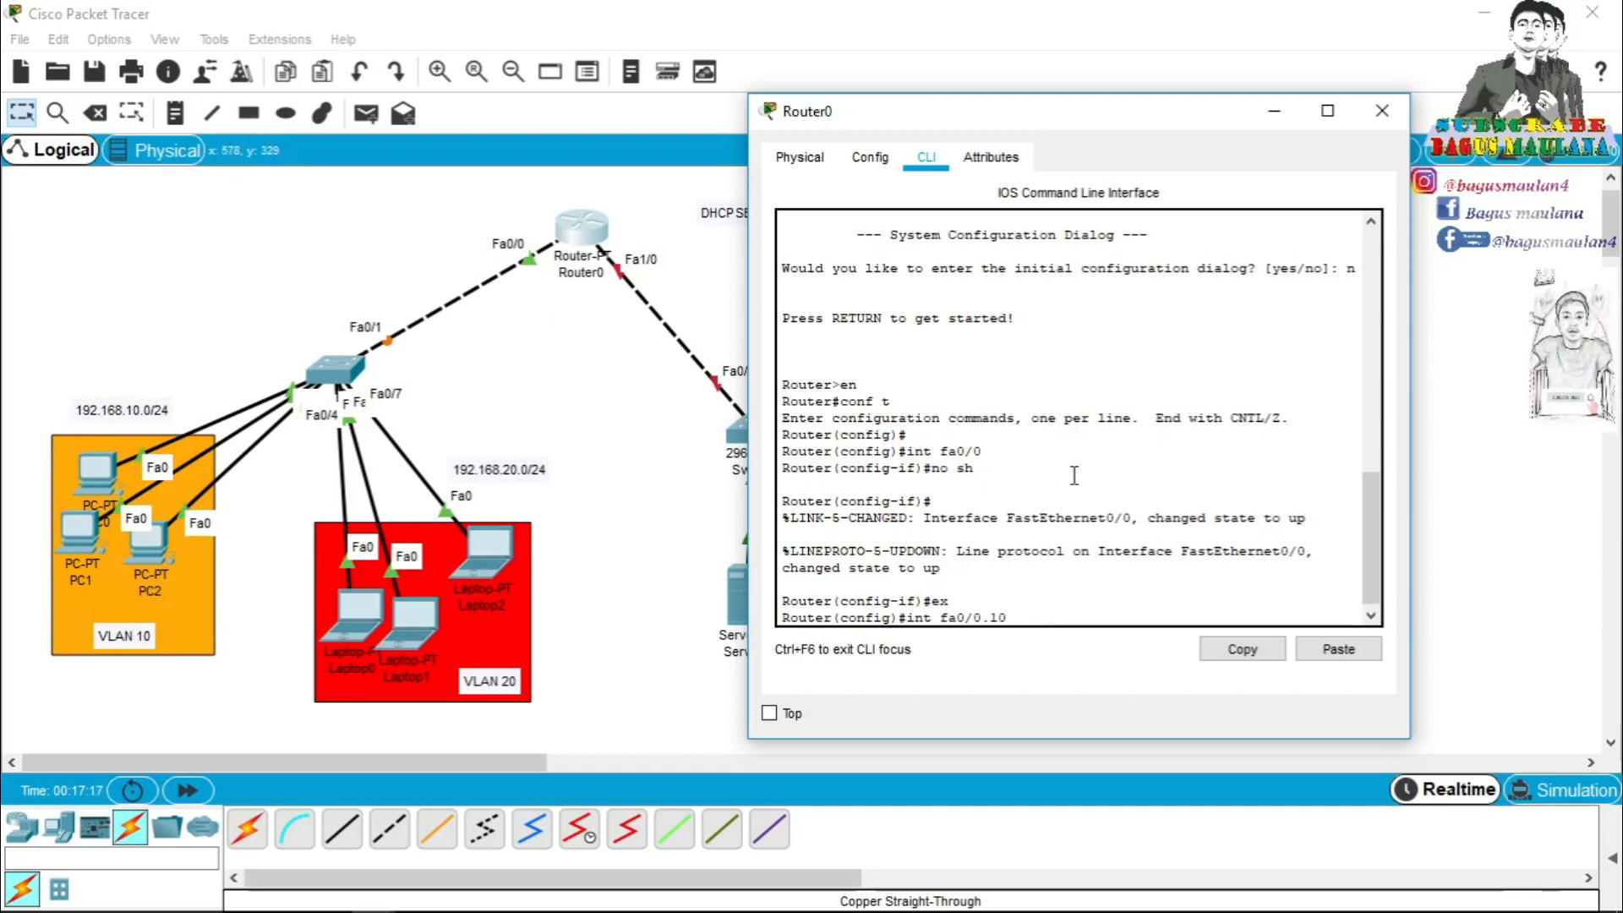
pyautogui.press('Return')
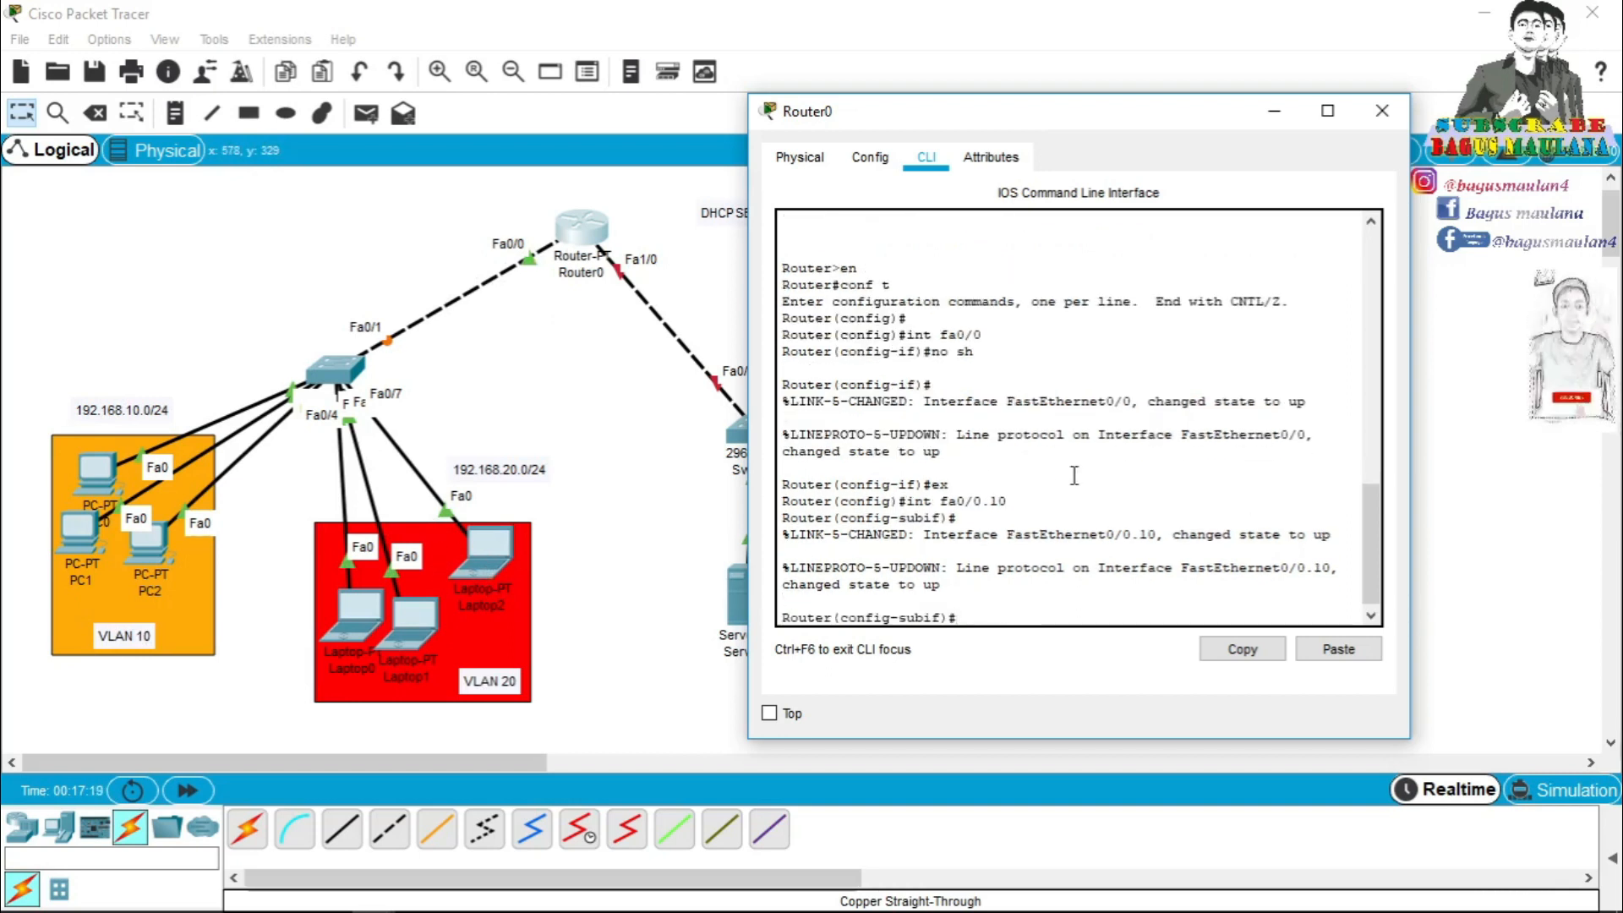
pyautogui.write('encapsulation d')
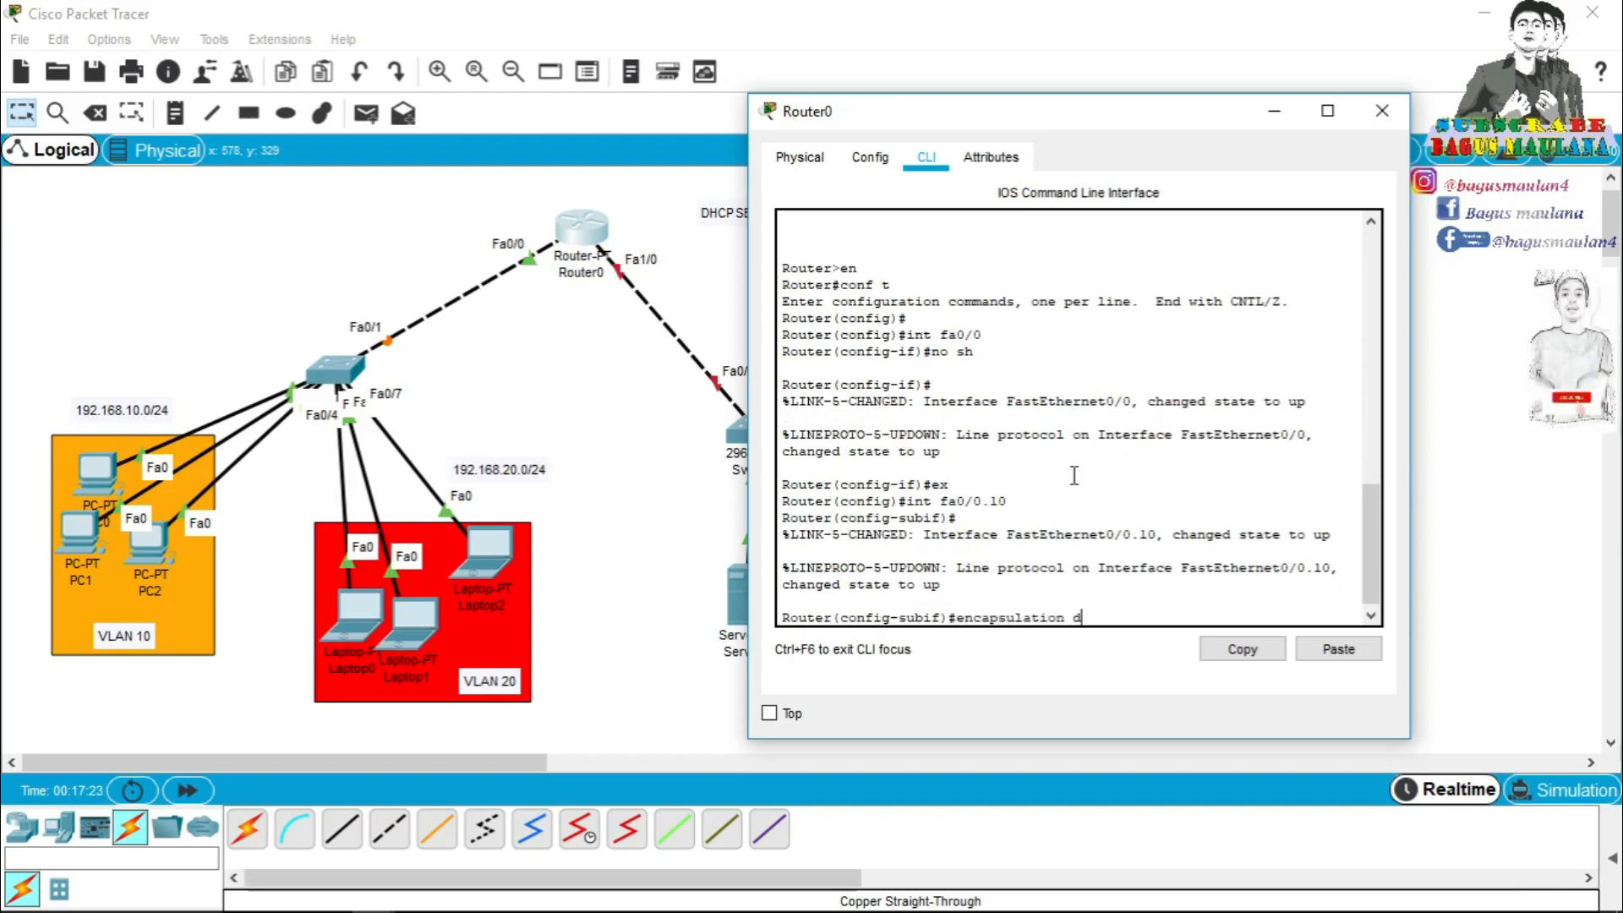
pyautogui.write('ot1q 10')
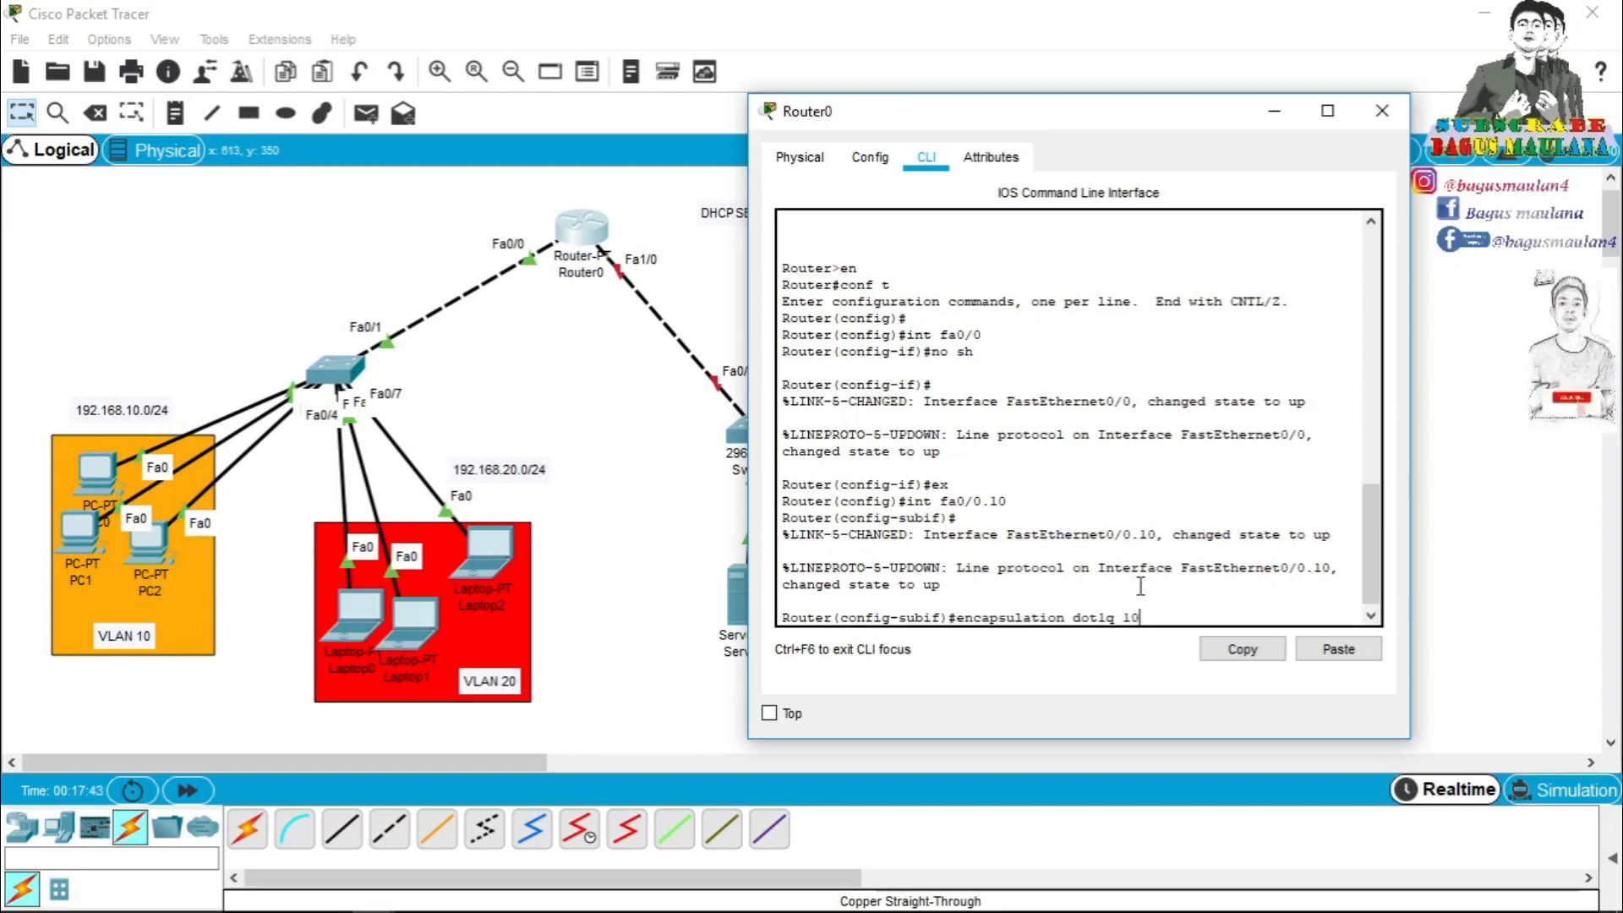
pyautogui.press('Return')
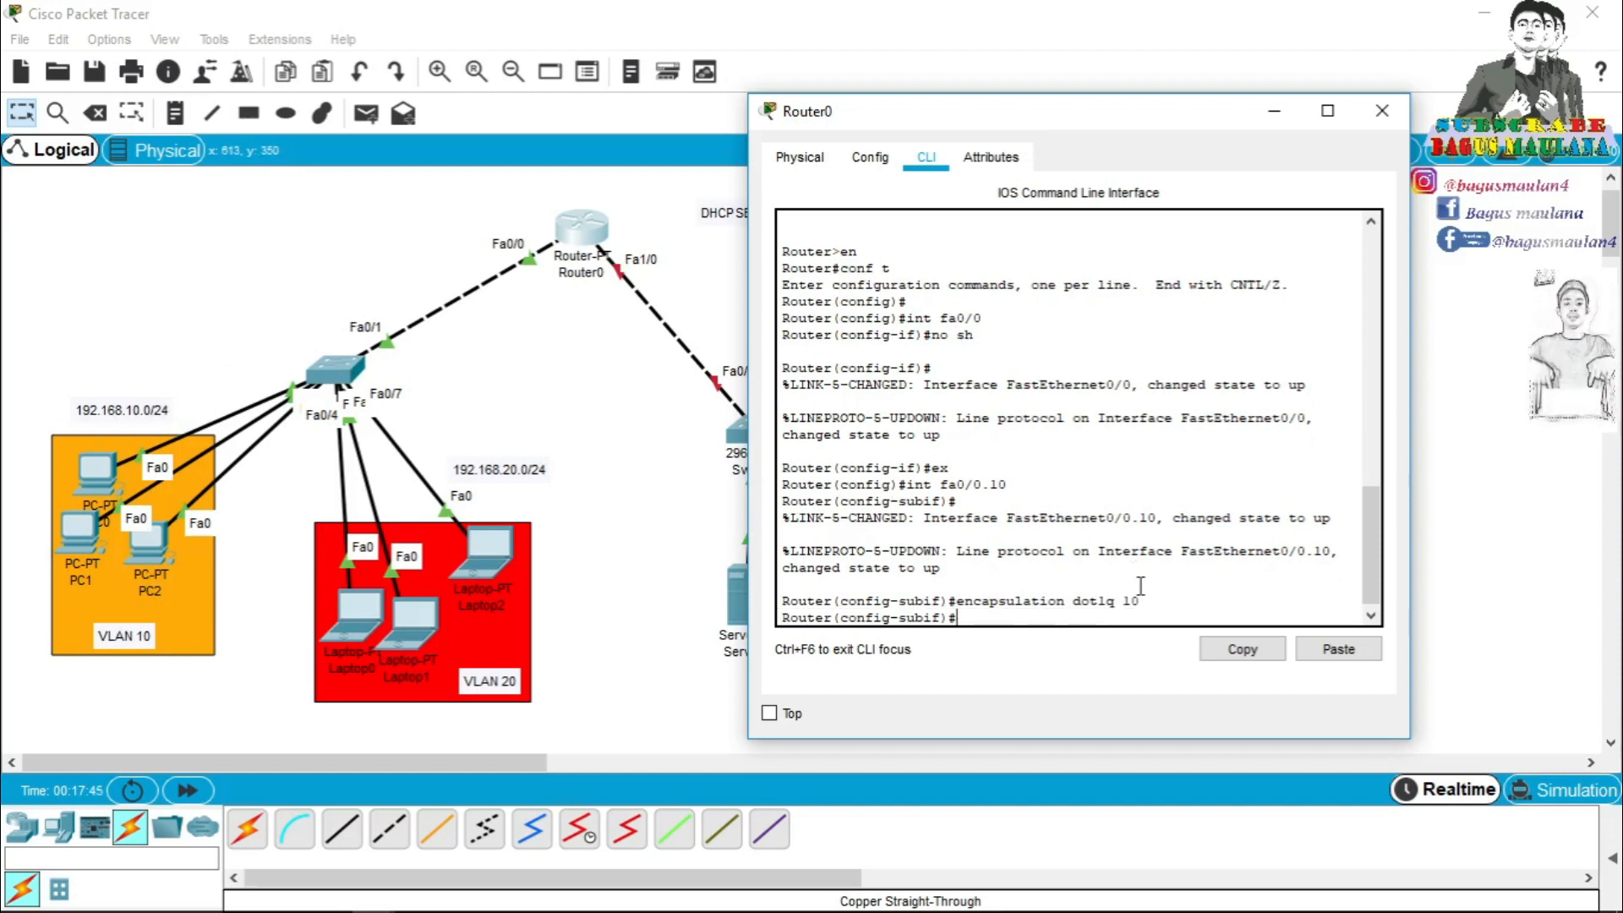
# Assign IP address 192.168.10.1 with mask 255.255.255.0 to subinterface fa0/0.10, and exit the subinterface configuration.
pyautogui.write('ip add')
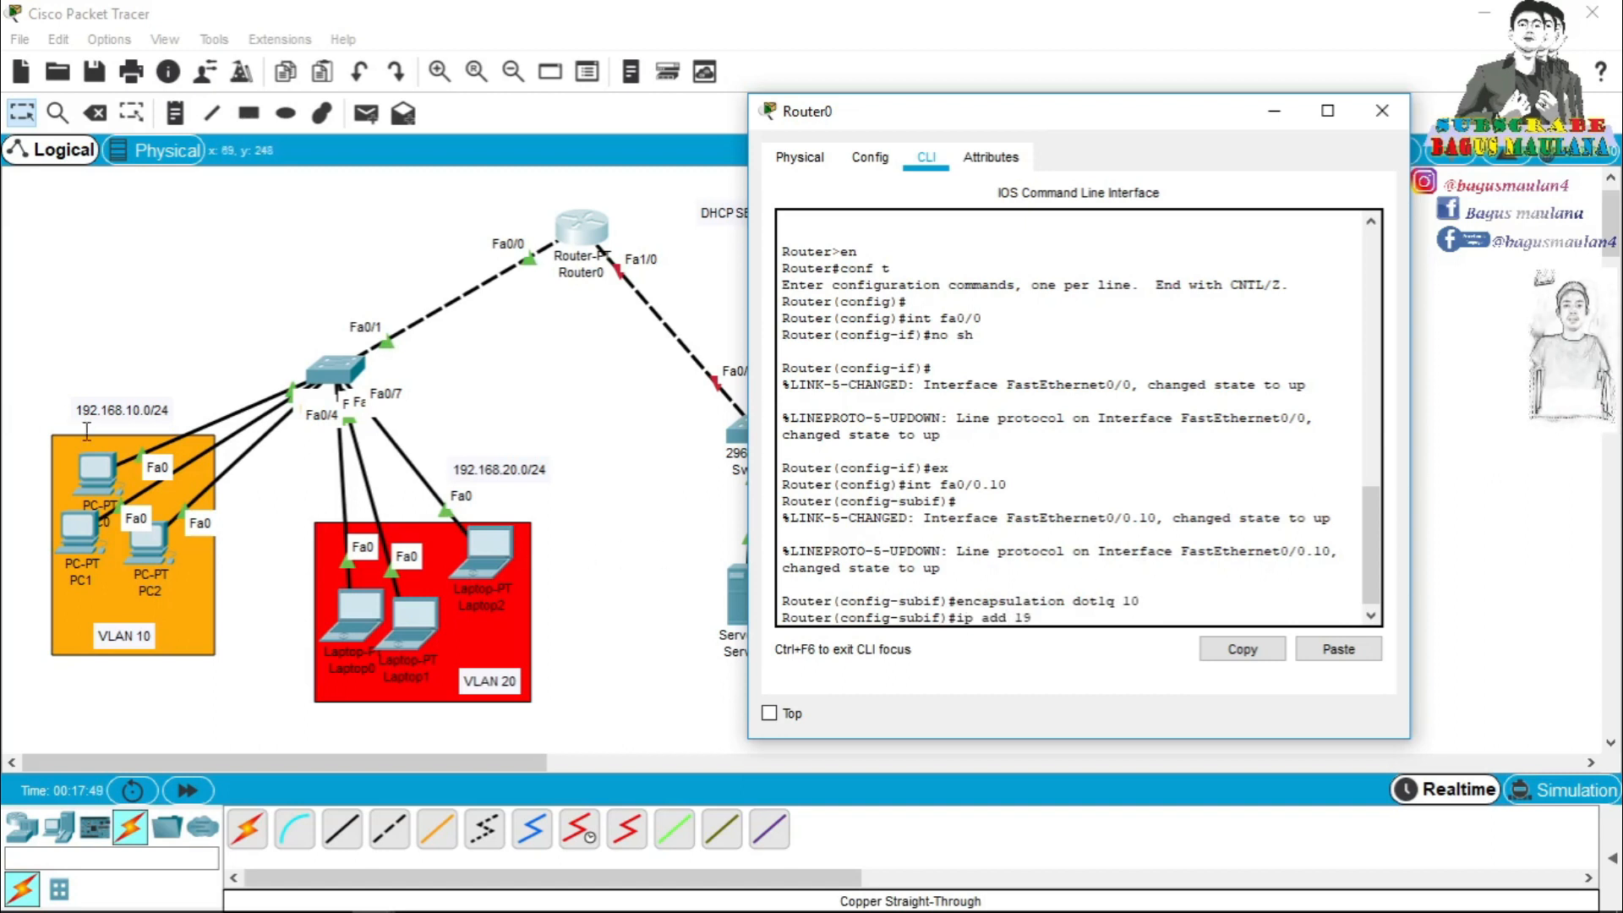
pyautogui.write(' 192.1')
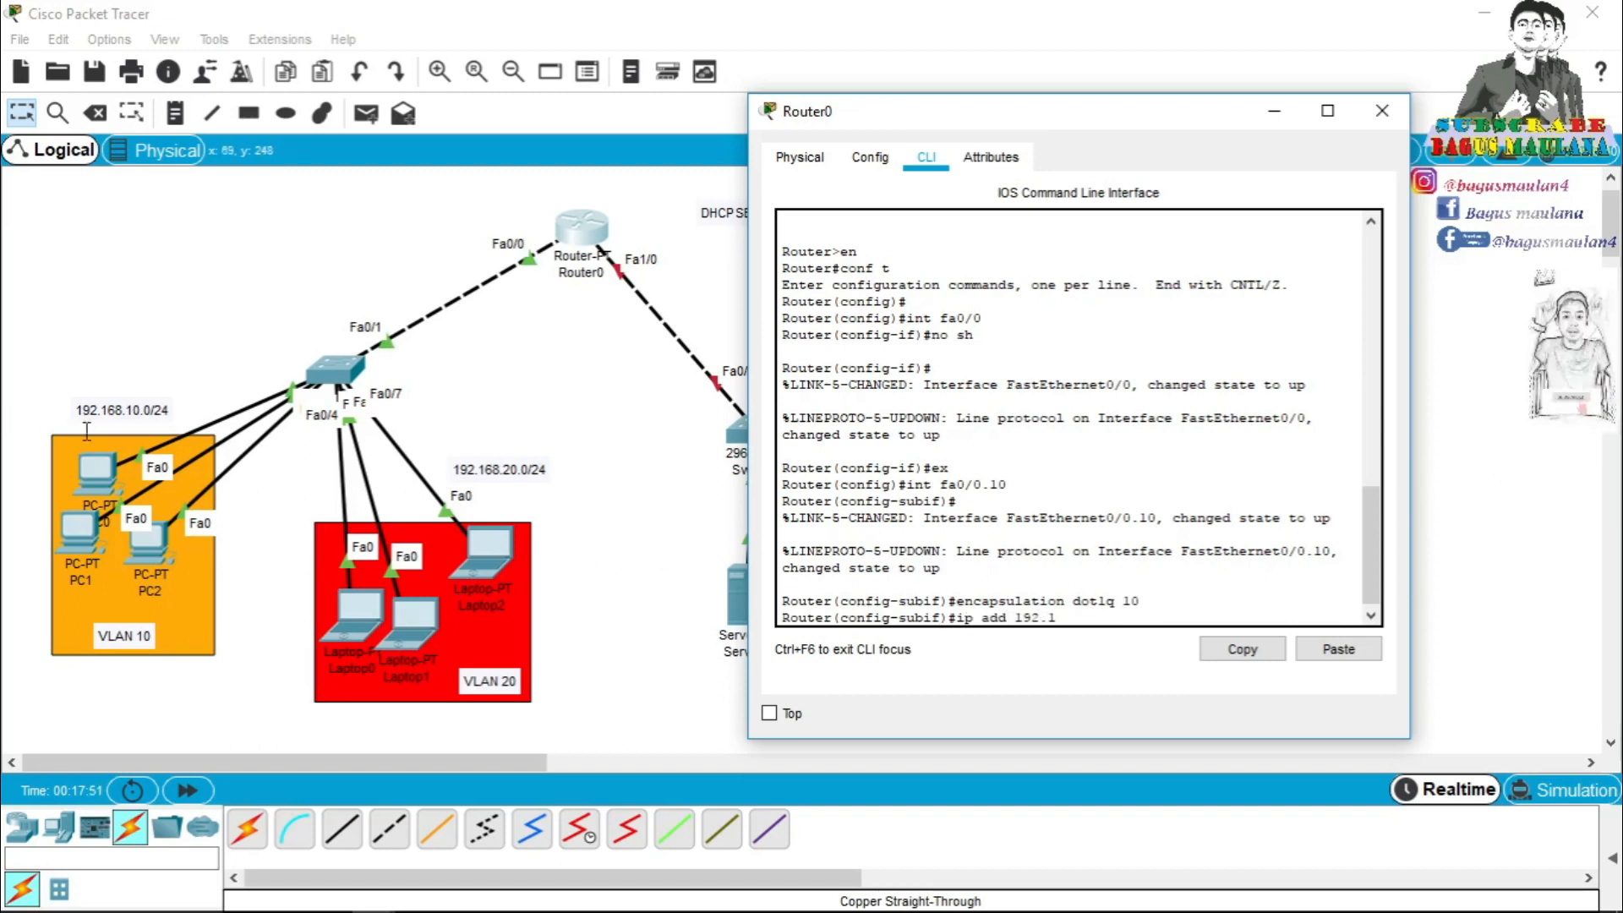
pyautogui.write('68.10.1')
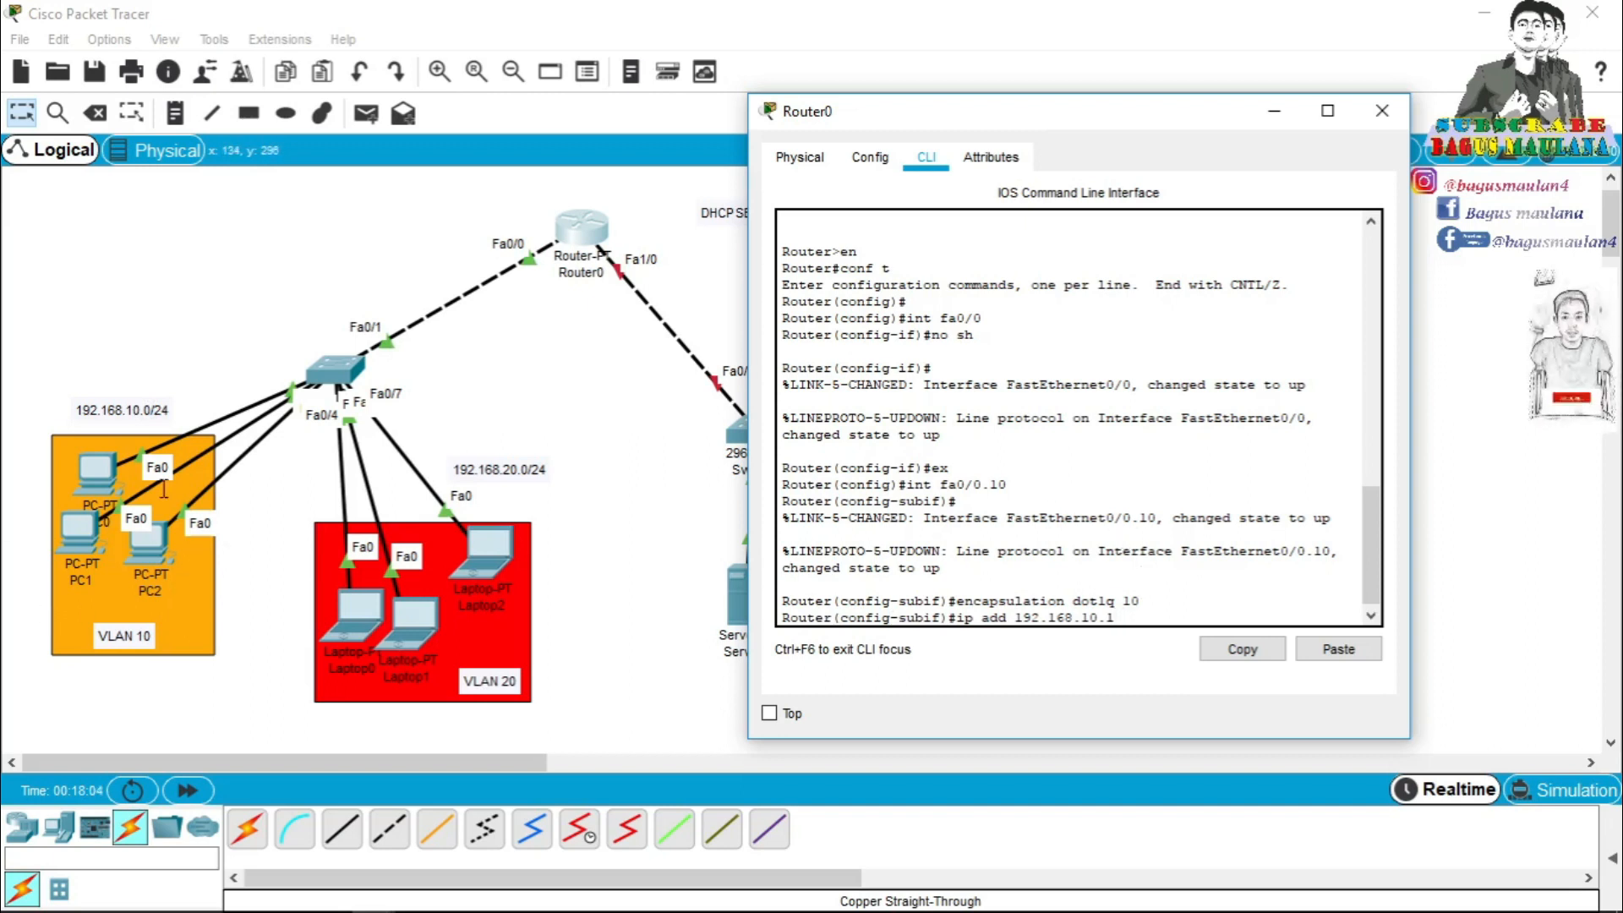
pyautogui.write('55.255.255.0')
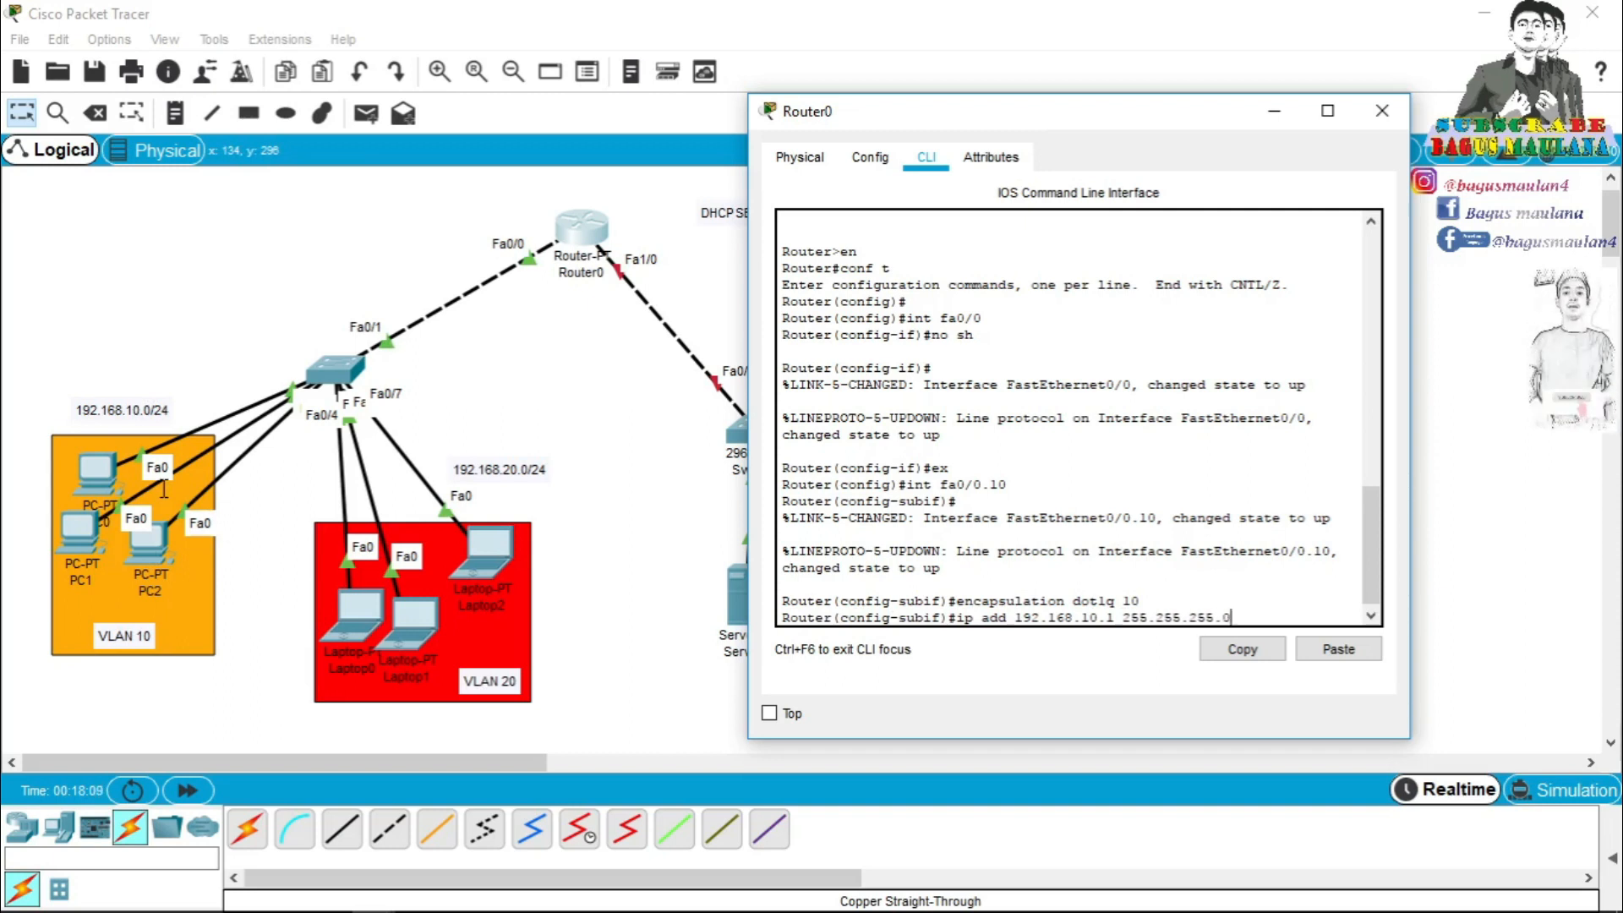
pyautogui.press('Return')
pyautogui.write('ex')
pyautogui.press('Return')
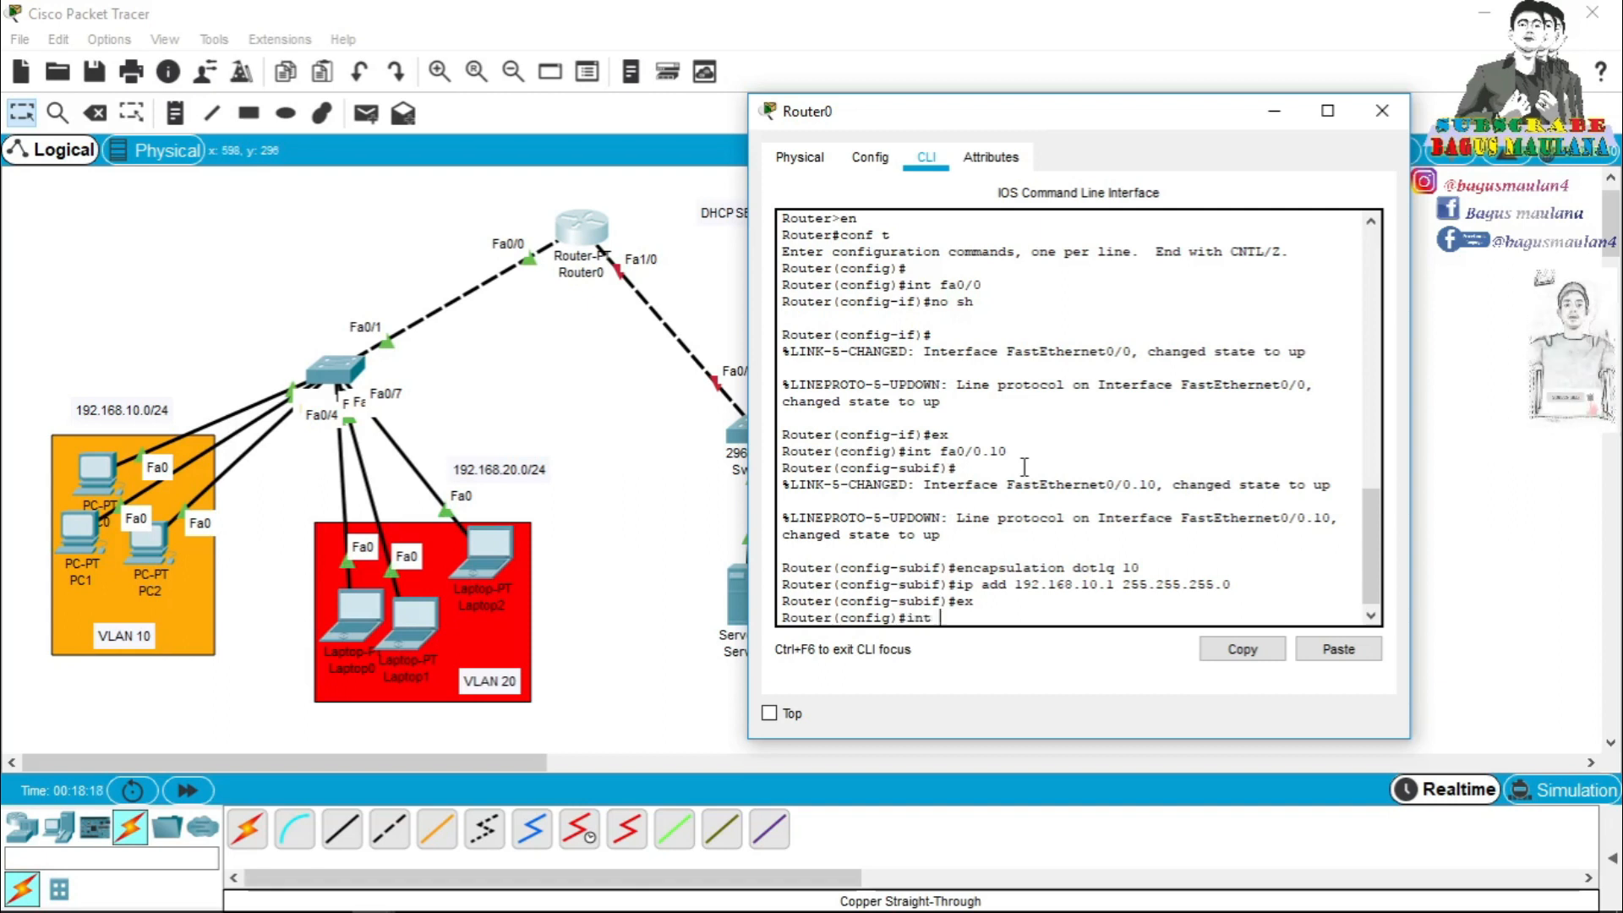
# Create subinterface fa0/0.20 on Router0 with dot1q encapsulation for VLAN 20.
pyautogui.write('fa')
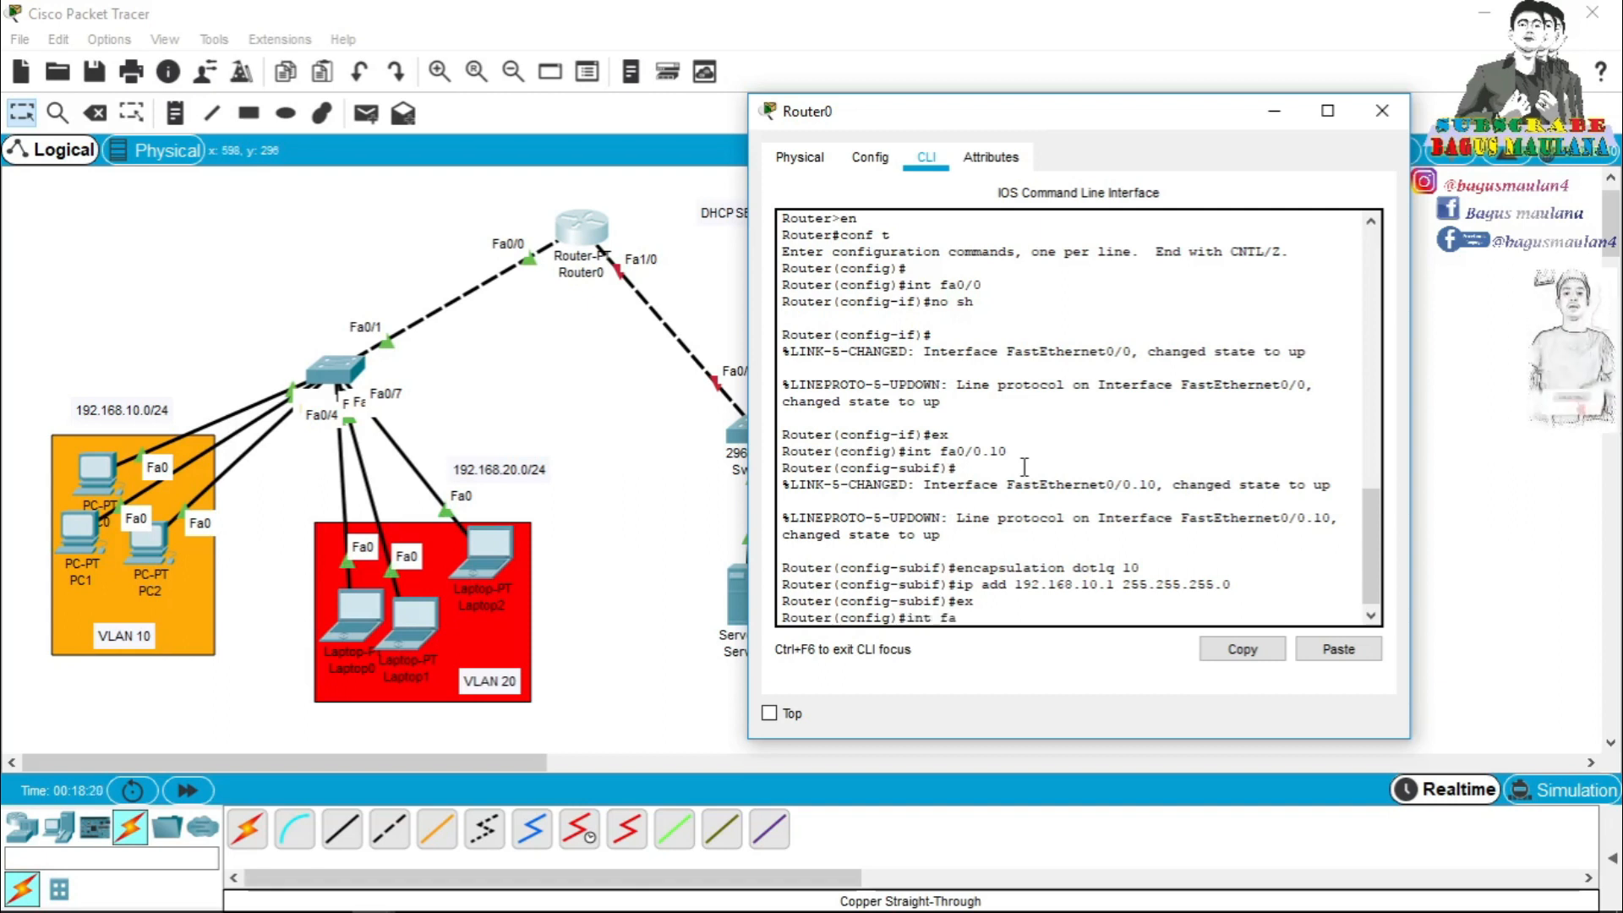
pyautogui.write('0/')
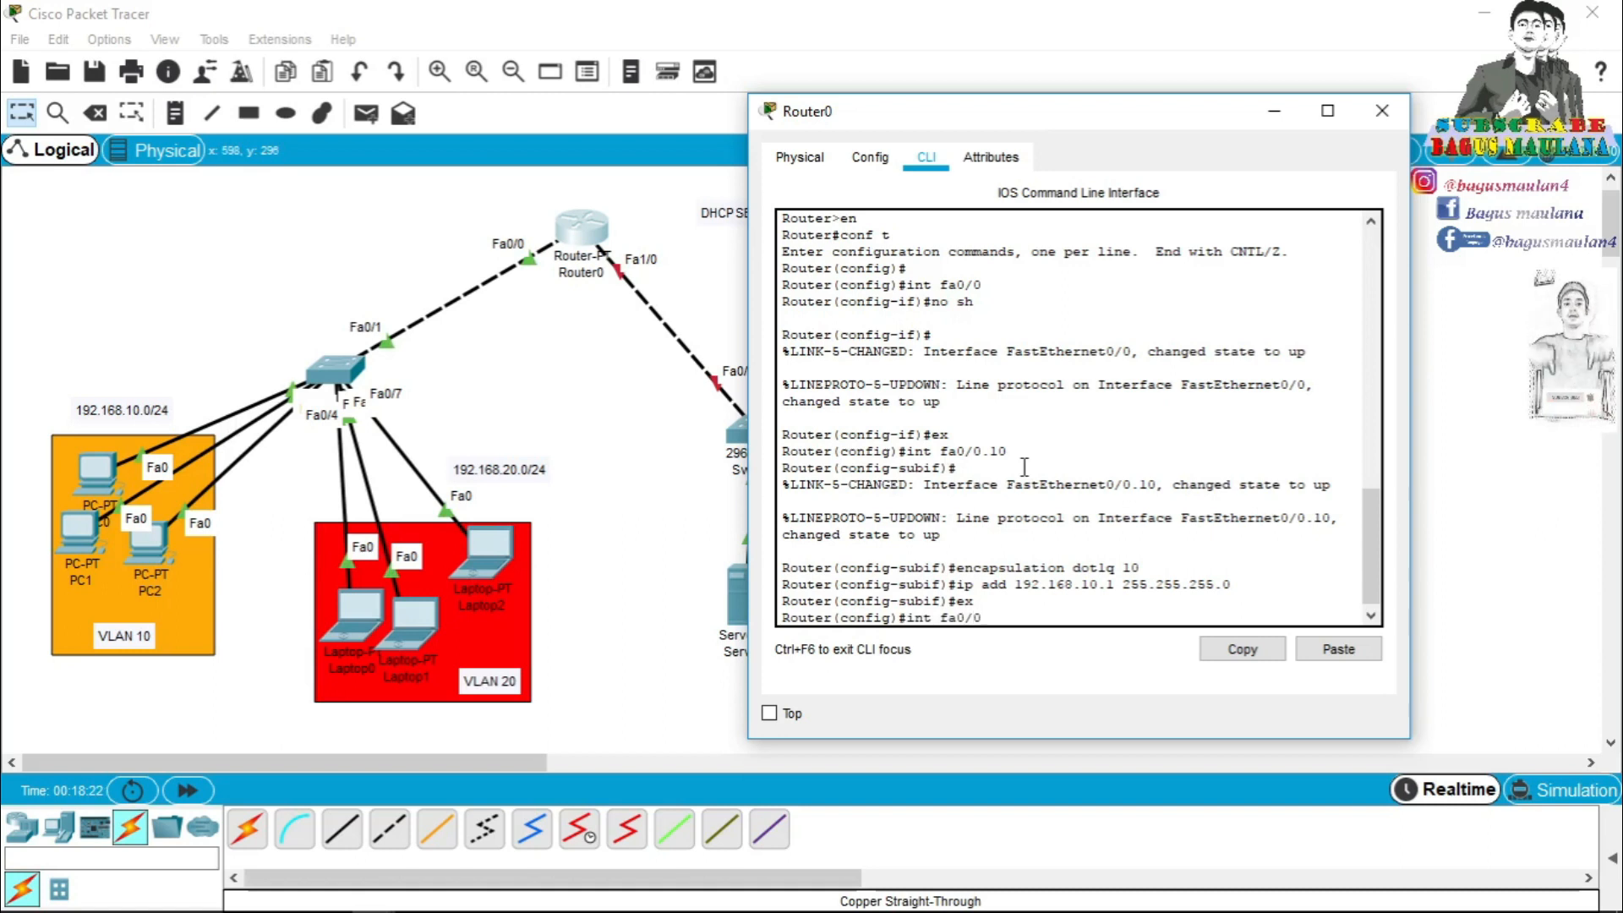
pyautogui.write('0.20')
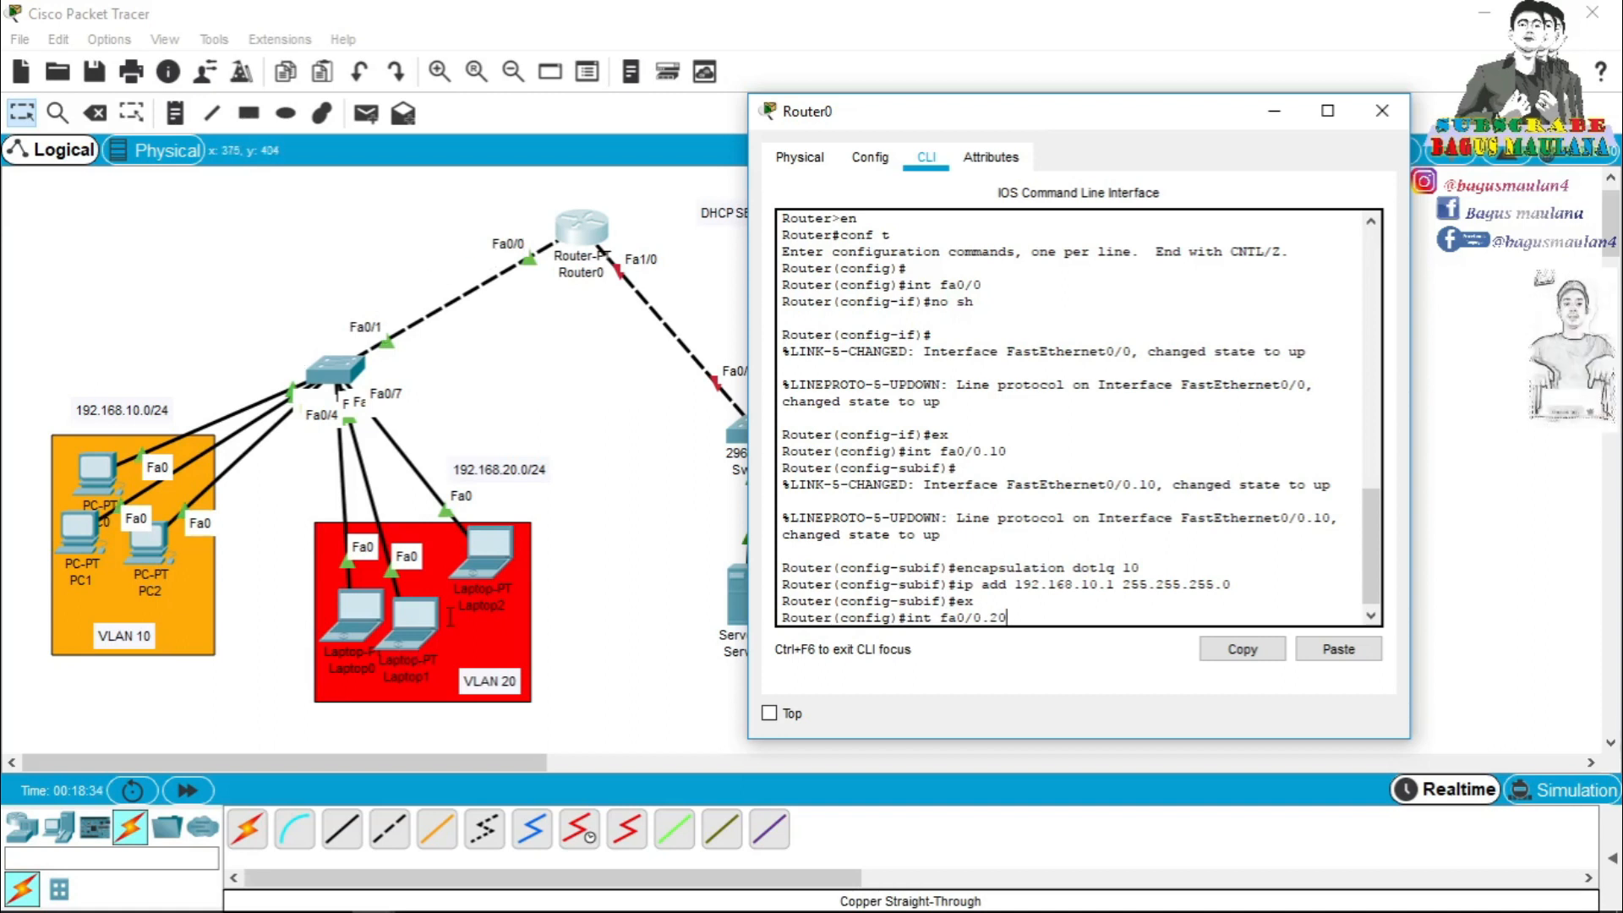
pyautogui.press('Return')
pyautogui.write('encapsulation dot1q 20')
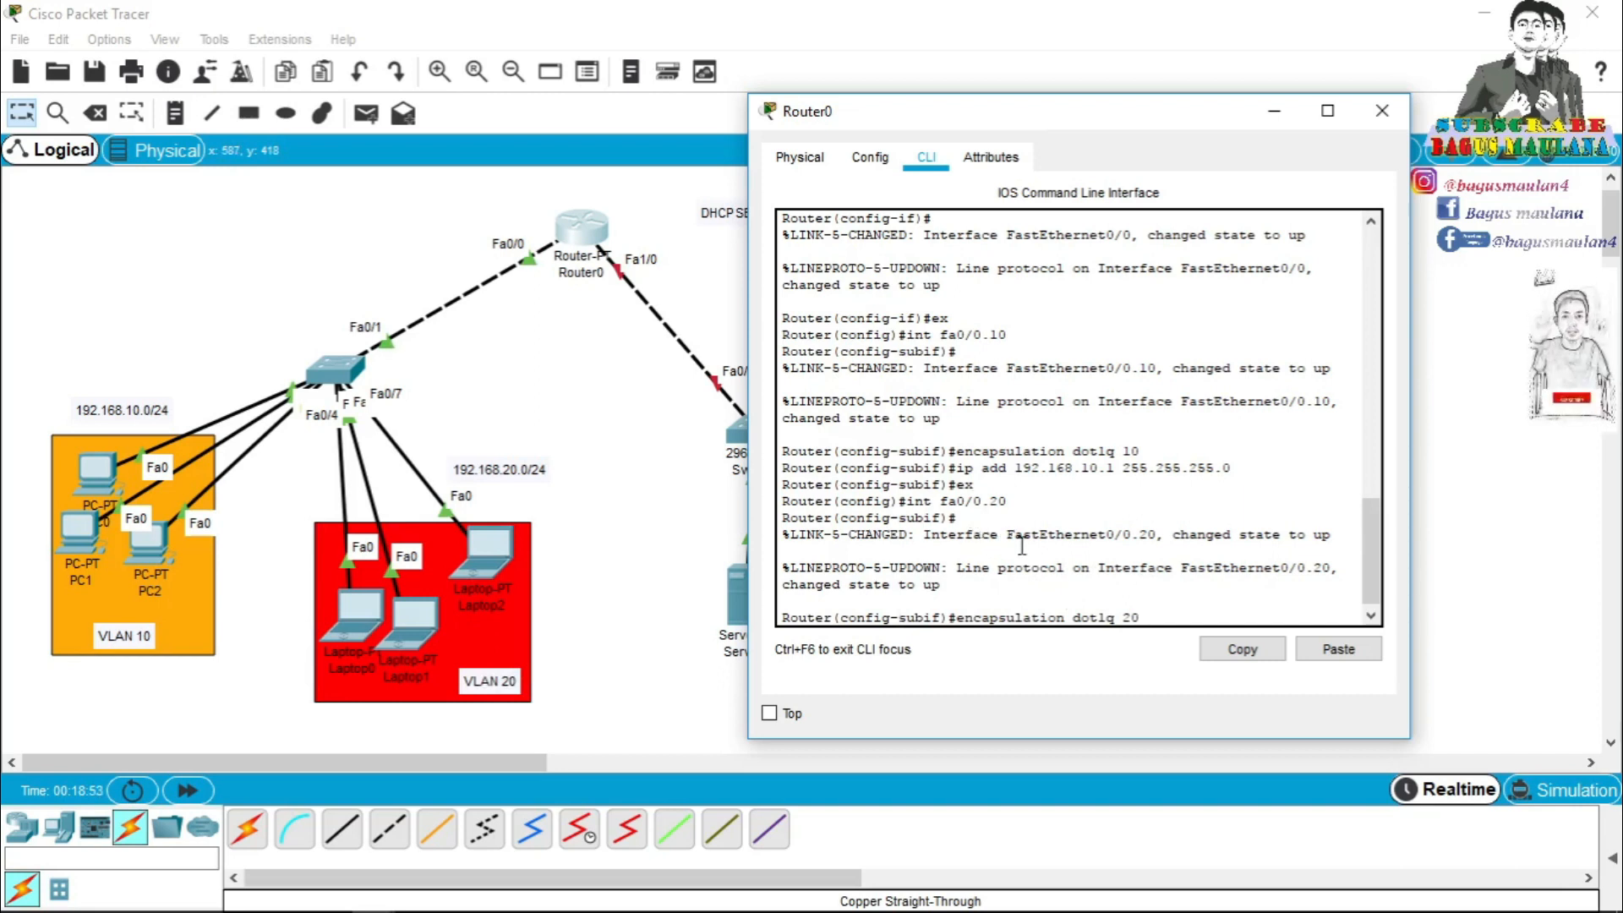
pyautogui.press('Return')
# Assign IP address 192.168.20.1 with mask 255.255.255.0 to subinterface fa0/0.20, and exit the subinterface configuration.
pyautogui.write('ip')
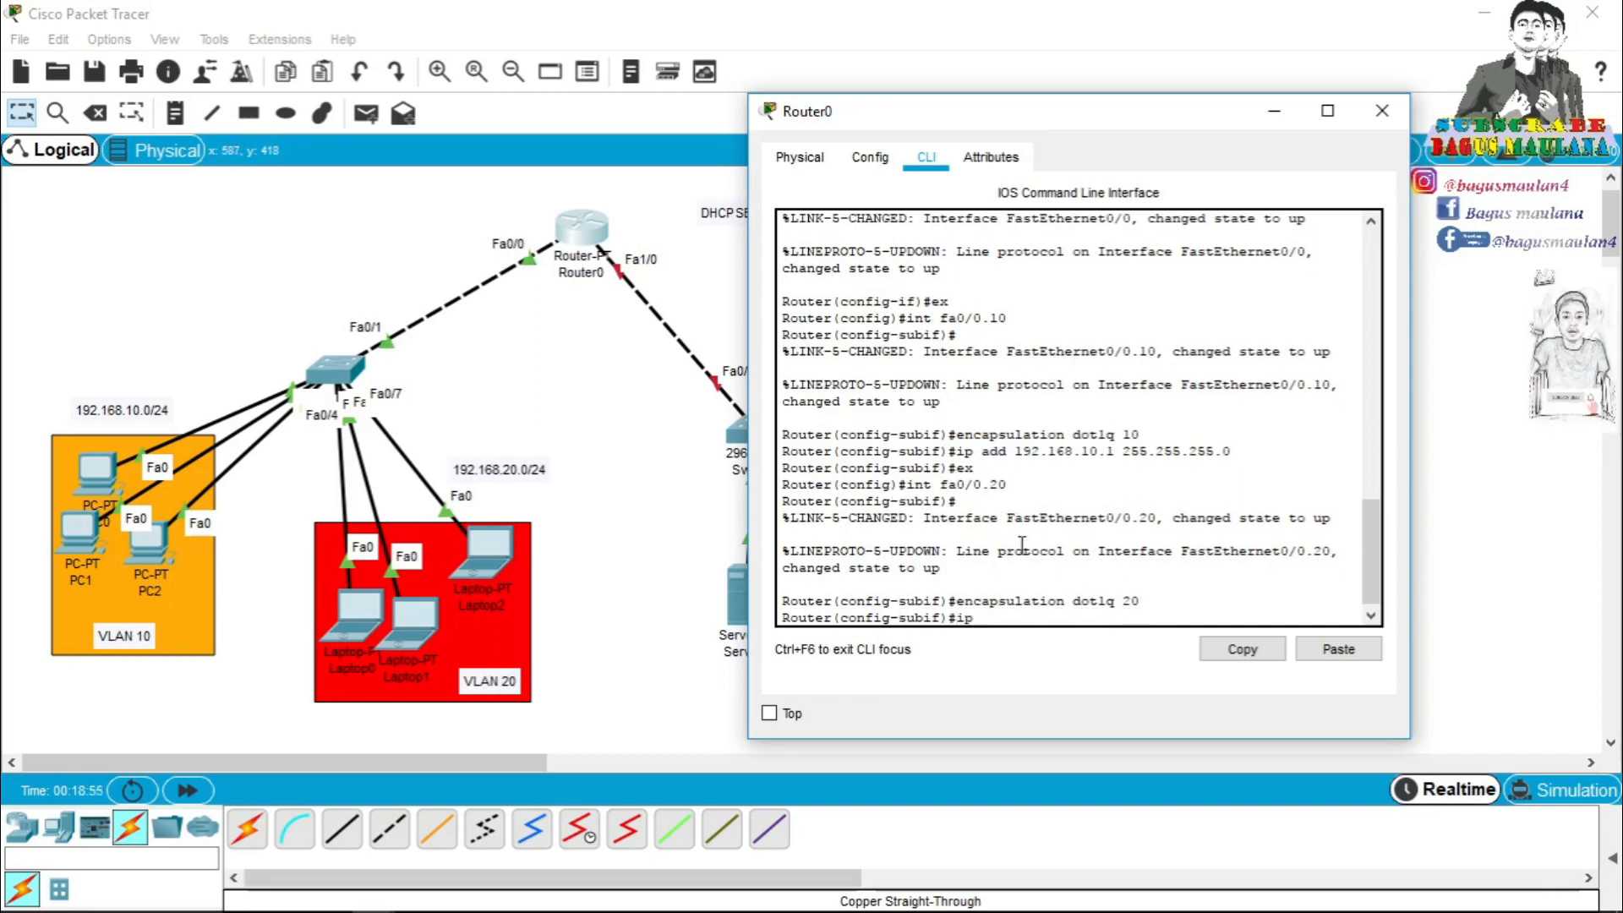
pyautogui.write(' add 192.168.2')
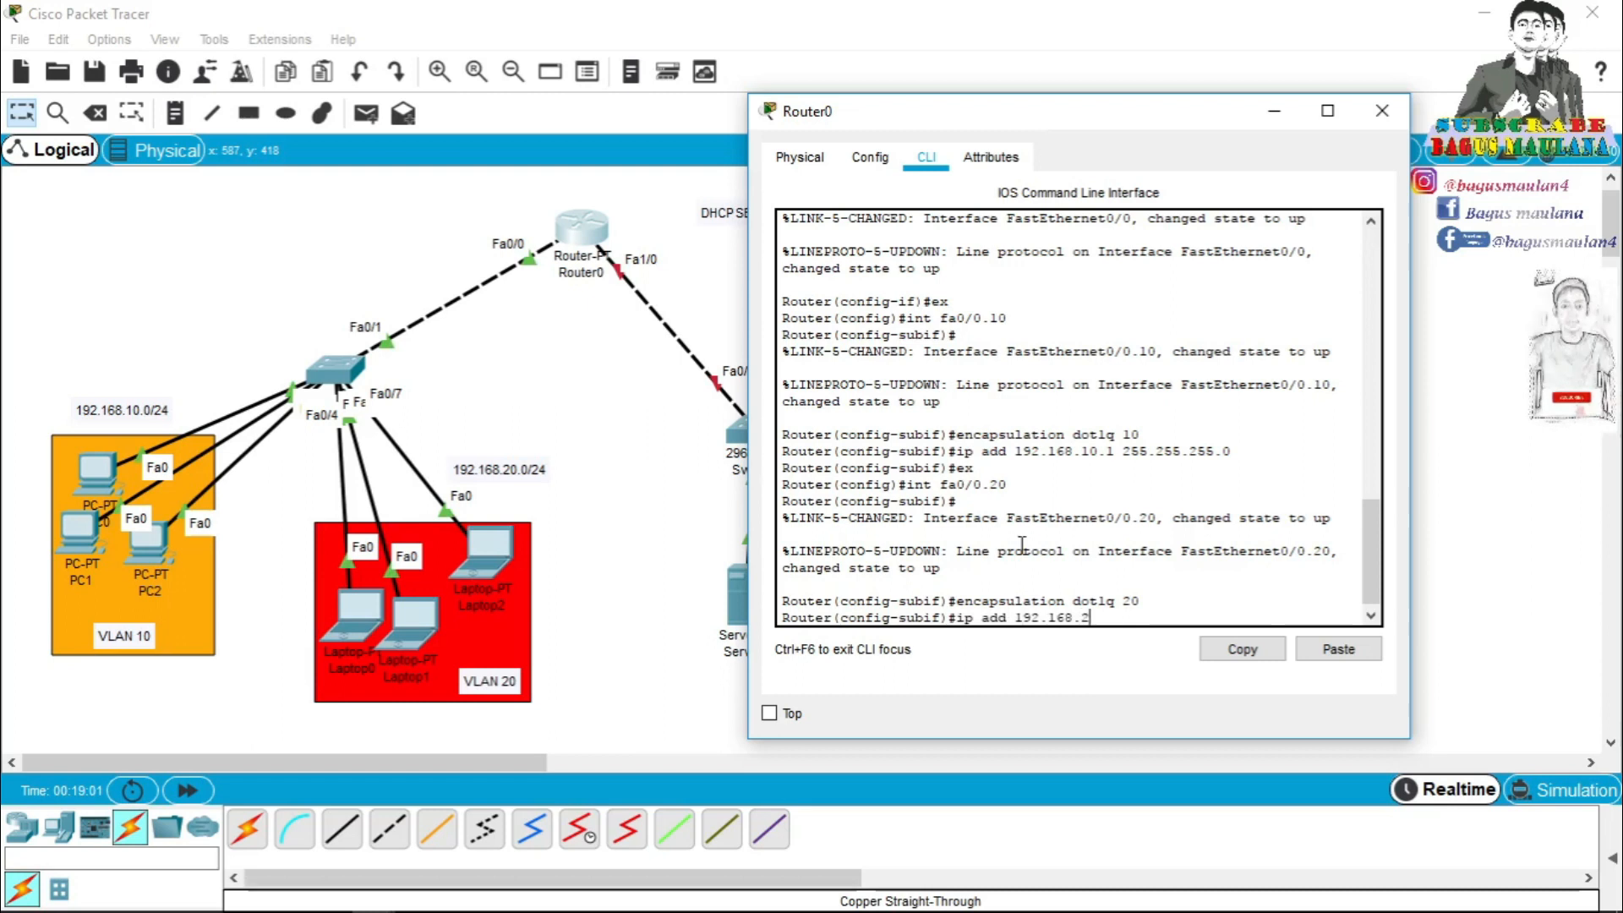
pyautogui.write('0.1')
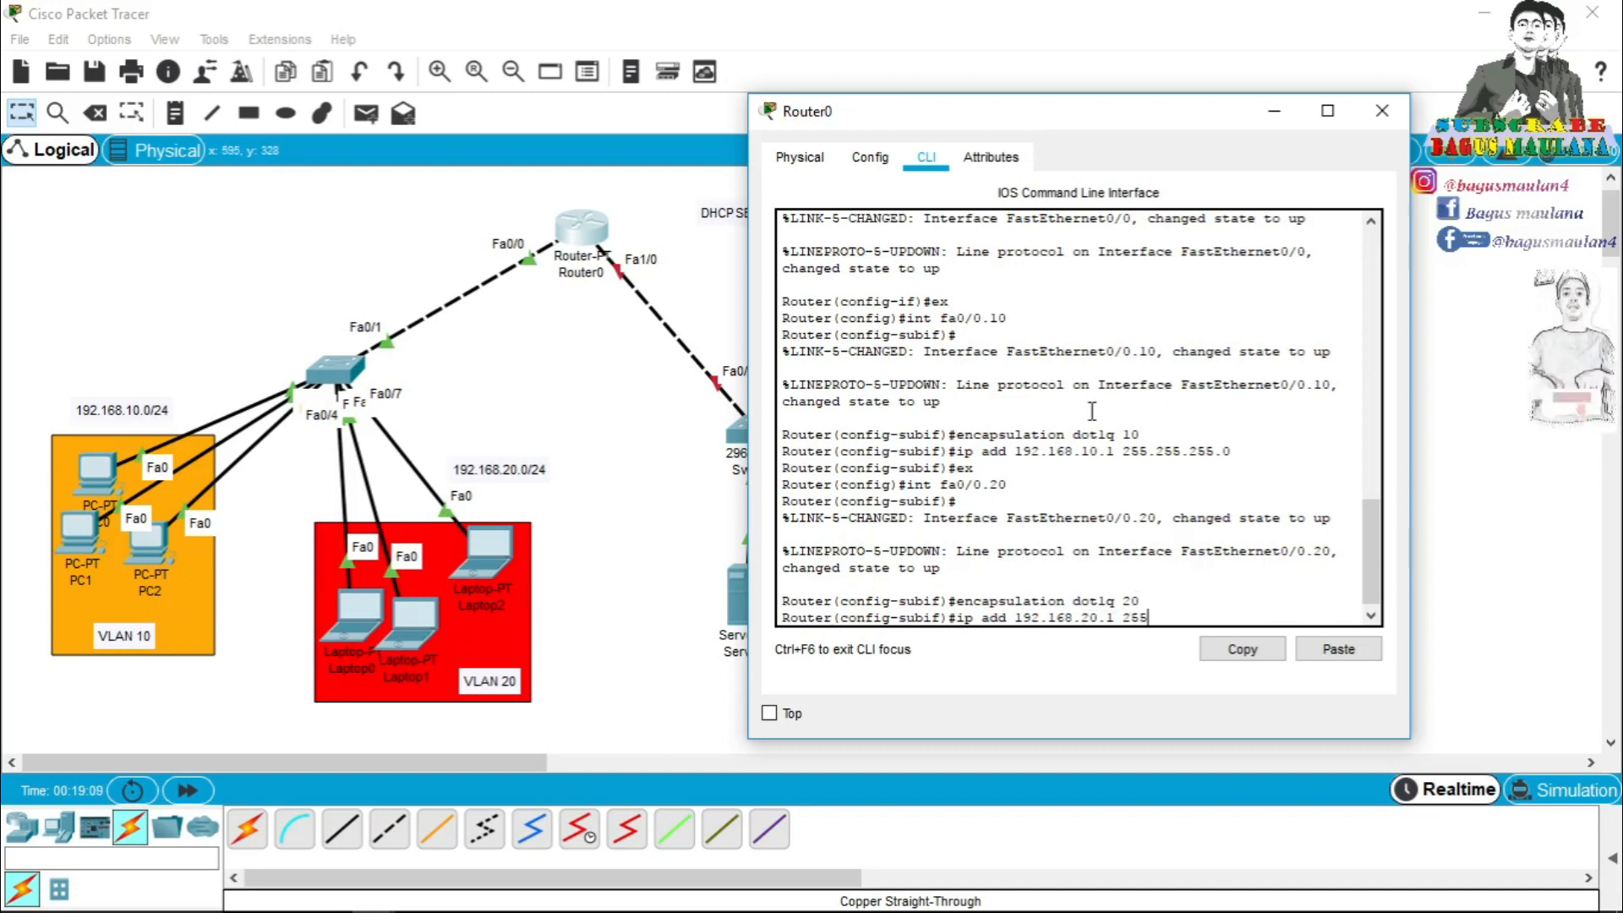
pyautogui.write('255.255.2')
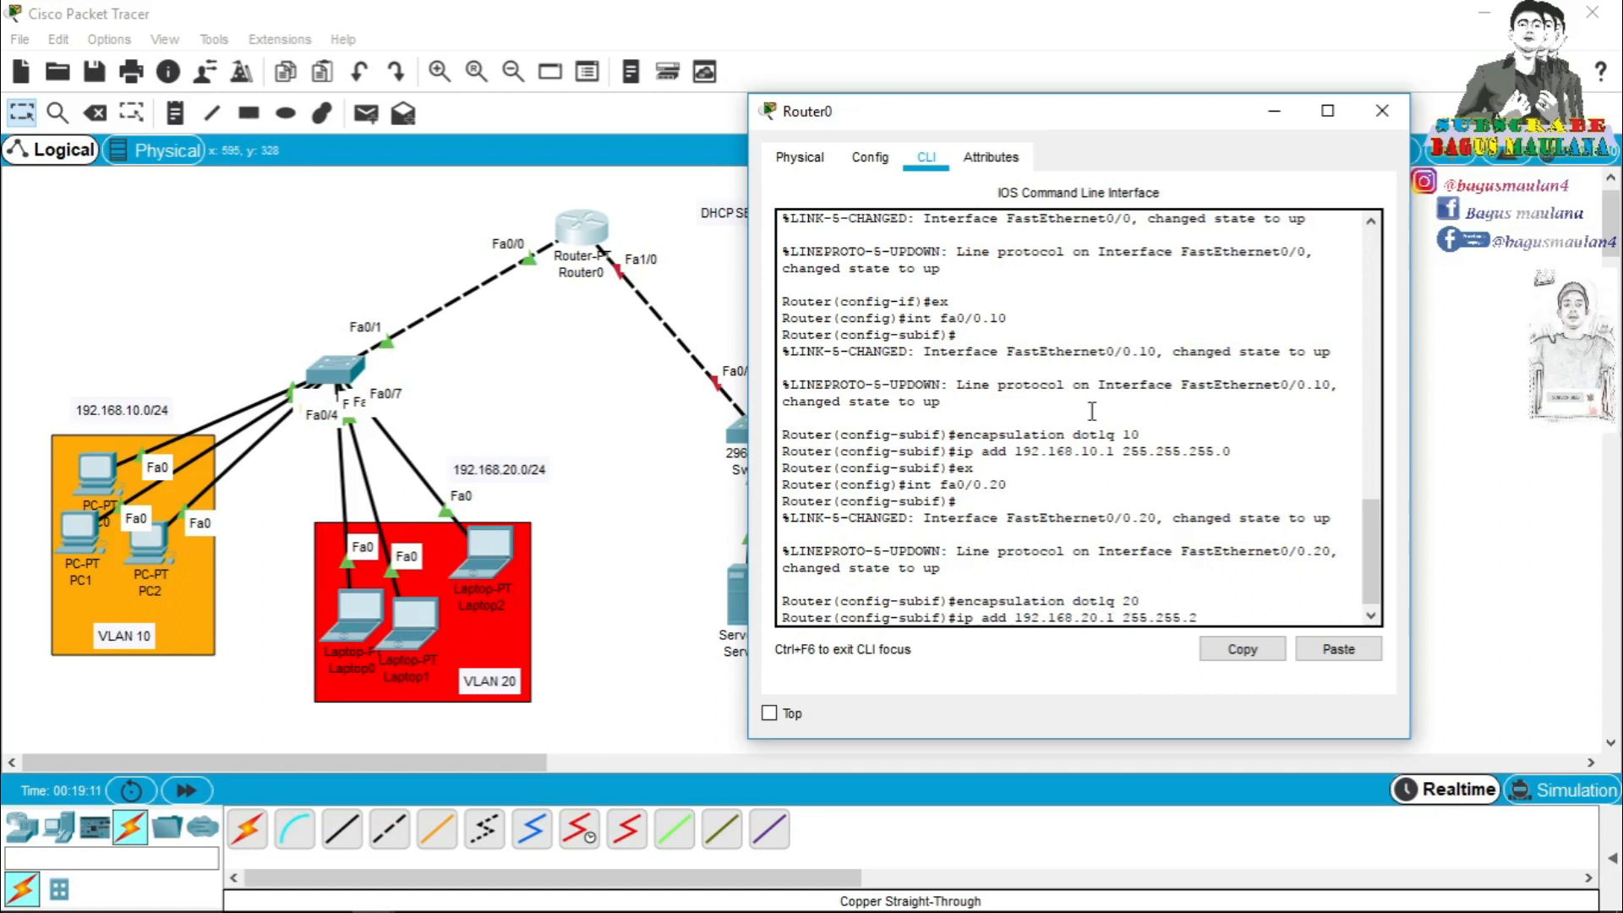
pyautogui.write('55.0')
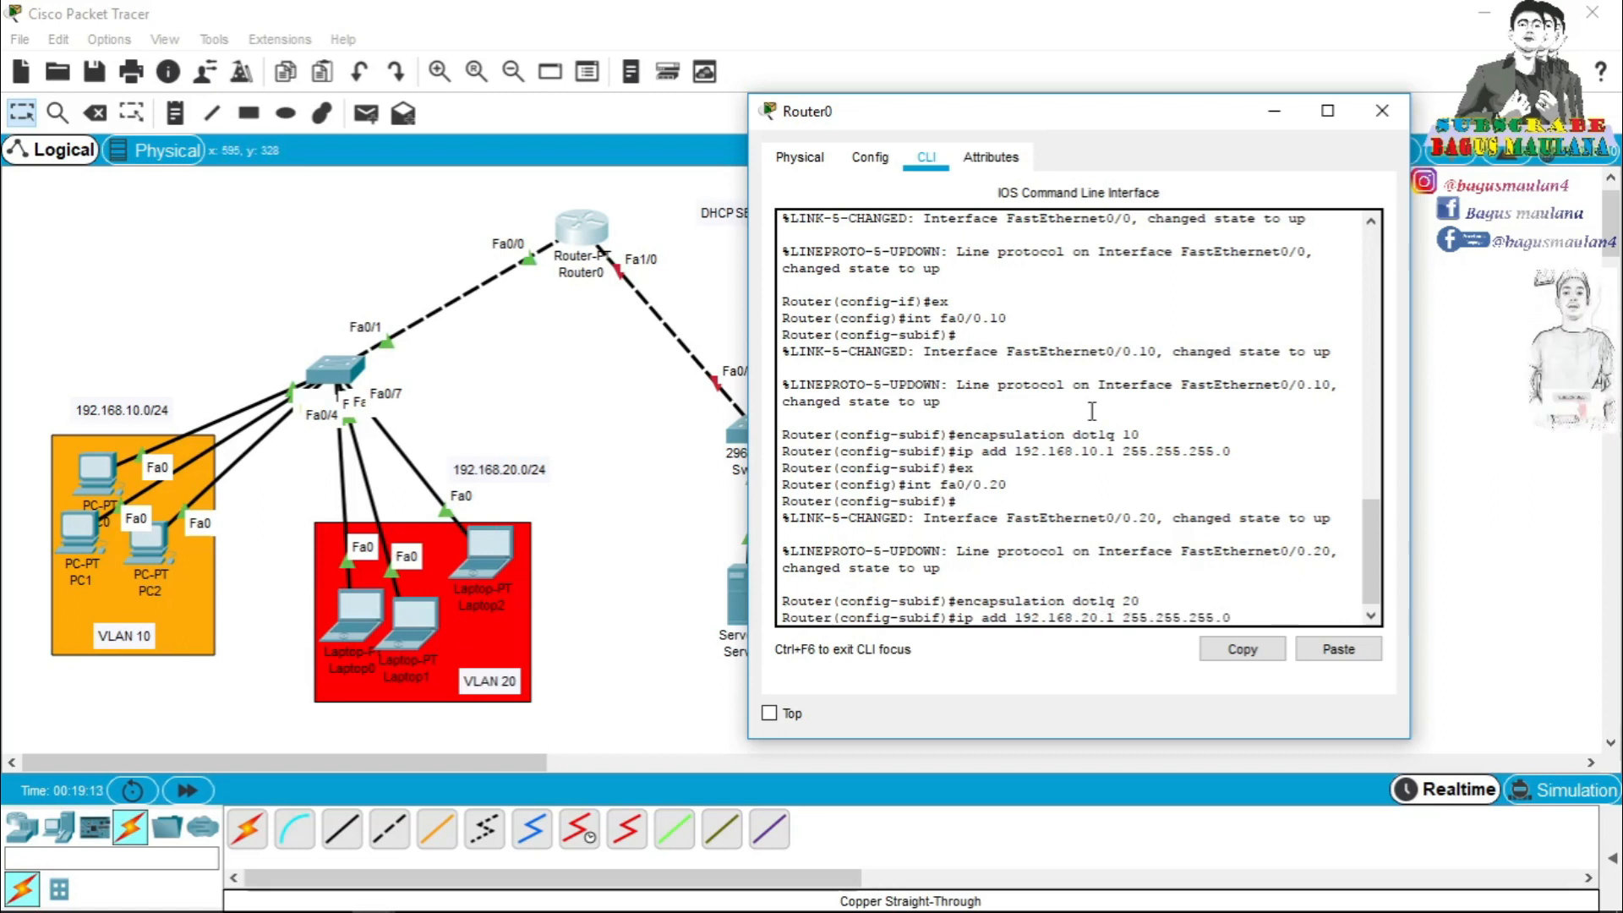
pyautogui.press('Return')
pyautogui.write('ex')
pyautogui.press('Return')
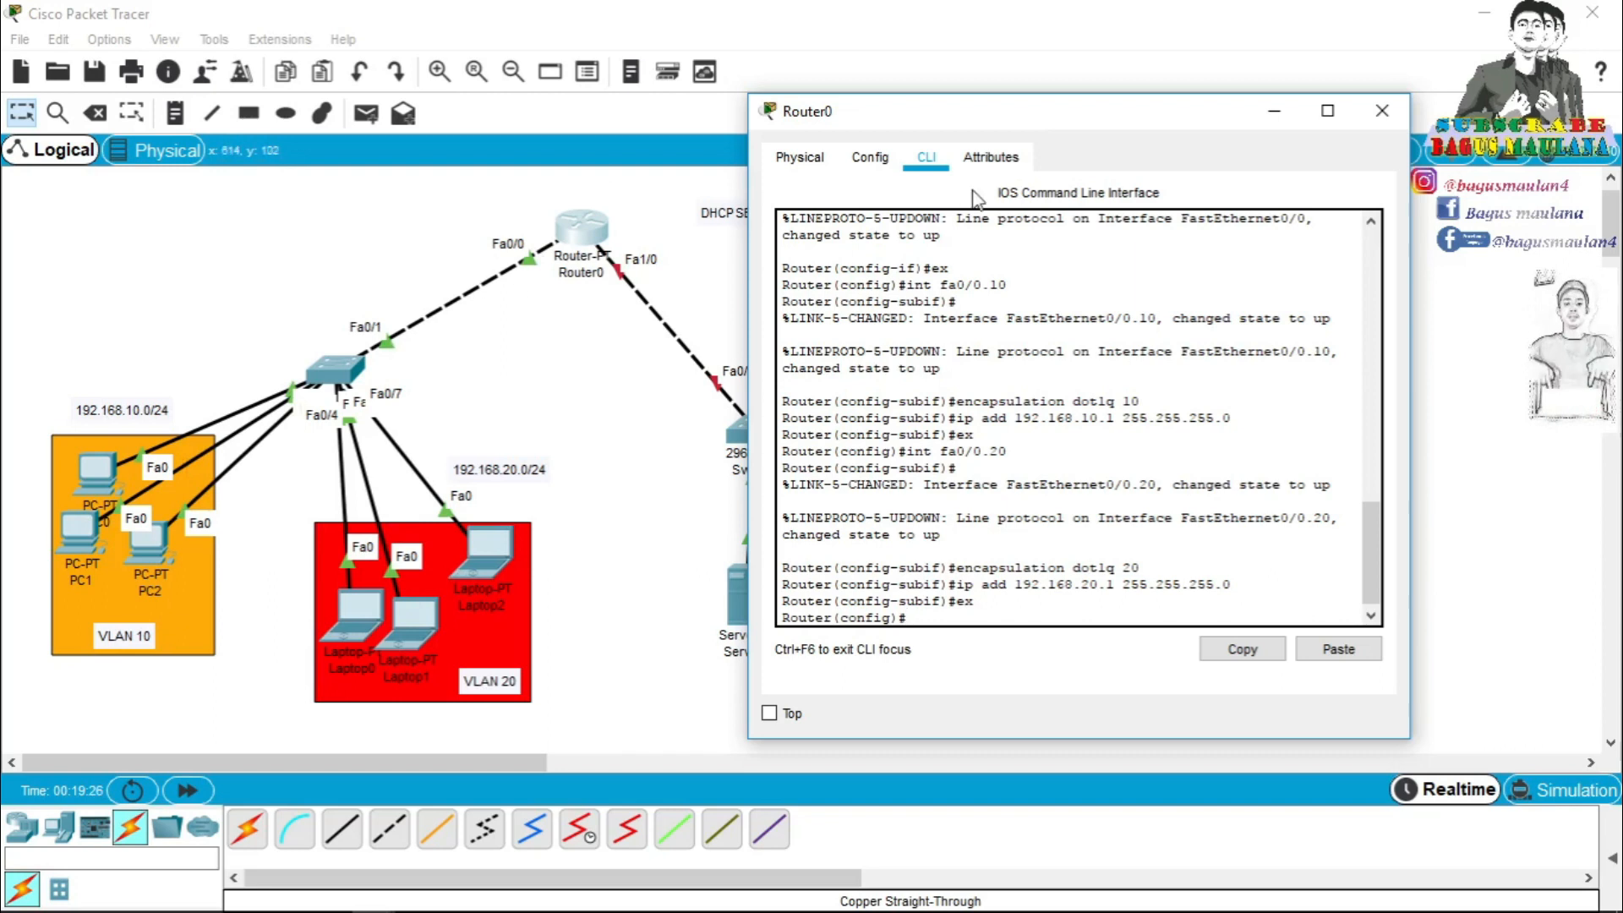
# Enable Router0's interface fa1/0, which faces Switch1, with no shutdown.
pyautogui.moveTo(968, 123); pyautogui.dragTo(1107, 125)
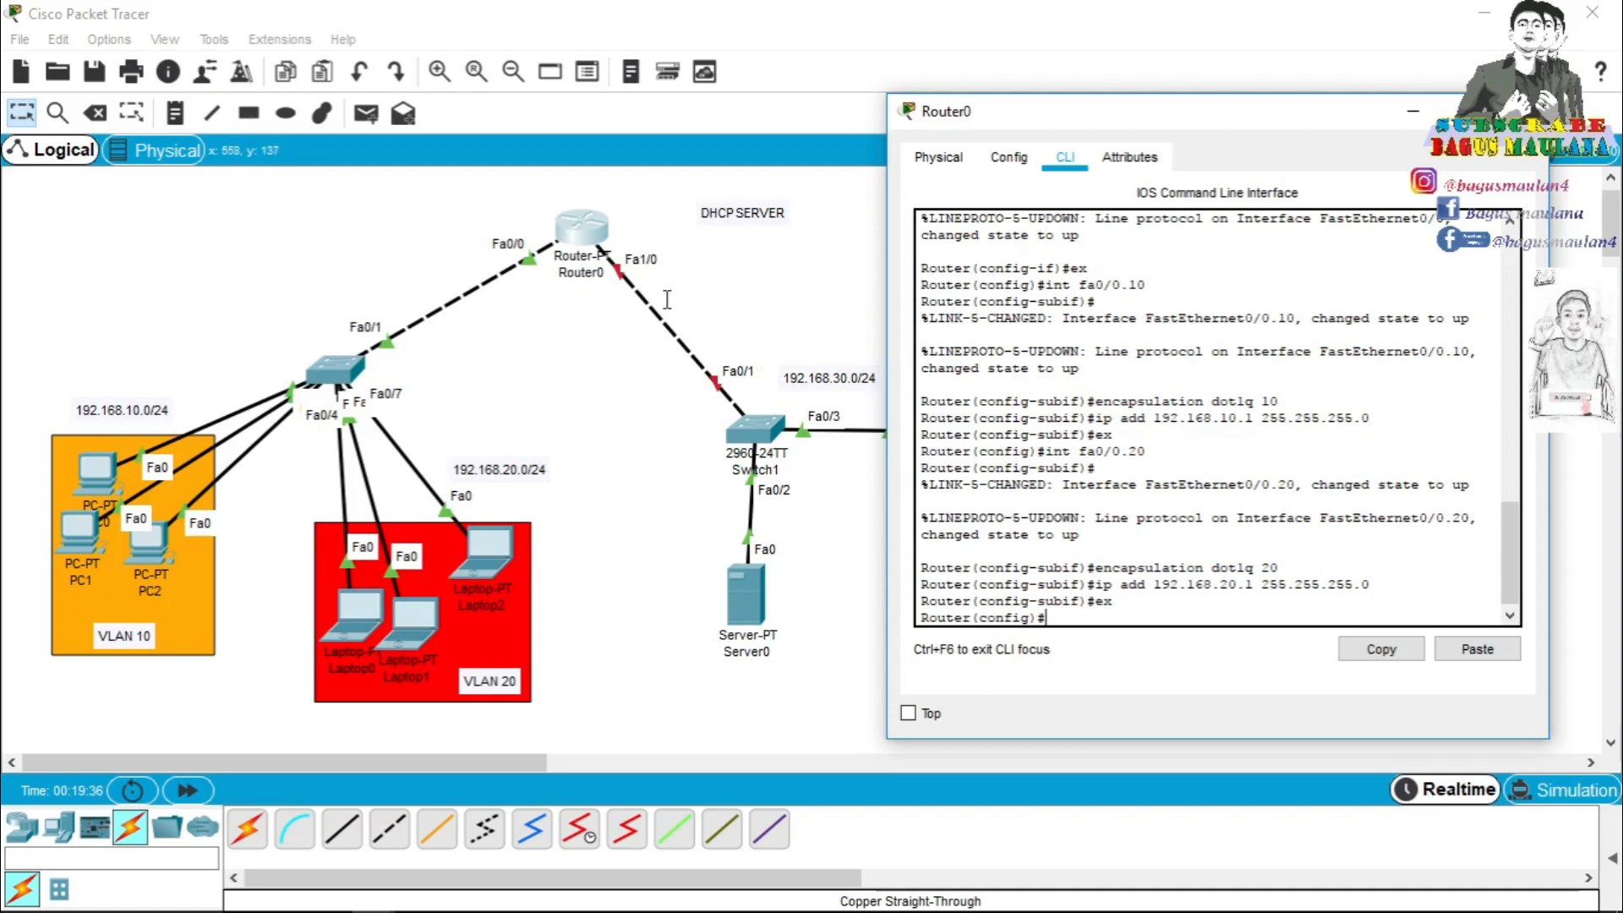
pyautogui.write('1/0')
pyautogui.press('Return')
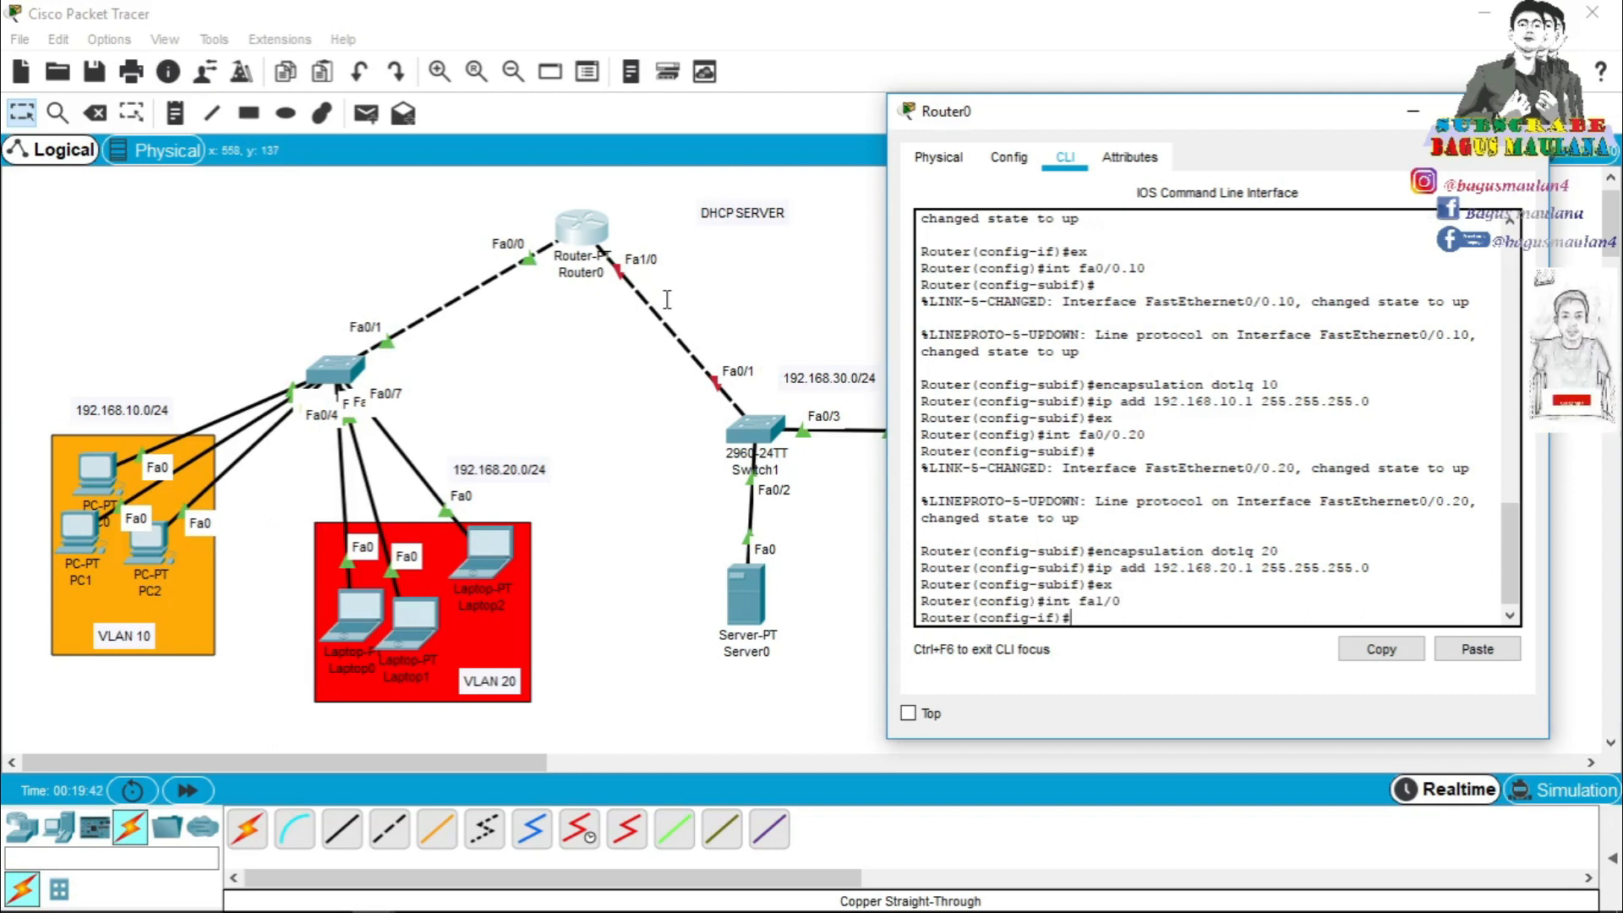
pyautogui.write('no sh')
pyautogui.press('Return')
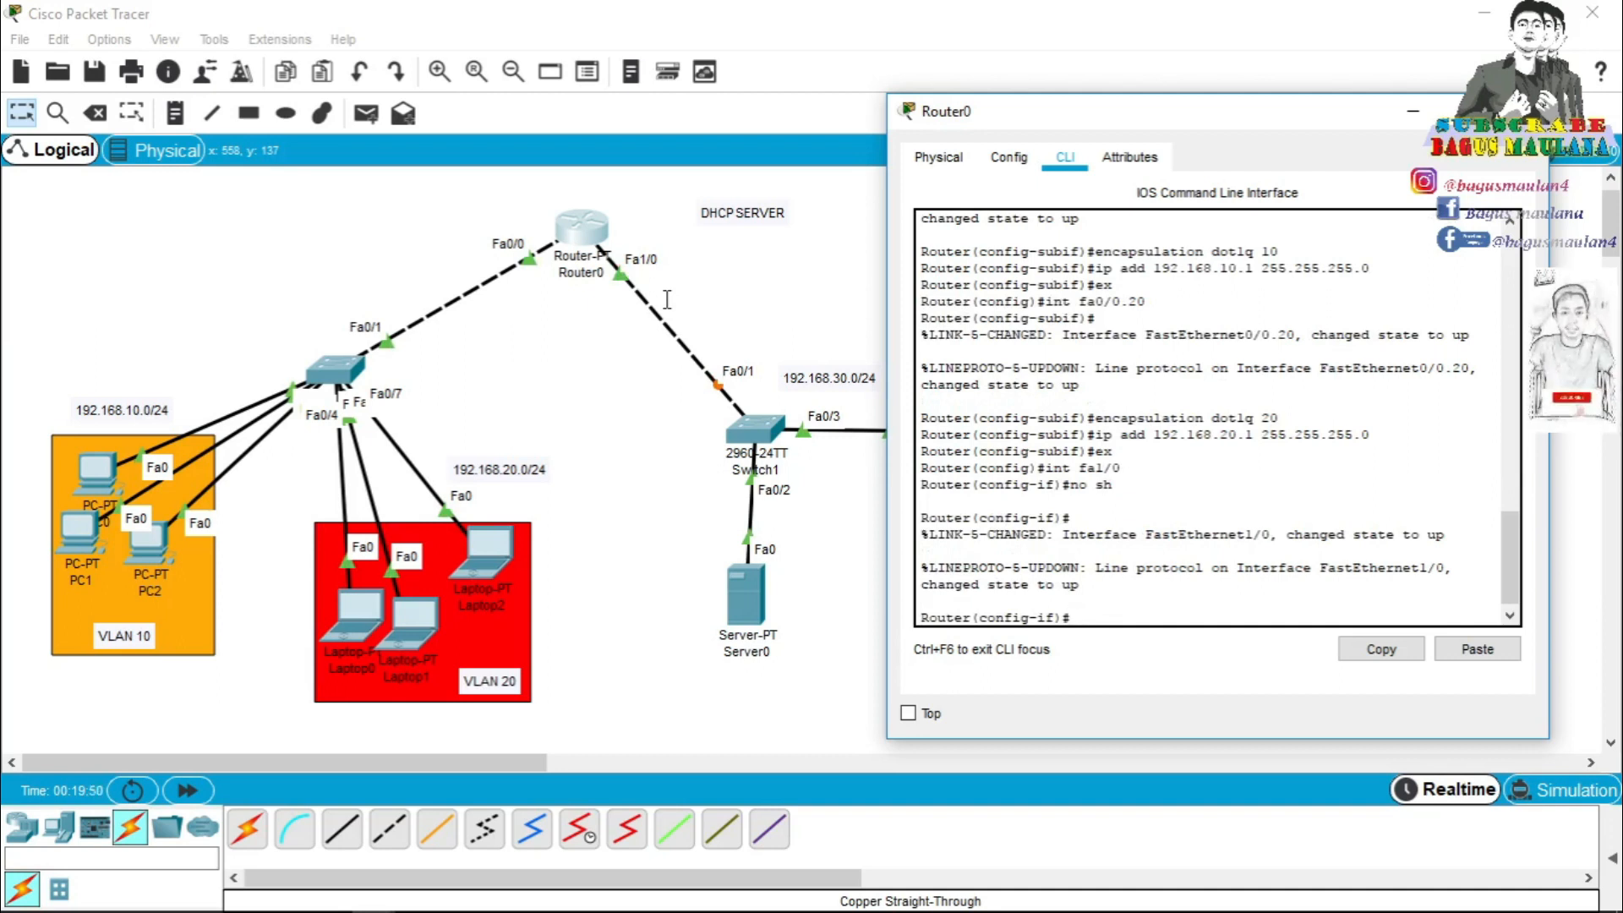
# Assign IP address 192.168.30.254 with mask 255.255.255.0 to interface fa1/0, and return to global configuration mode.
pyautogui.write('ip add 19')
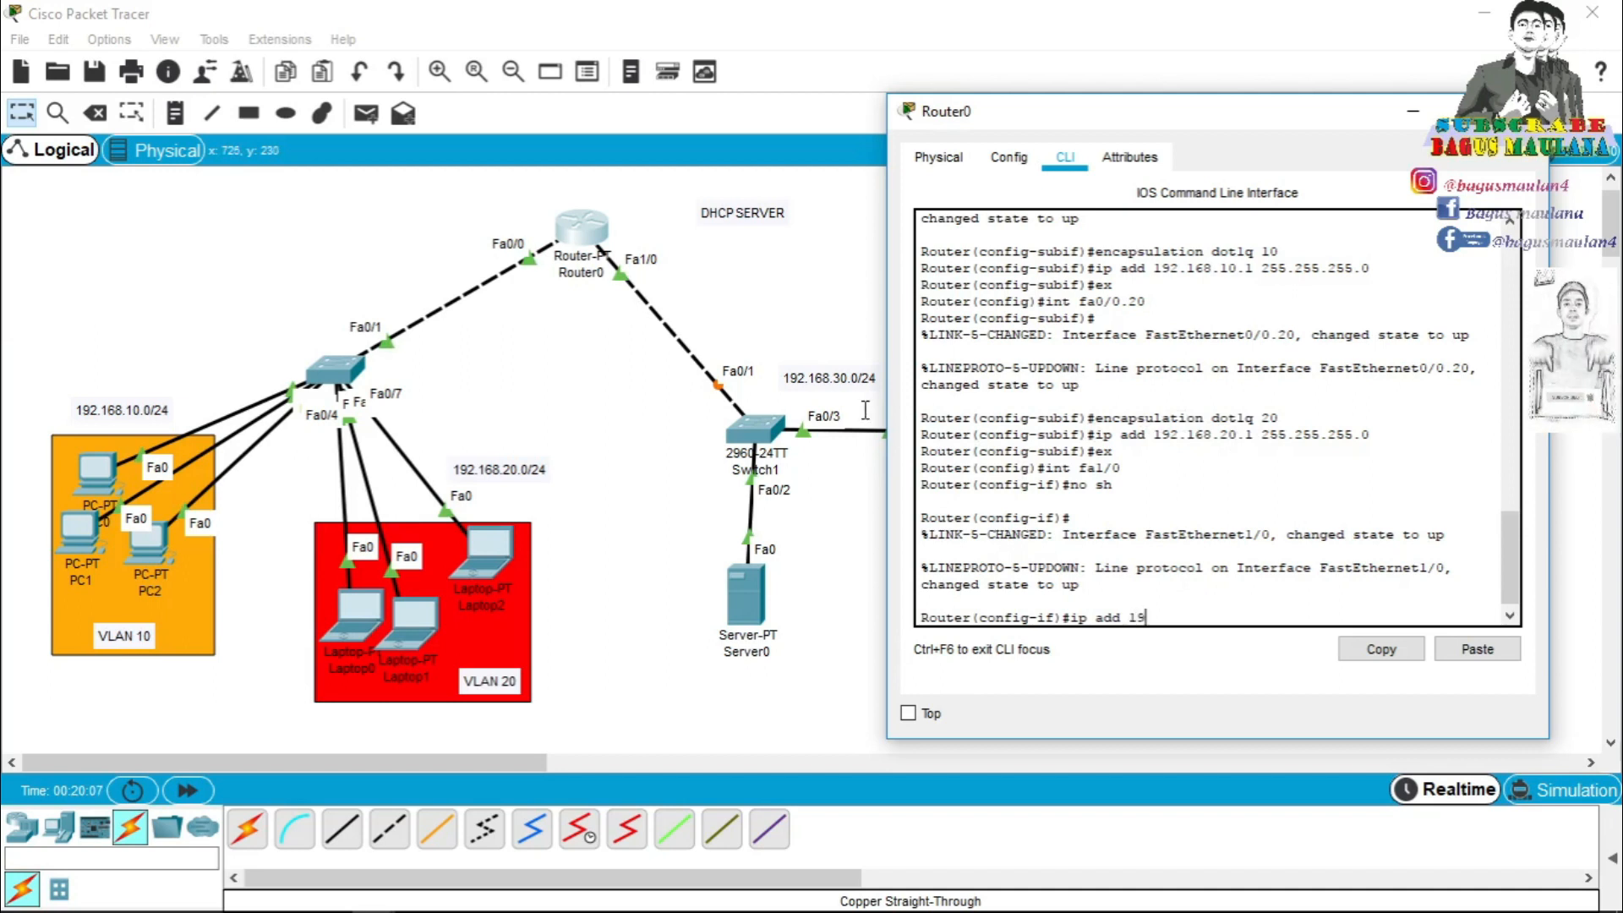
pyautogui.write('2.168.')
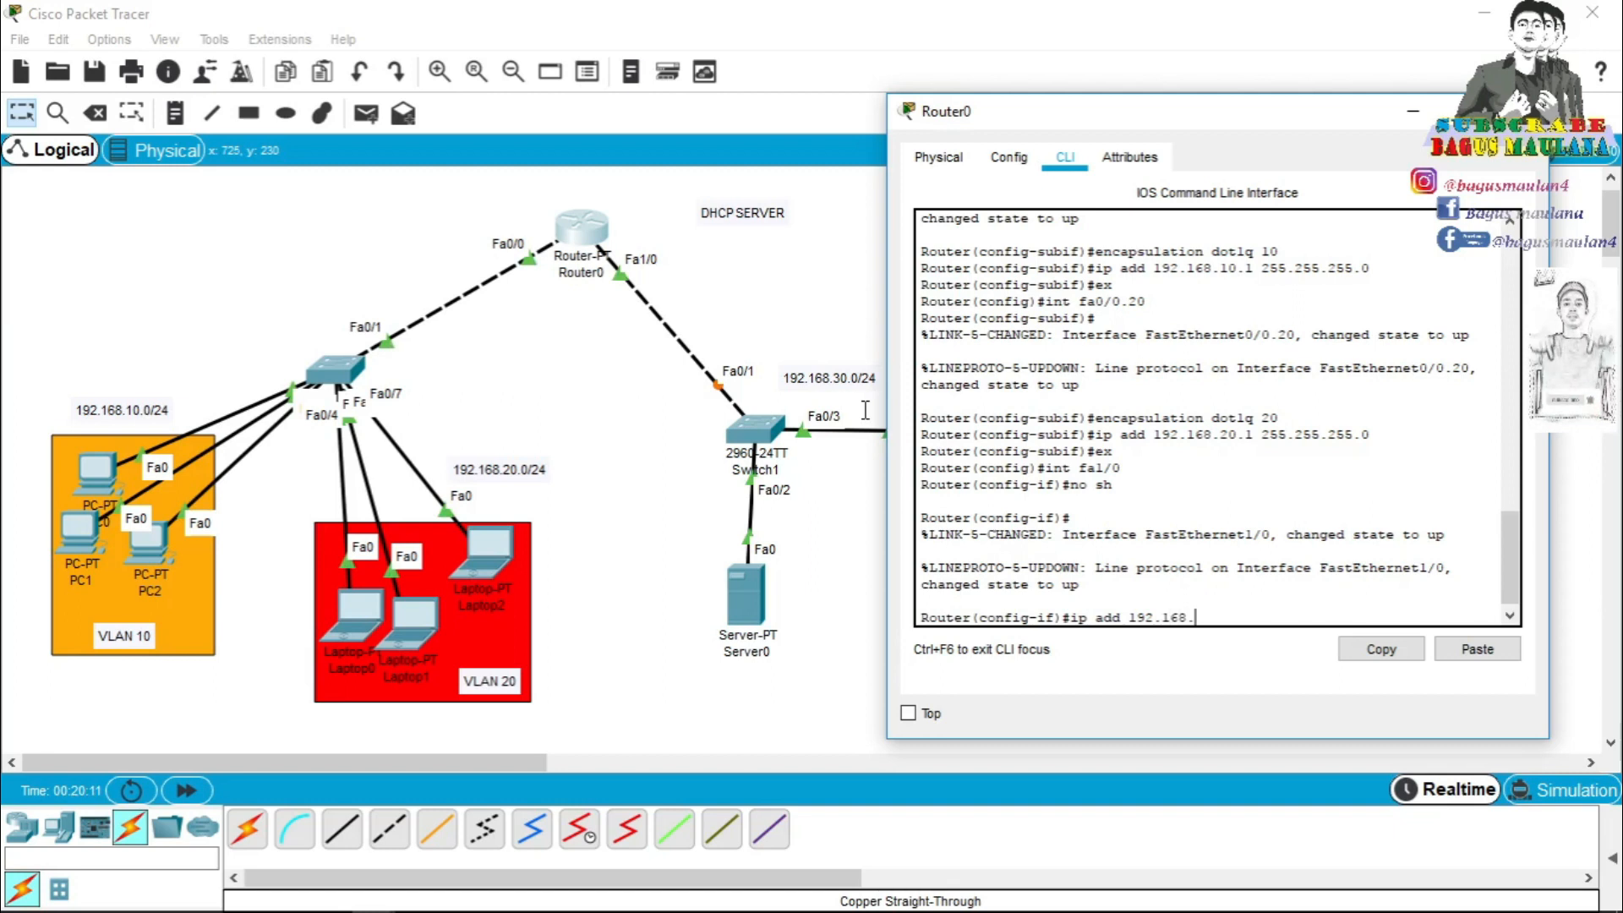
pyautogui.write('30.254')
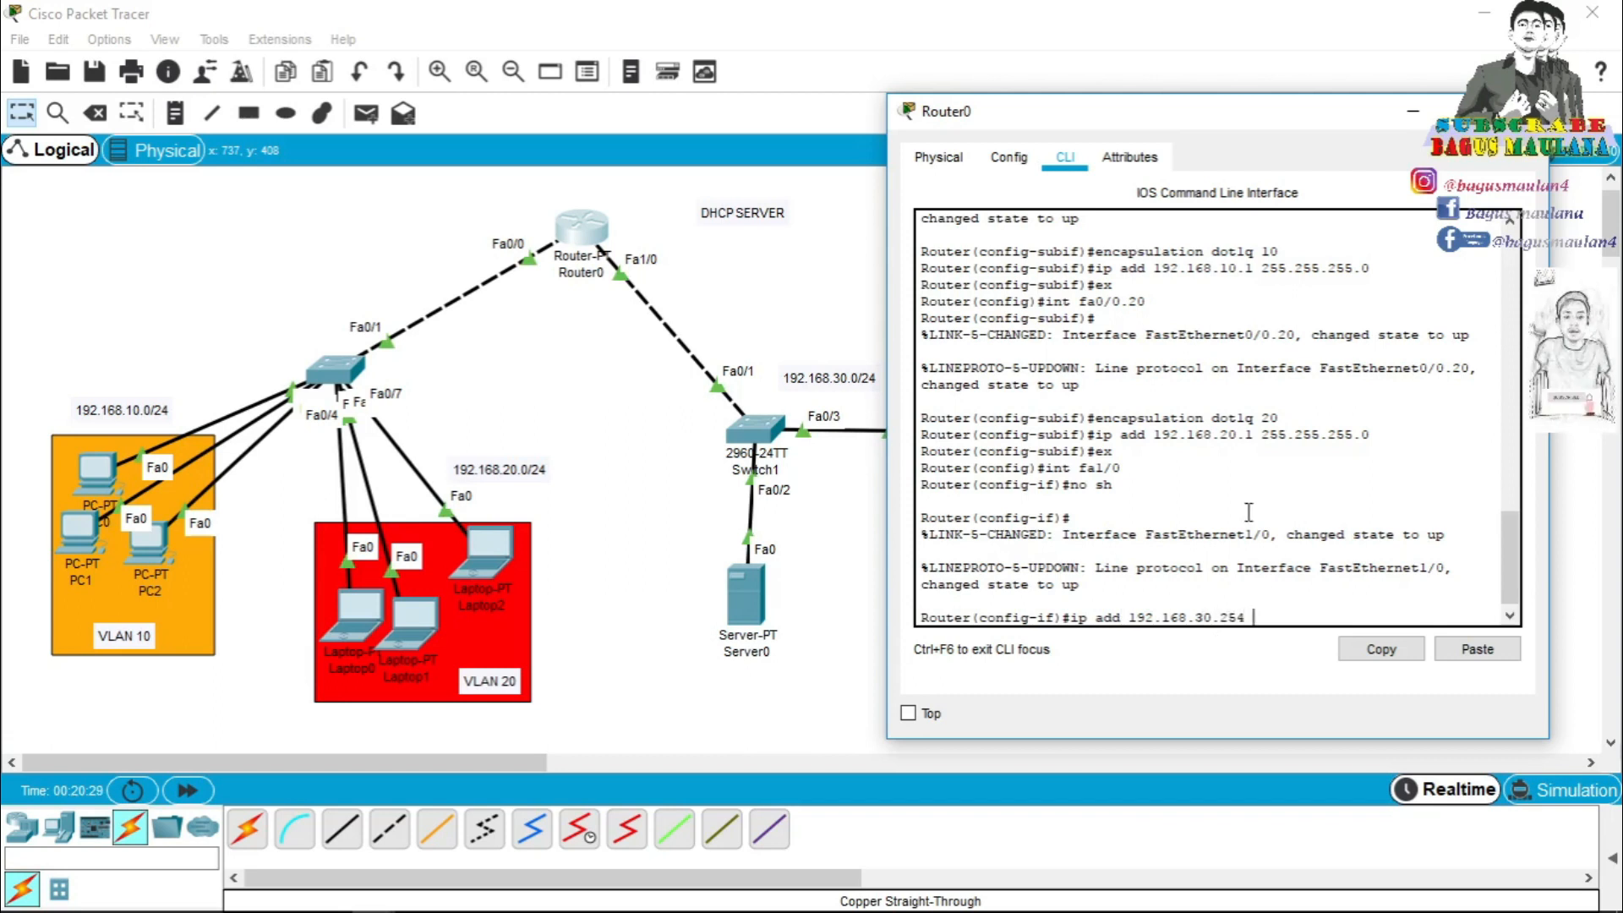
pyautogui.write('255.255')
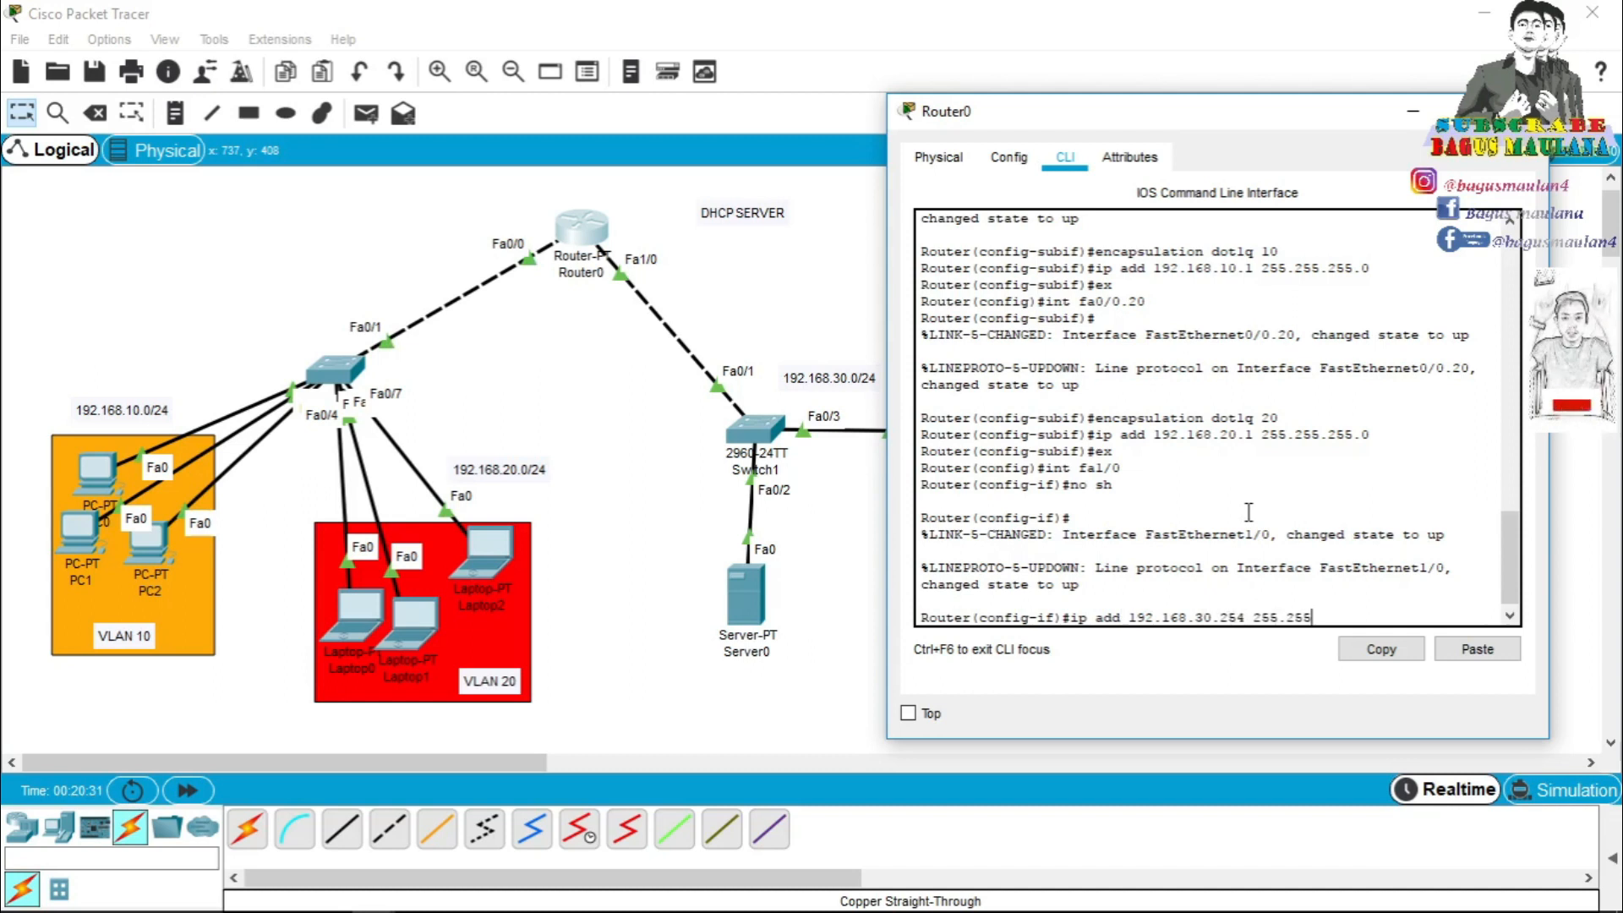
pyautogui.write('.255.0')
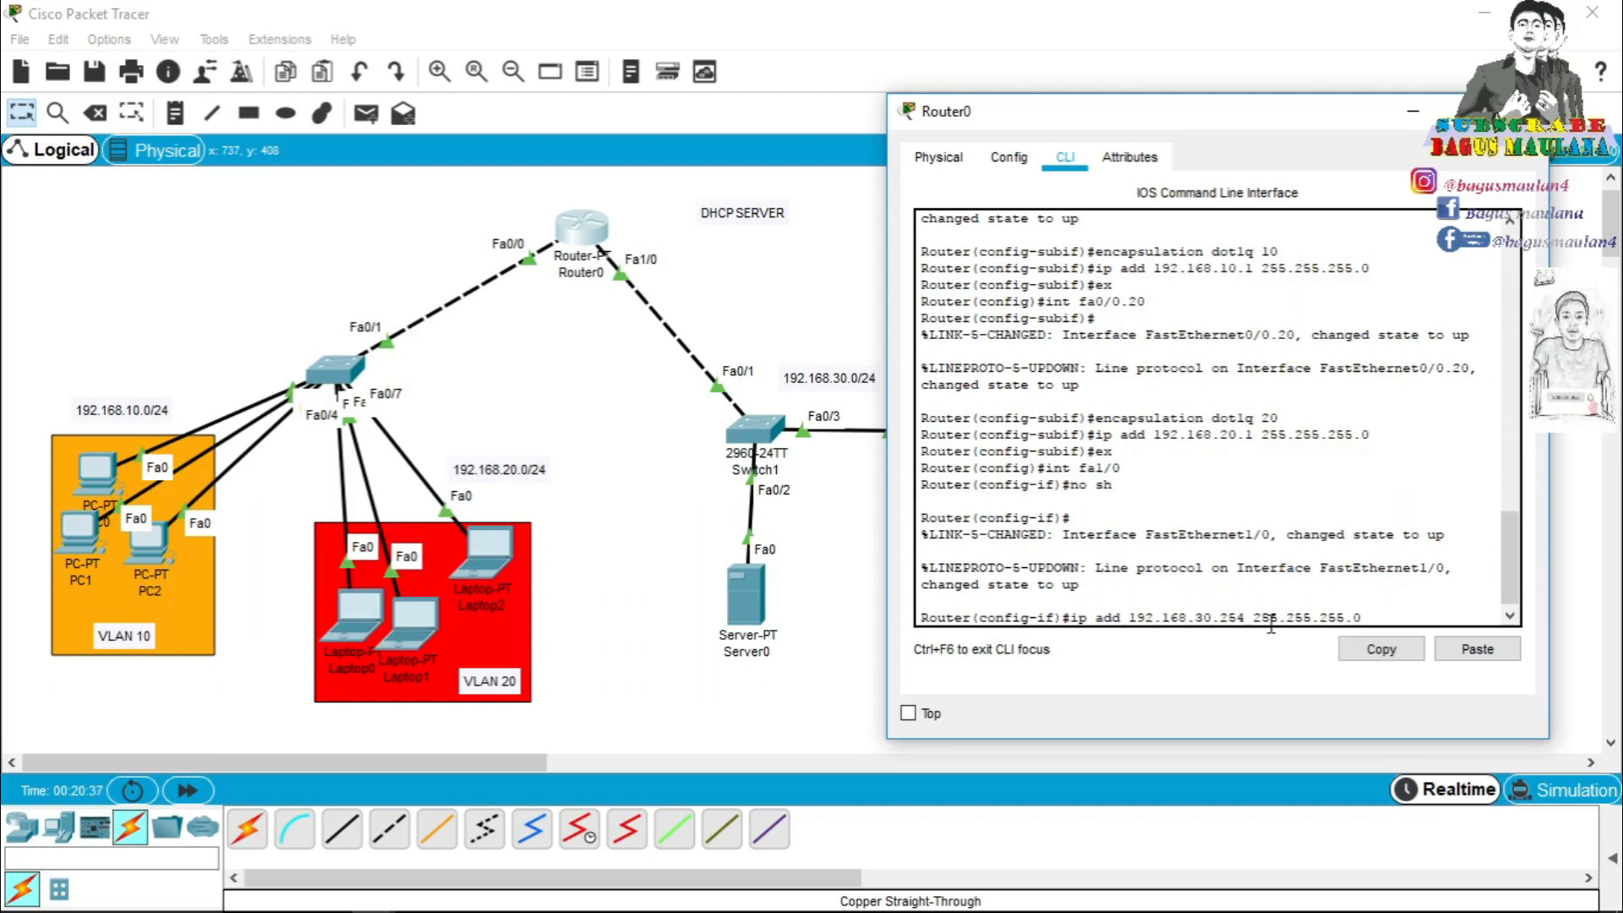
pyautogui.press('Return')
pyautogui.write('ex')
pyautogui.press('Return')
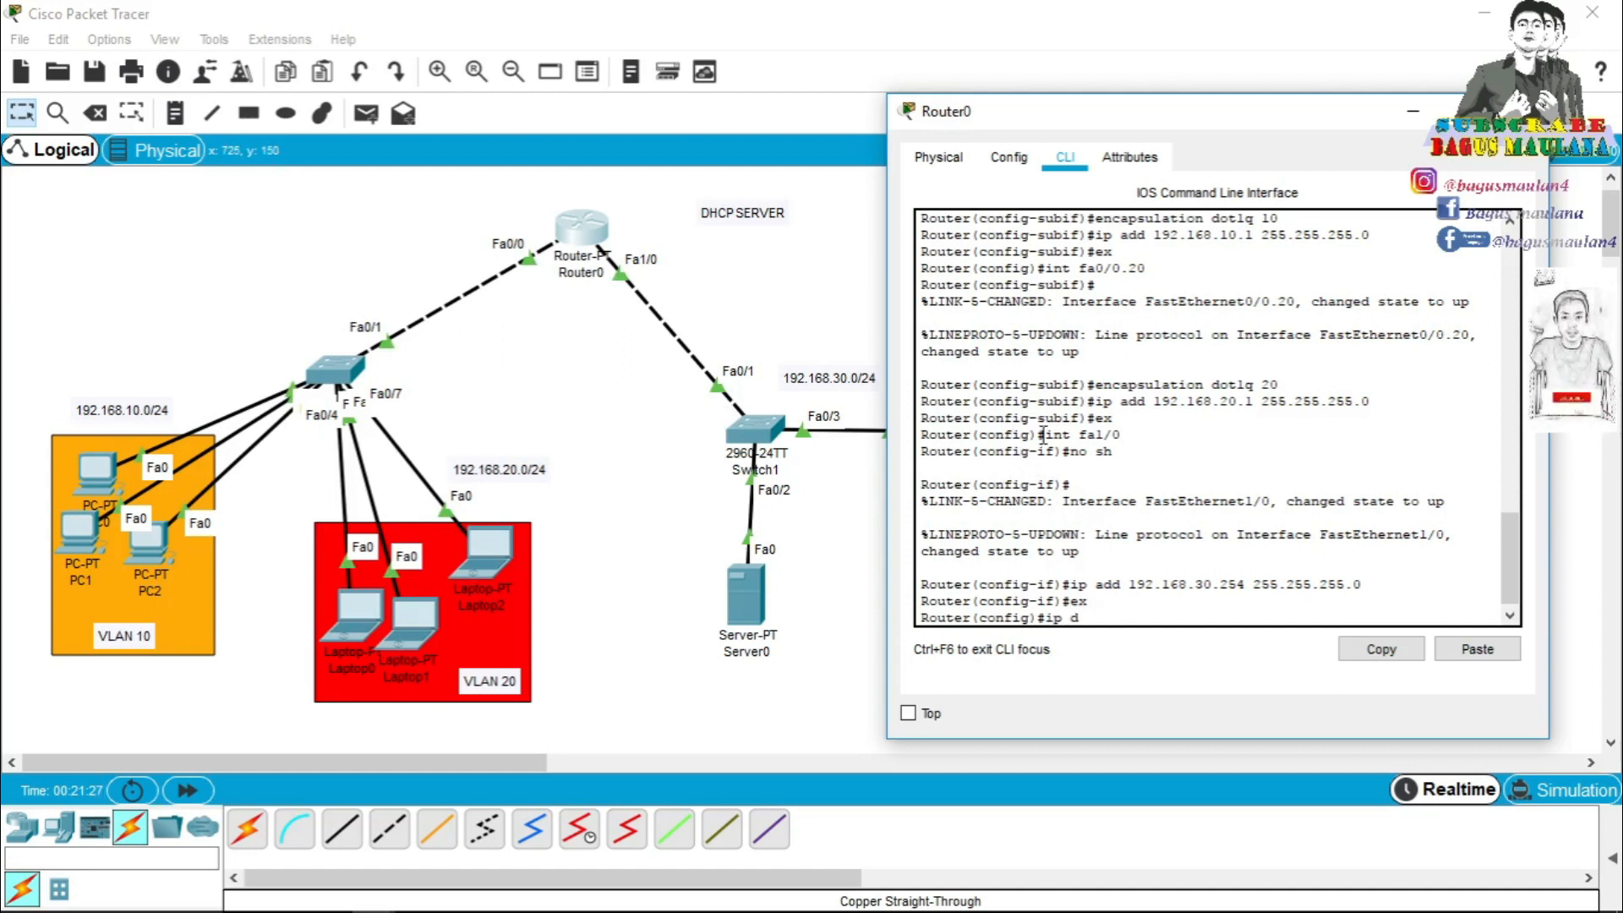
# Create DHCP pool vlan10 on Router0 for network 192.168.10.0 with mask 255.255.255.0.
pyautogui.write('pool')
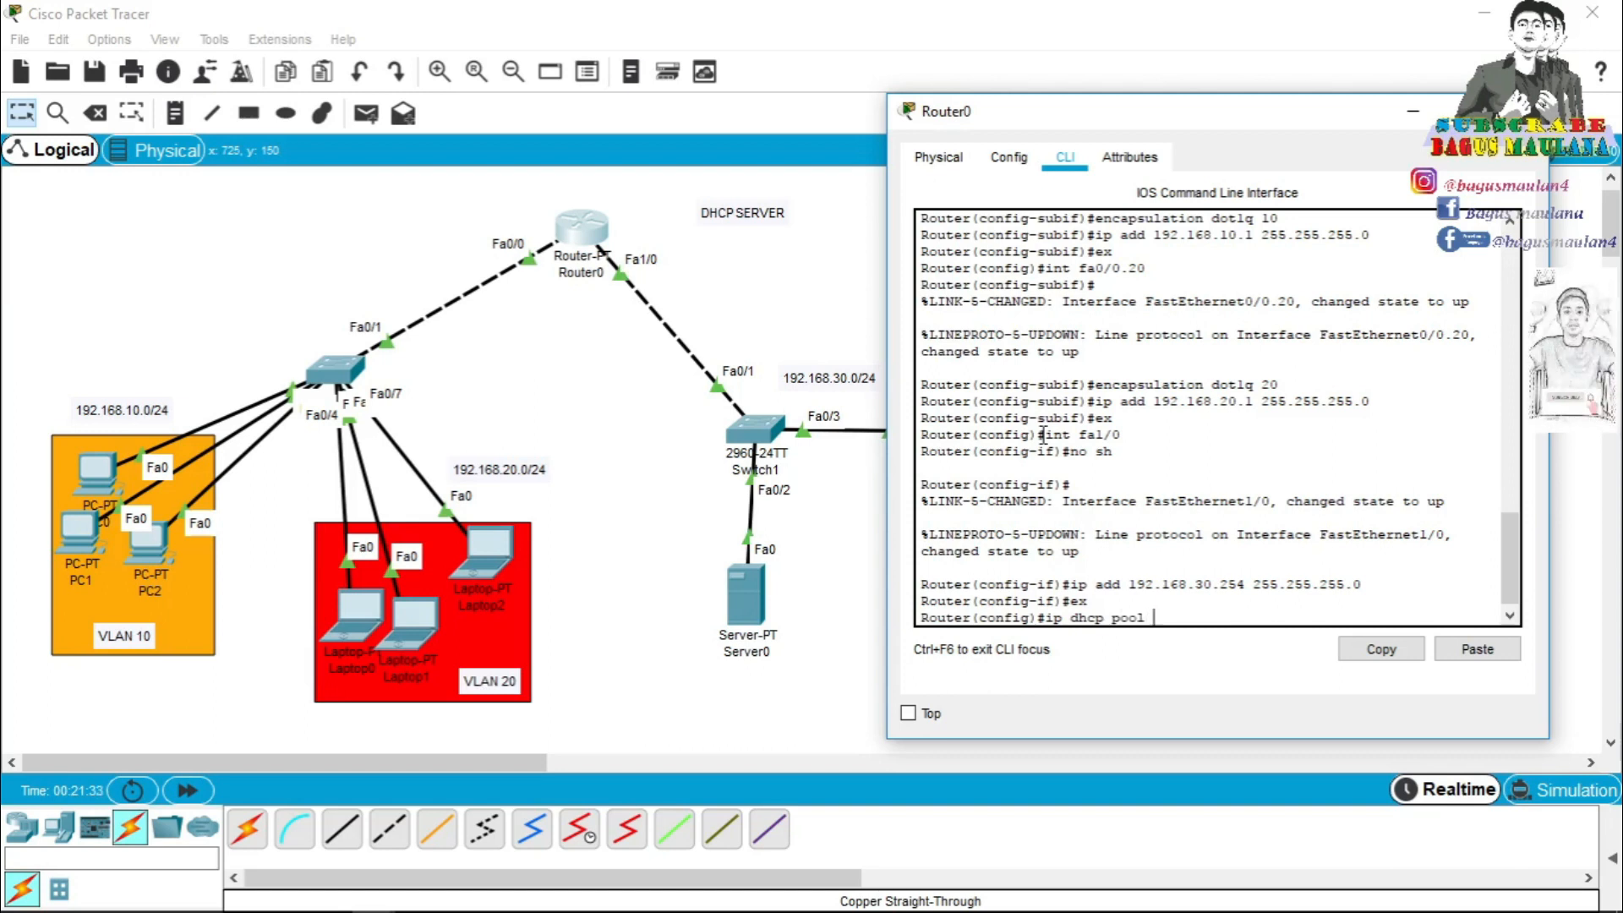
pyautogui.write(' vlan10')
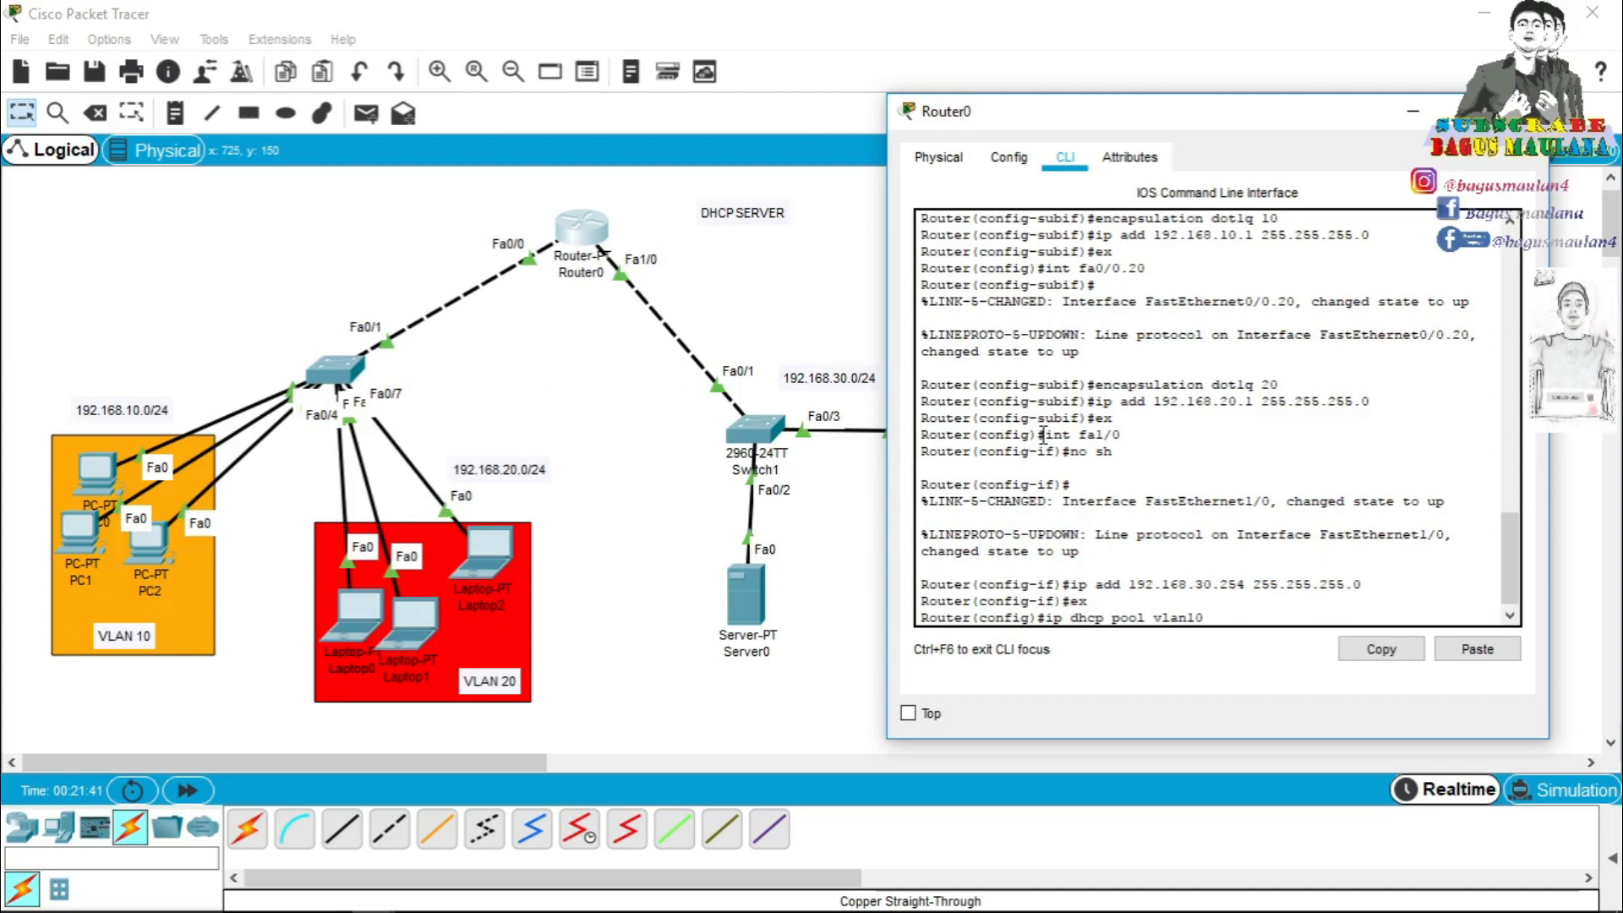
pyautogui.press('Return')
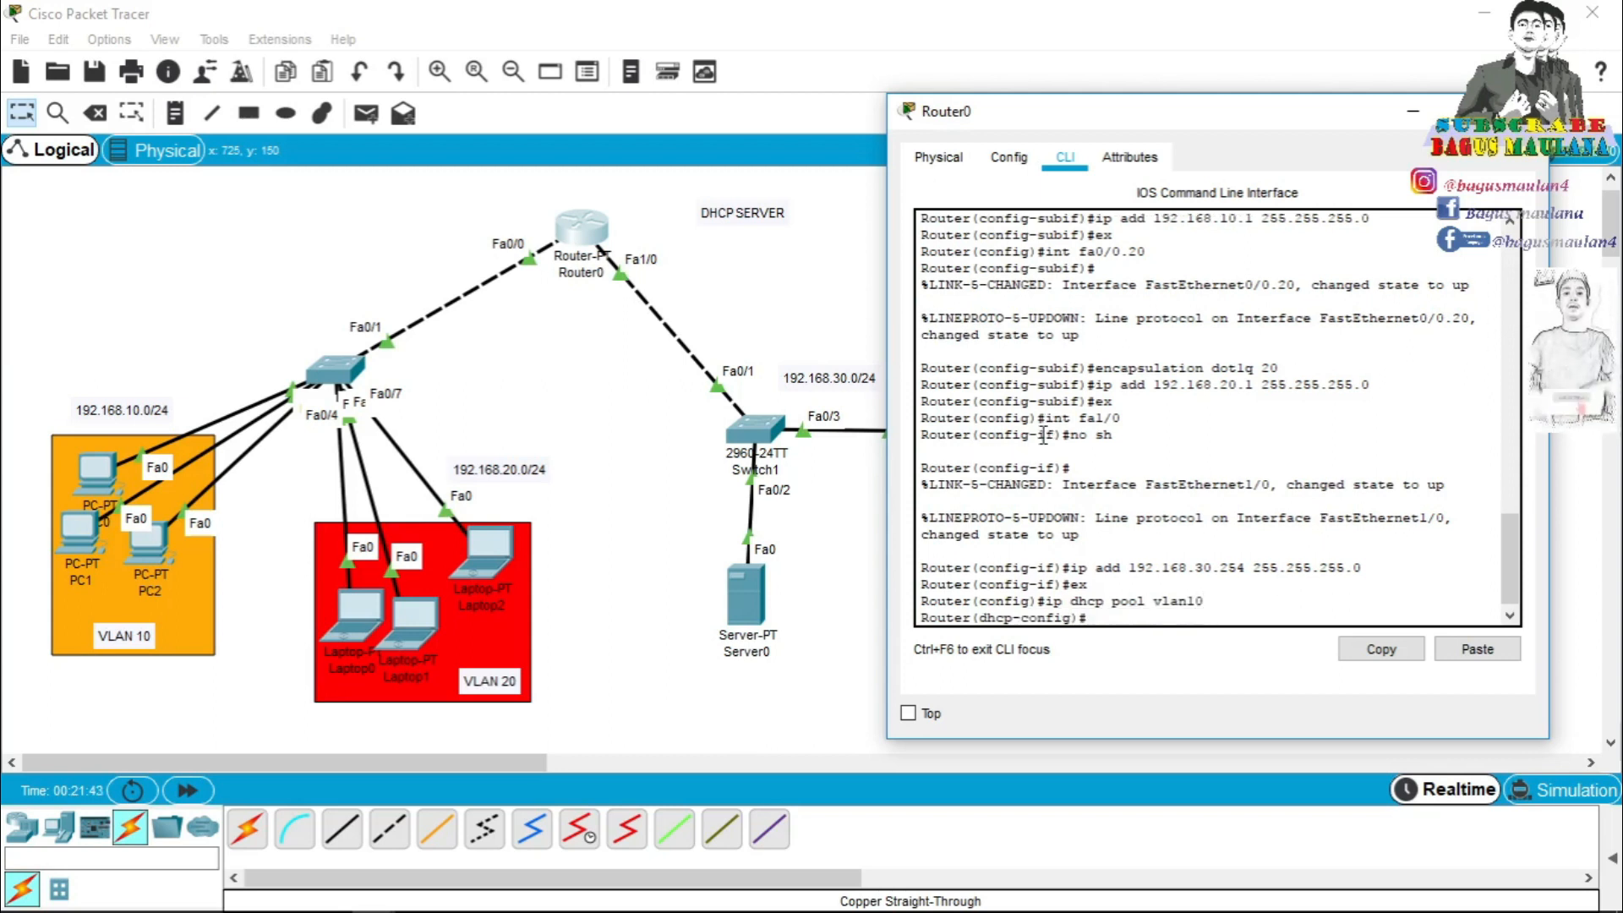
pyautogui.write('network')
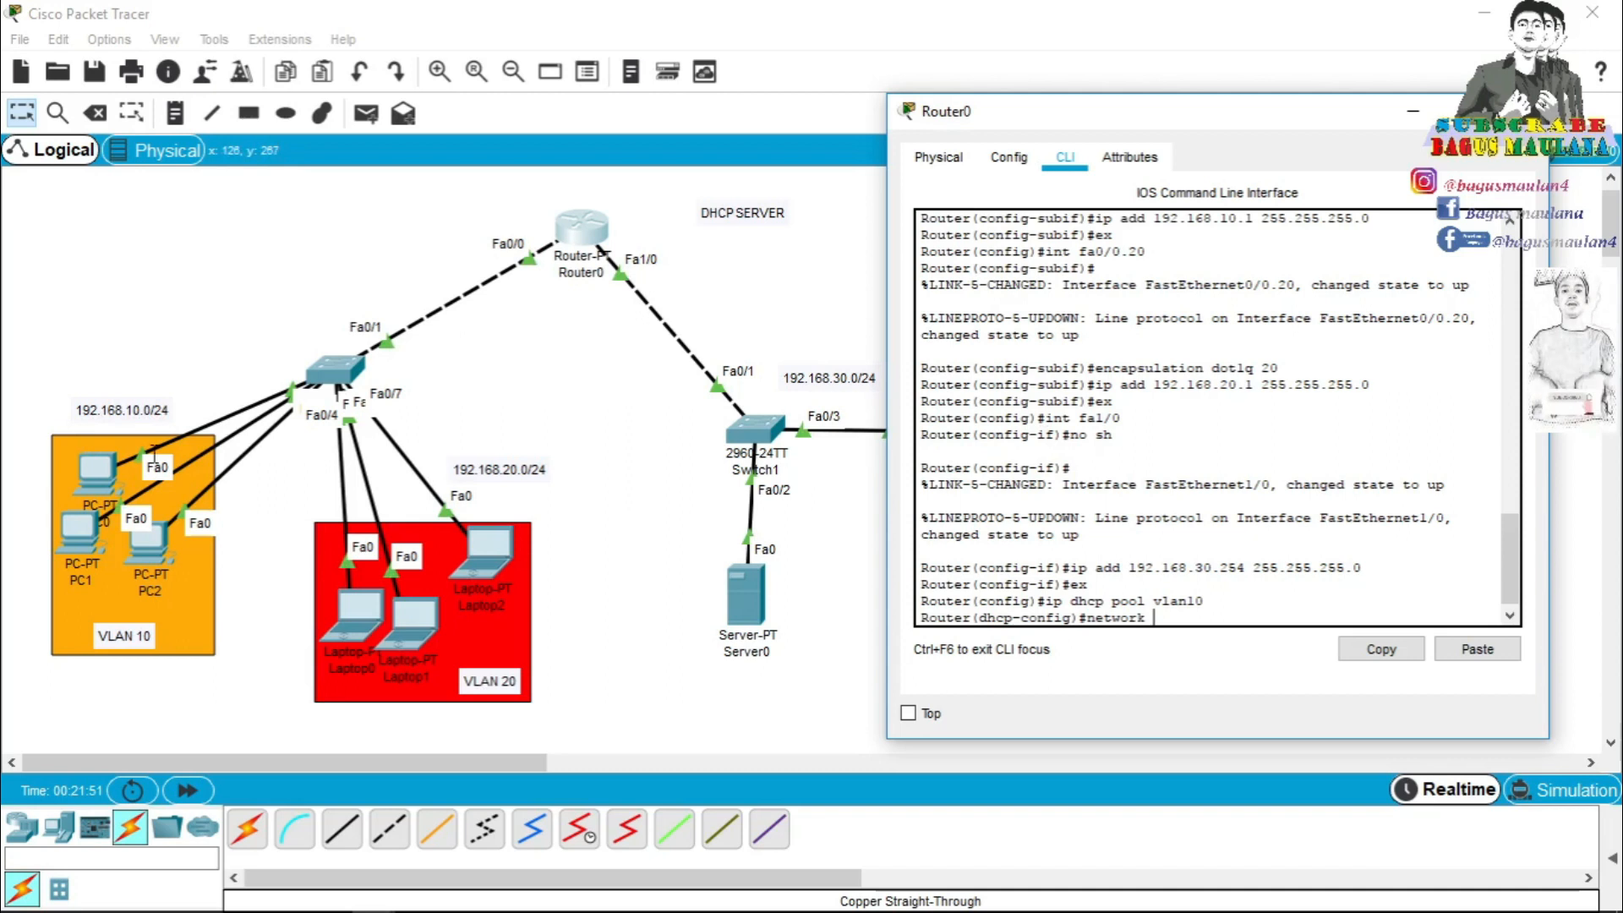
pyautogui.write('2.168')
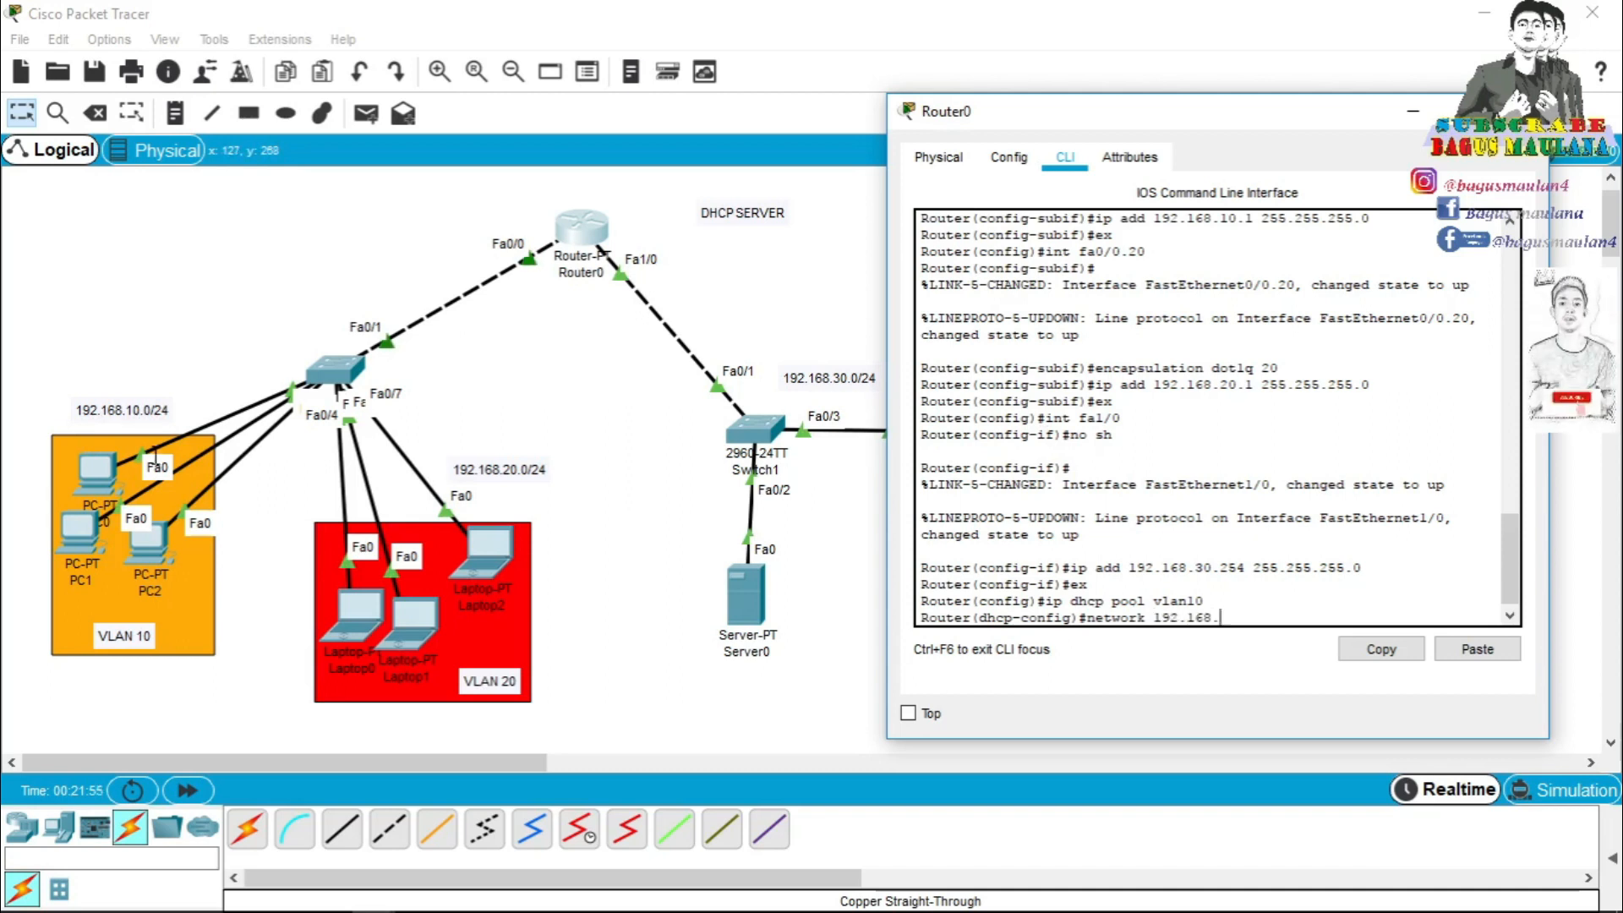
pyautogui.write('.10.0')
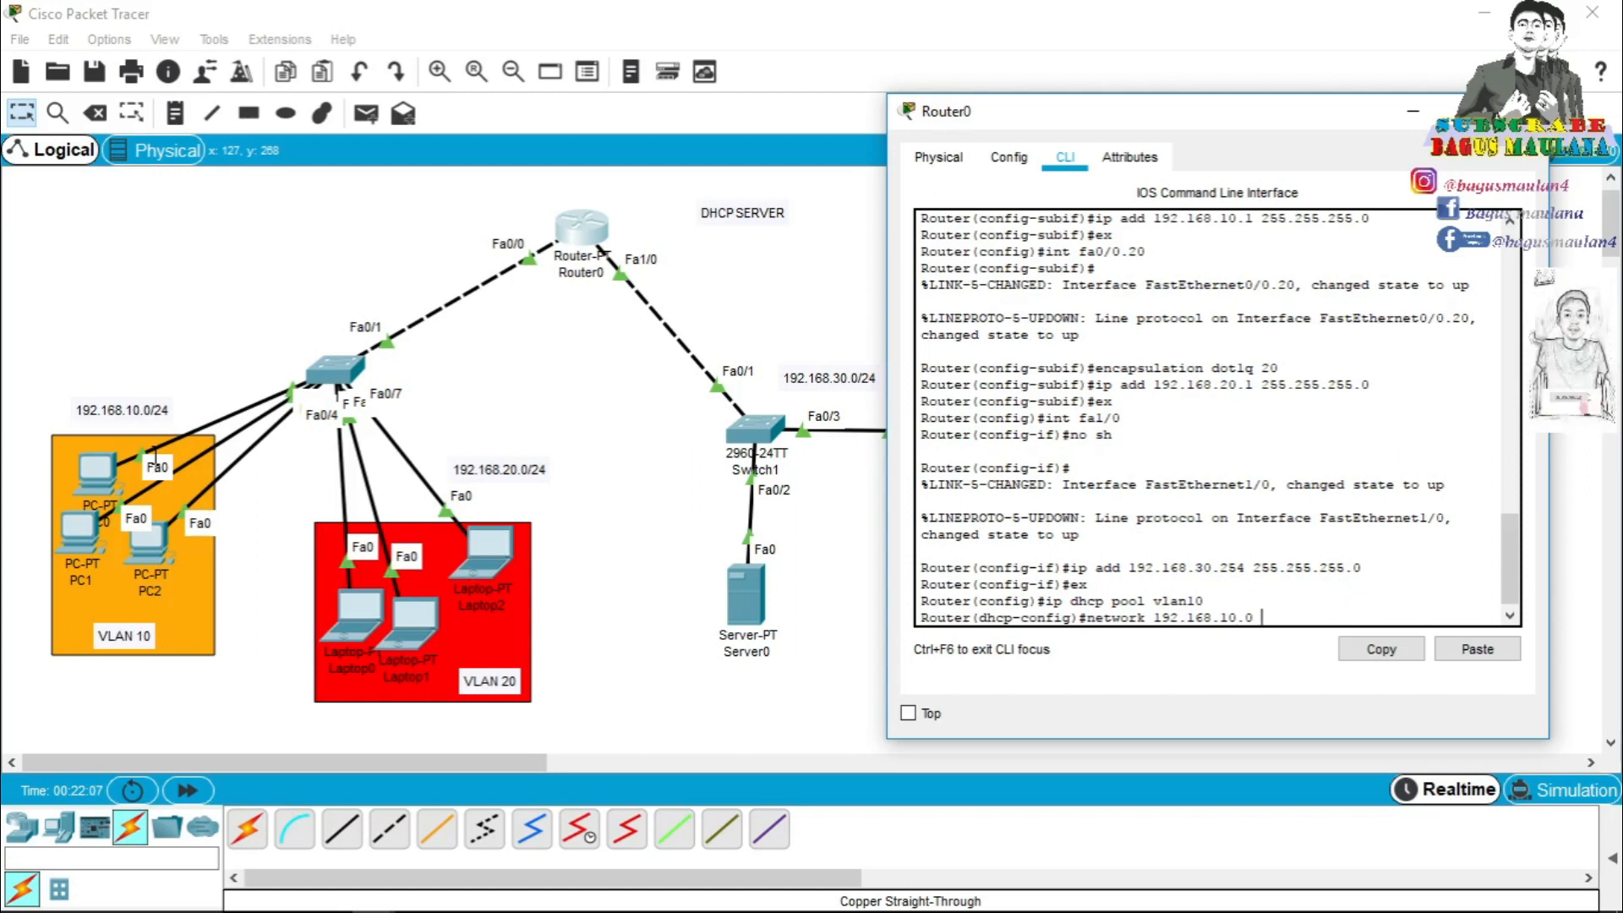
pyautogui.write('2')
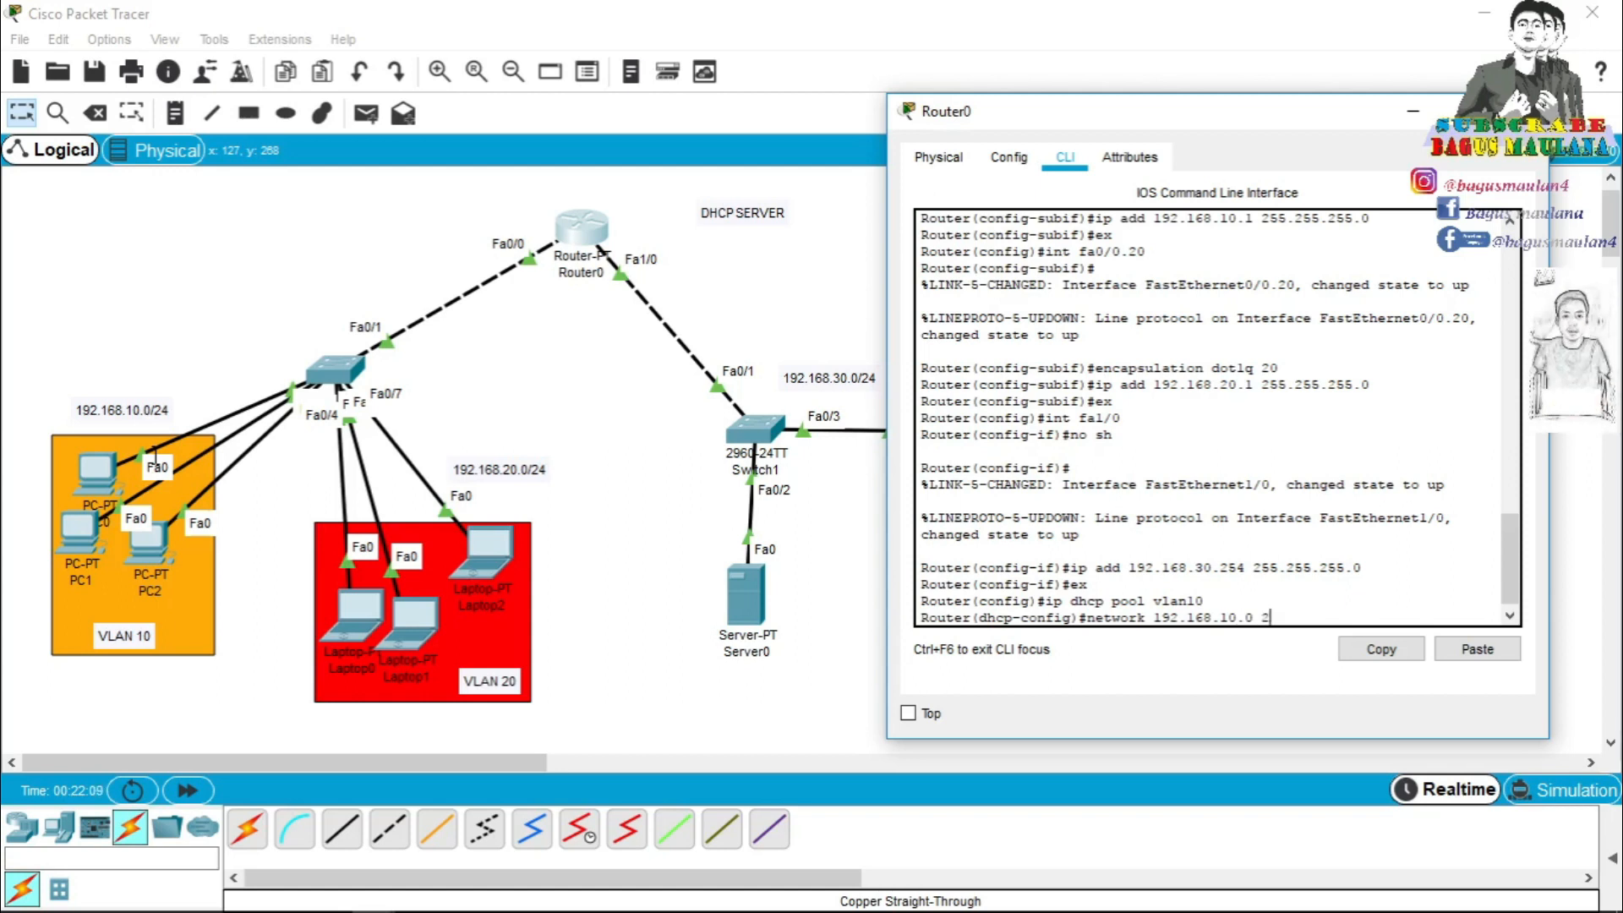
pyautogui.write('55.255.255.0')
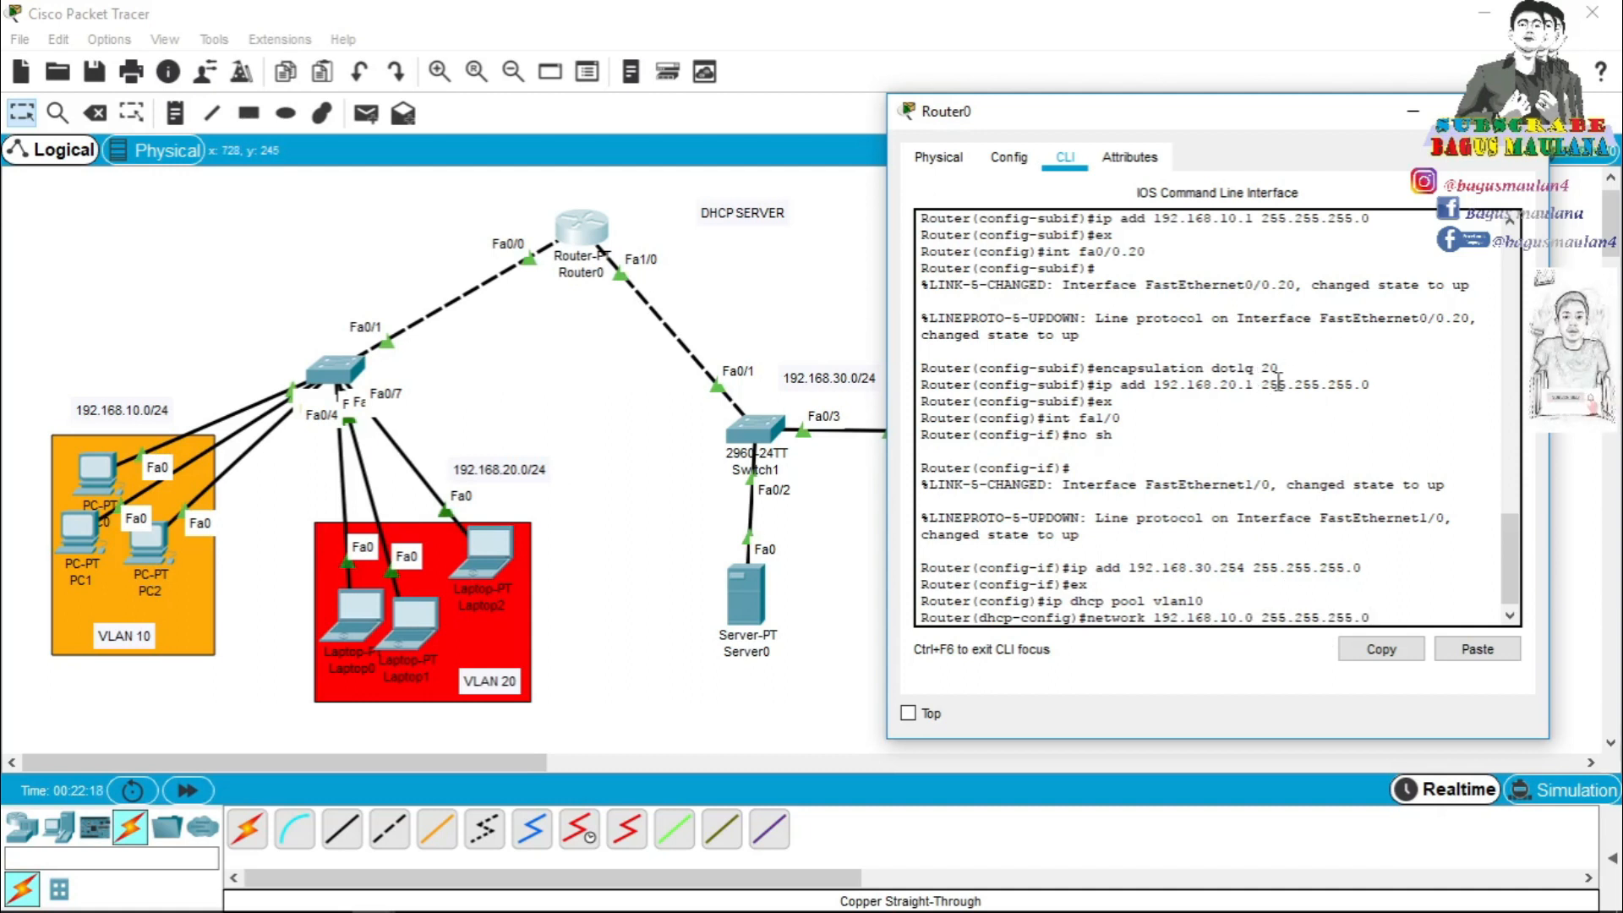
pyautogui.press('Return')
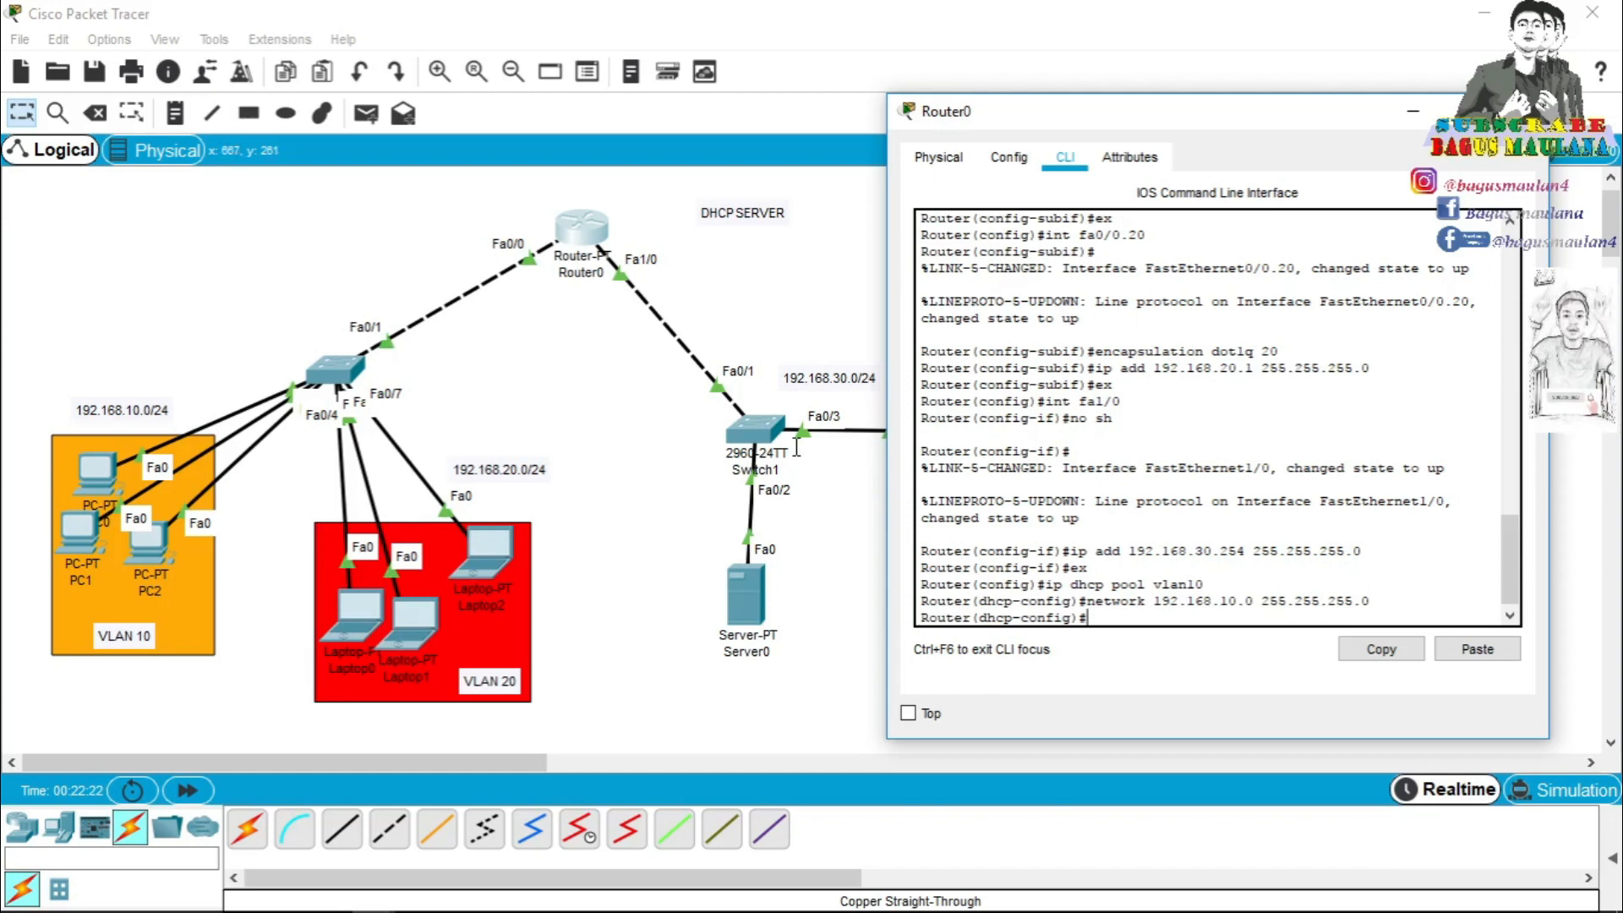
# Set the default router of DHCP pool vlan10 to 192.168.10.1.
pyautogui.write('default')
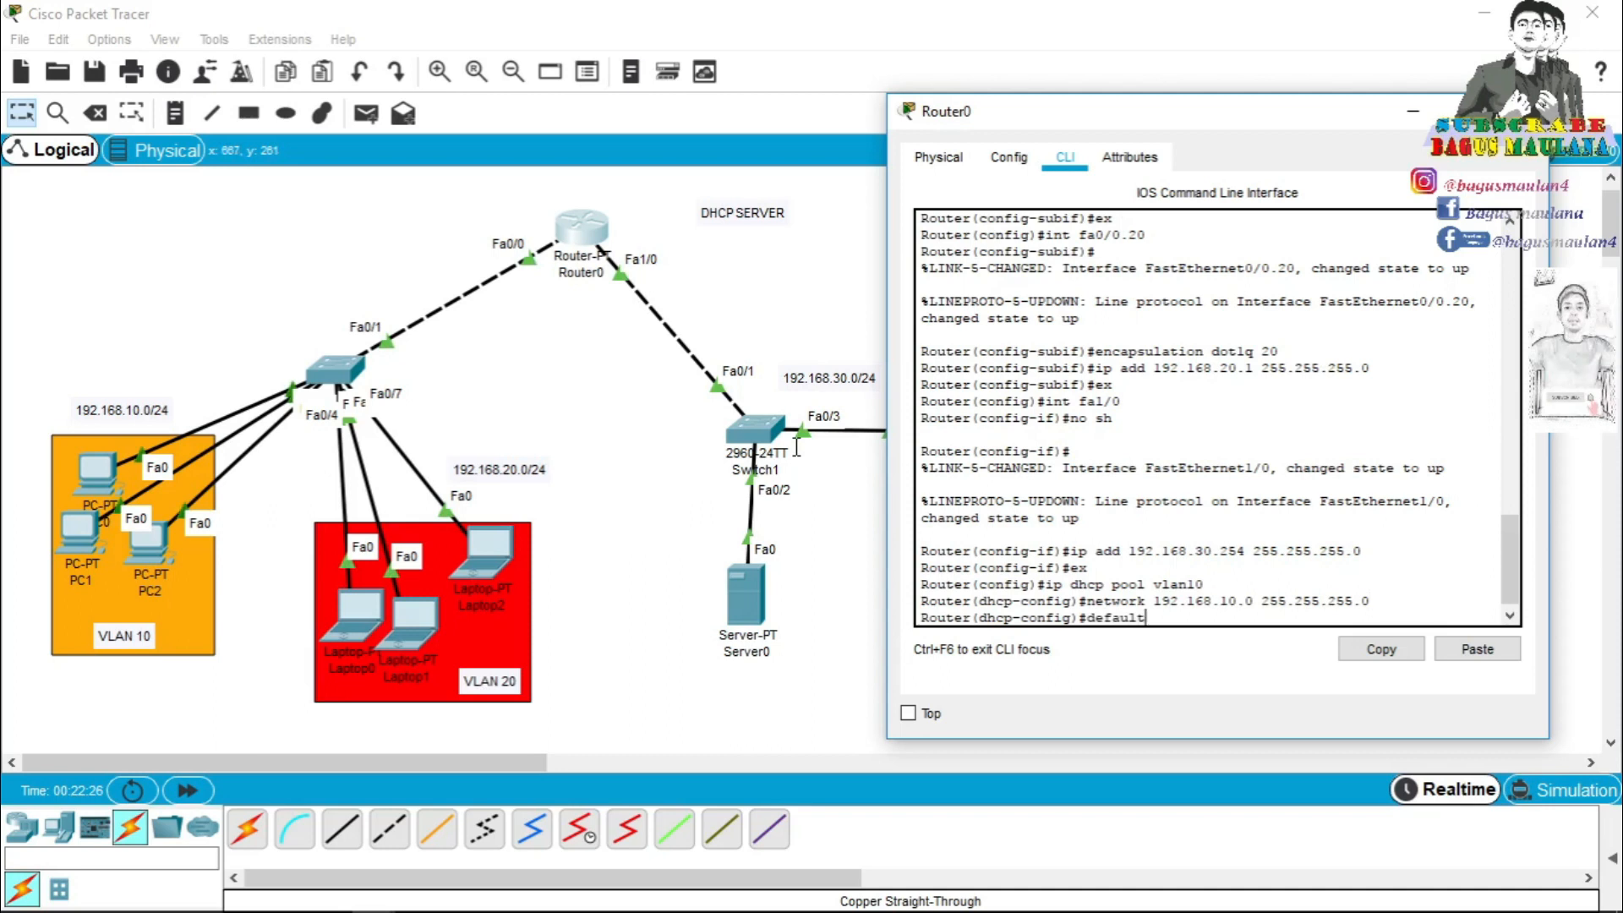
pyautogui.write('-router 192.168.')
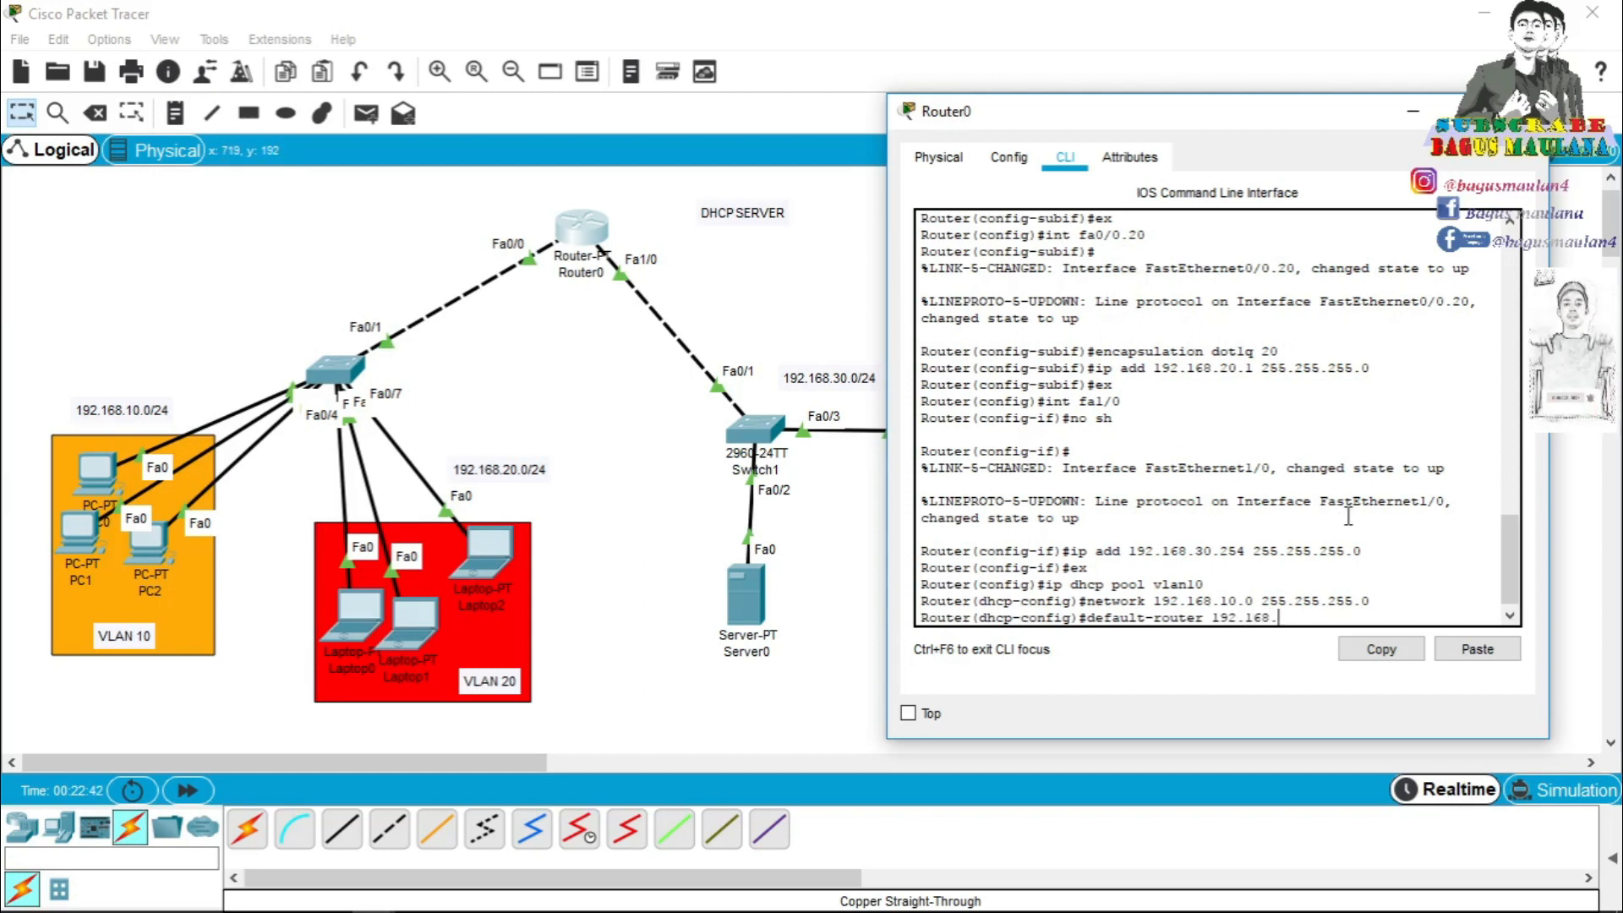
pyautogui.write('10.1')
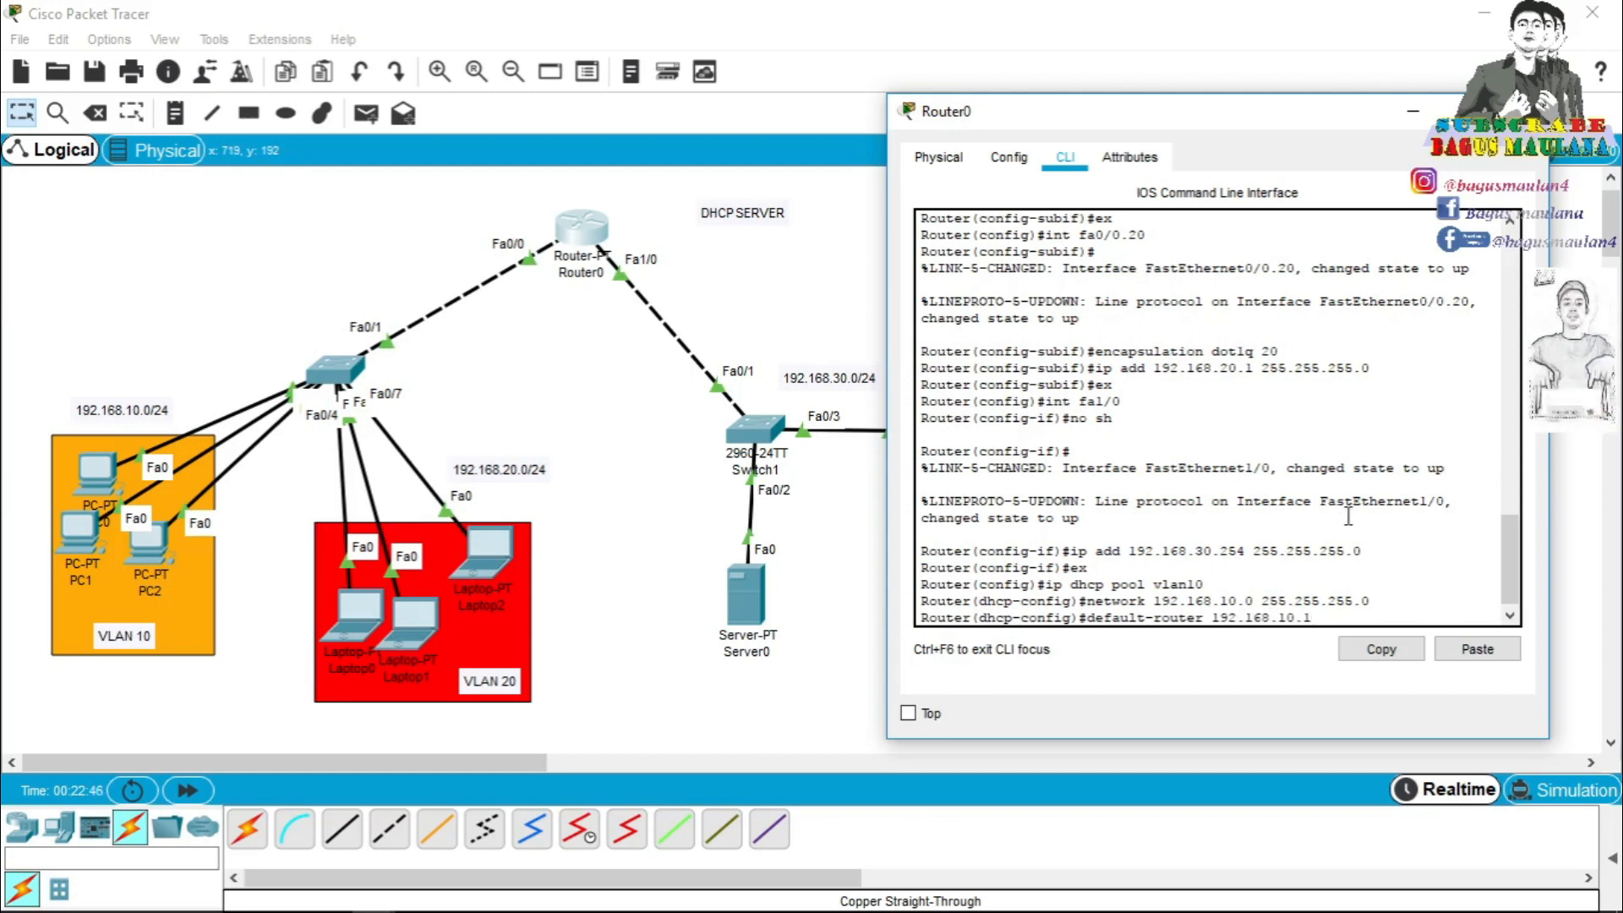
pyautogui.press('Return')
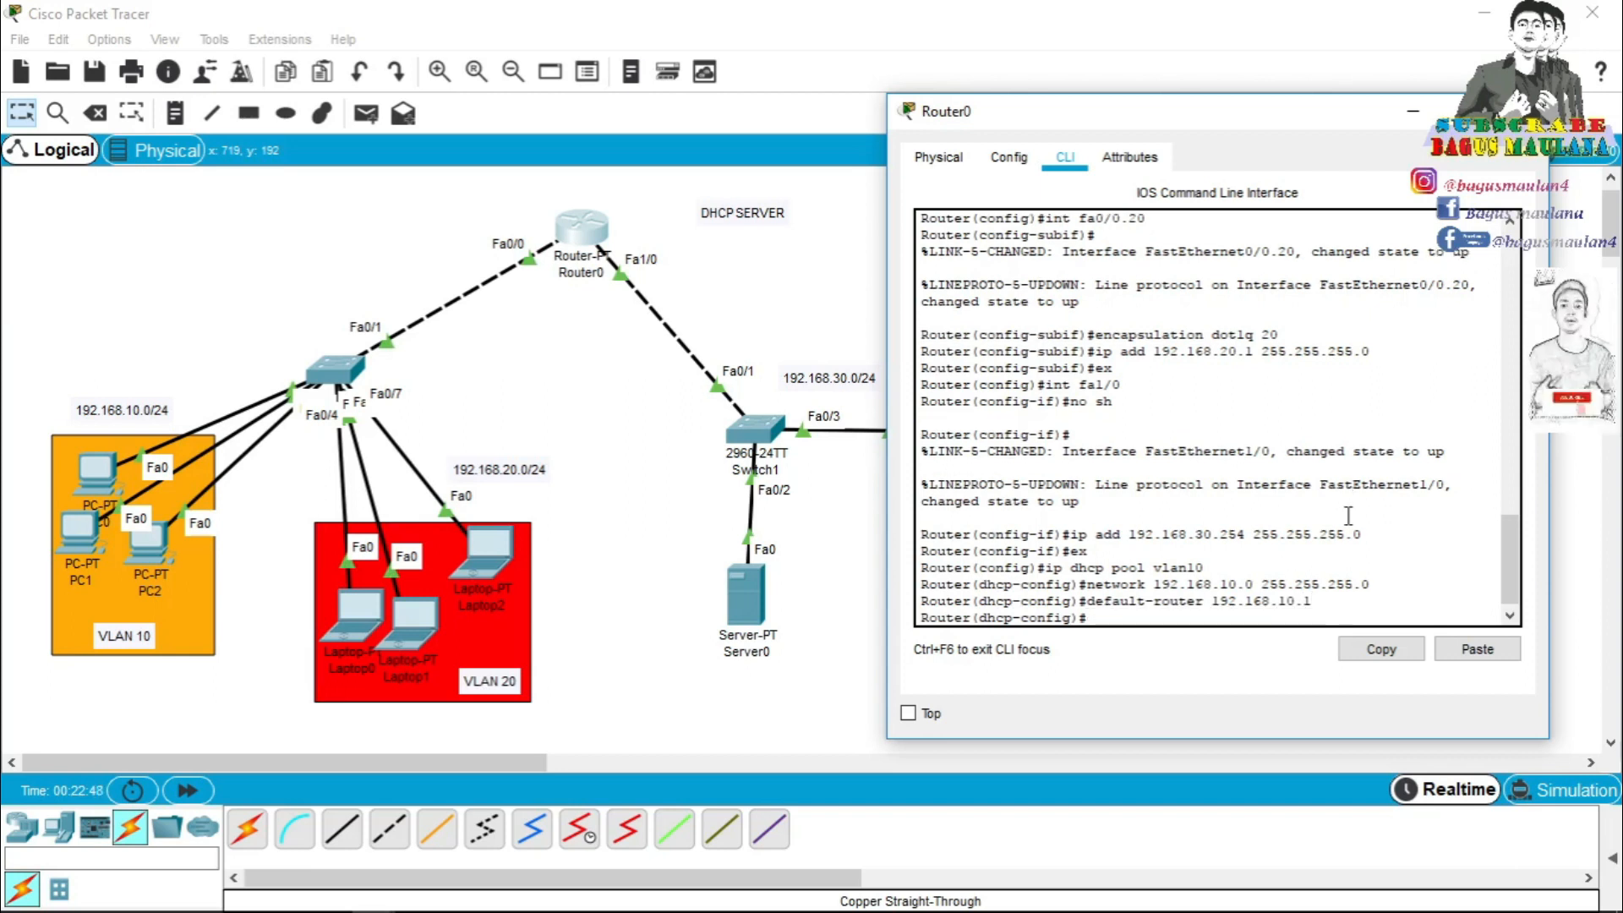
# Set the DNS server of DHCP pool vlan10 to 8.8.8.8, and exit the pool configuration.
pyautogui.write('dns-server')
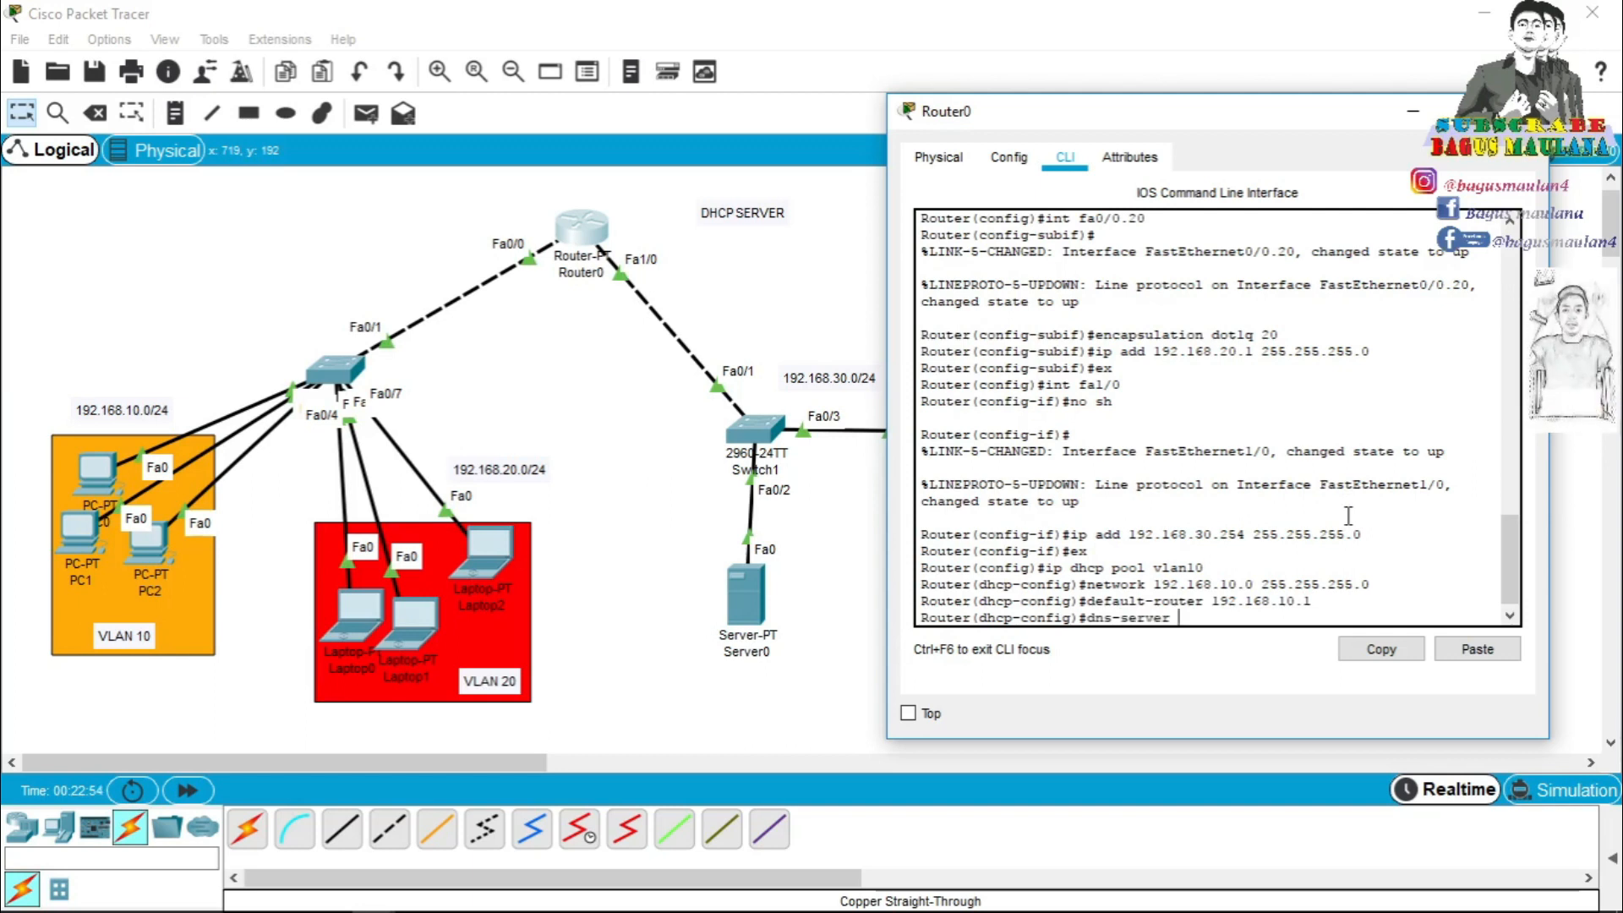
pyautogui.write(' 8.8')
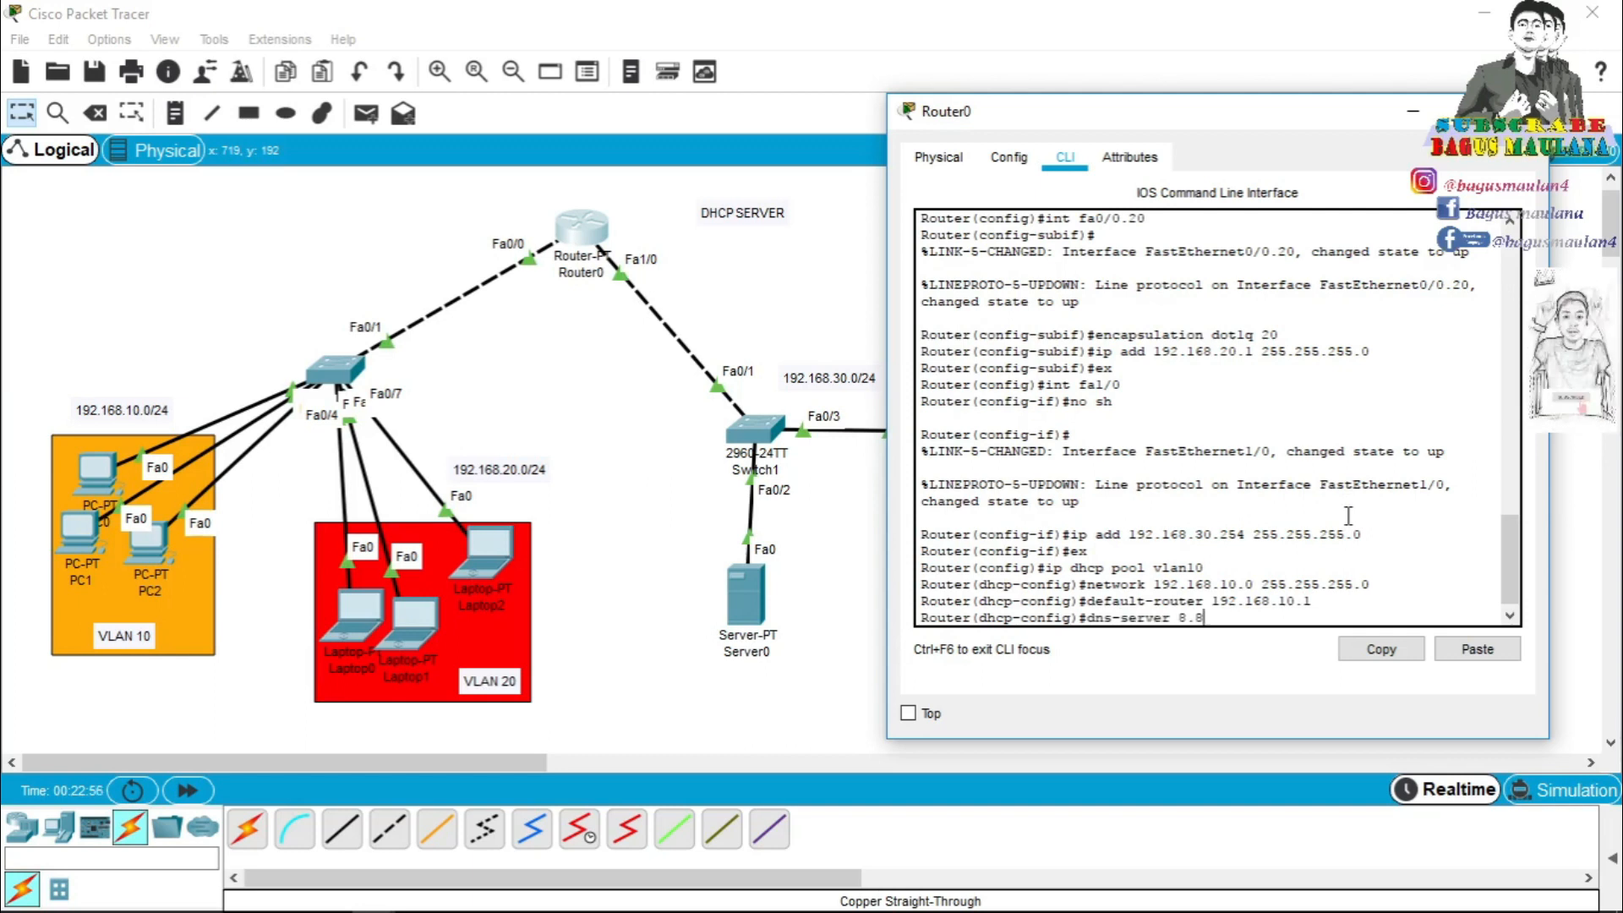
pyautogui.write('.8.8')
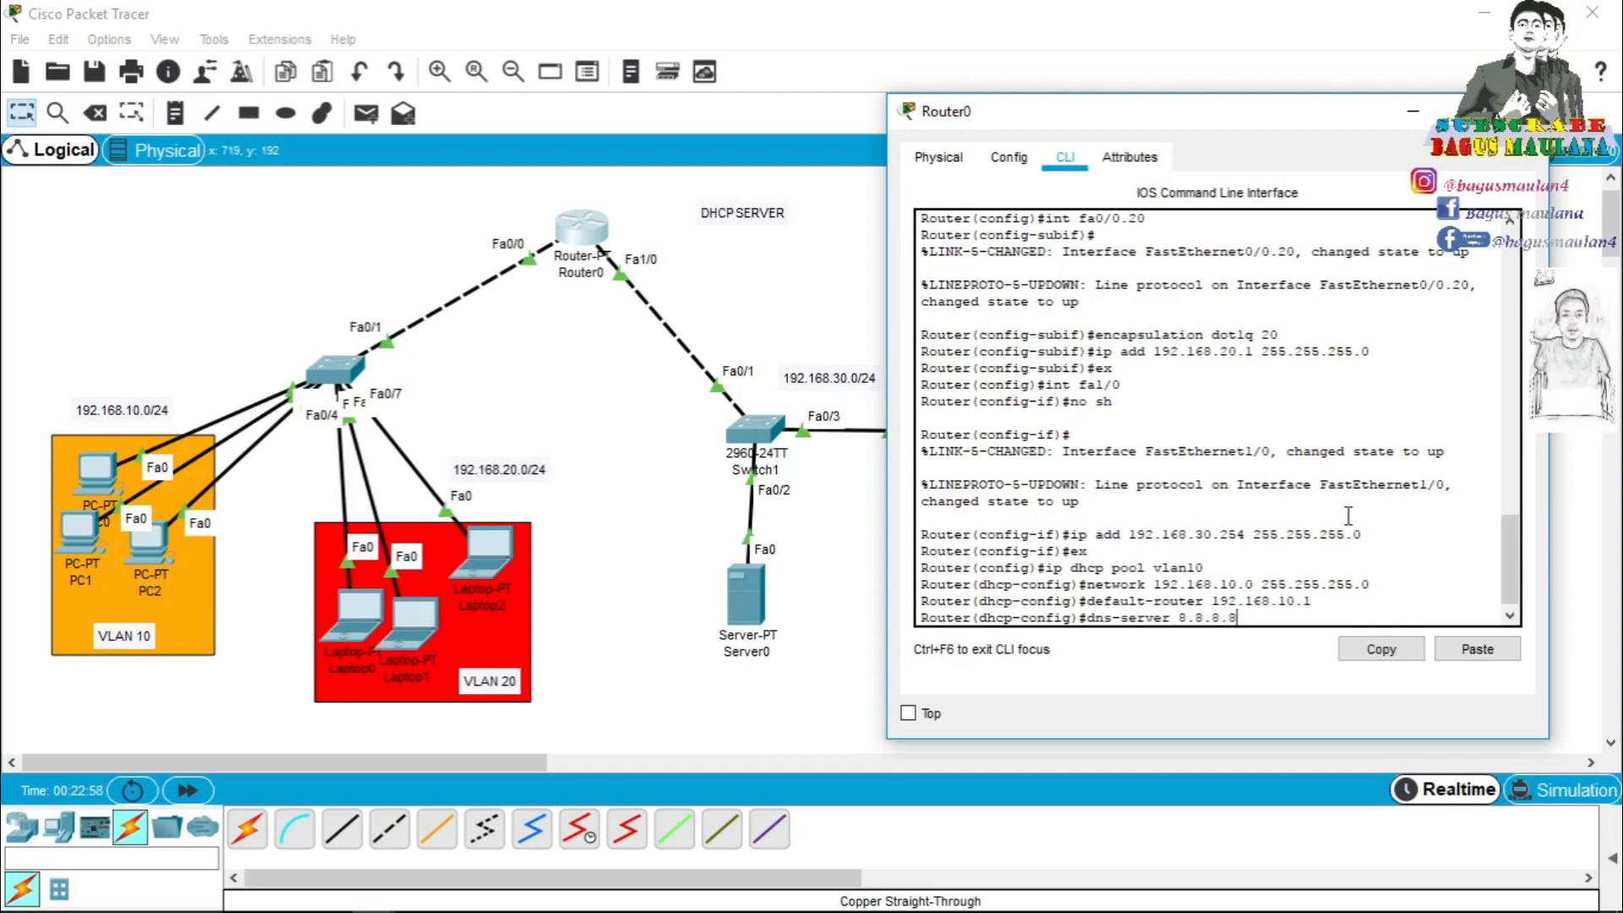
pyautogui.press('Return')
pyautogui.write('ex')
pyautogui.press('Return')
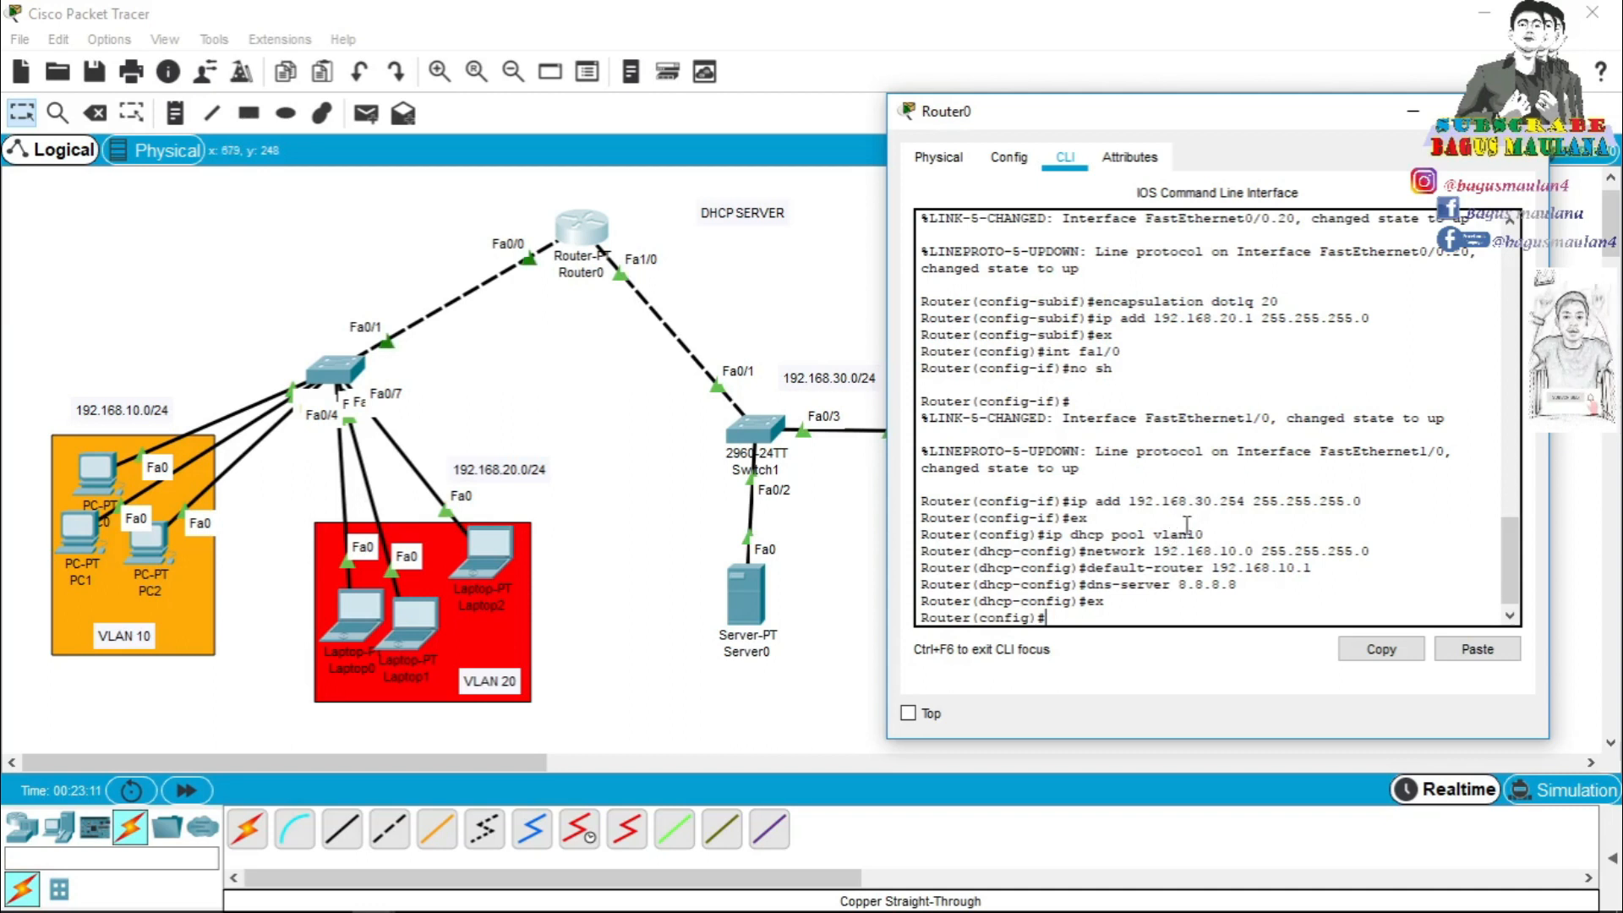
# Create DHCP pool vlan20 on Router0 for network 192.168.20.0 with mask 255.255.255.0.
pyautogui.write('p d')
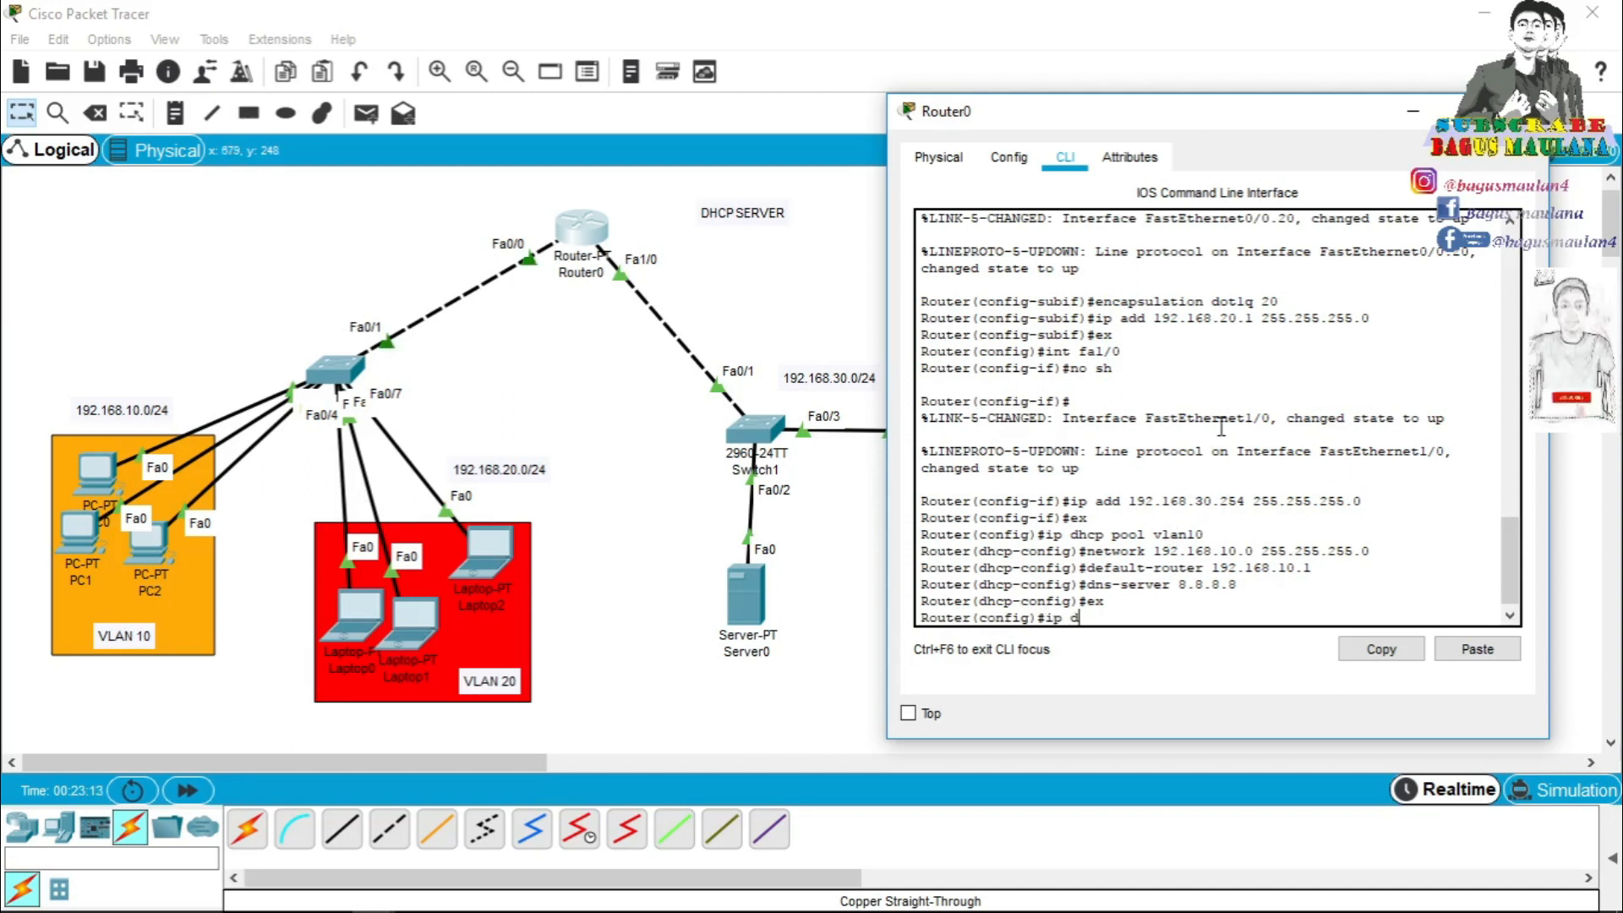
pyautogui.write('hcp vlan2')
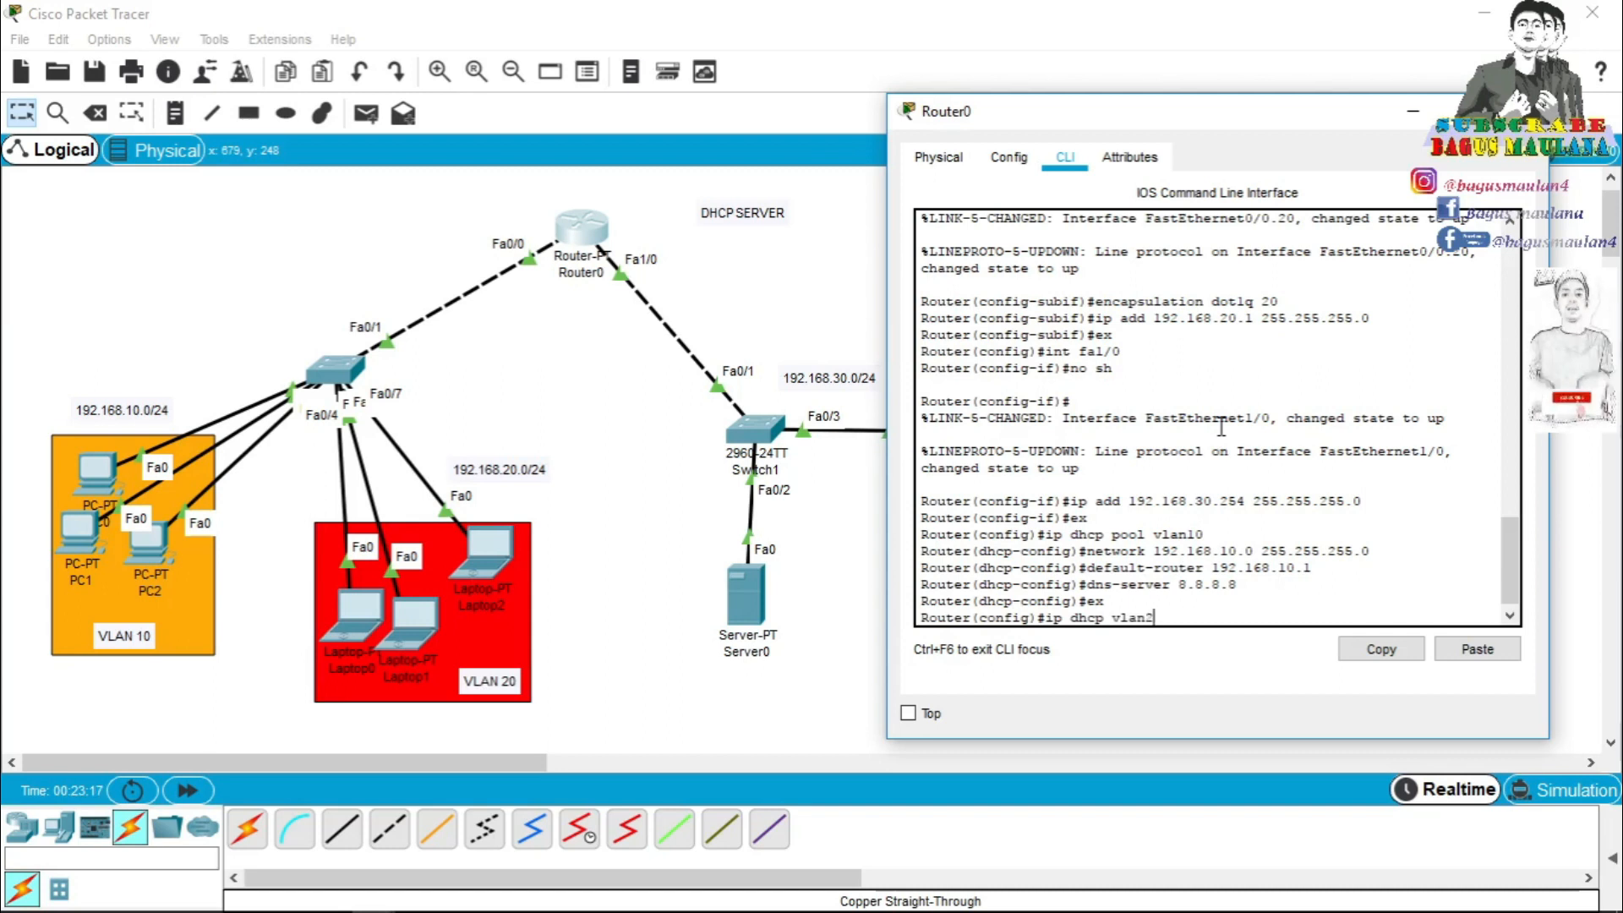
pyautogui.write('poo')
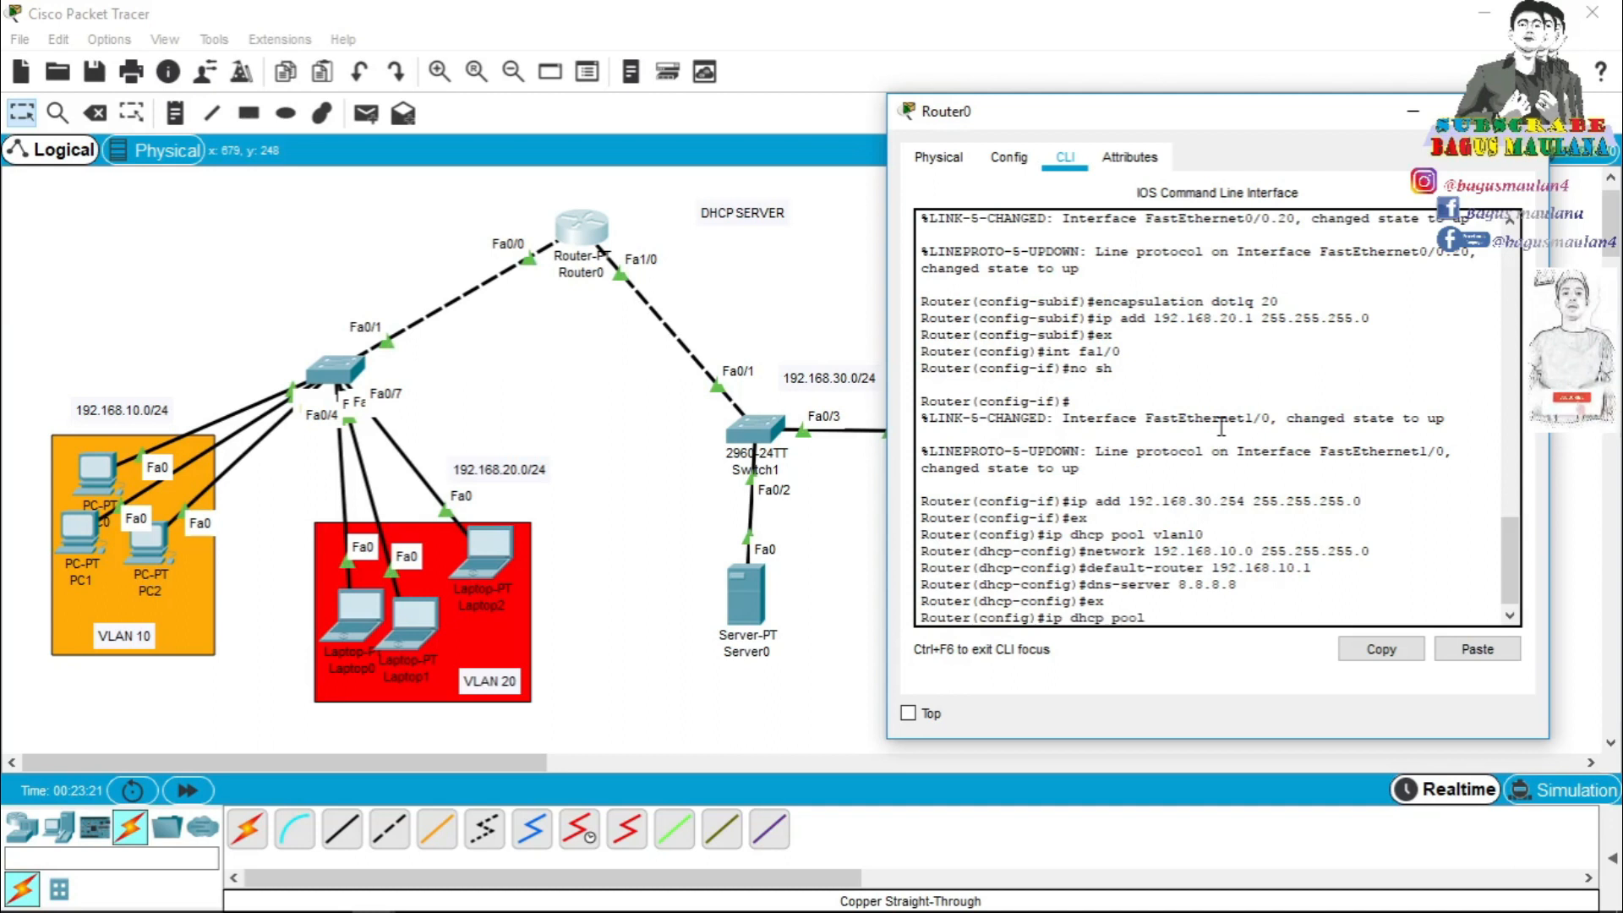
pyautogui.write('l vlan20')
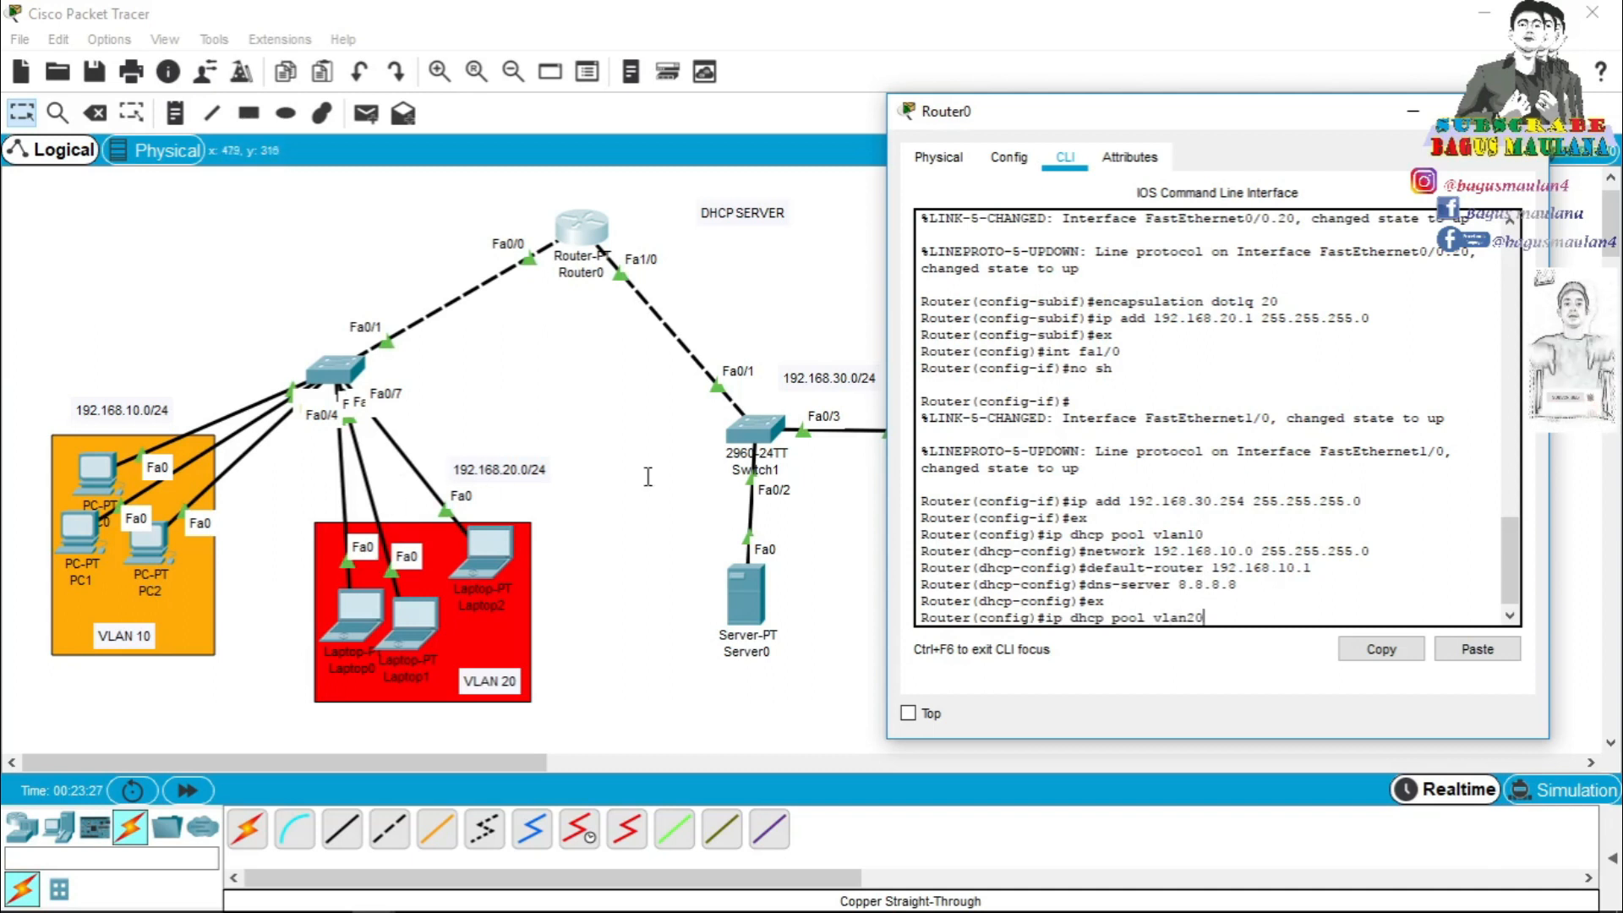
pyautogui.press('Return')
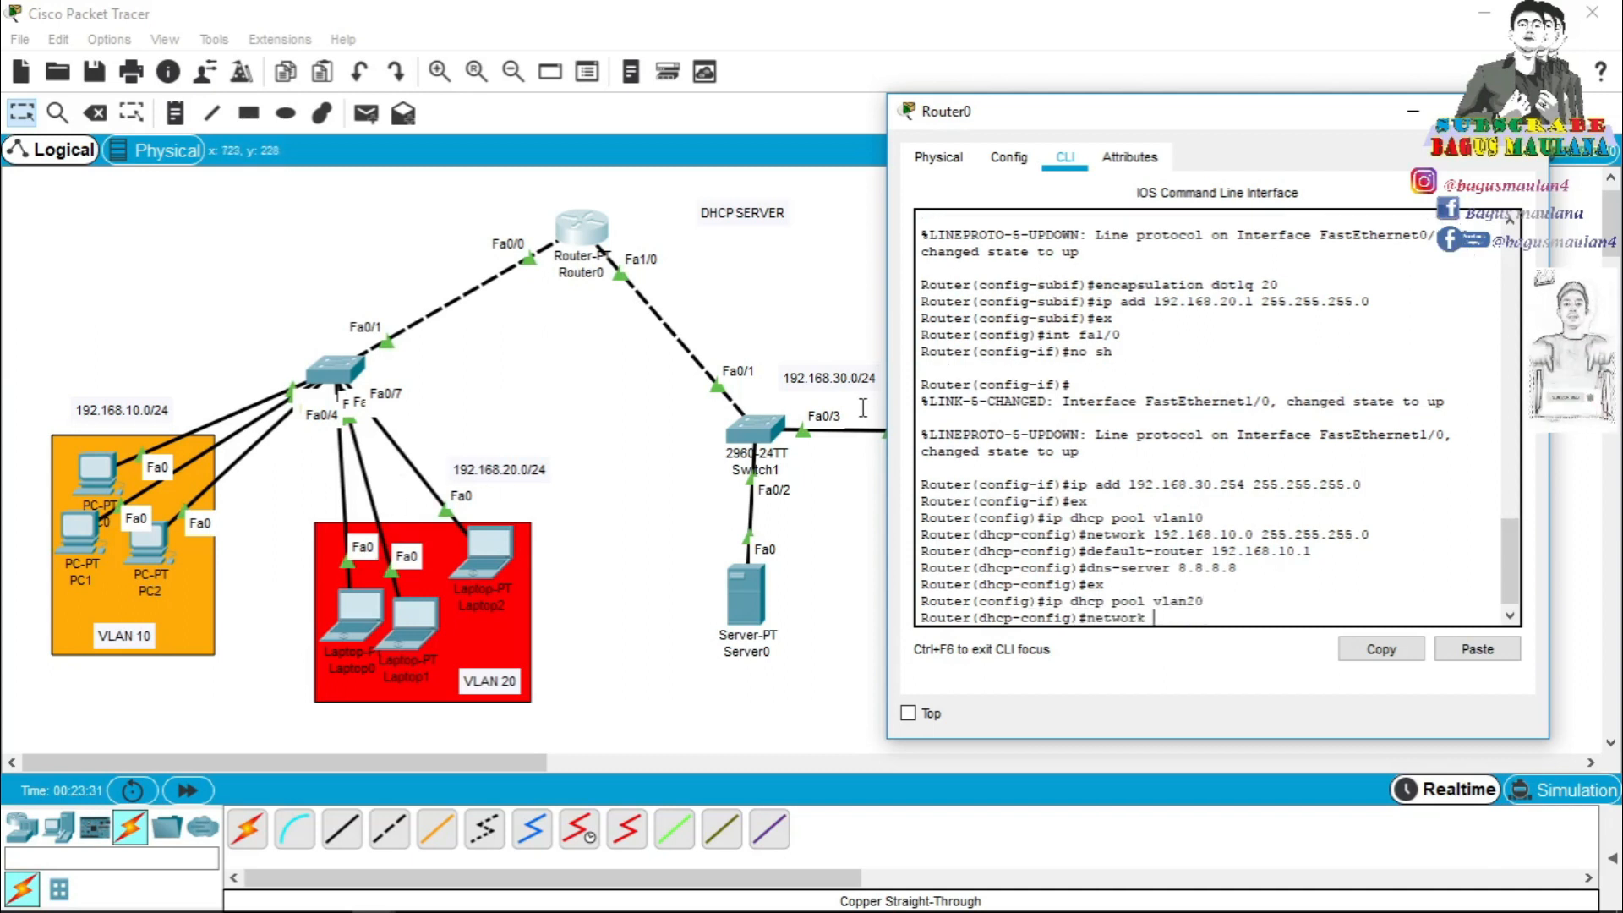
pyautogui.write('network 192.168.20.')
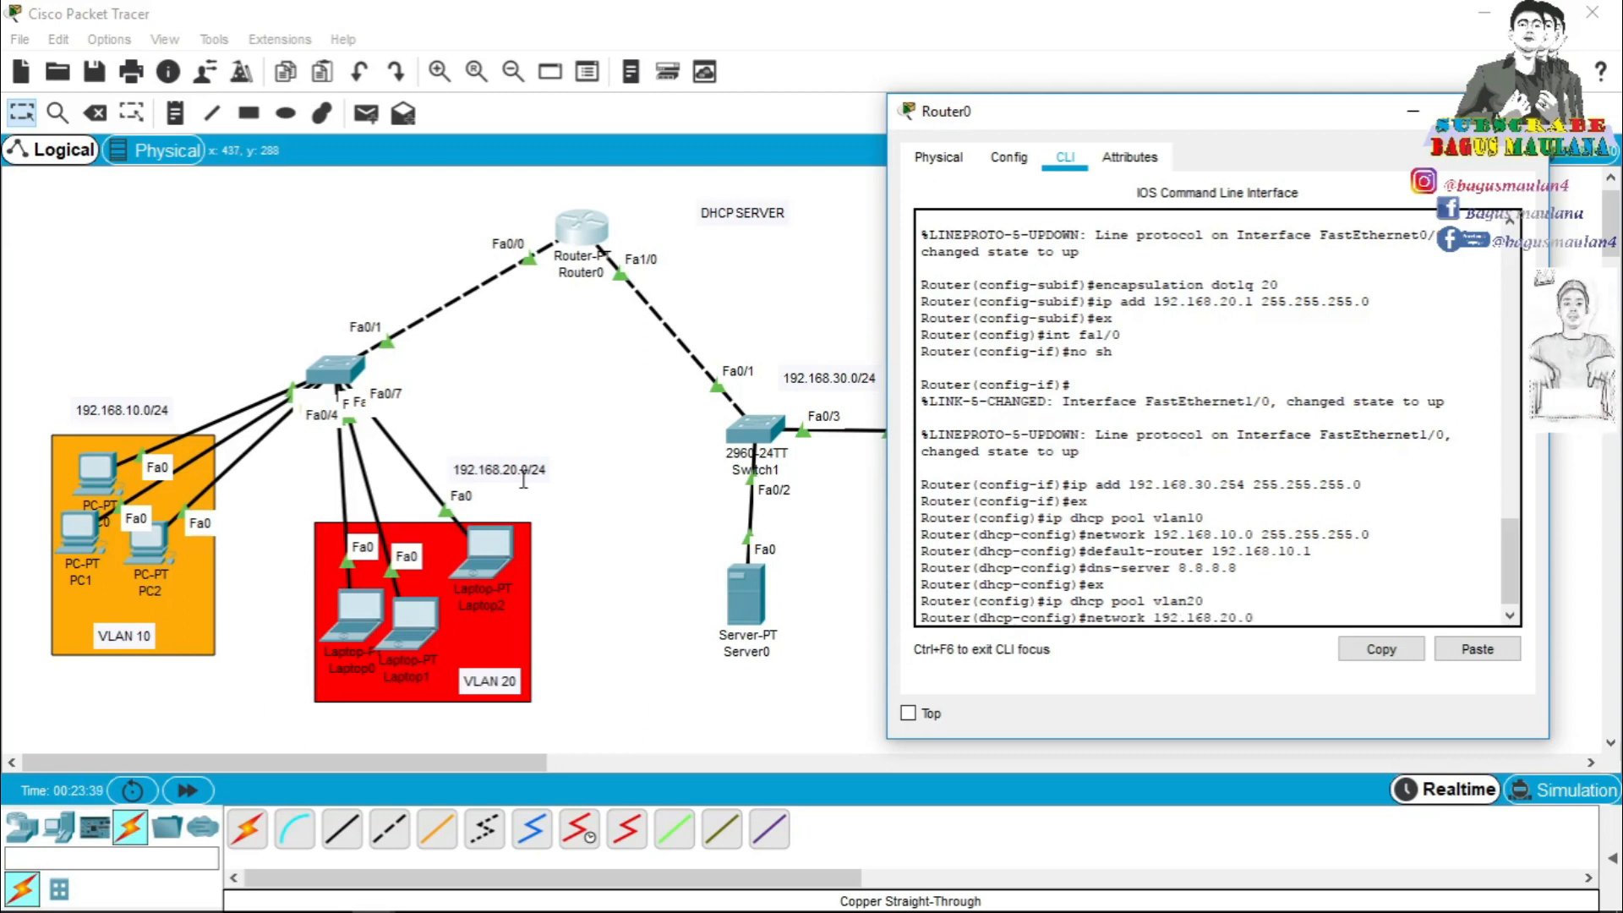
pyautogui.write('0 255')
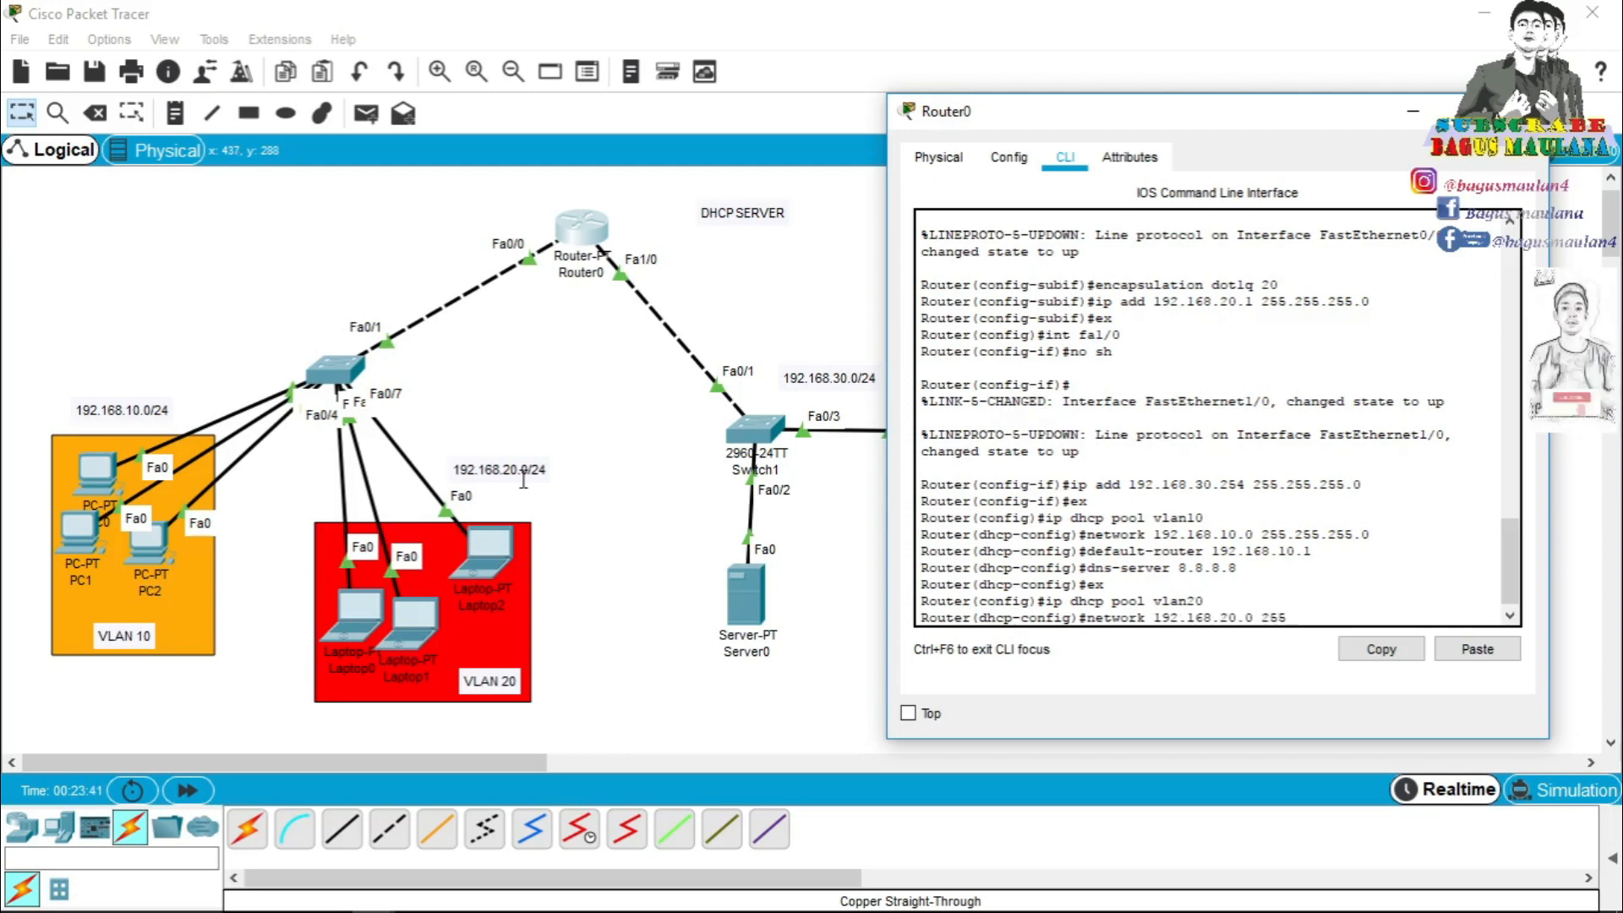
pyautogui.write('.255.255.0')
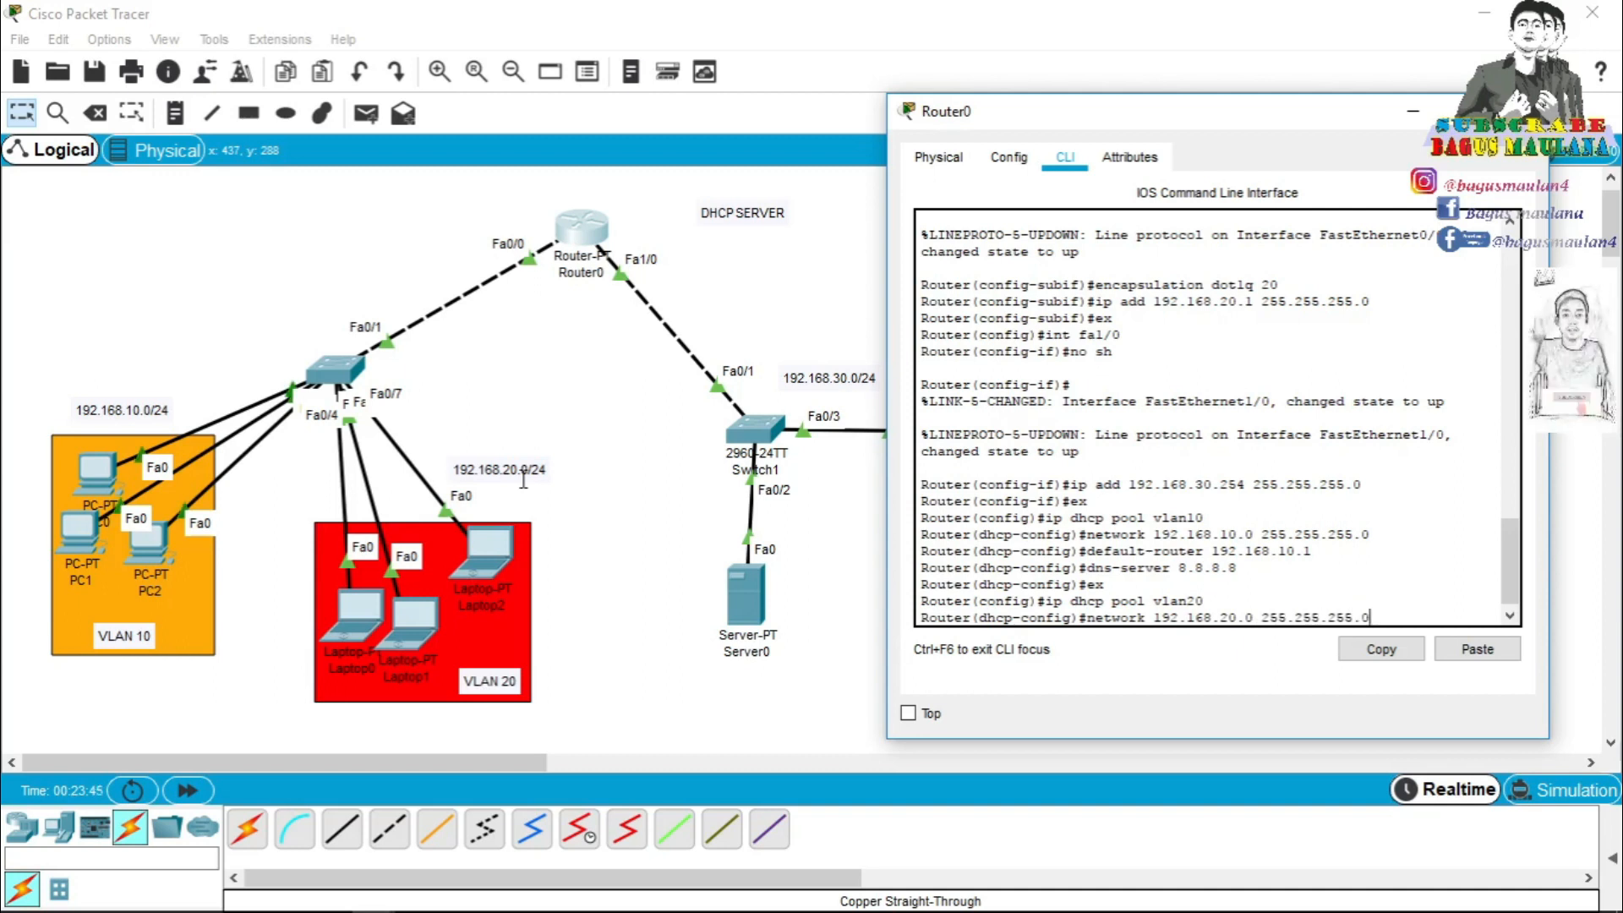
pyautogui.press('Return')
# Set the default router of DHCP pool vlan20 to 192.168.20.1.
pyautogui.write('defa')
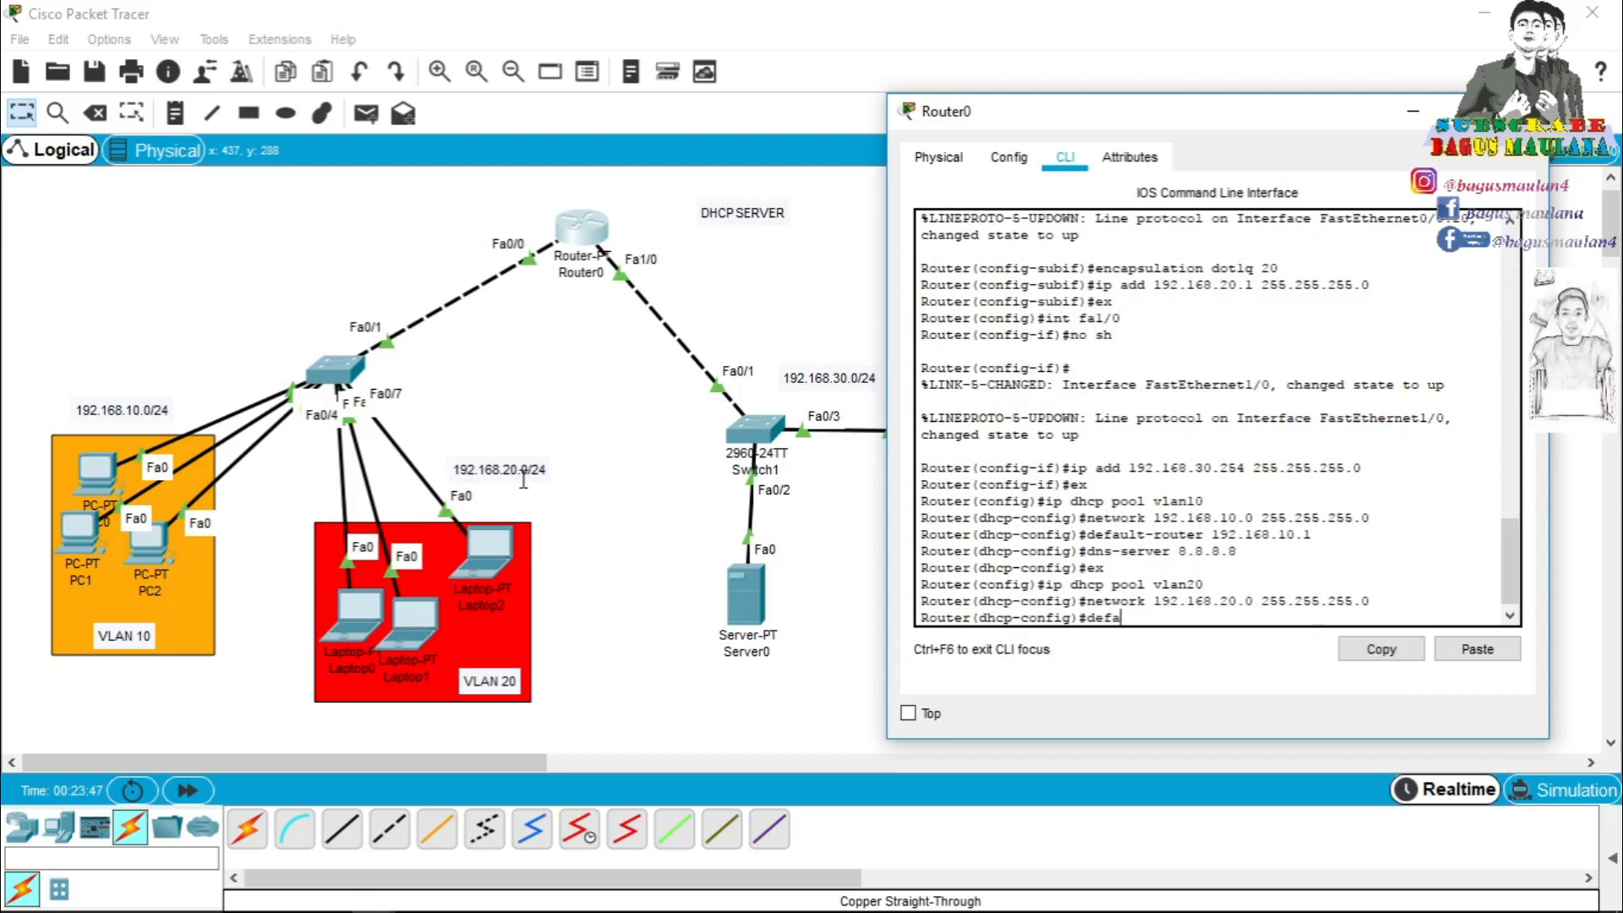
pyautogui.write('ult-router')
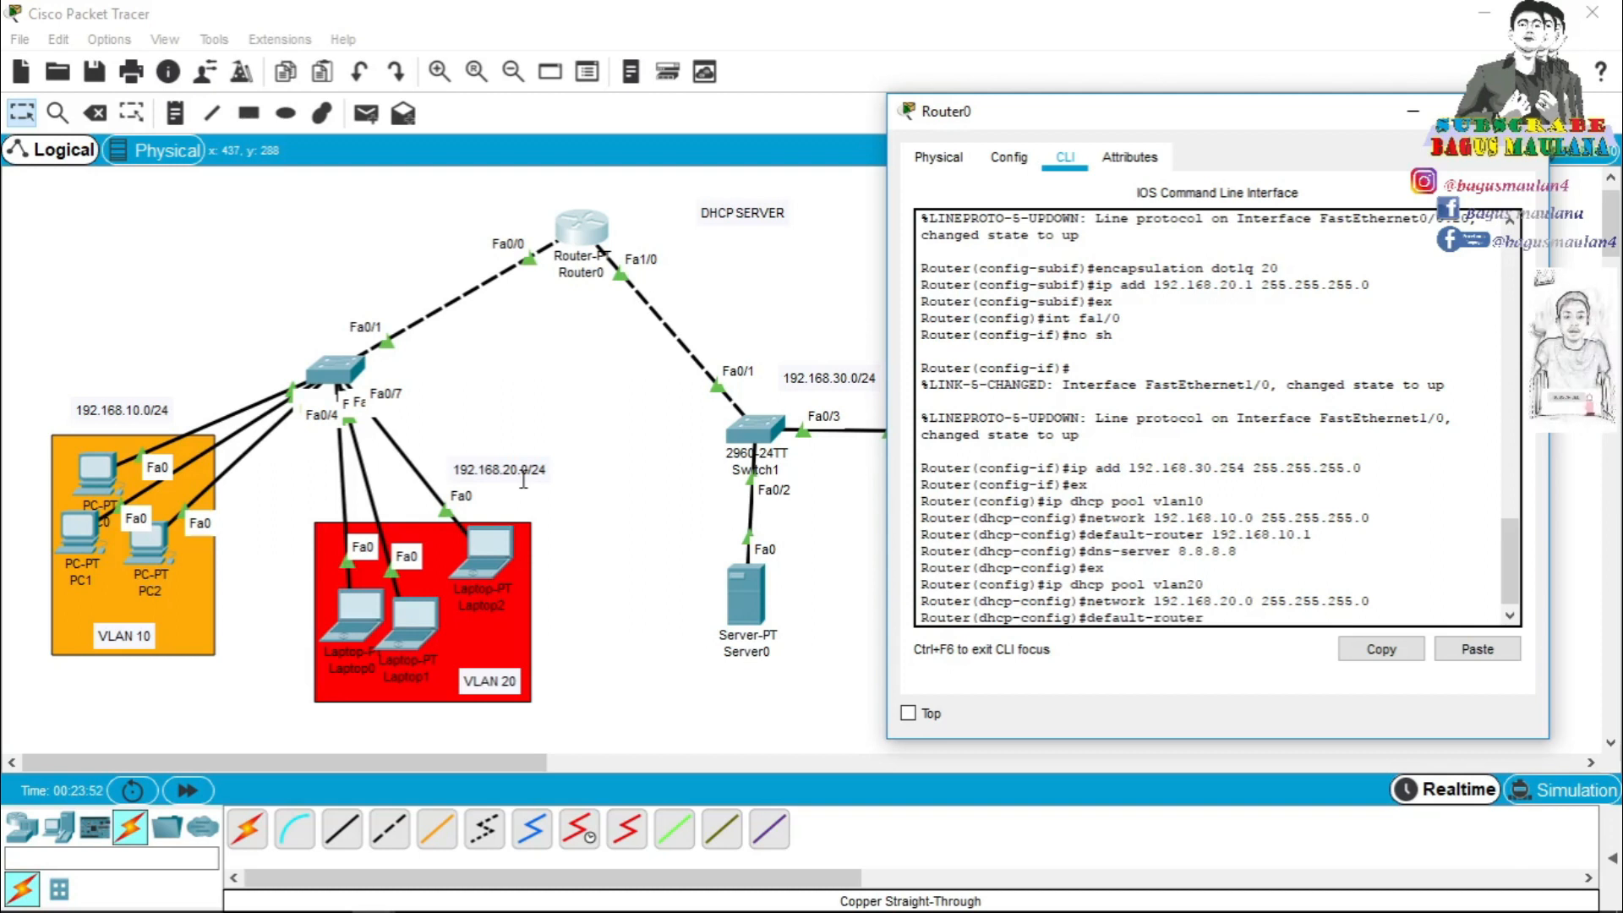
pyautogui.write(' 192.168')
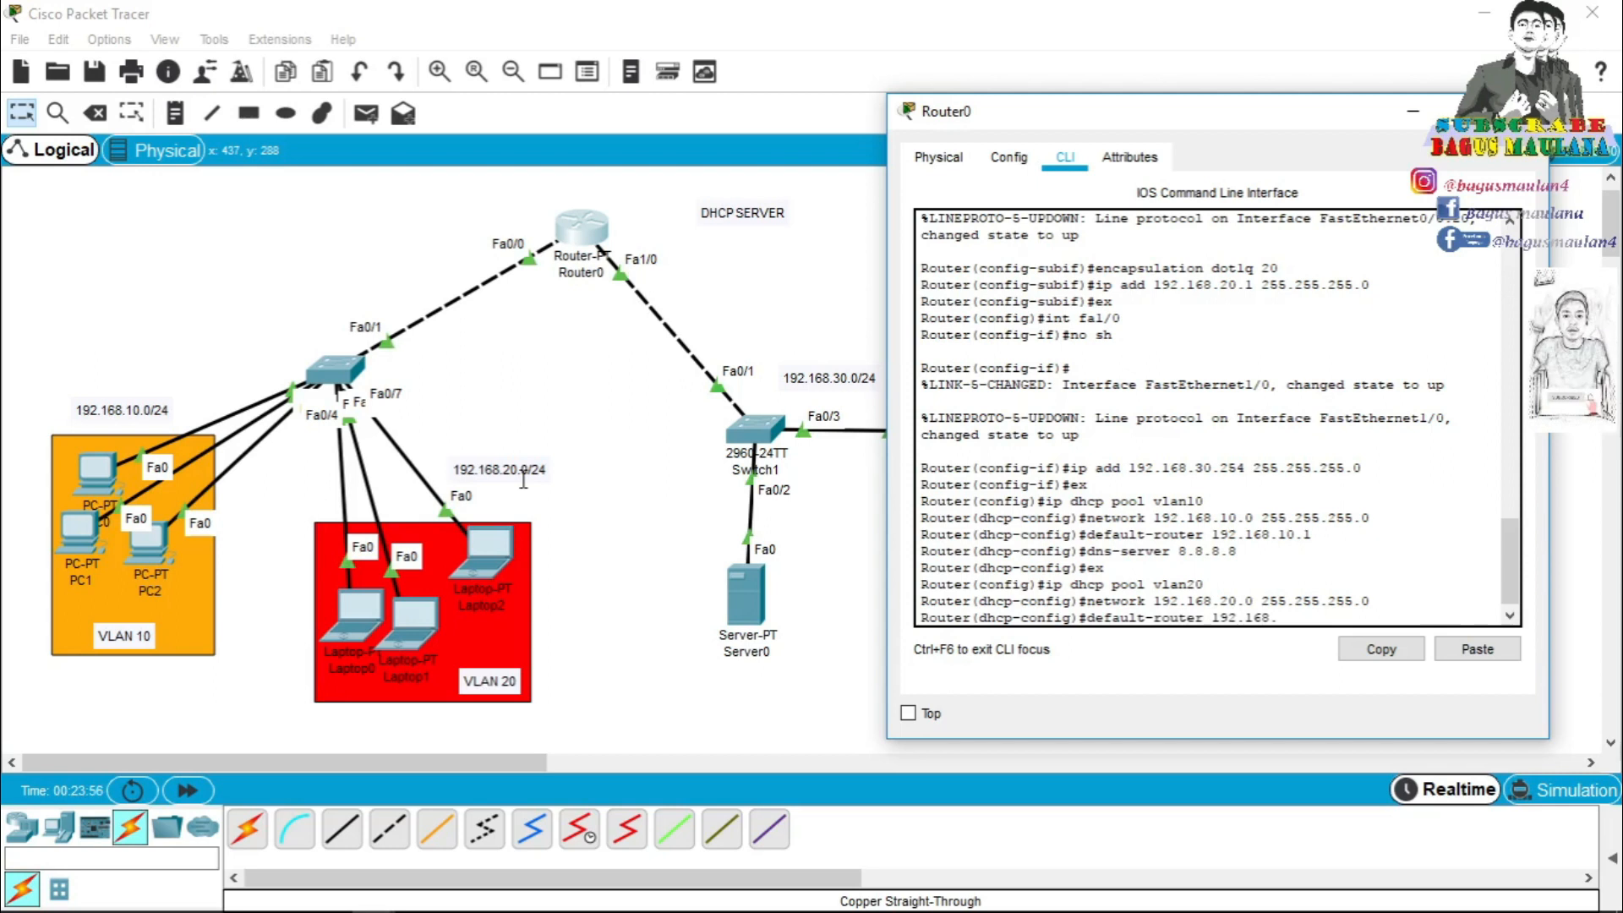
pyautogui.write('.20')
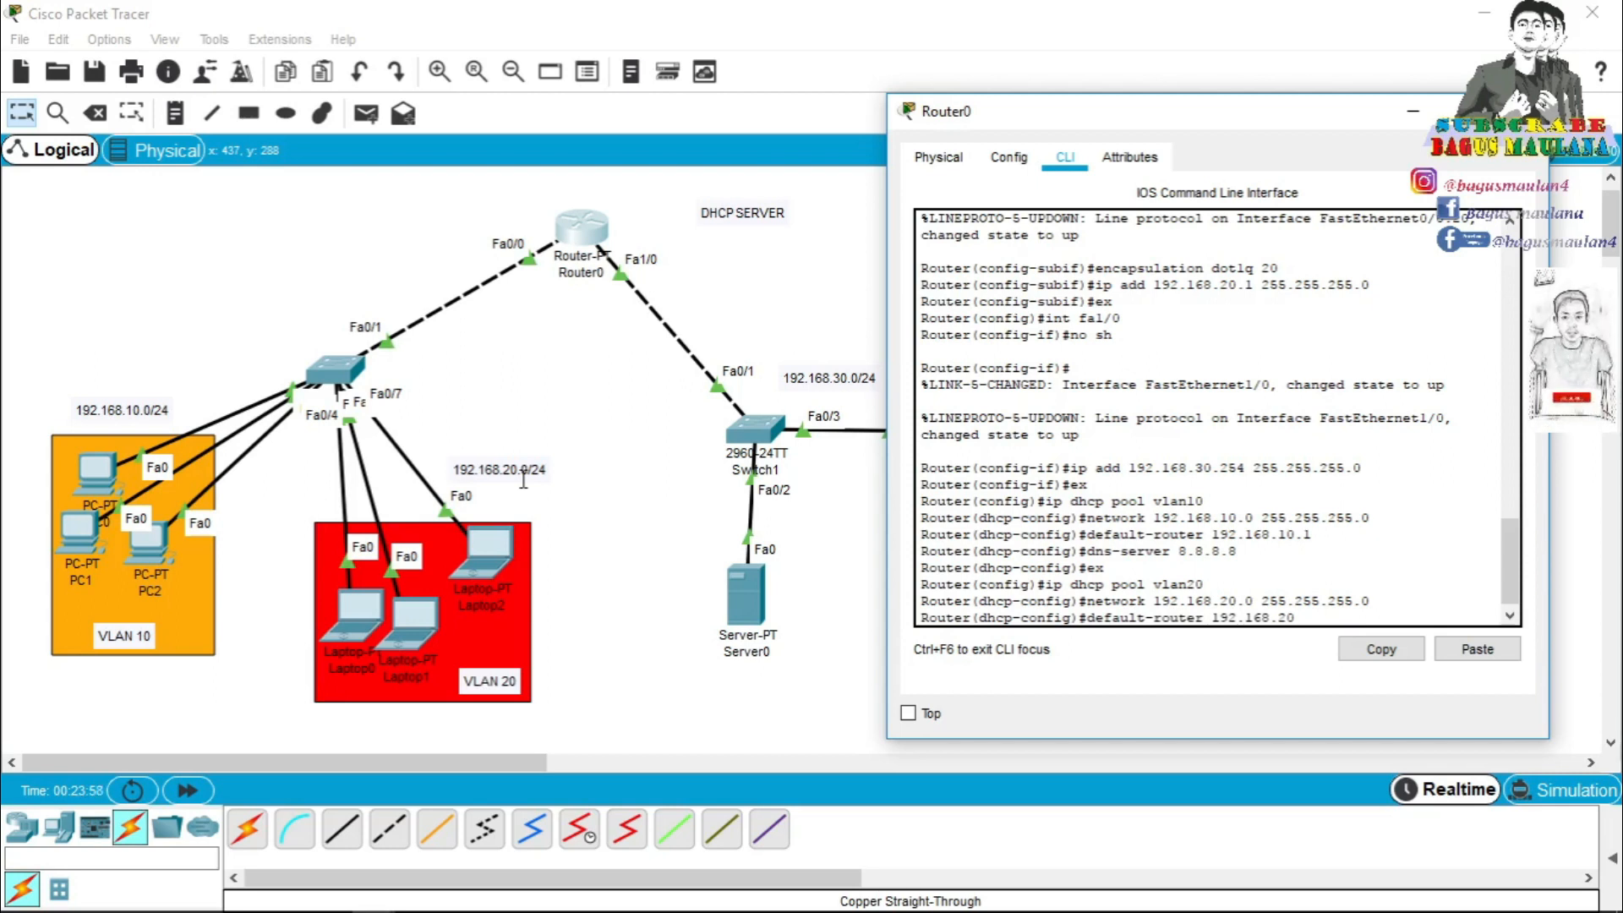
pyautogui.write('.1')
pyautogui.press('Return')
# Set the DNS server of DHCP pool vlan20 to 8.8.8.8, exit the pool configuration, and close Router0's window.
pyautogui.write('dns-server')
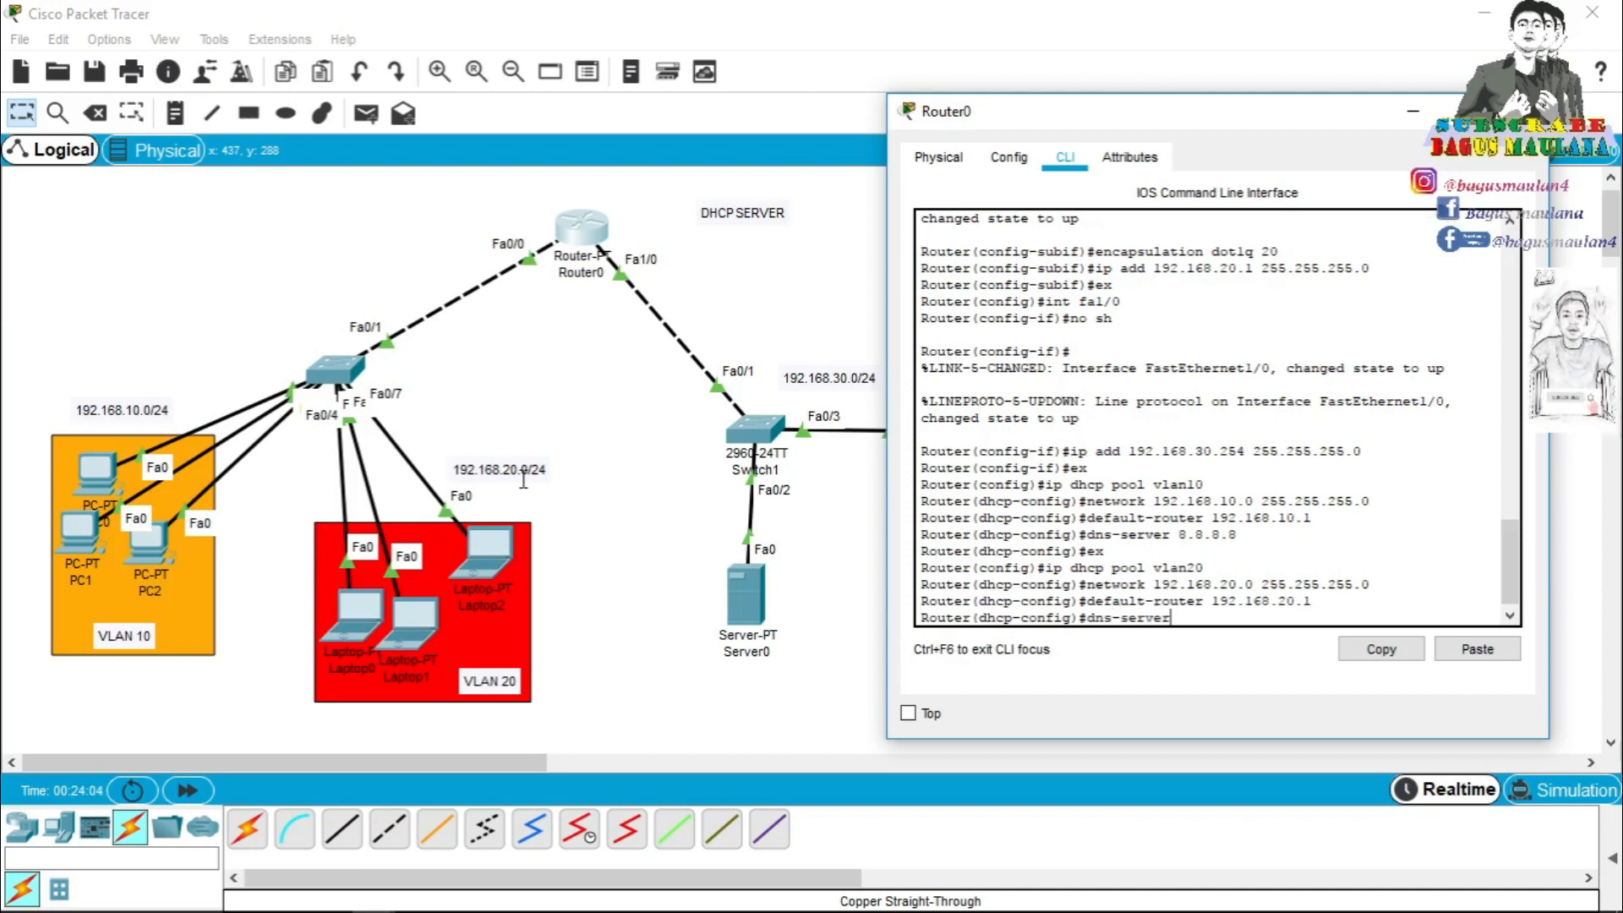
pyautogui.write(' 8.8.8.8')
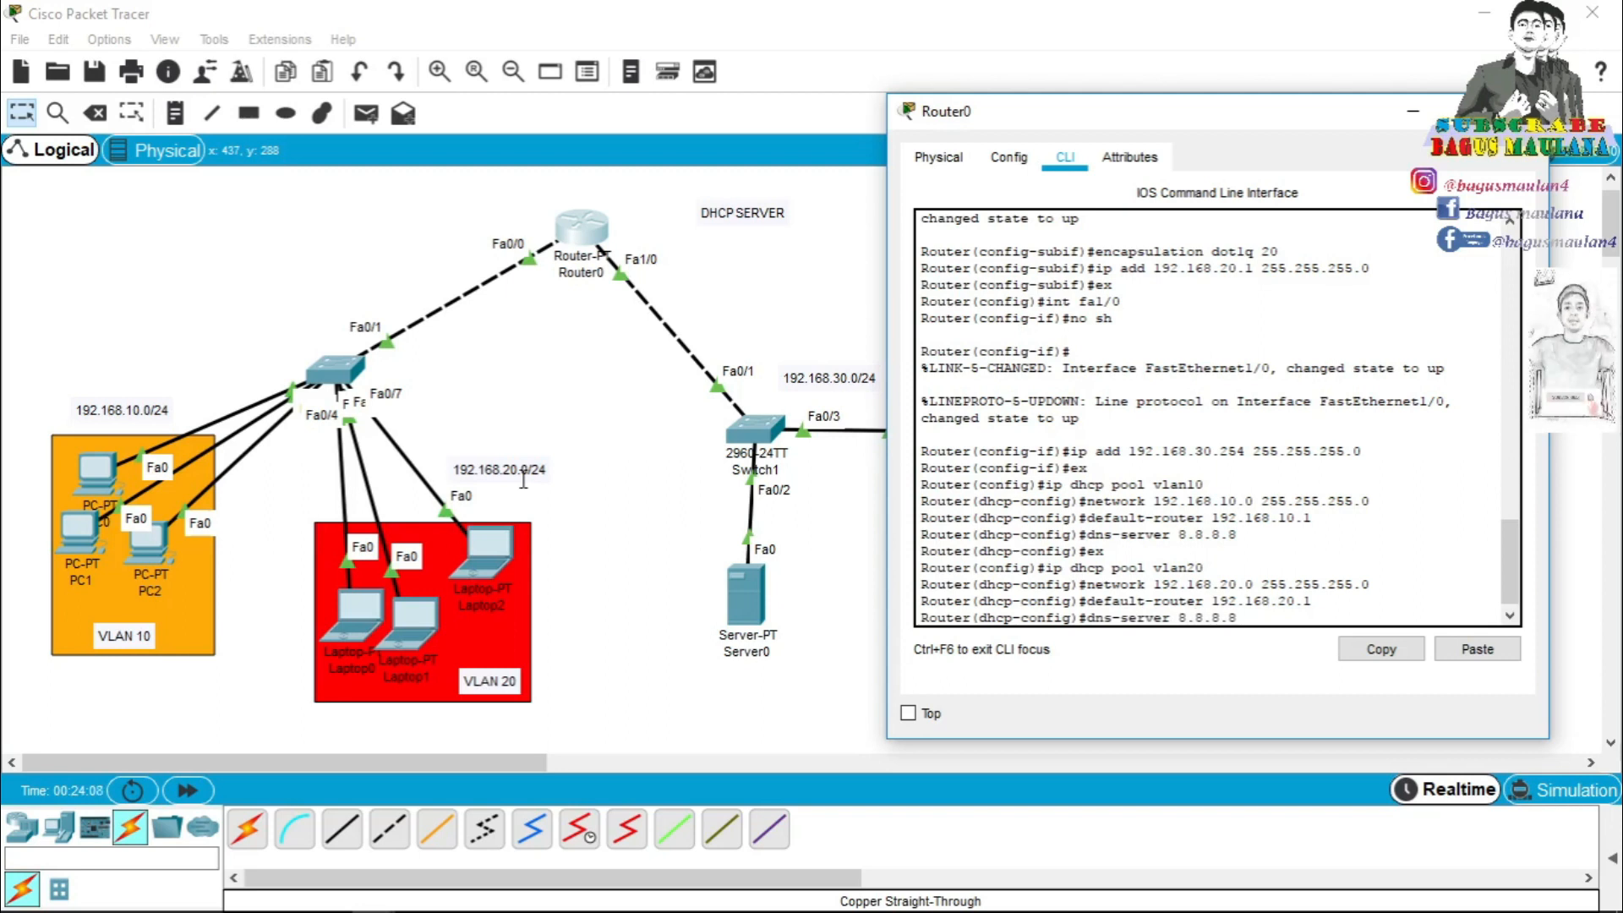
pyautogui.press('Return')
pyautogui.write('ex')
pyautogui.press('Return')
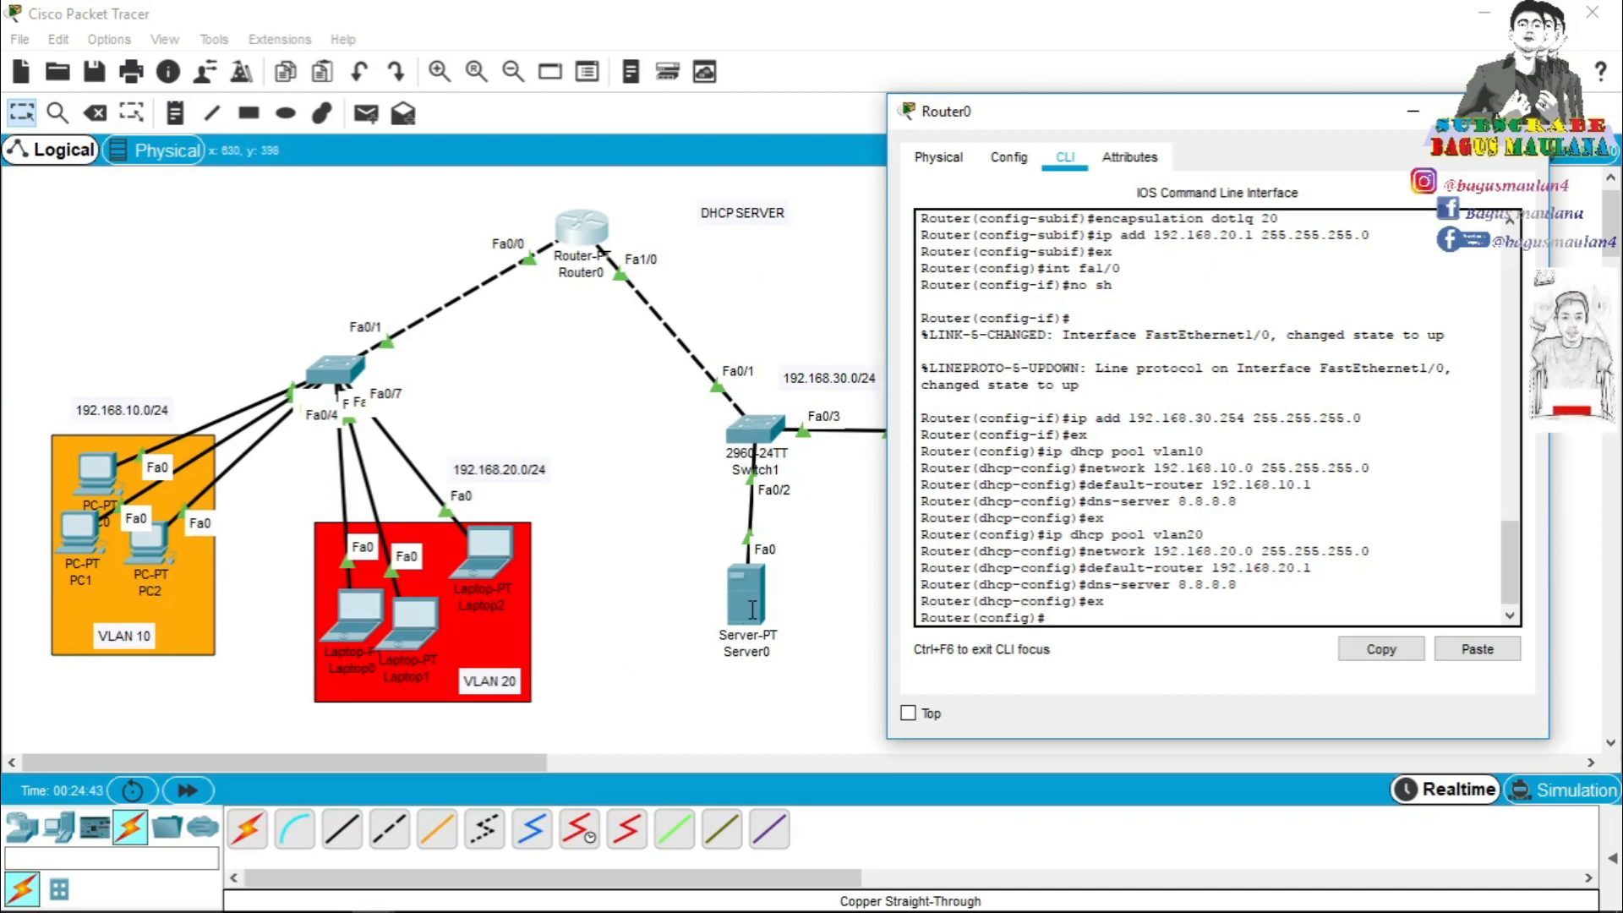
pyautogui.click(1521, 111)
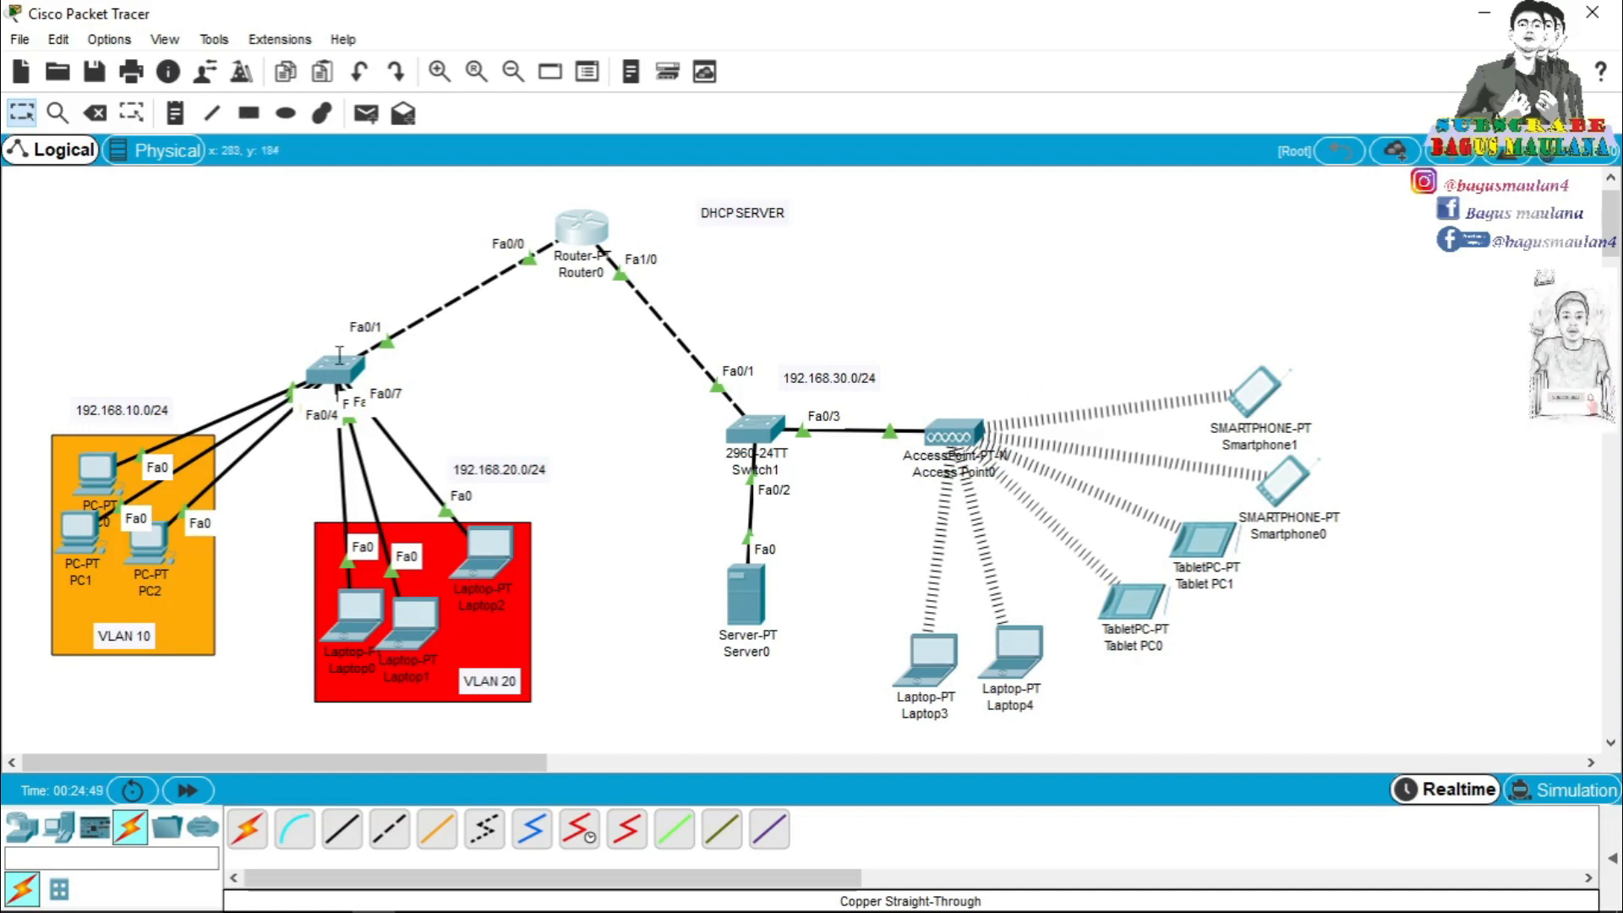
# Set interface fa0/1 on Switch0 to trunk mode, and fast-forward the simulation time.
pyautogui.moveTo(329, 366)
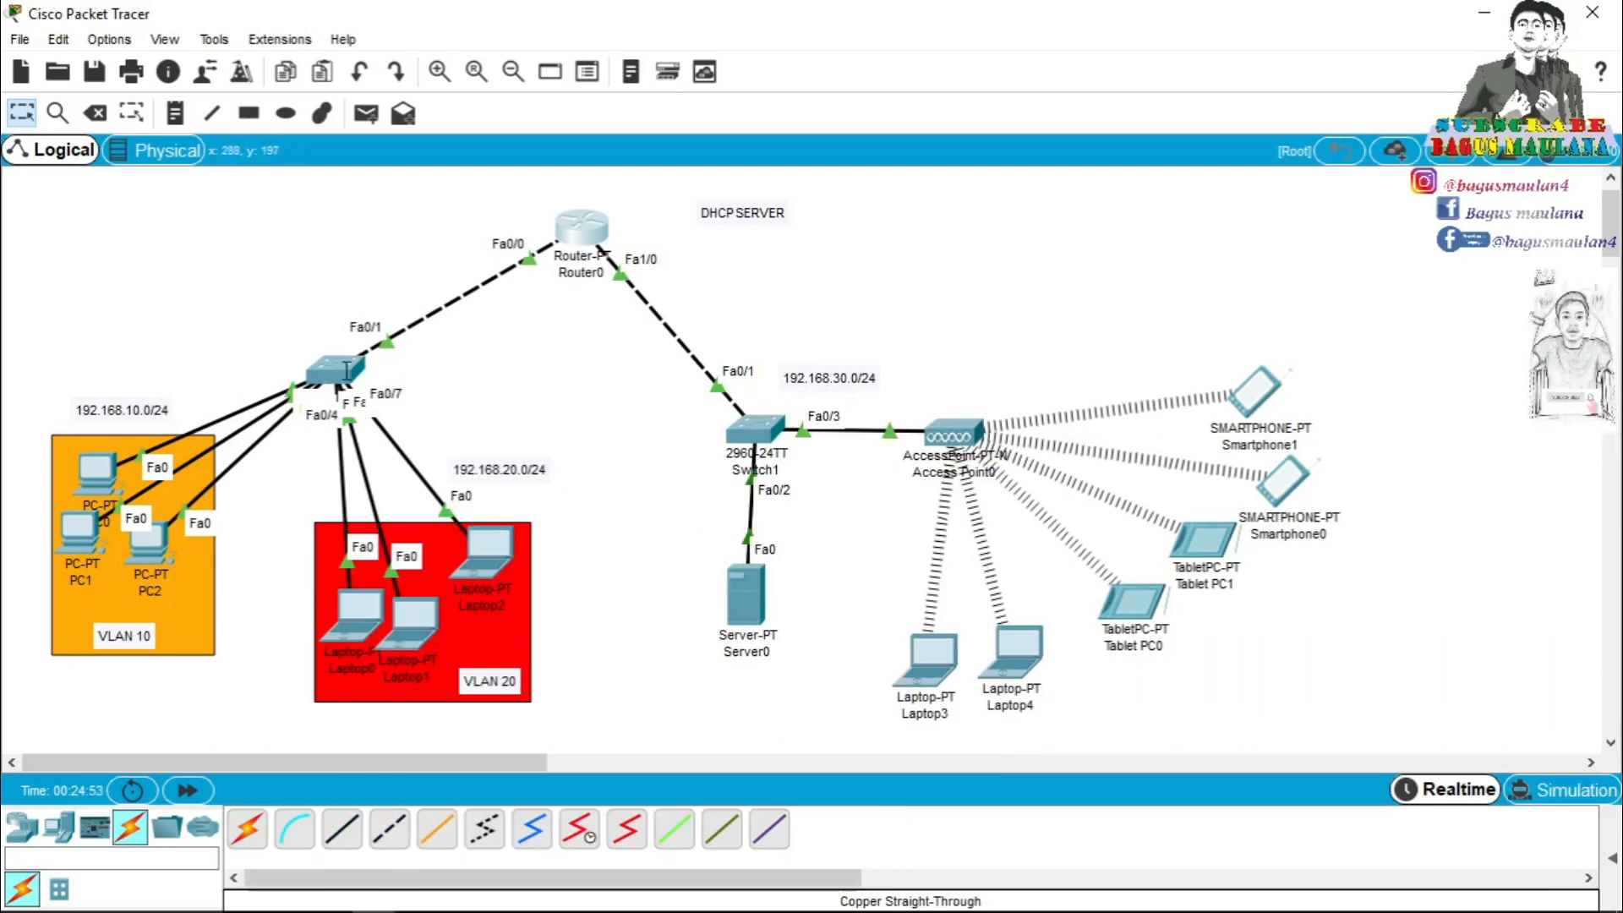
pyautogui.click(323, 381)
pyautogui.moveTo(707, 145); pyautogui.dragTo(843, 150)
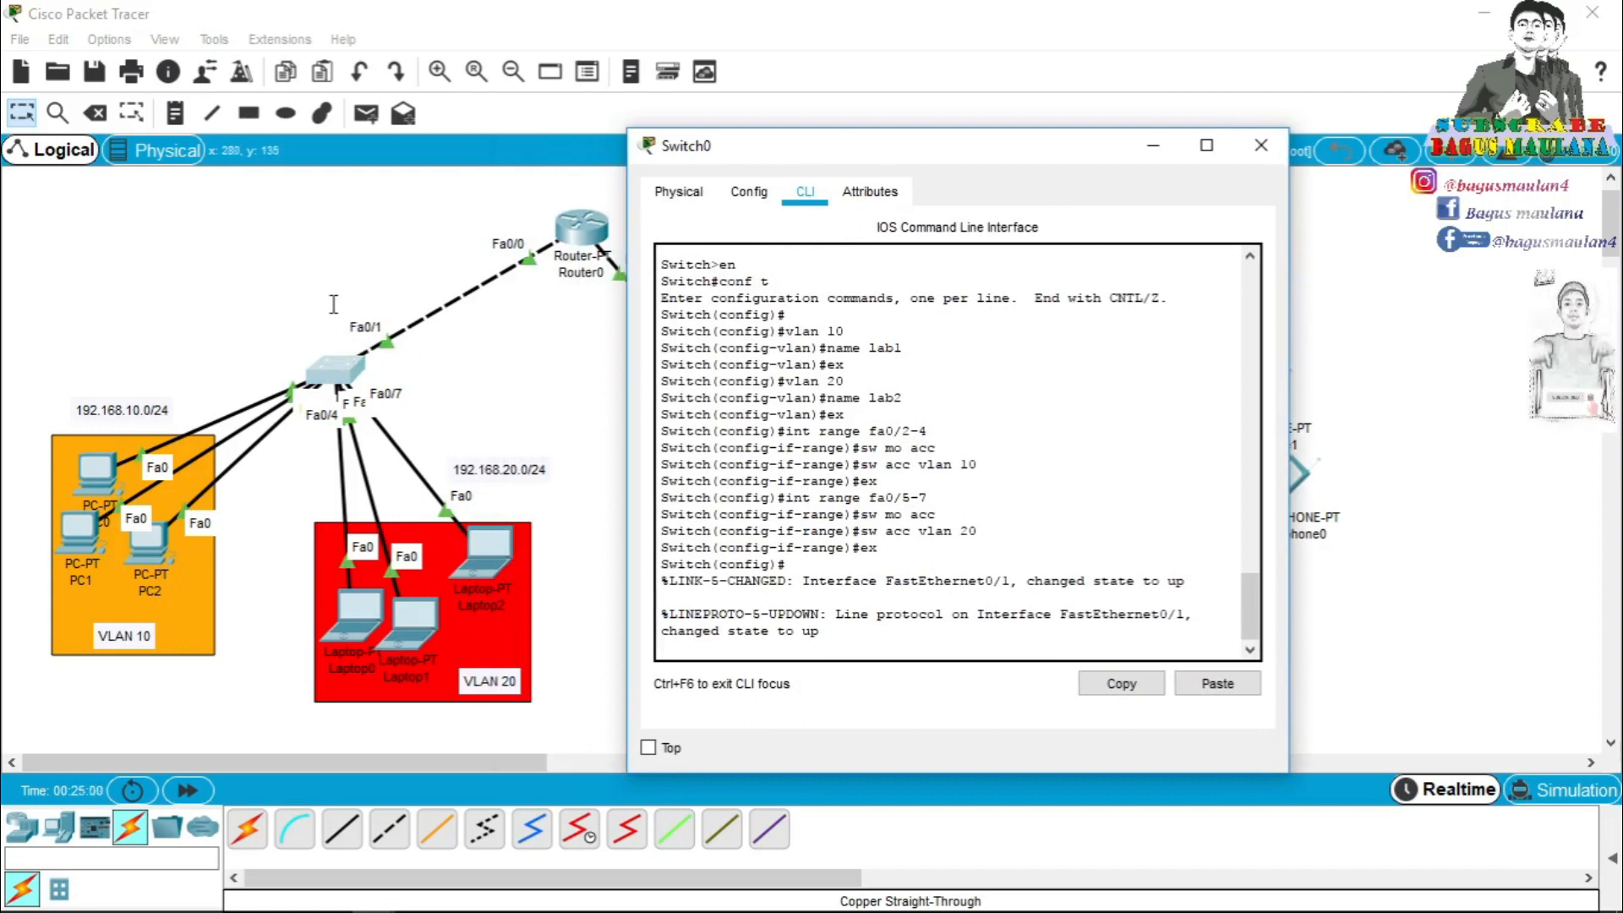
pyautogui.press('Return')
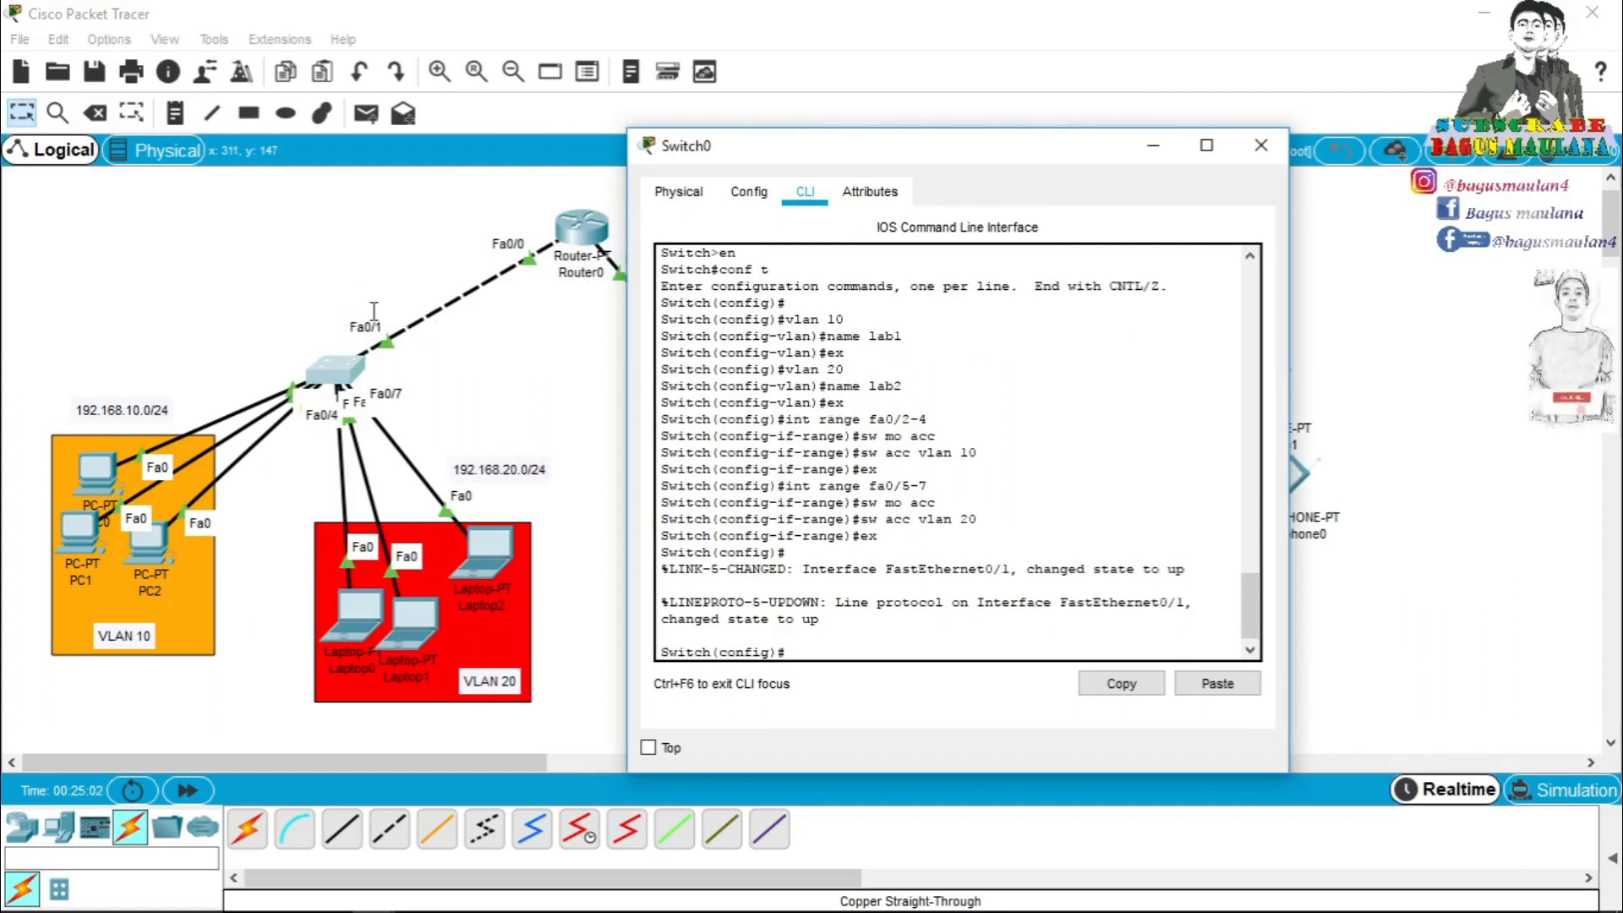
pyautogui.write('int')
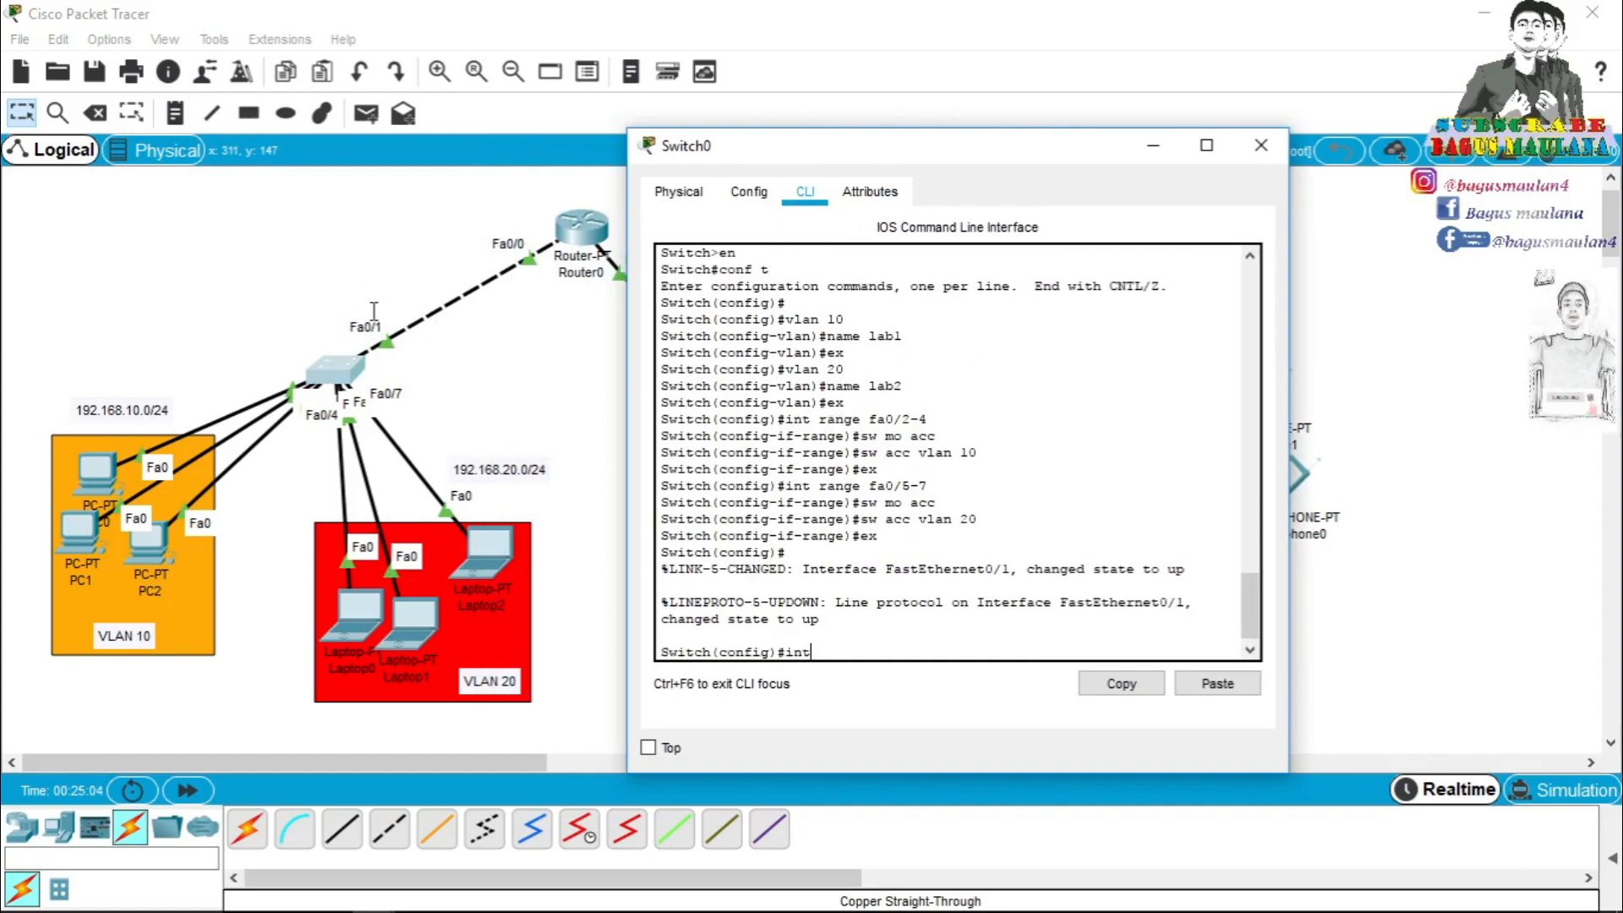
pyautogui.write(' fa')
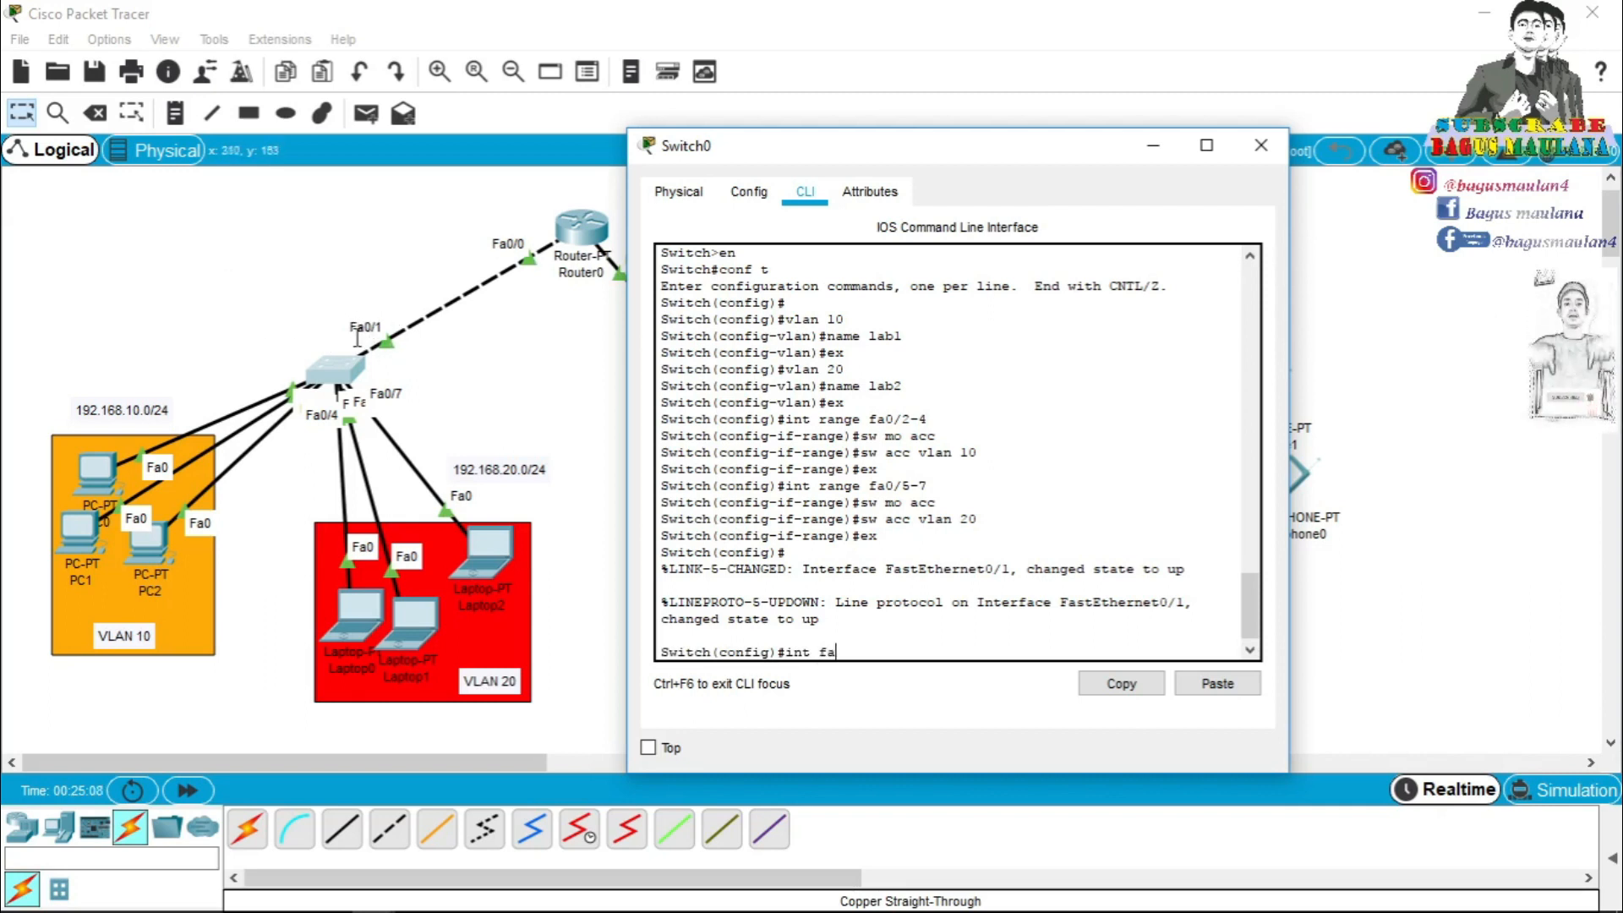
pyautogui.write('0')
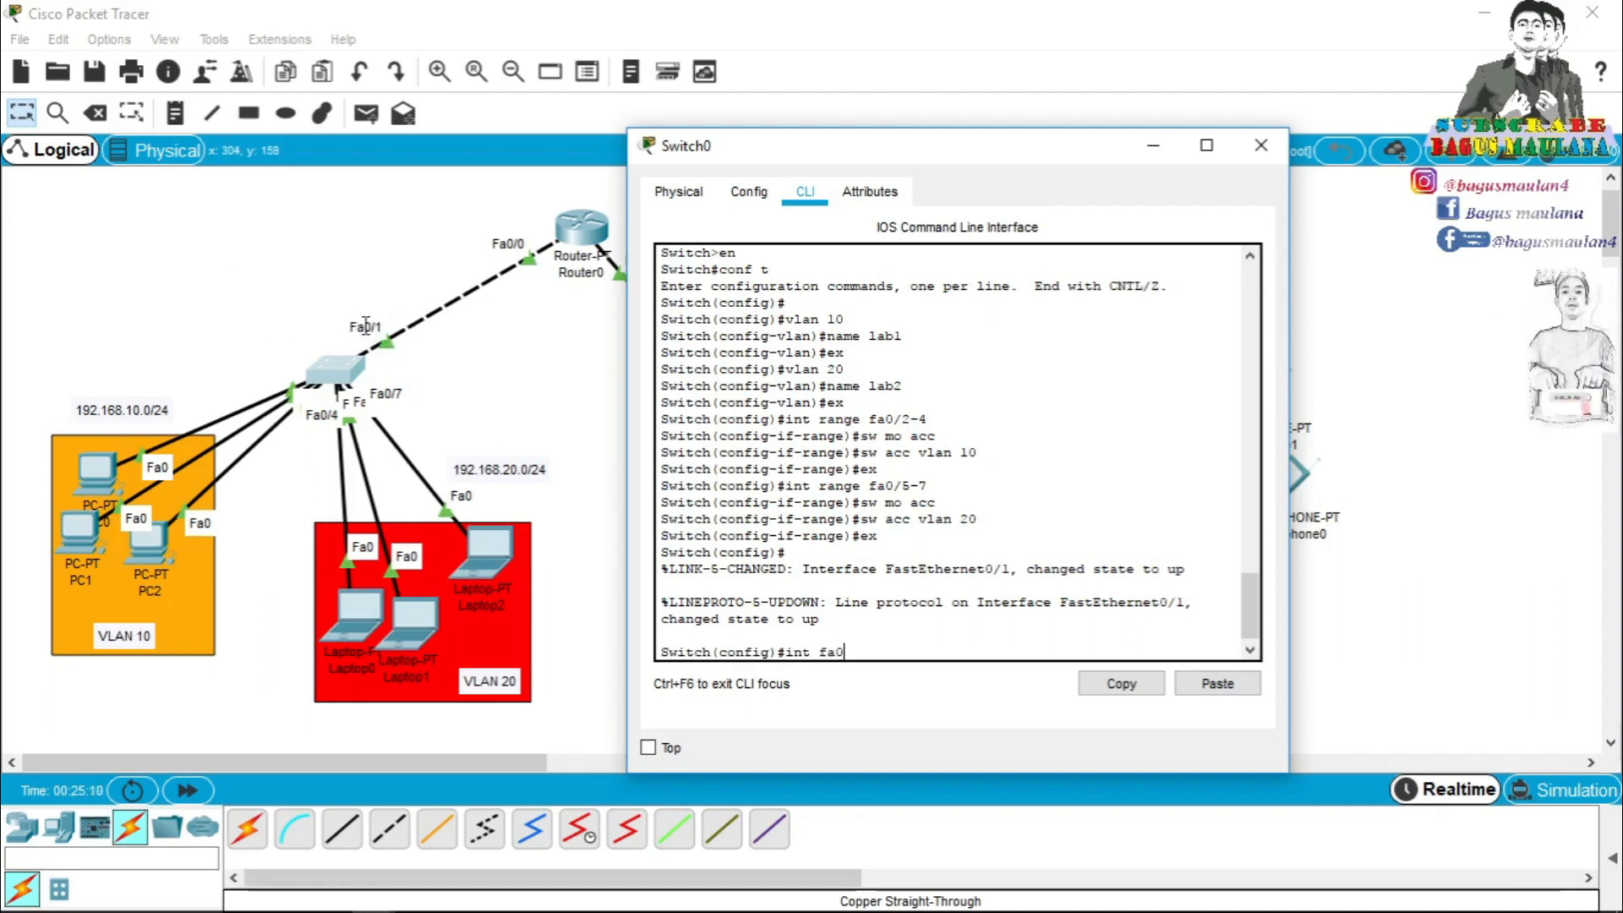
pyautogui.write('/1')
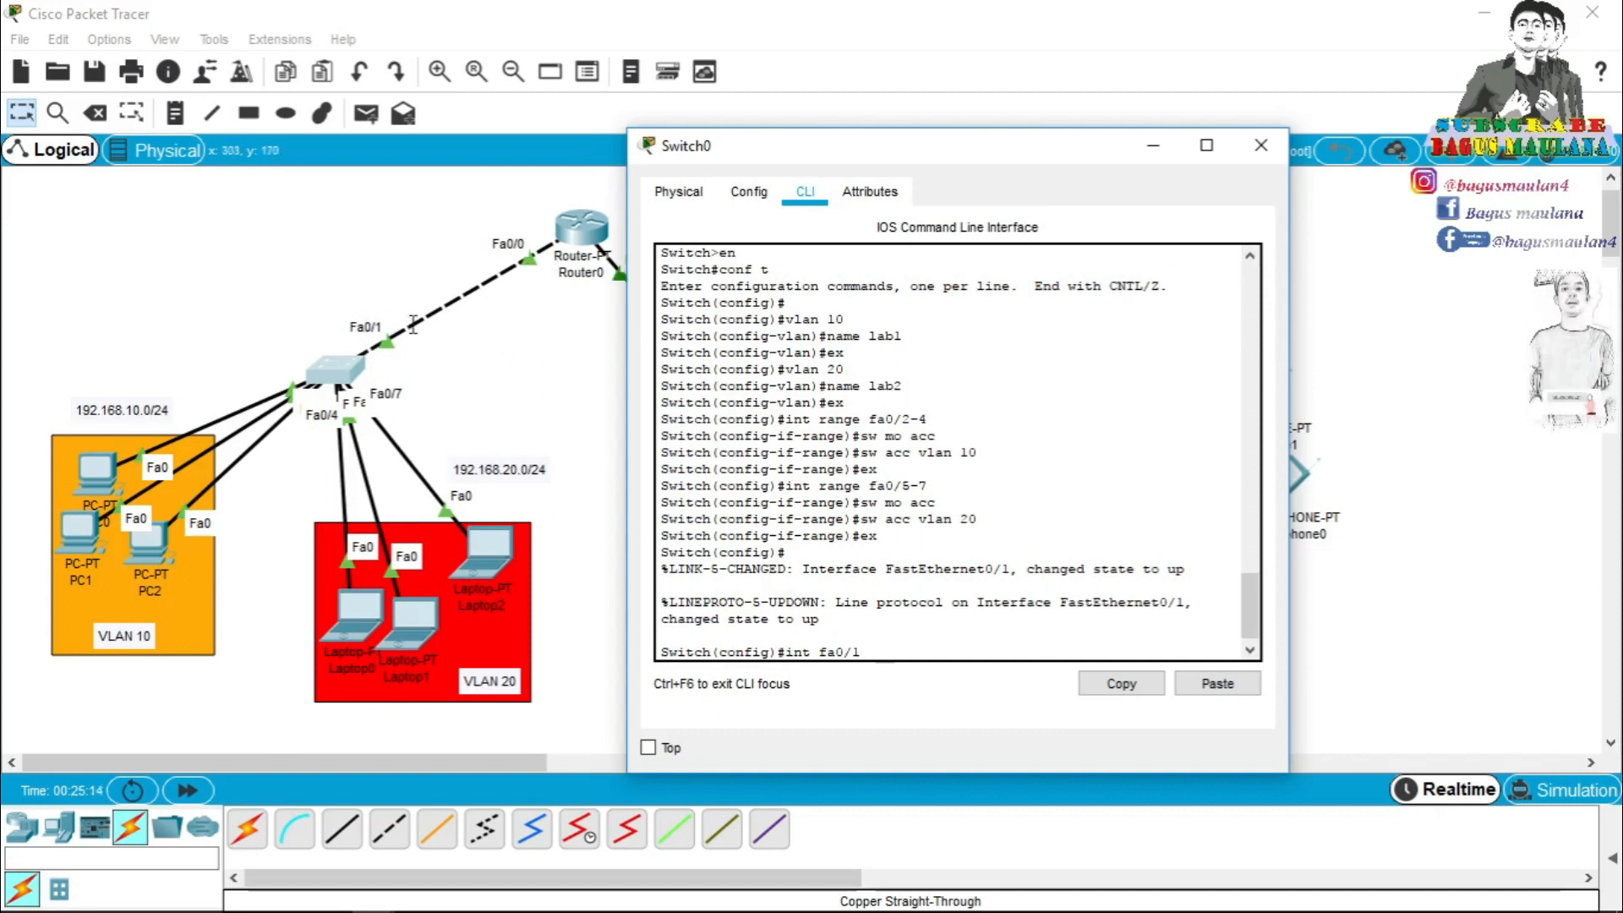
pyautogui.press('Return')
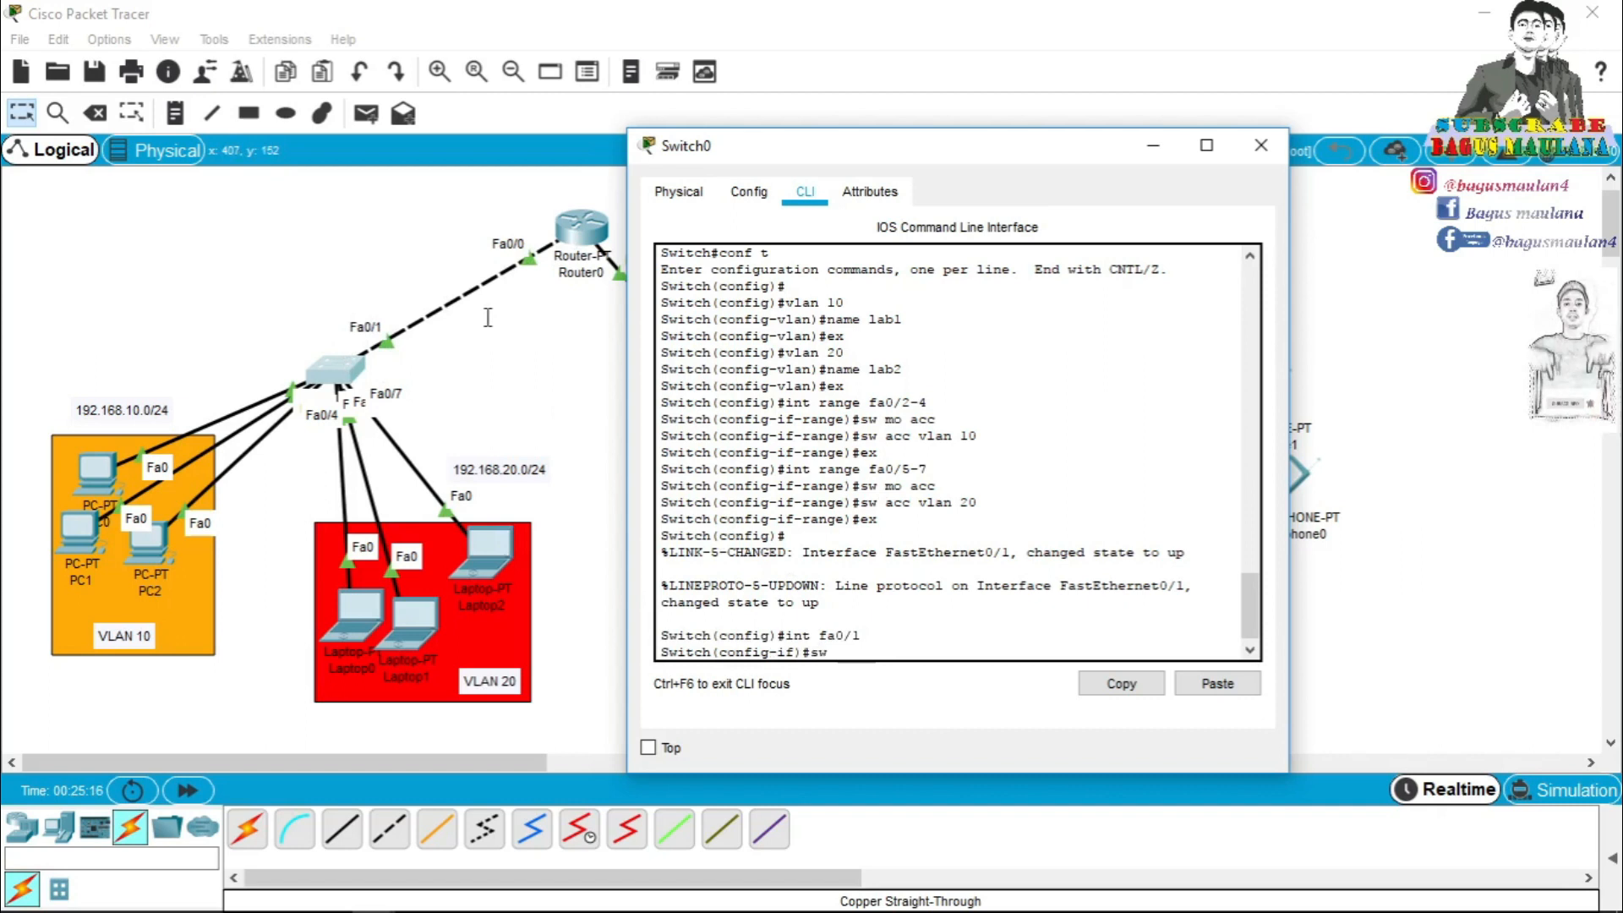
pyautogui.write('sw mo tr')
pyautogui.press('Return')
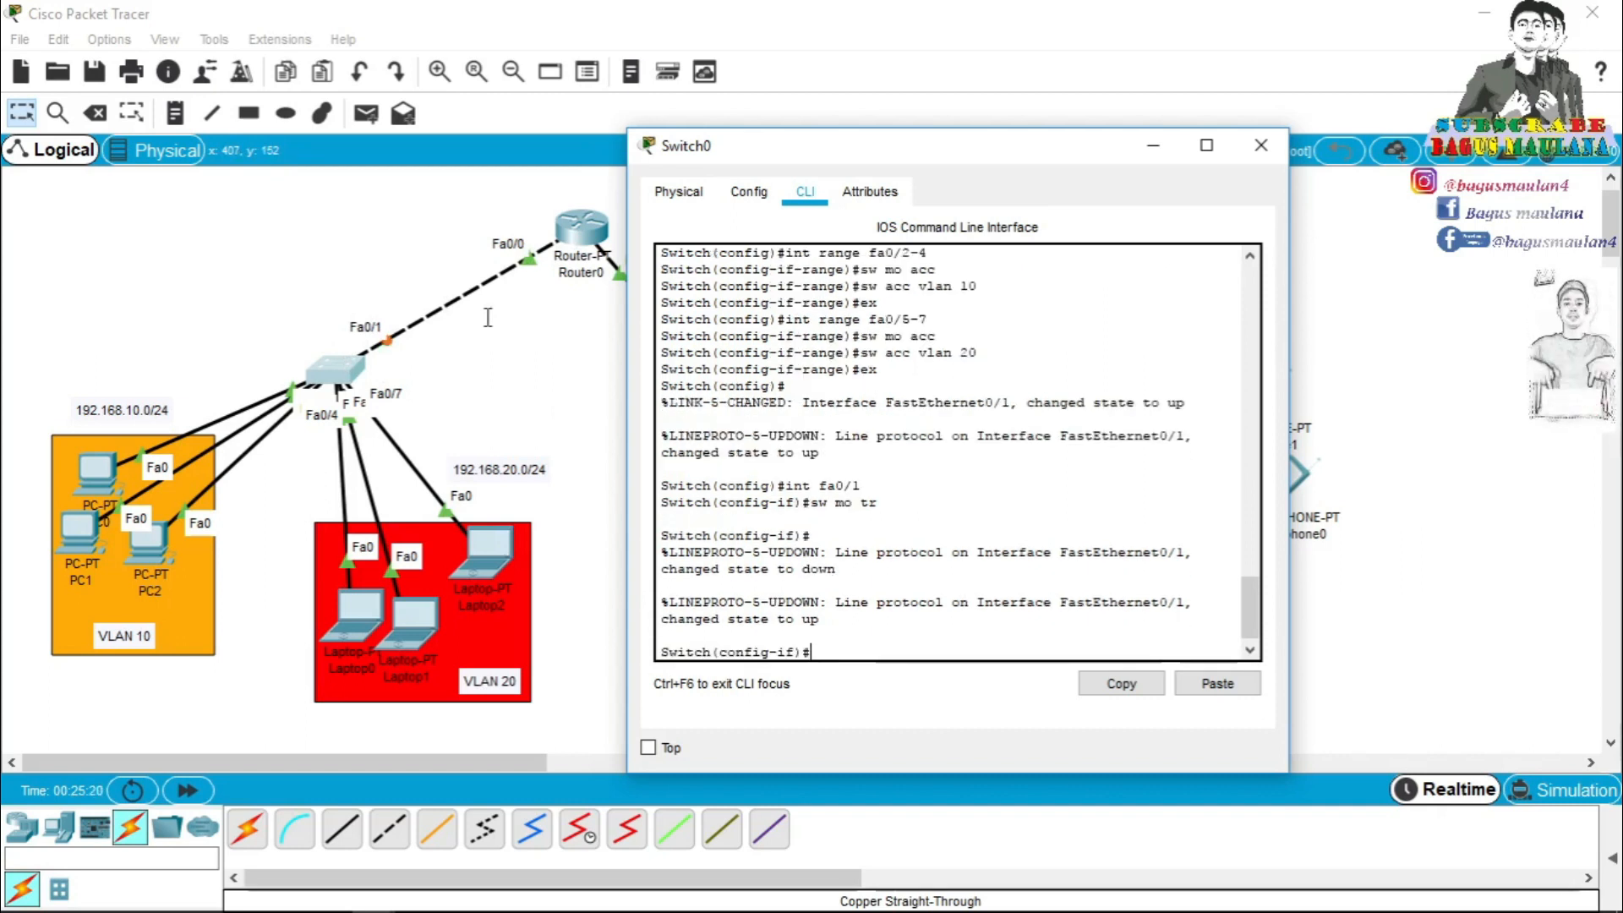
pyautogui.click(1259, 146)
pyautogui.click(188, 790)
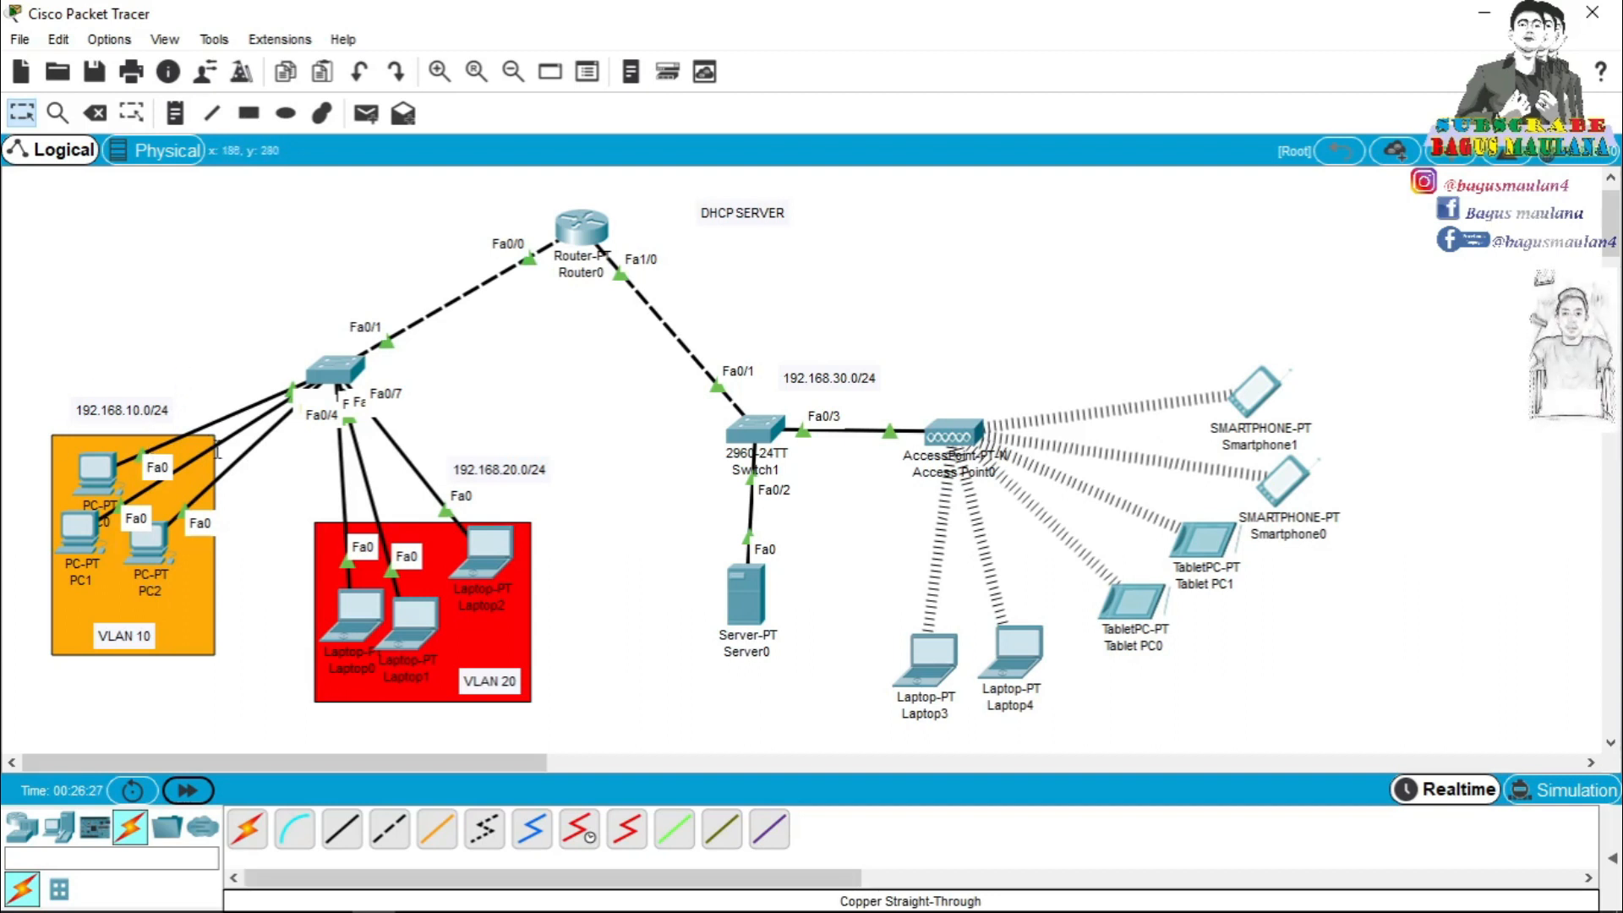
# Switch PC0's IPv4 configuration to DHCP, and close its window.
pyautogui.click(98, 467)
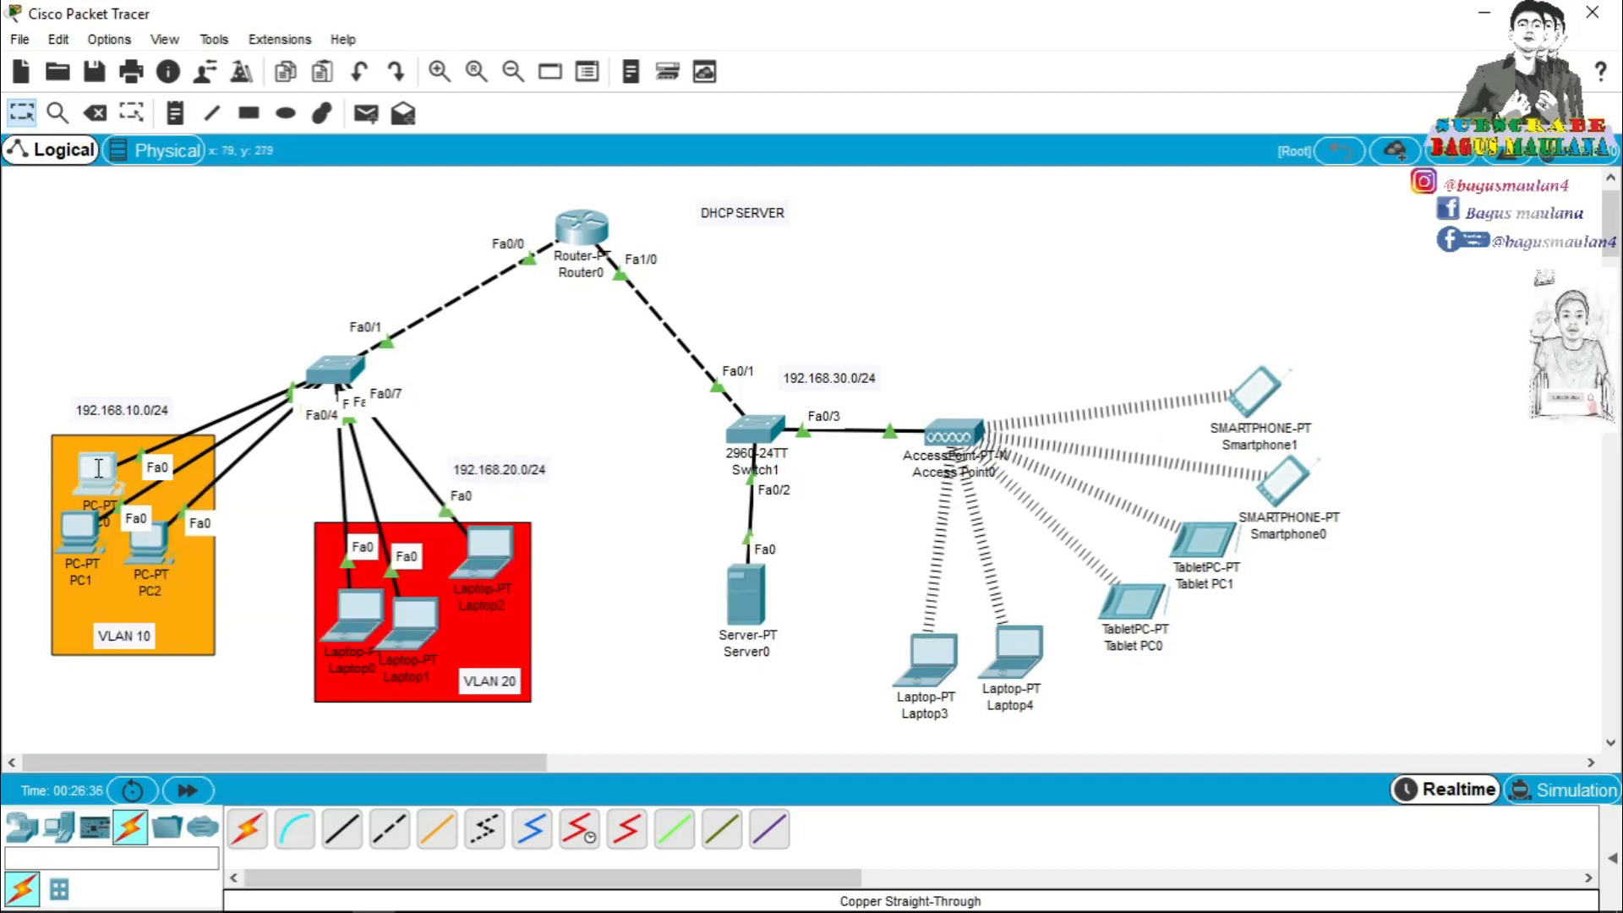
pyautogui.click(498, 180)
pyautogui.moveTo(677, 147); pyautogui.dragTo(875, 131)
pyautogui.click(609, 270)
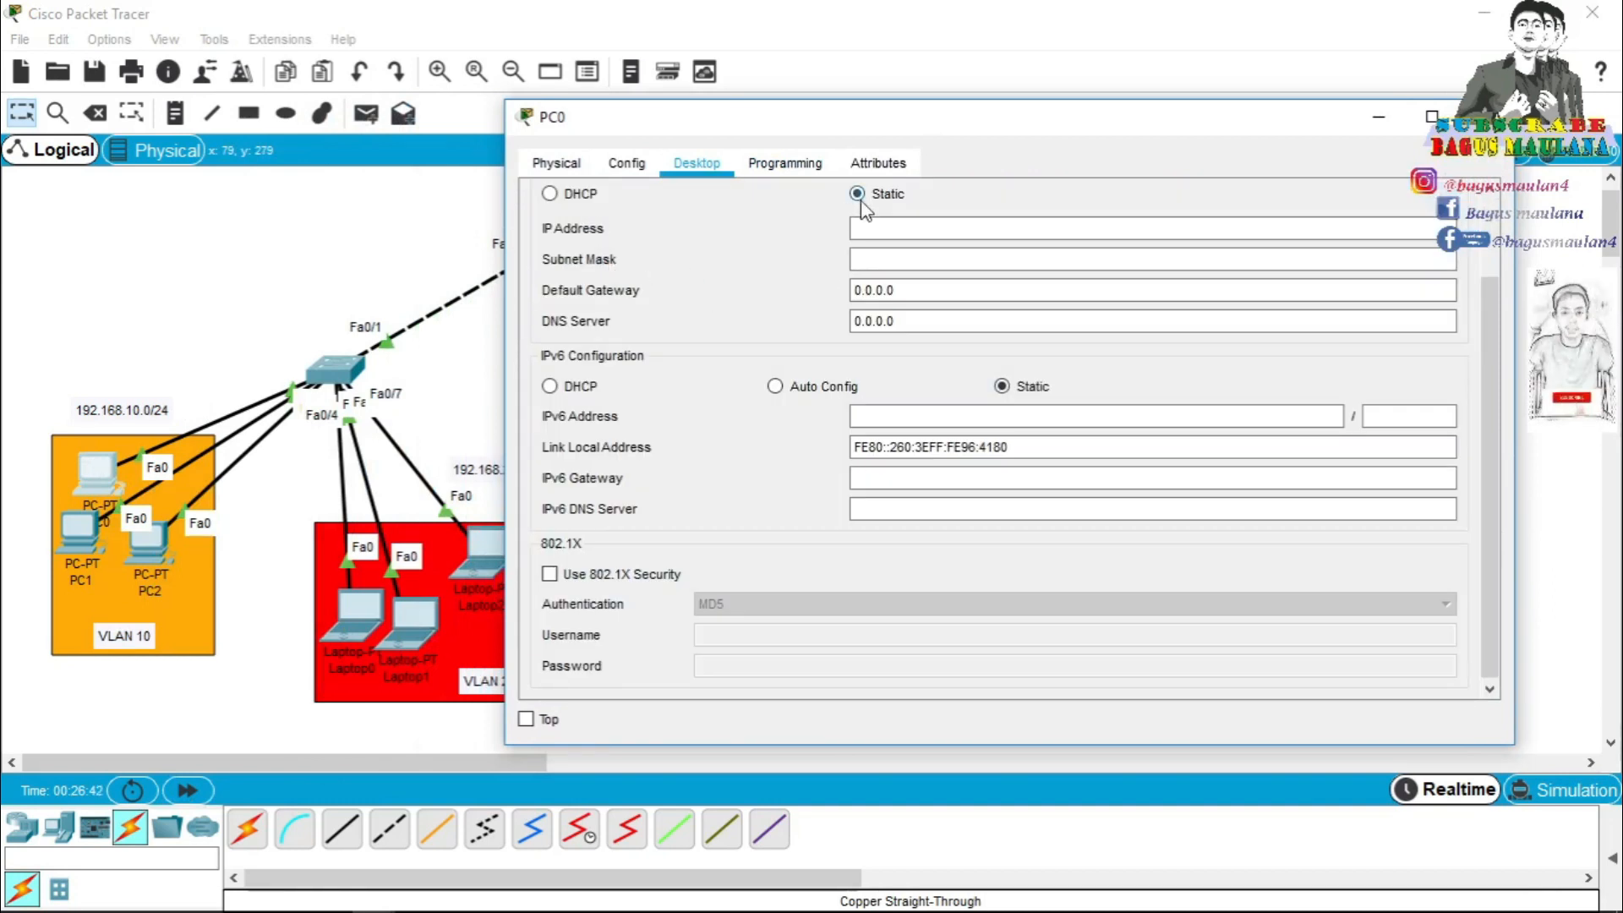
pyautogui.click(550, 194)
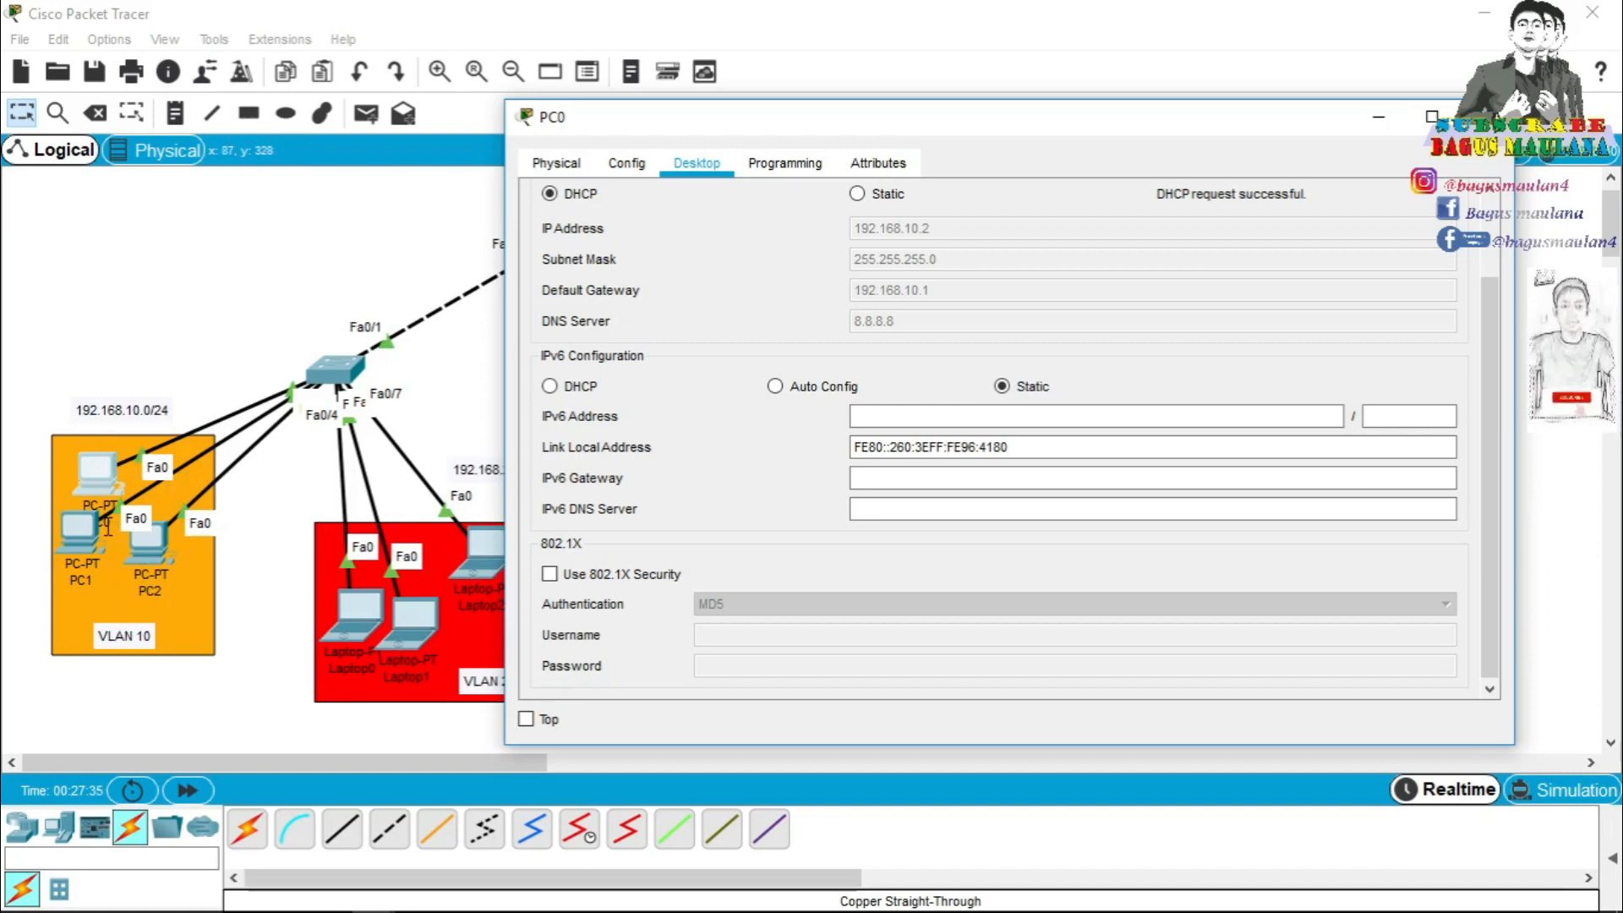
pyautogui.click(148, 507)
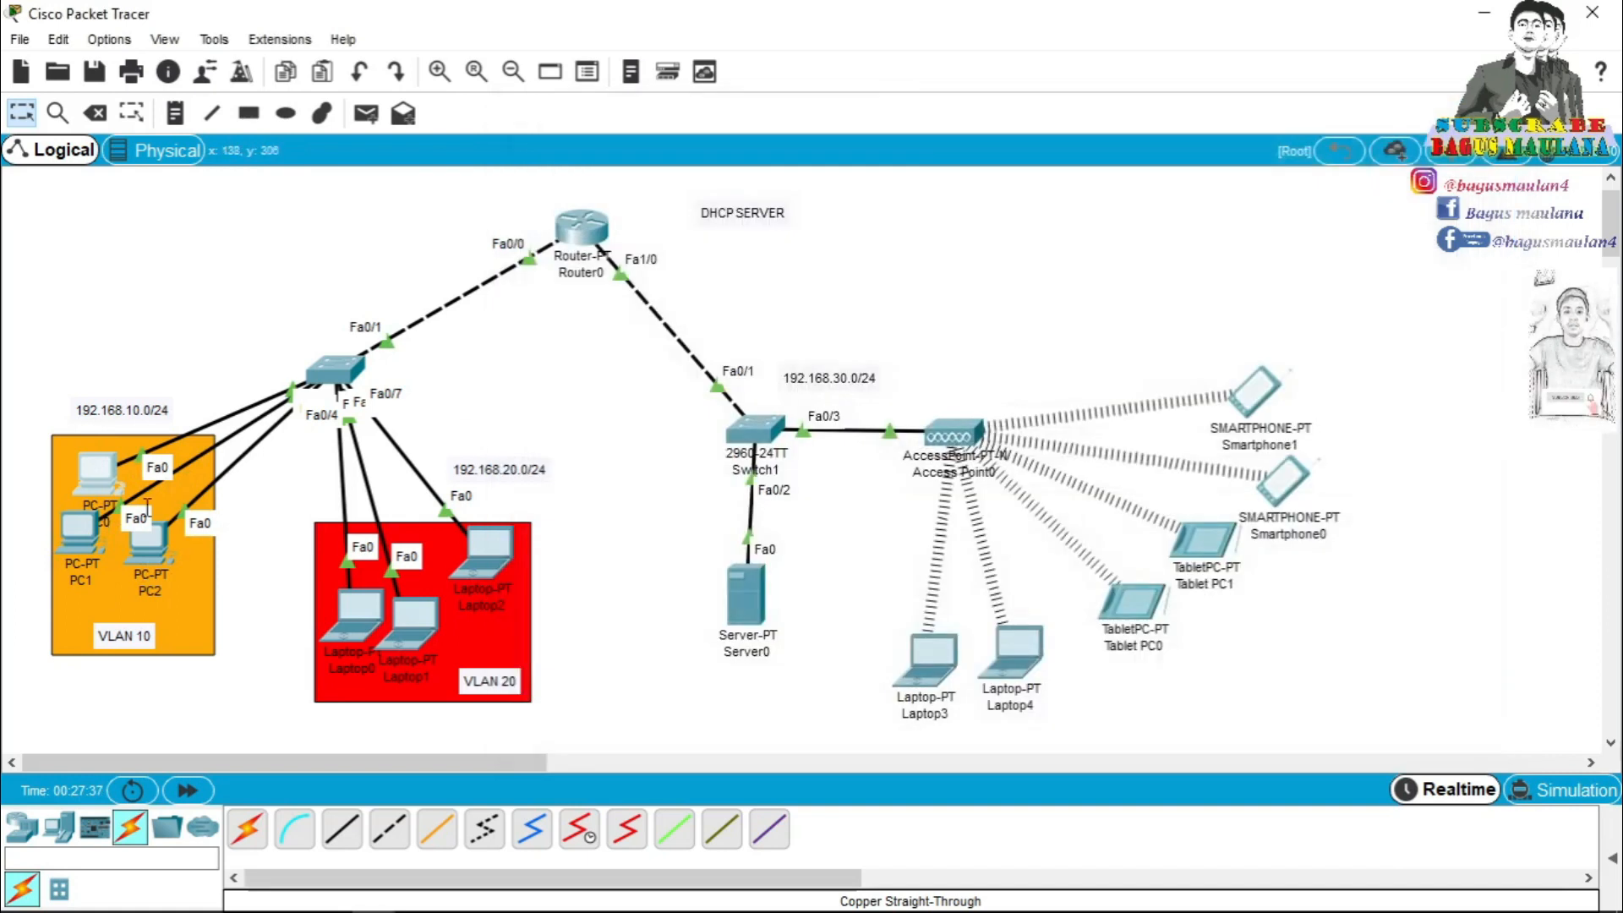
# Switch PC1's IPv4 configuration to DHCP, and close its window.
pyautogui.click(78, 532)
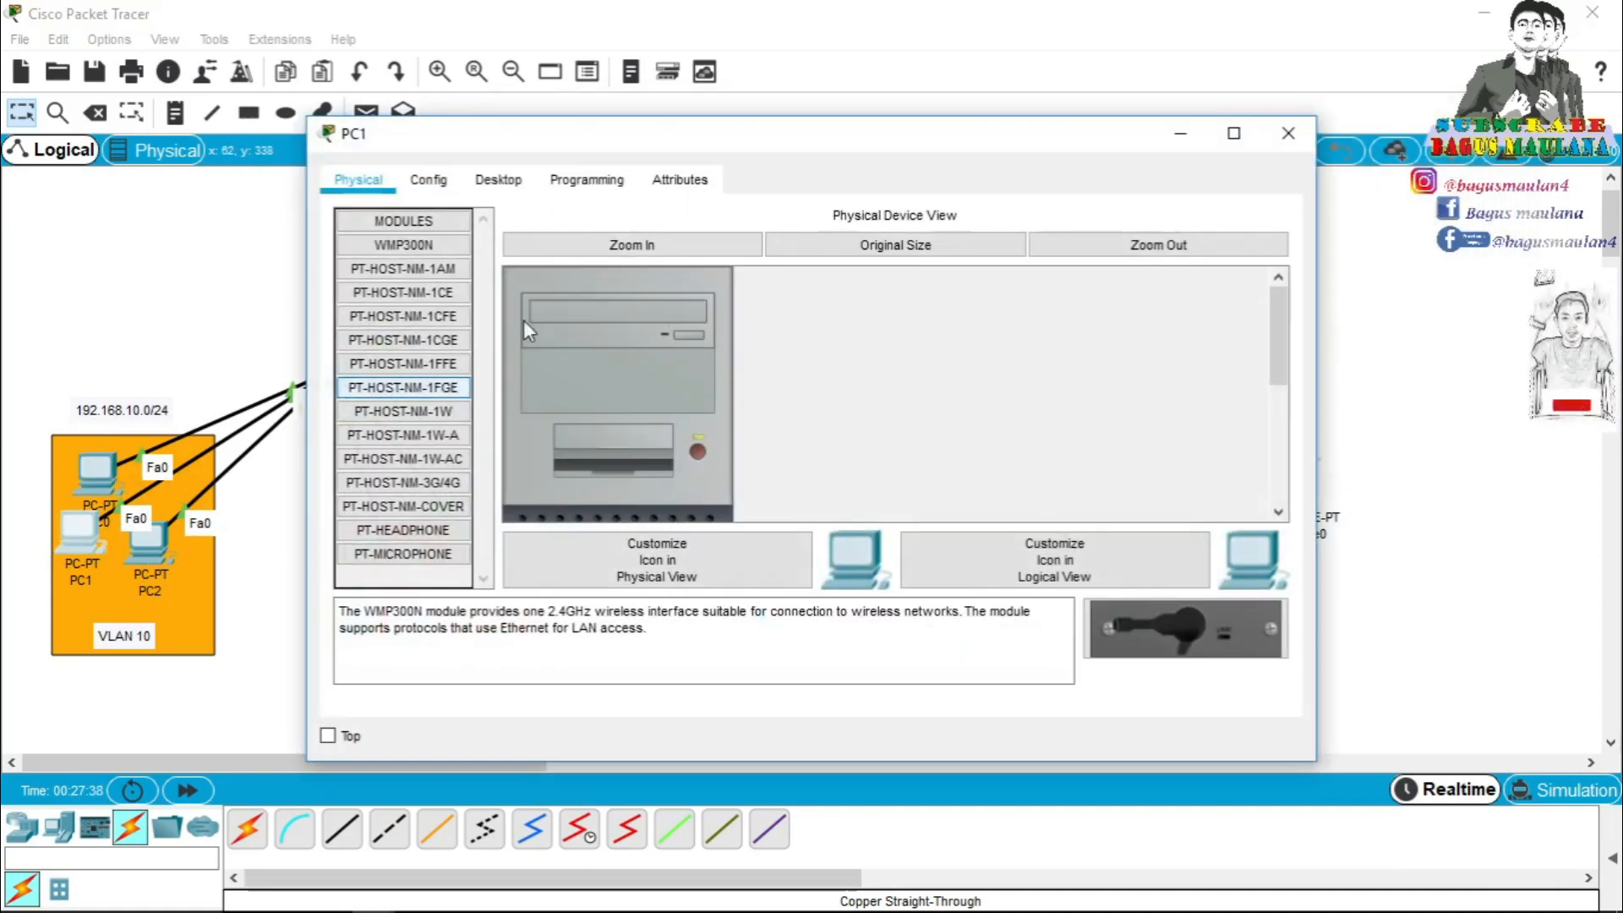
pyautogui.click(502, 182)
pyautogui.click(430, 260)
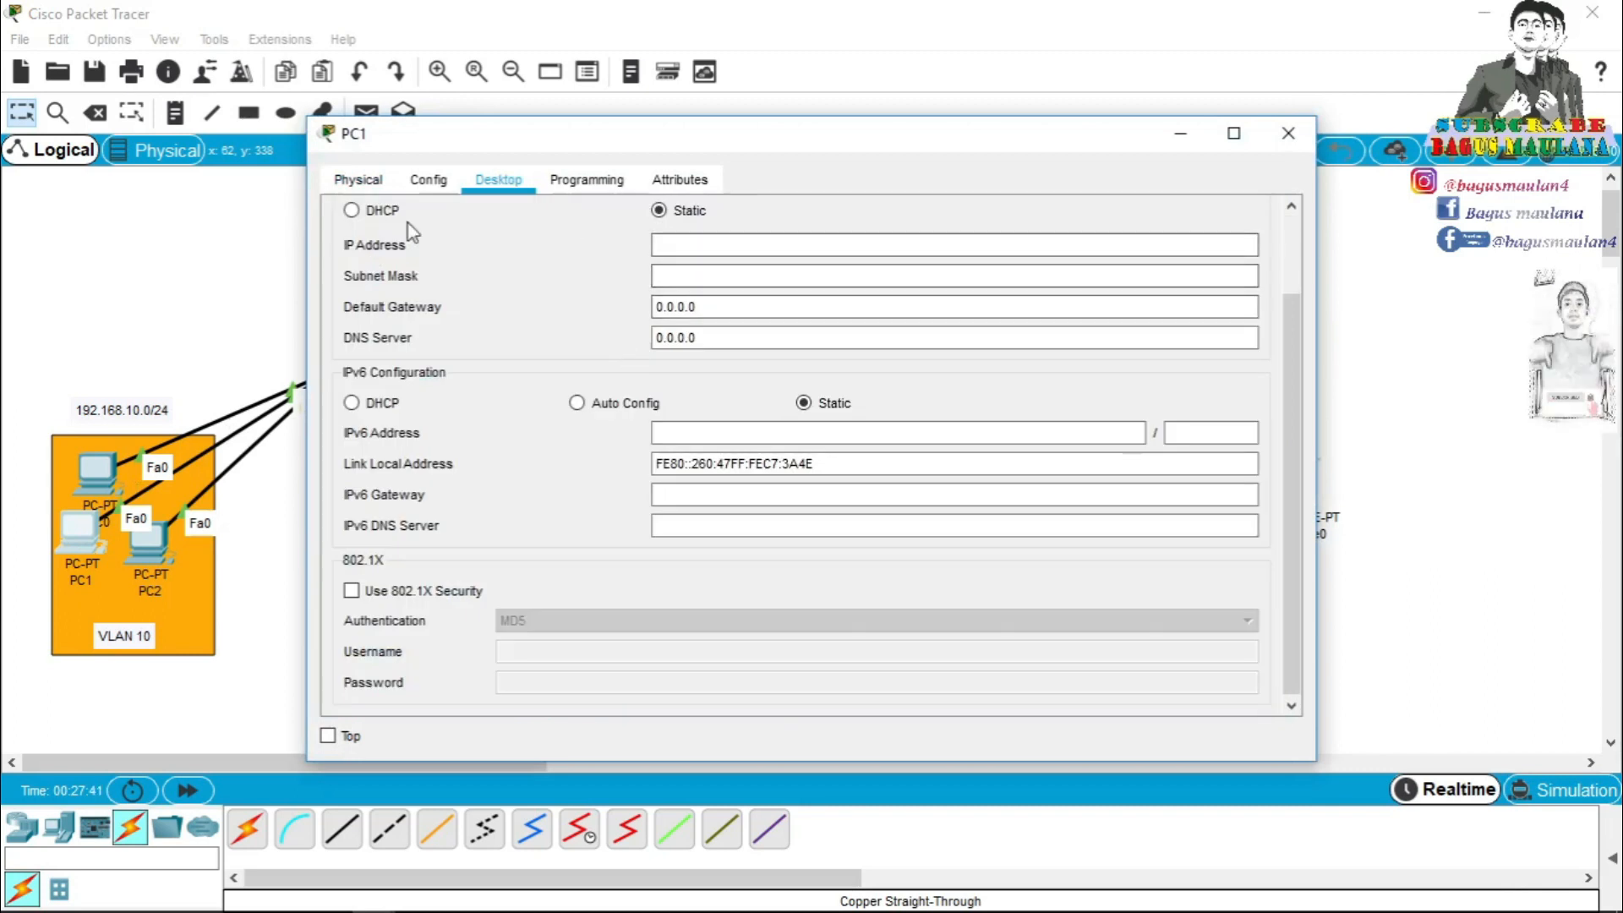
pyautogui.click(352, 210)
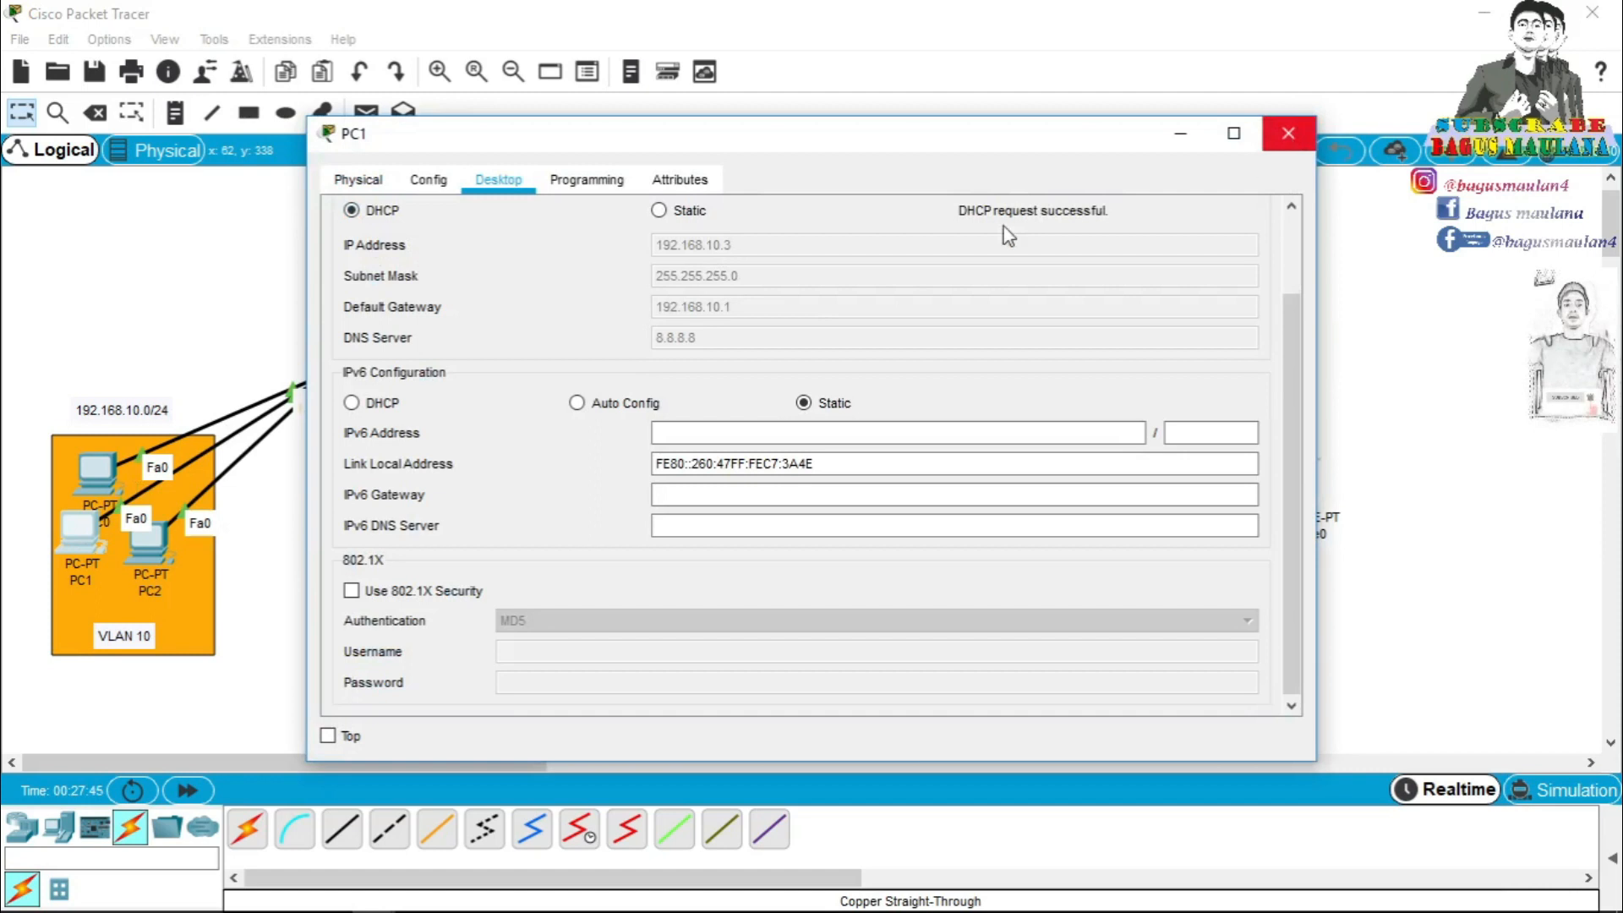
pyautogui.click(1289, 135)
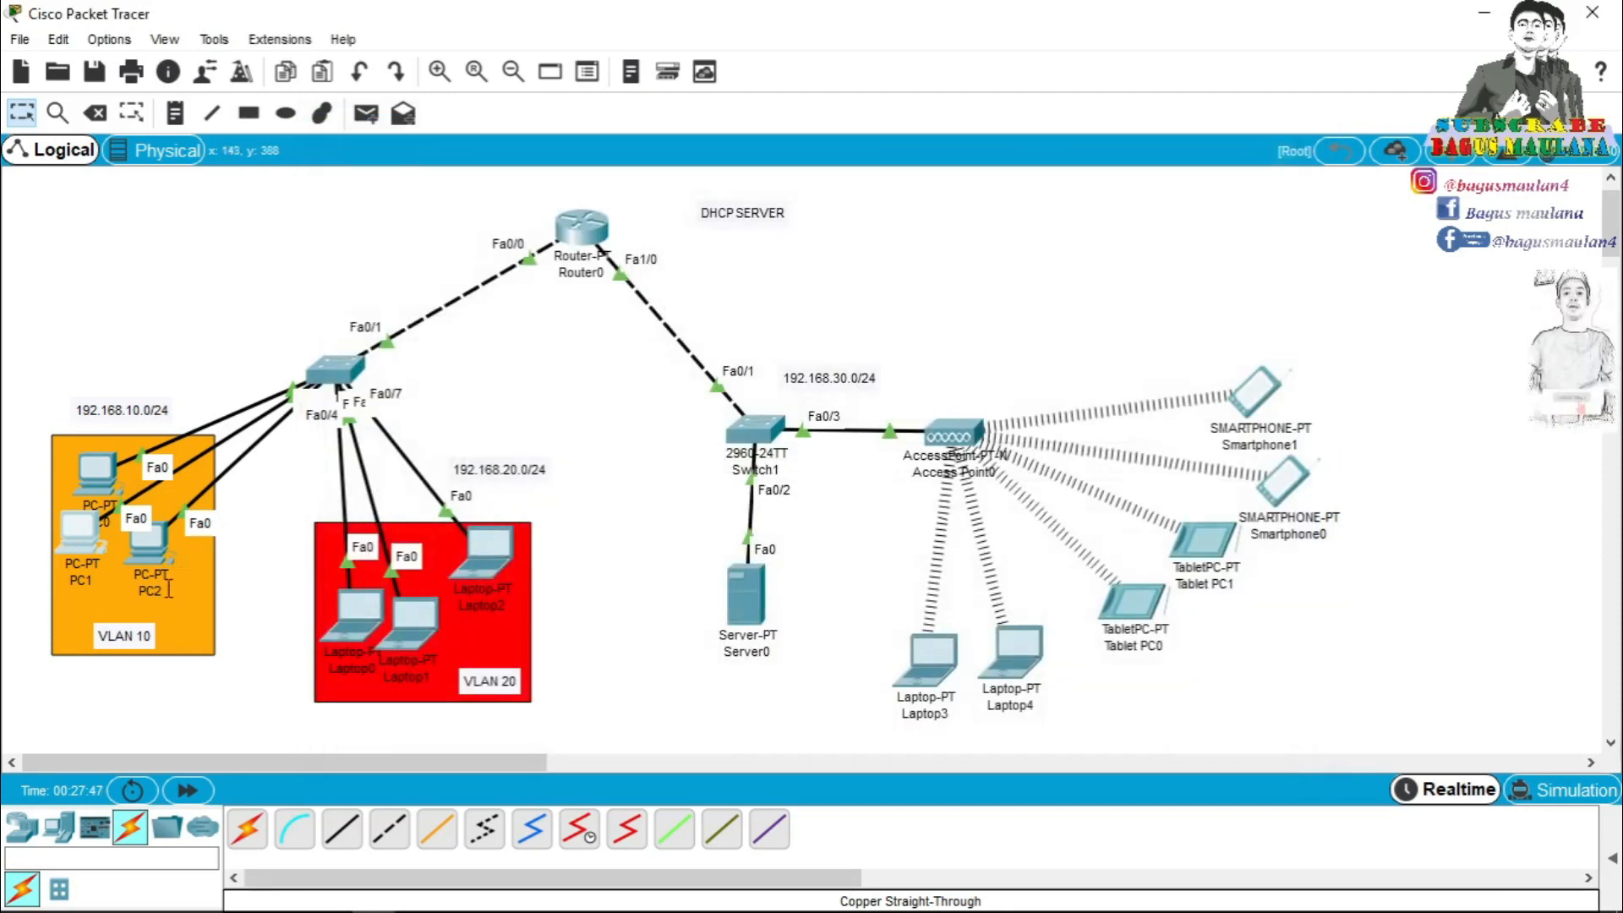
# Switch PC2's IPv4 configuration to DHCP, and close its window.
pyautogui.click(149, 541)
pyautogui.click(499, 179)
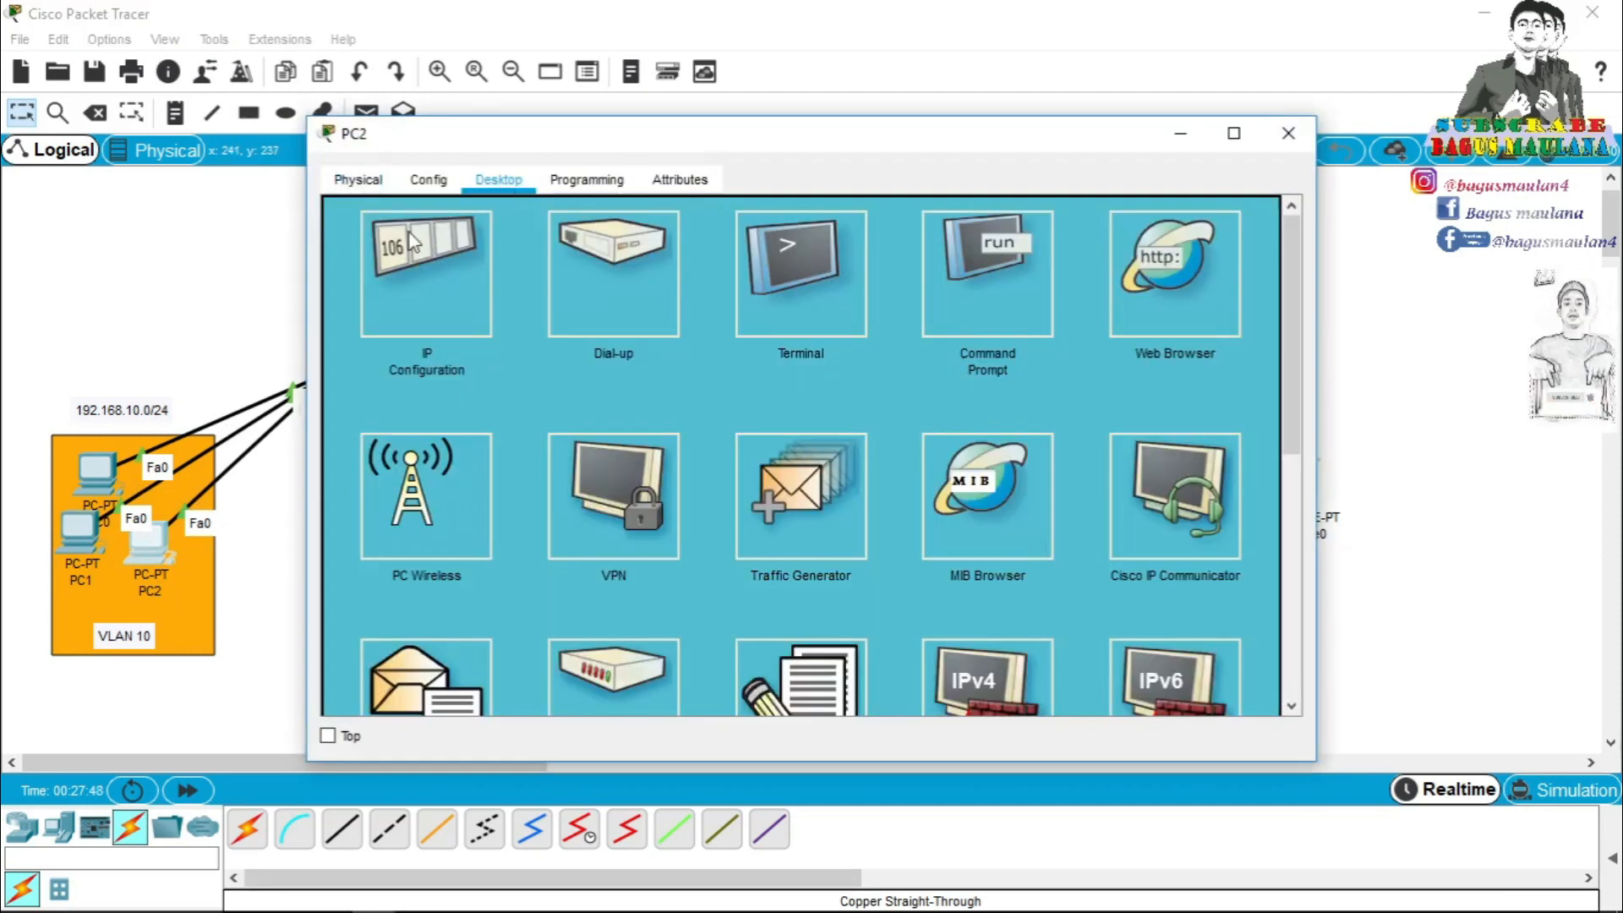
pyautogui.click(409, 237)
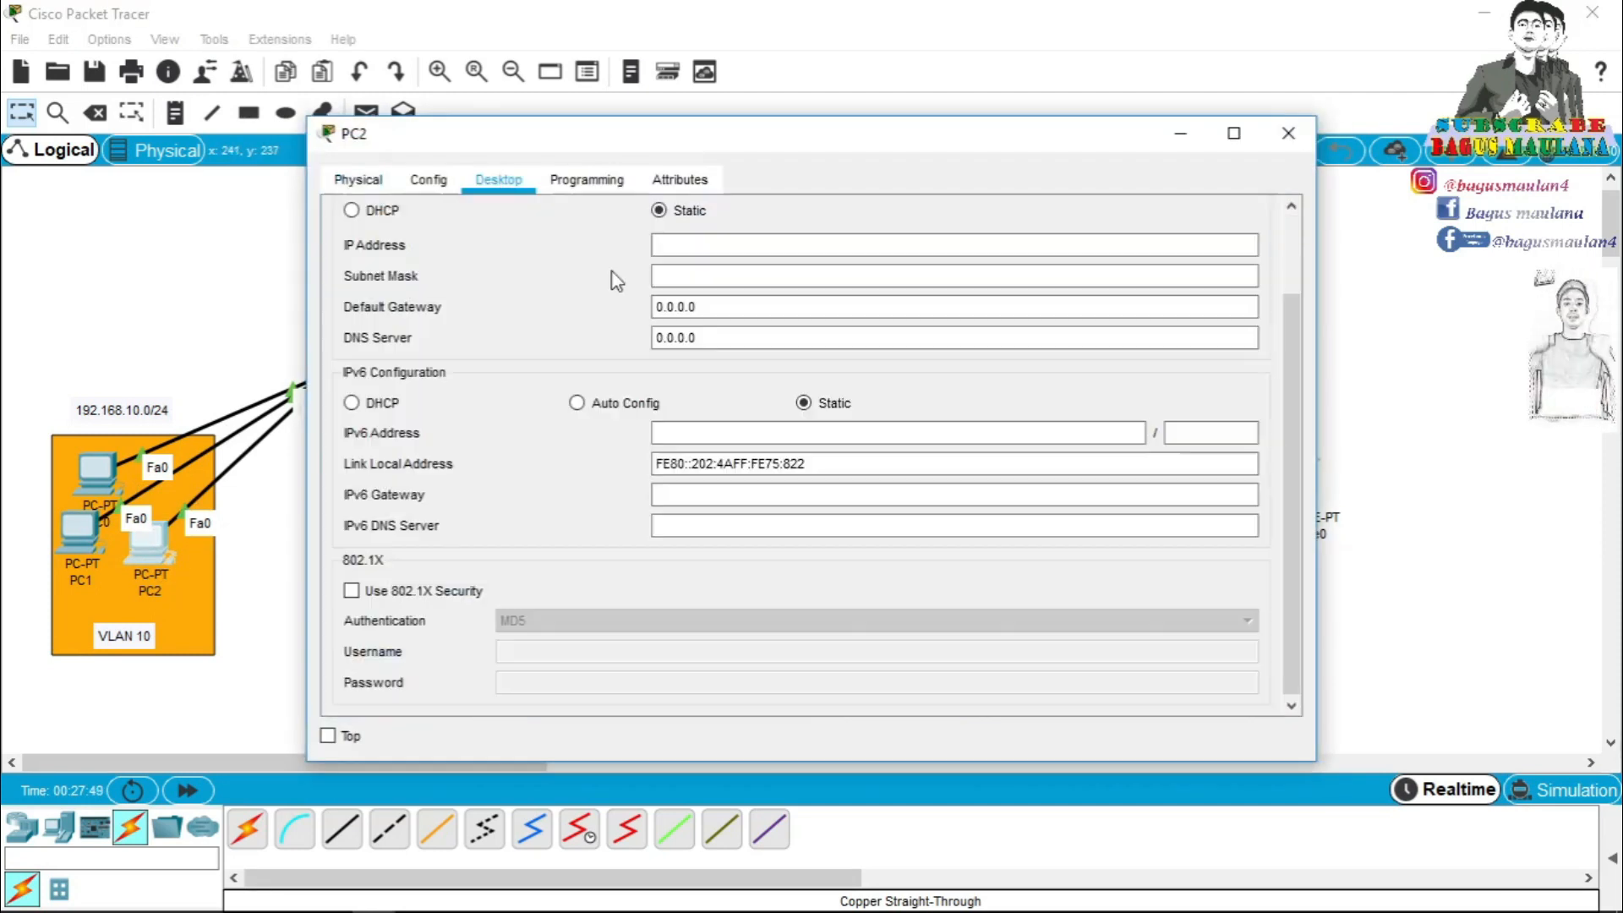
pyautogui.click(351, 211)
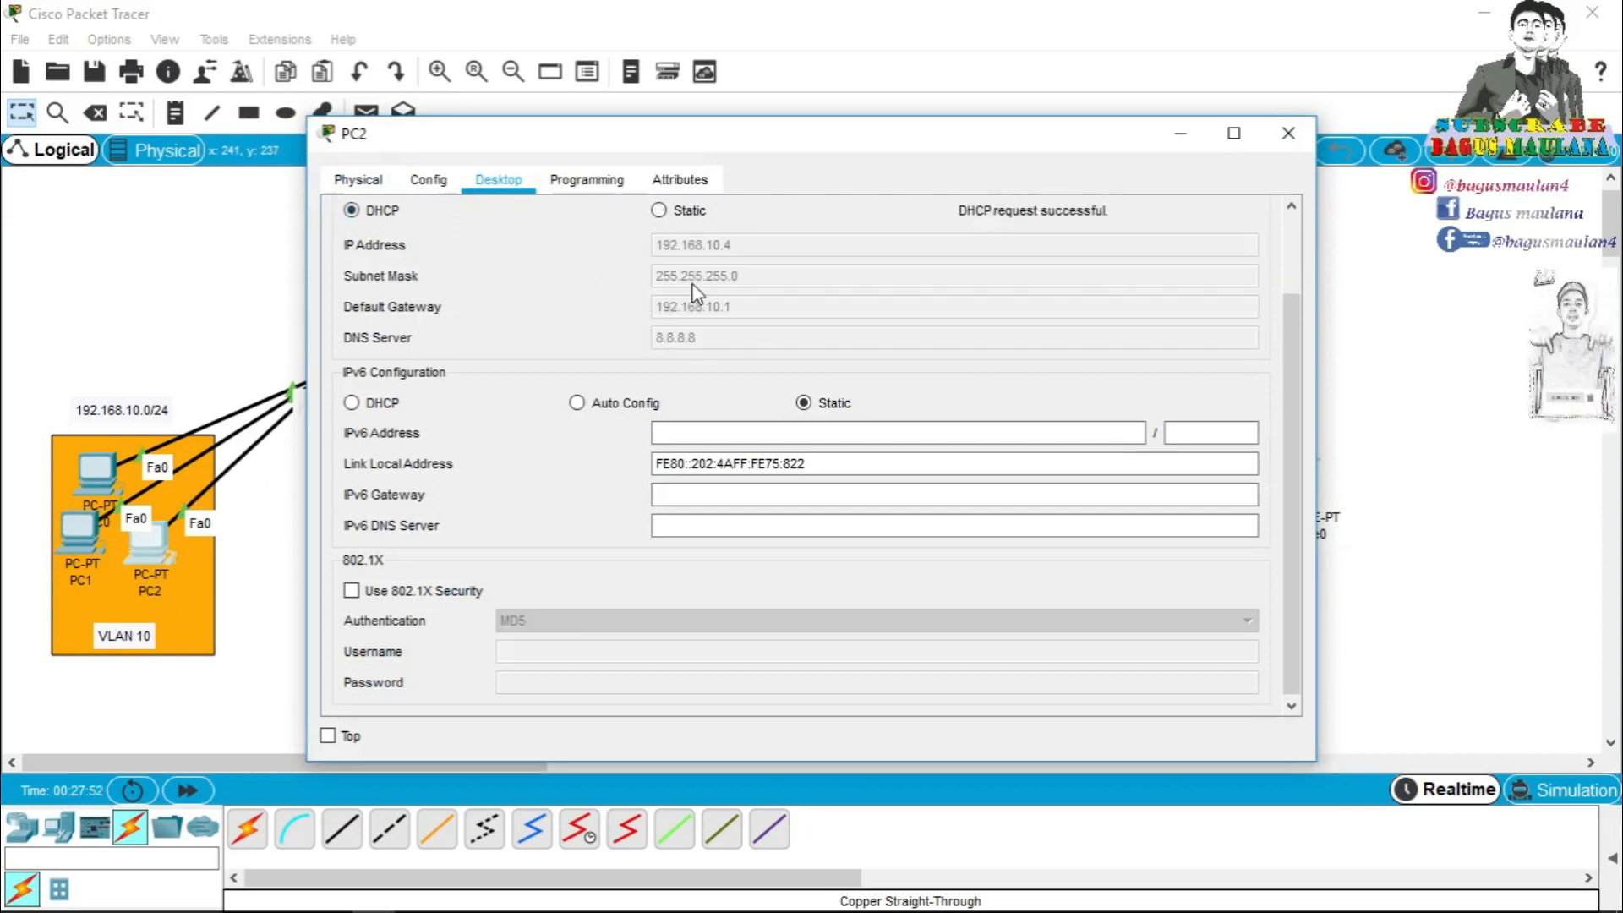
pyautogui.click(1288, 133)
# Switch Laptop0's IPv4 configuration to DHCP, and close its window.
pyautogui.click(355, 615)
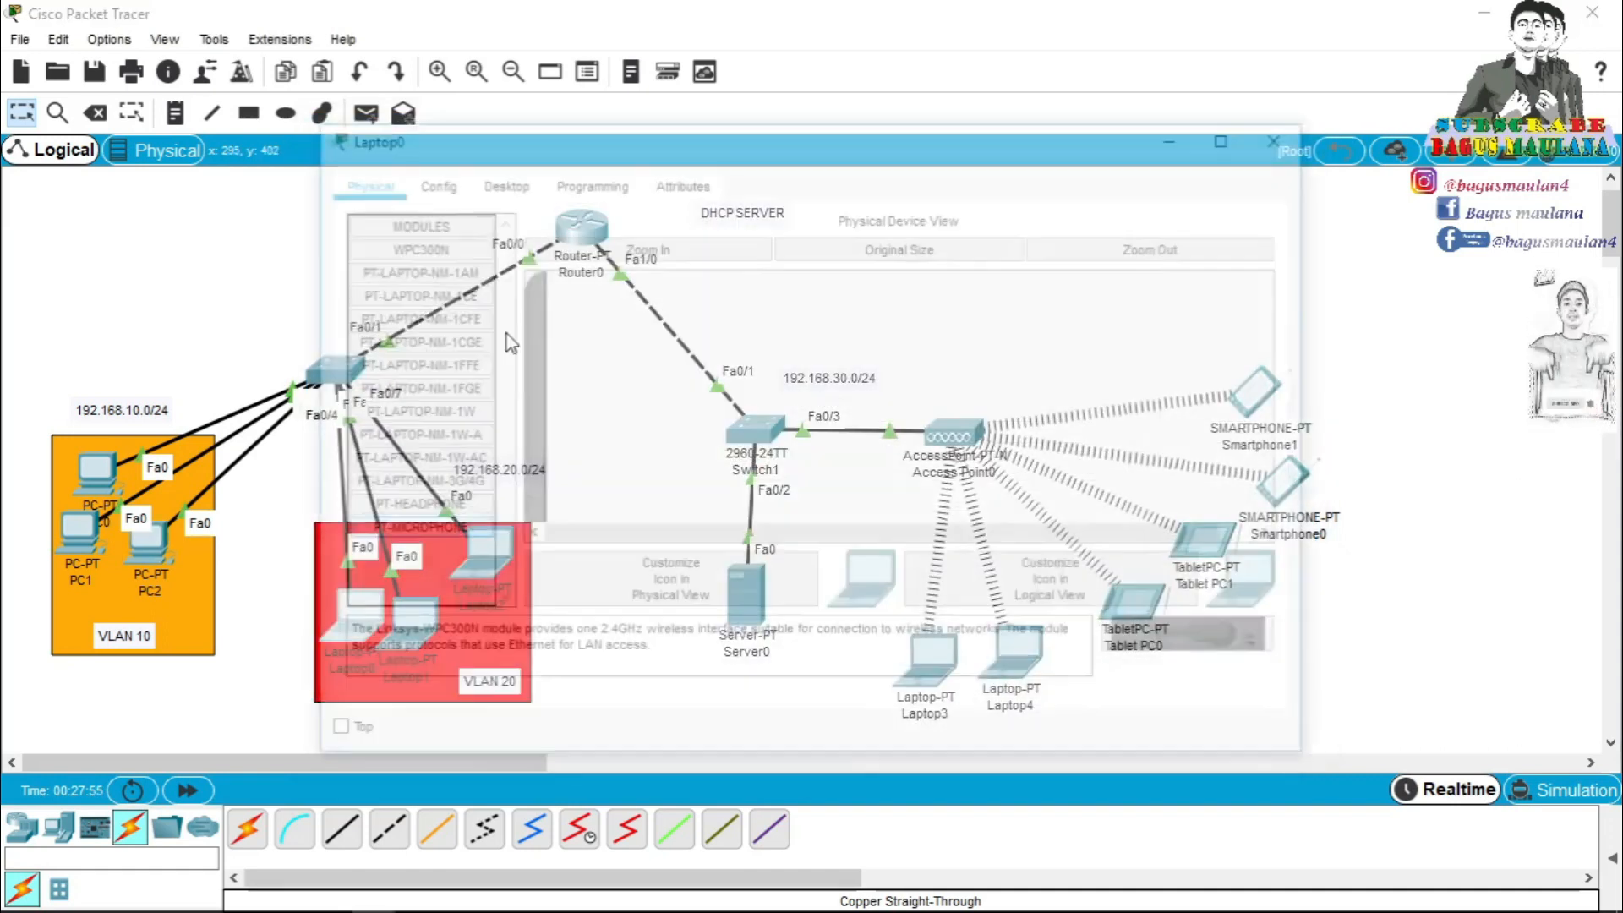
pyautogui.click(499, 179)
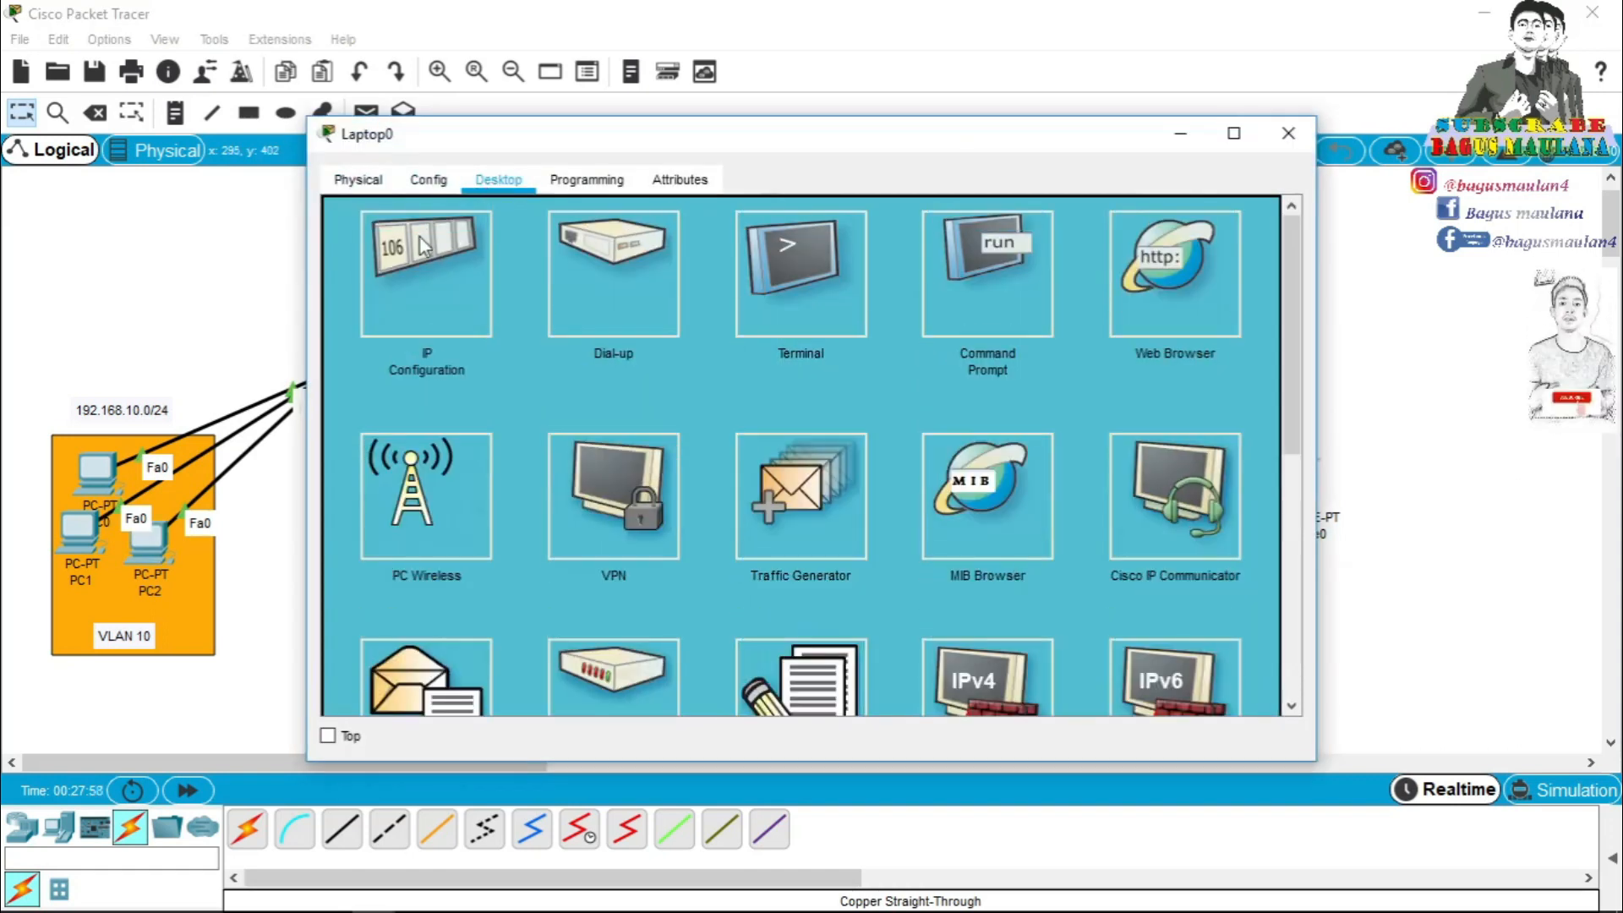
pyautogui.click(428, 237)
pyautogui.click(351, 210)
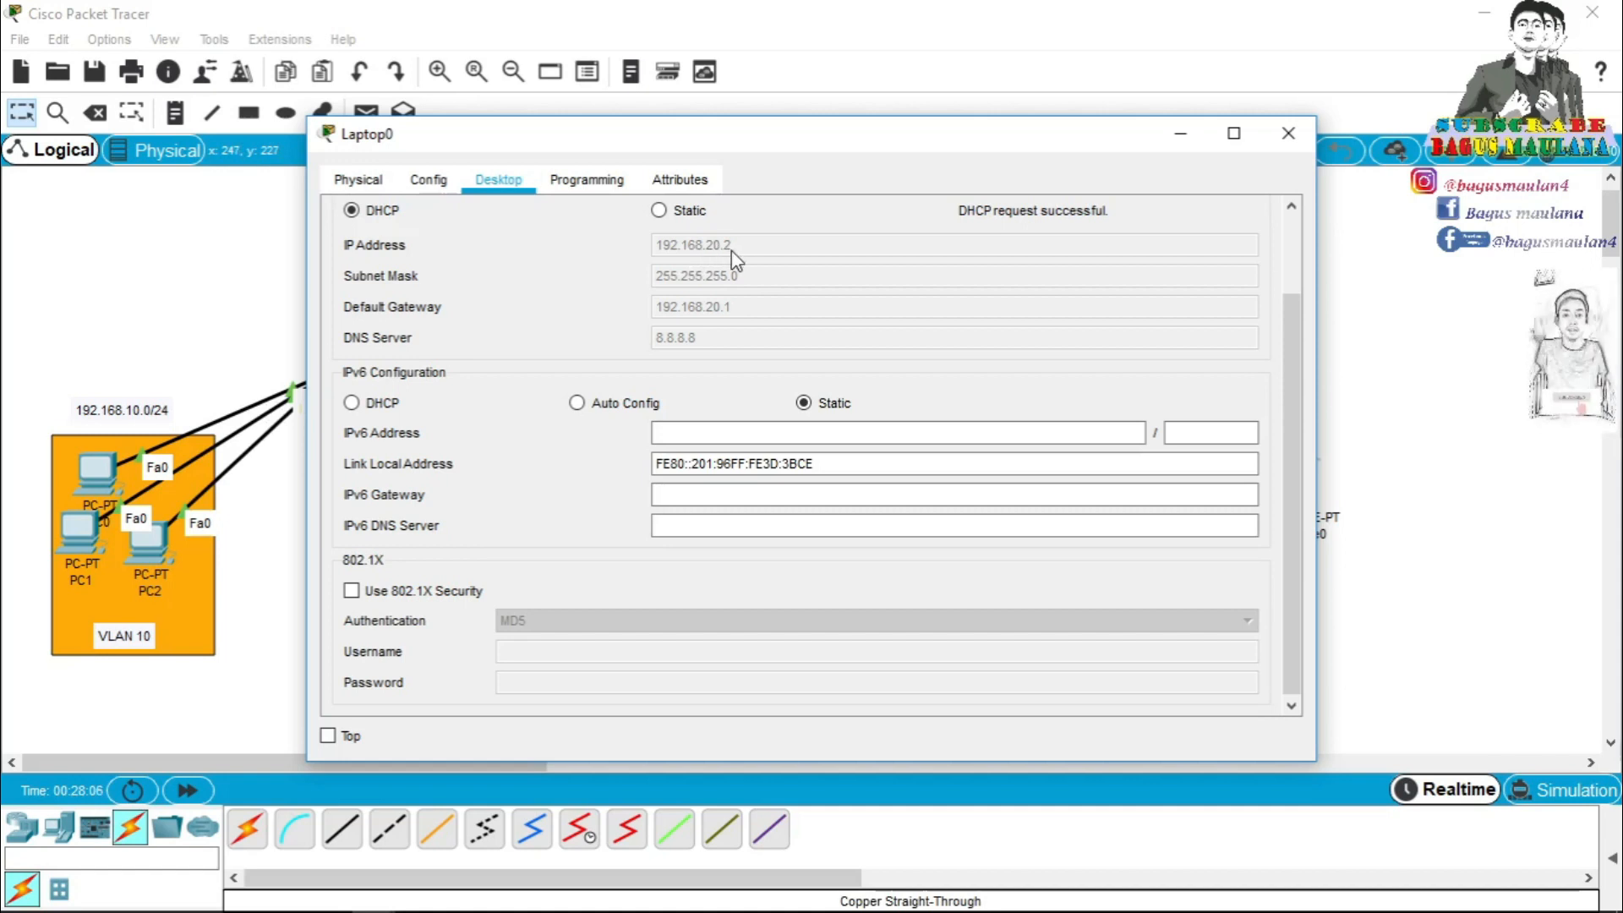
pyautogui.click(1287, 148)
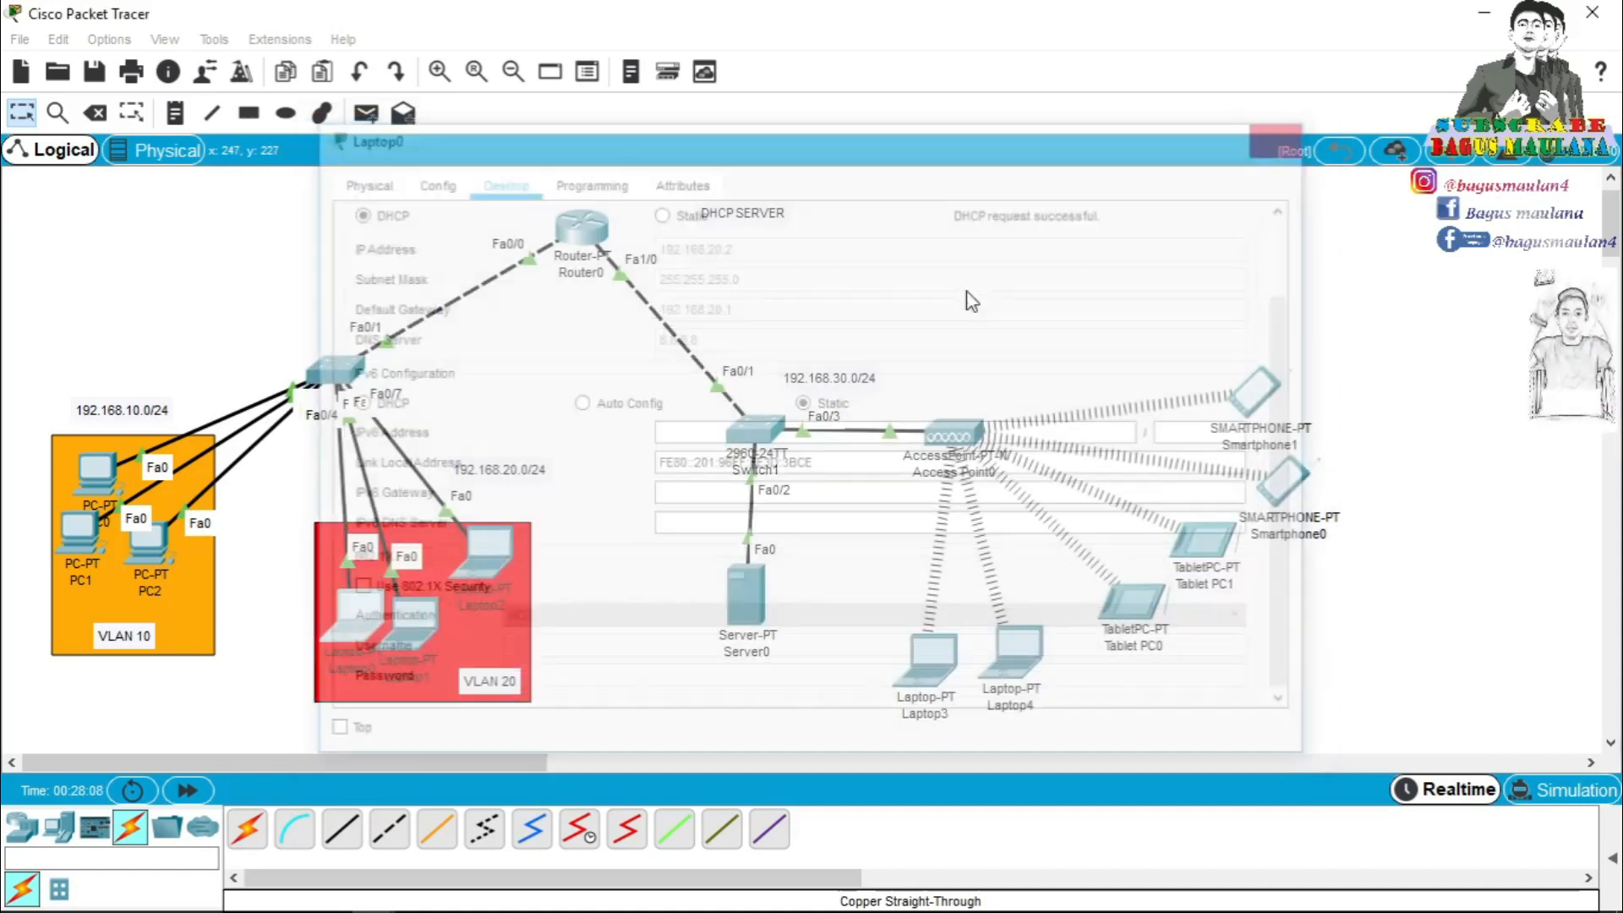
# Switch Laptop1's IPv4 configuration to DHCP, and close its window.
pyautogui.click(411, 621)
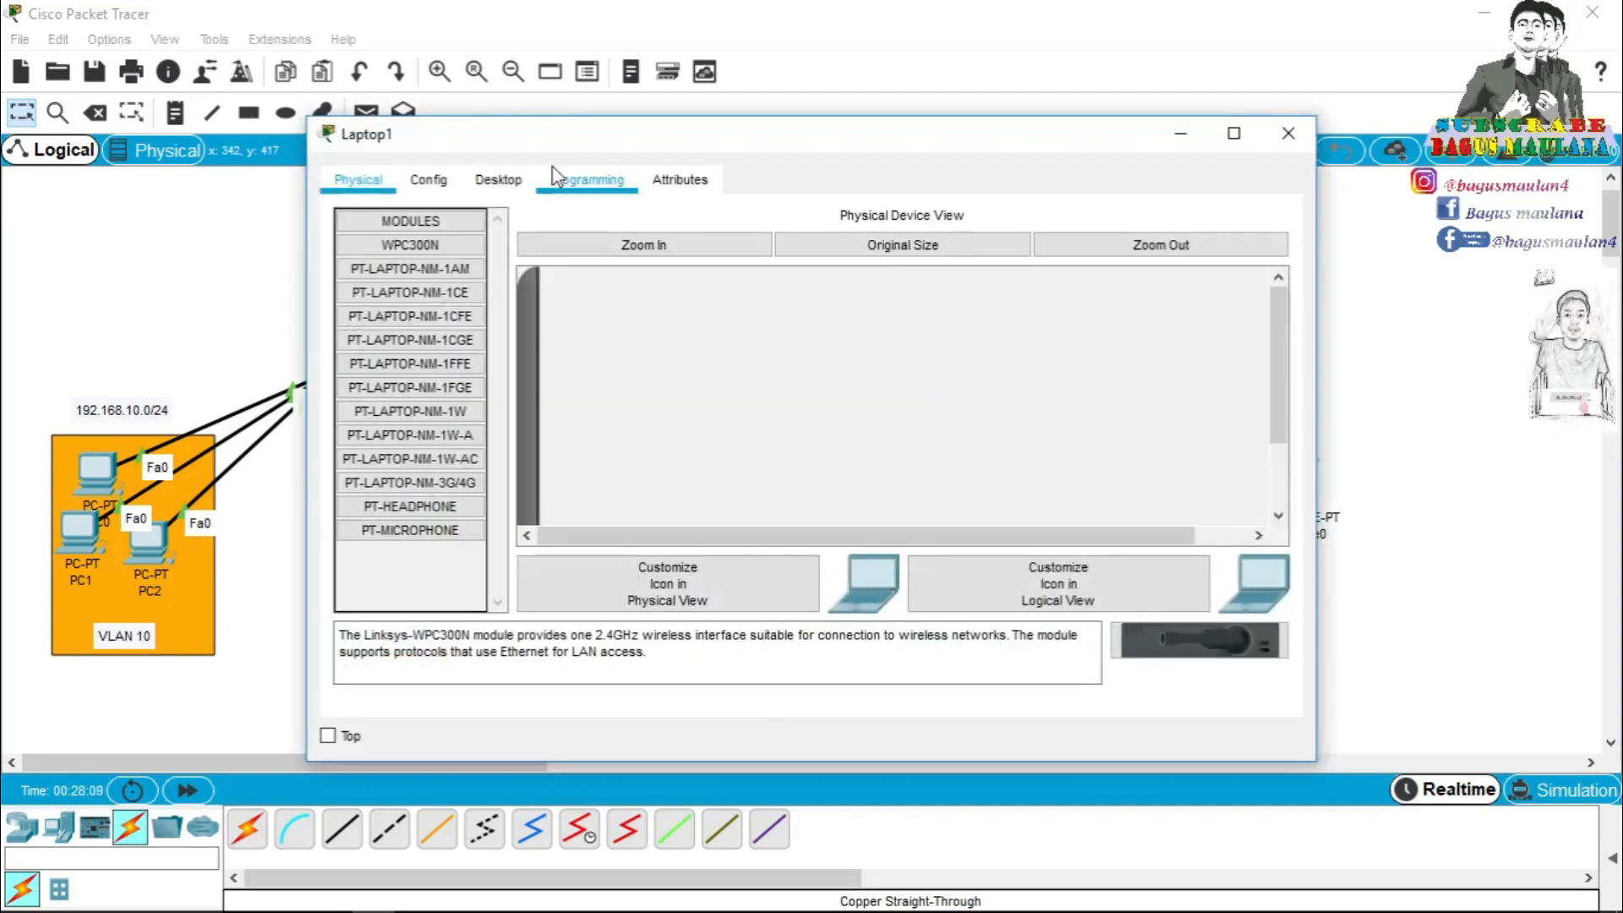
pyautogui.click(498, 179)
pyautogui.click(408, 247)
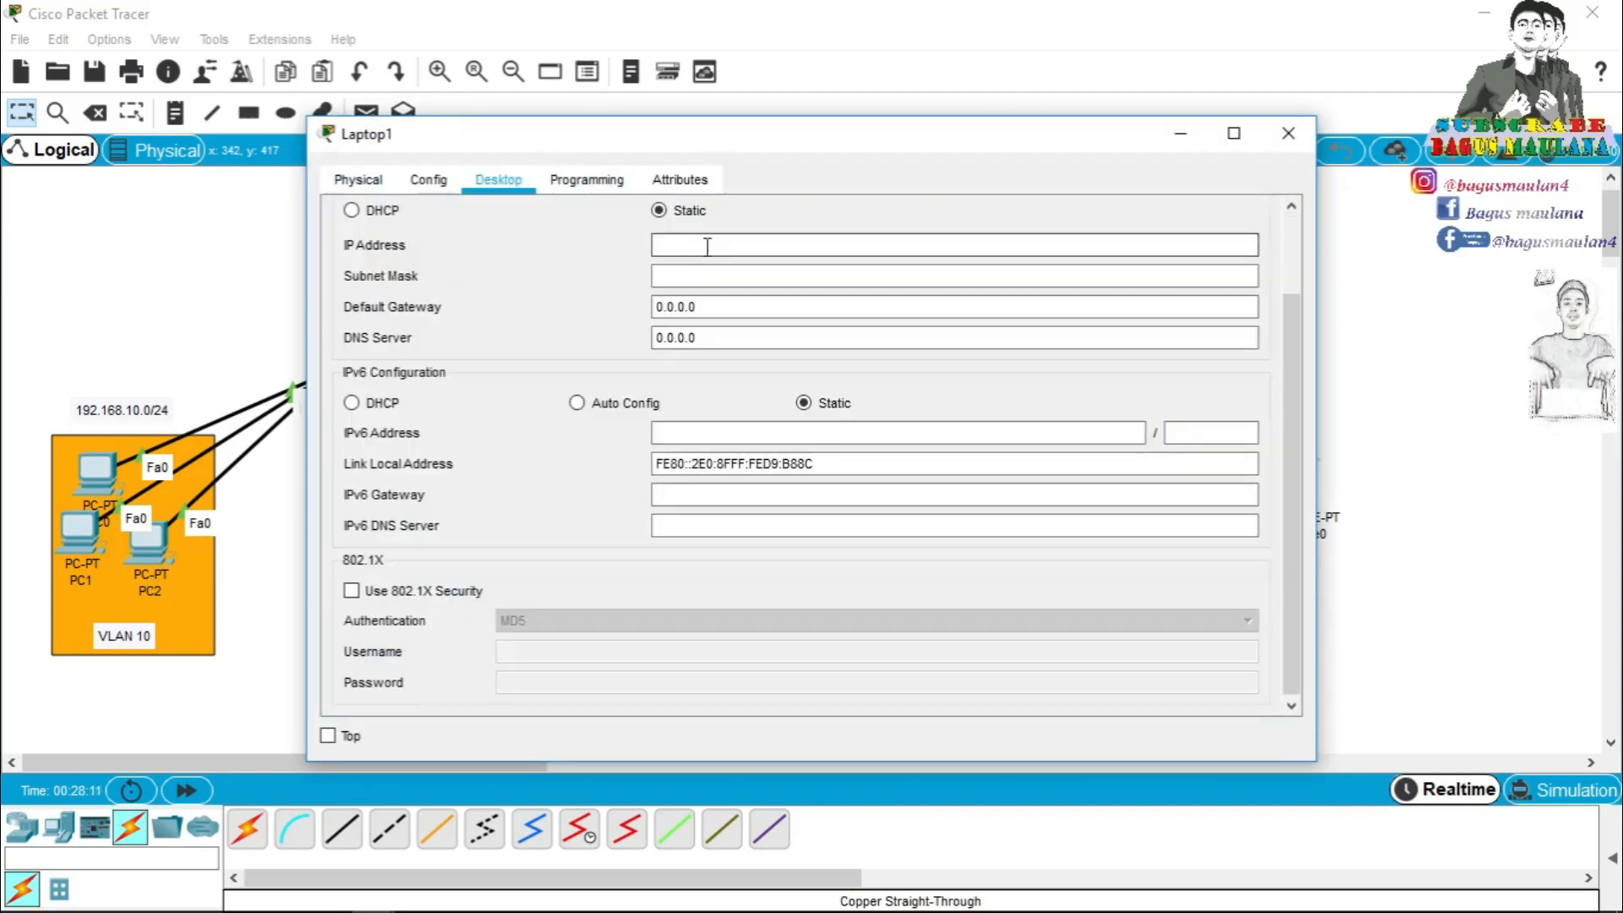
pyautogui.click(353, 212)
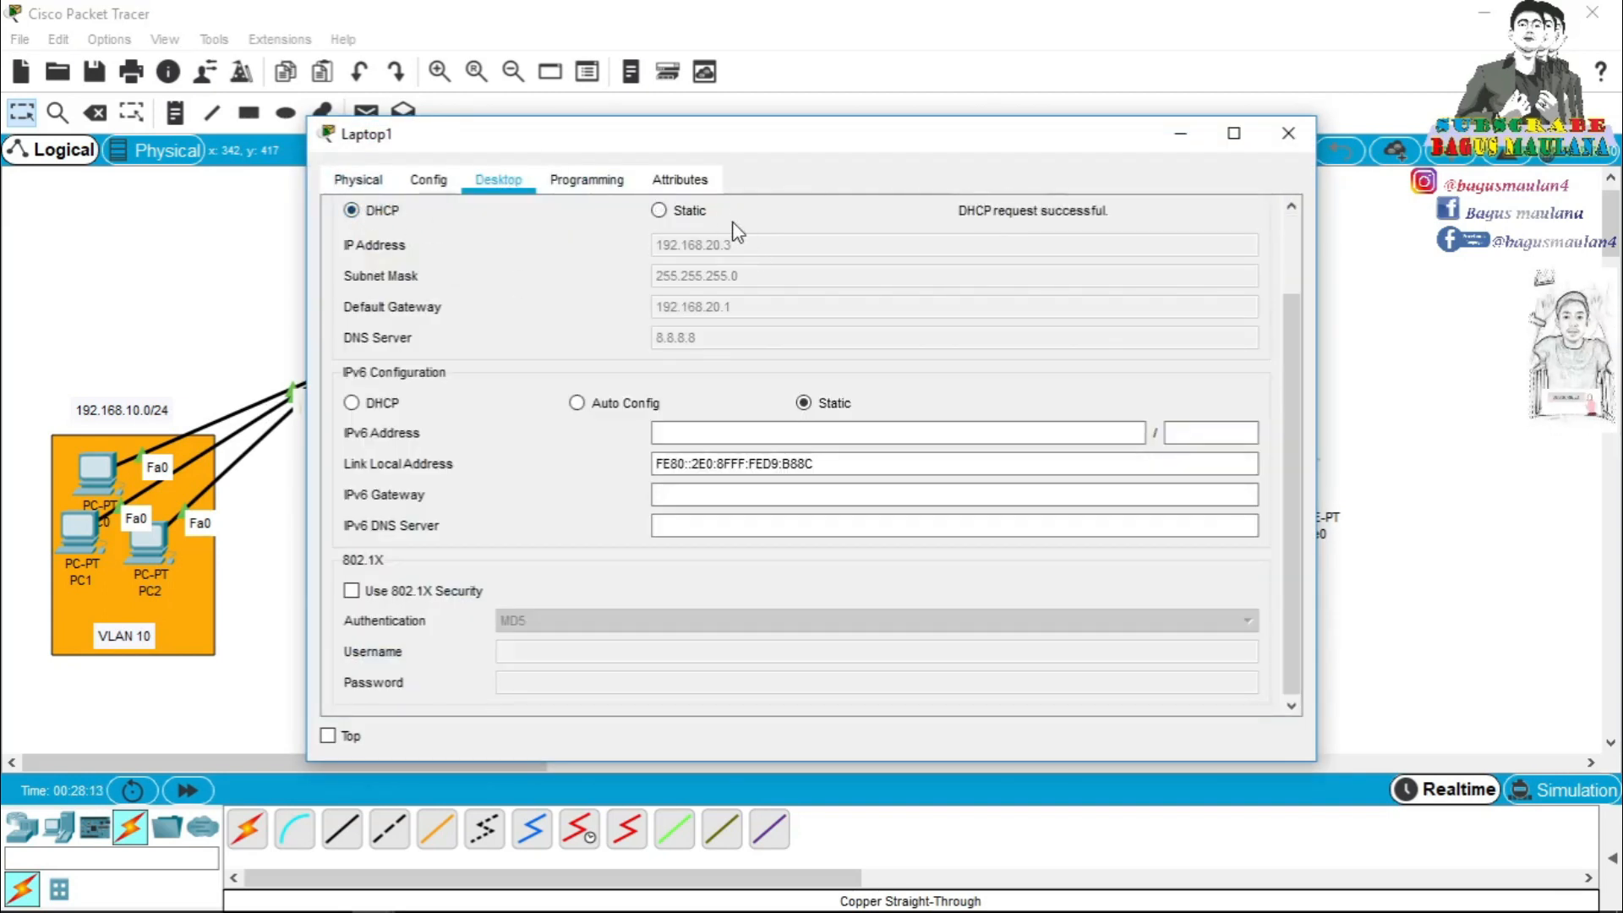
pyautogui.click(1290, 136)
# Switch Laptop2's IPv4 configuration to DHCP, and close its window.
pyautogui.doubleClick(503, 541)
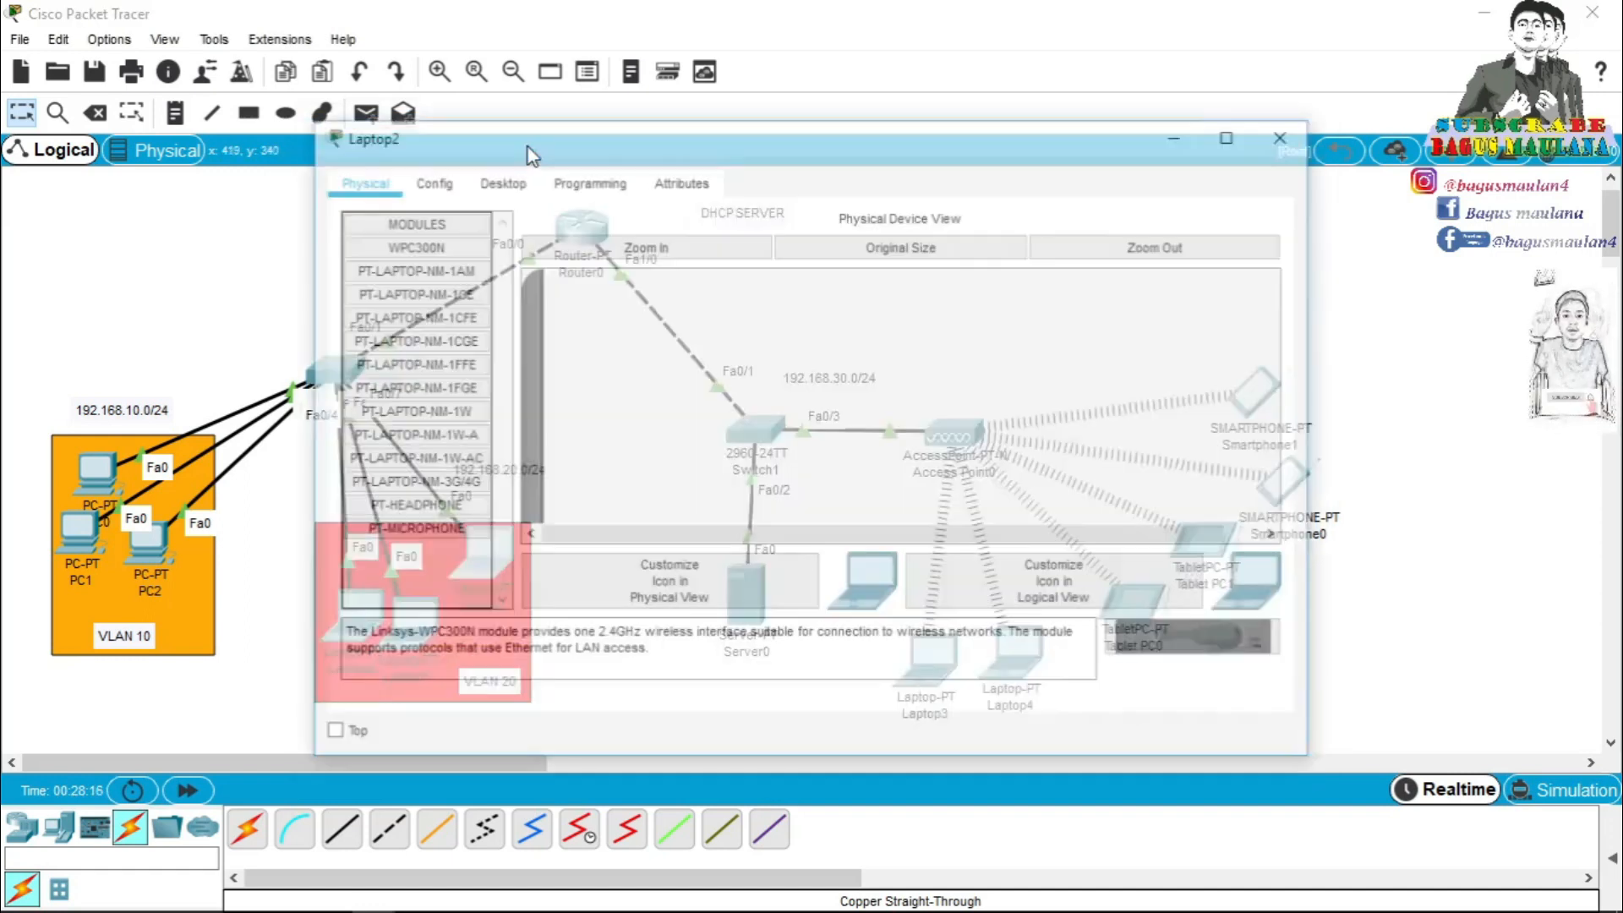
pyautogui.click(499, 179)
pyautogui.click(431, 230)
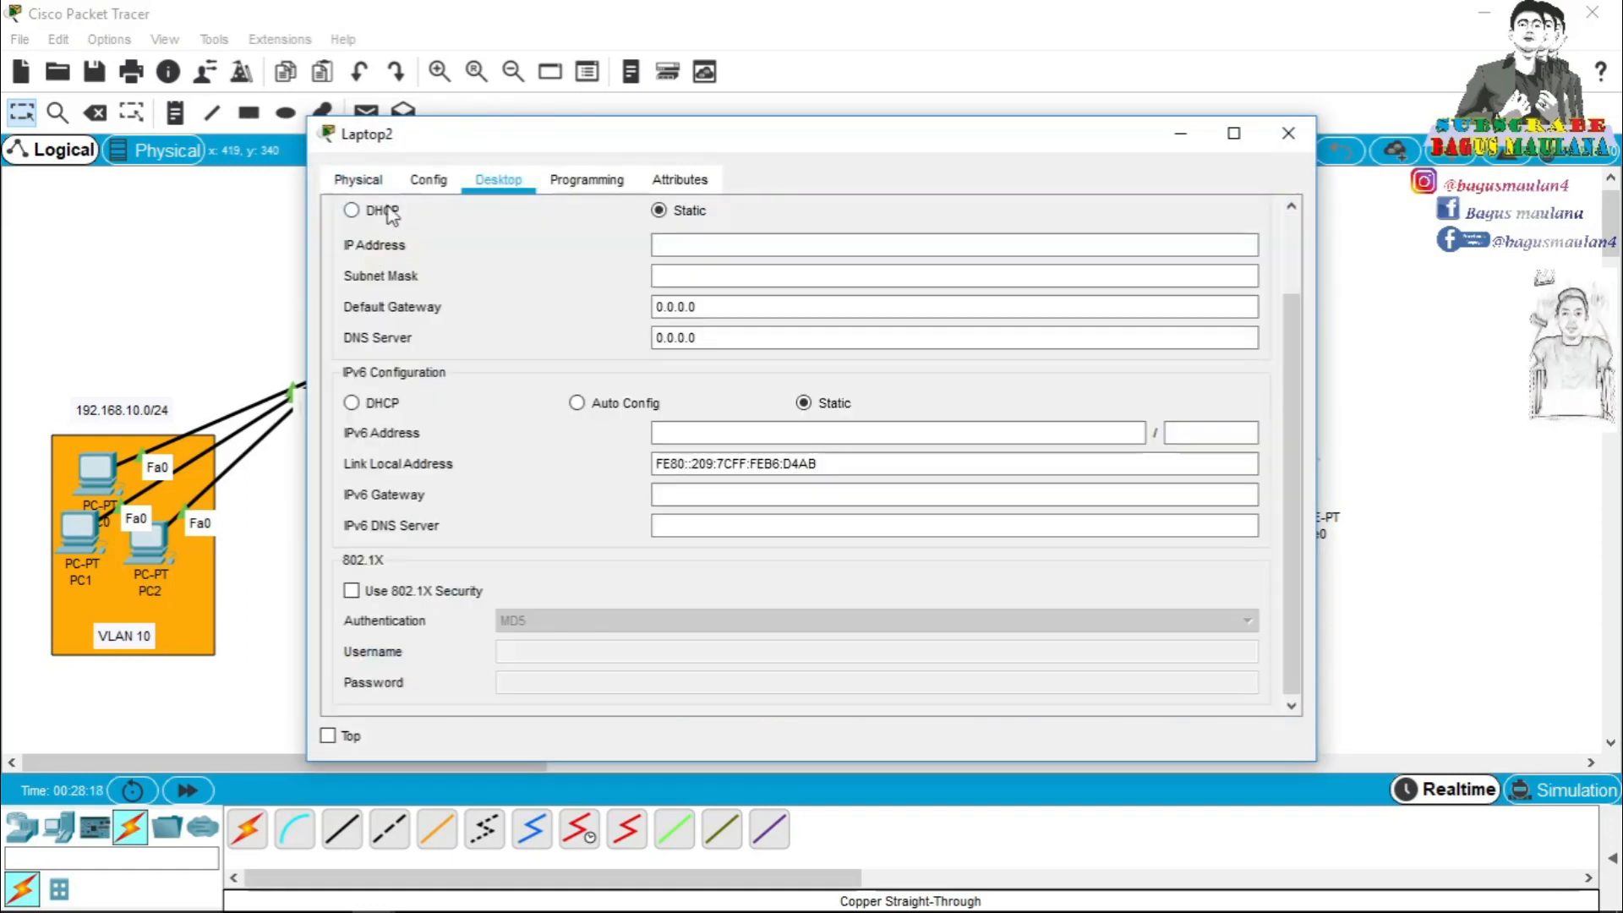
pyautogui.click(351, 210)
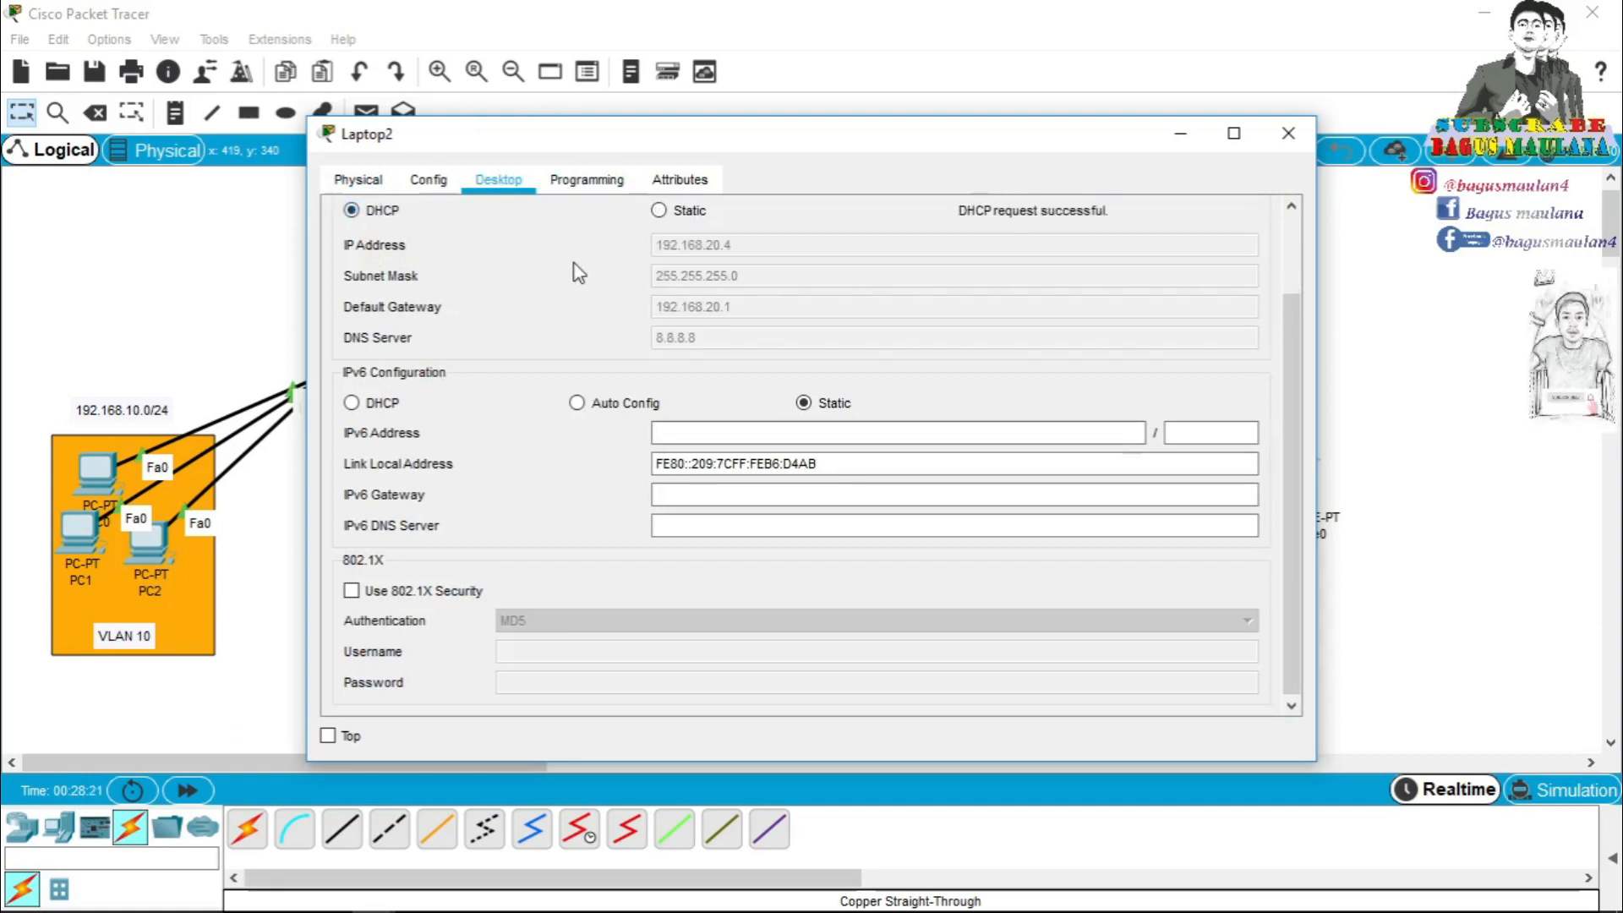
pyautogui.click(1287, 135)
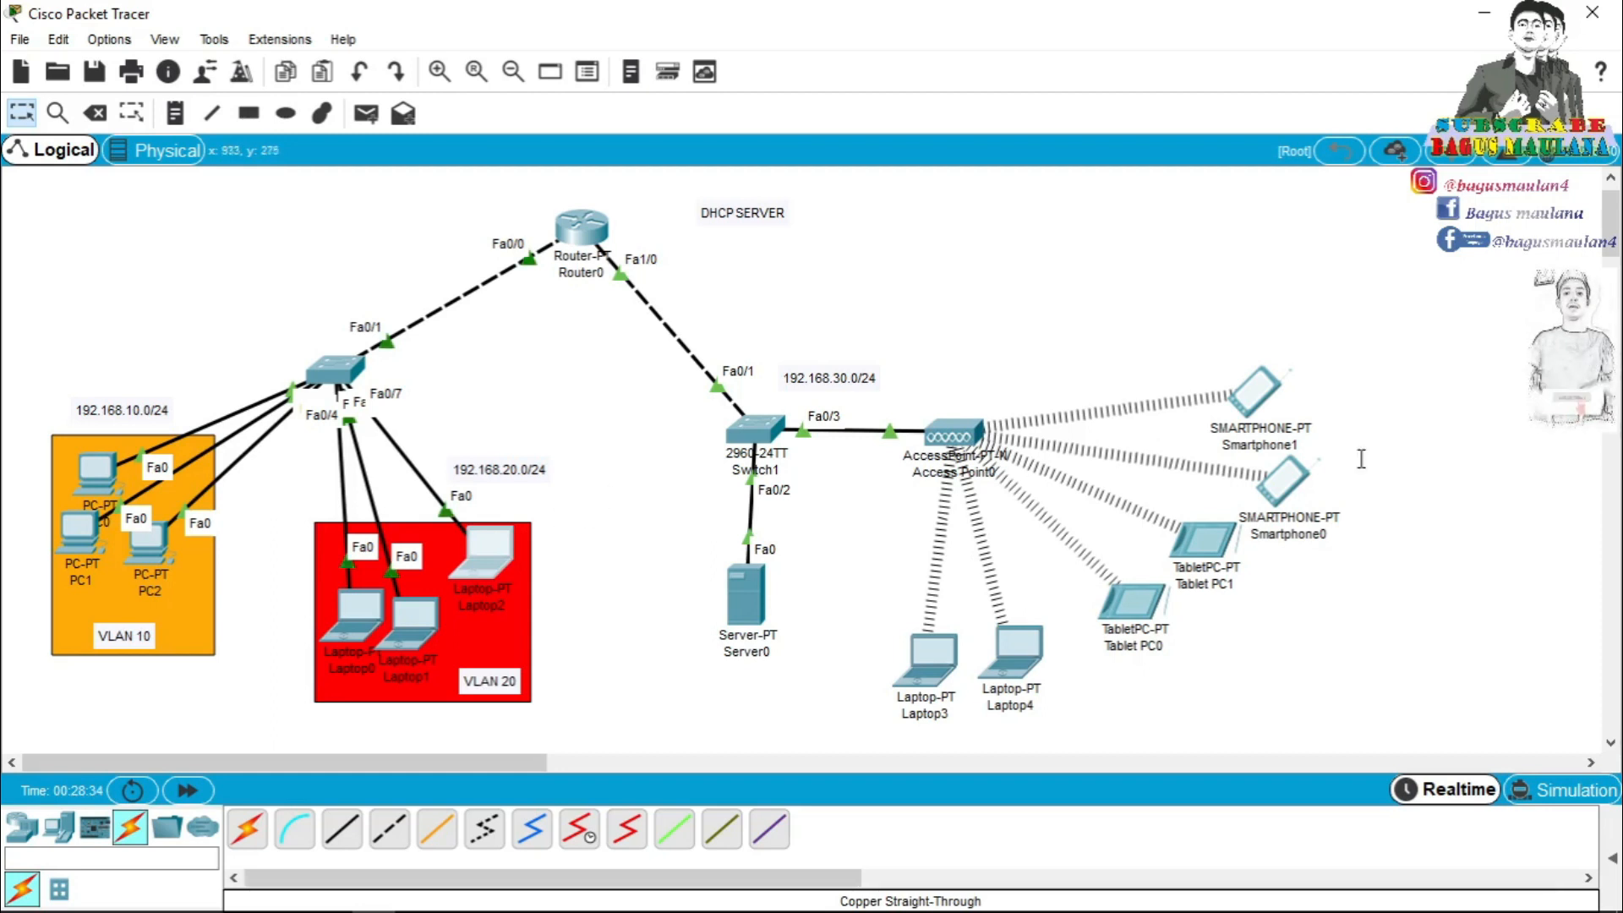
# Test connectivity from PC2 to Laptop0 with two simple PDUs while showing the PDU list, and delete the scenario's entries.
pyautogui.click(1611, 864)
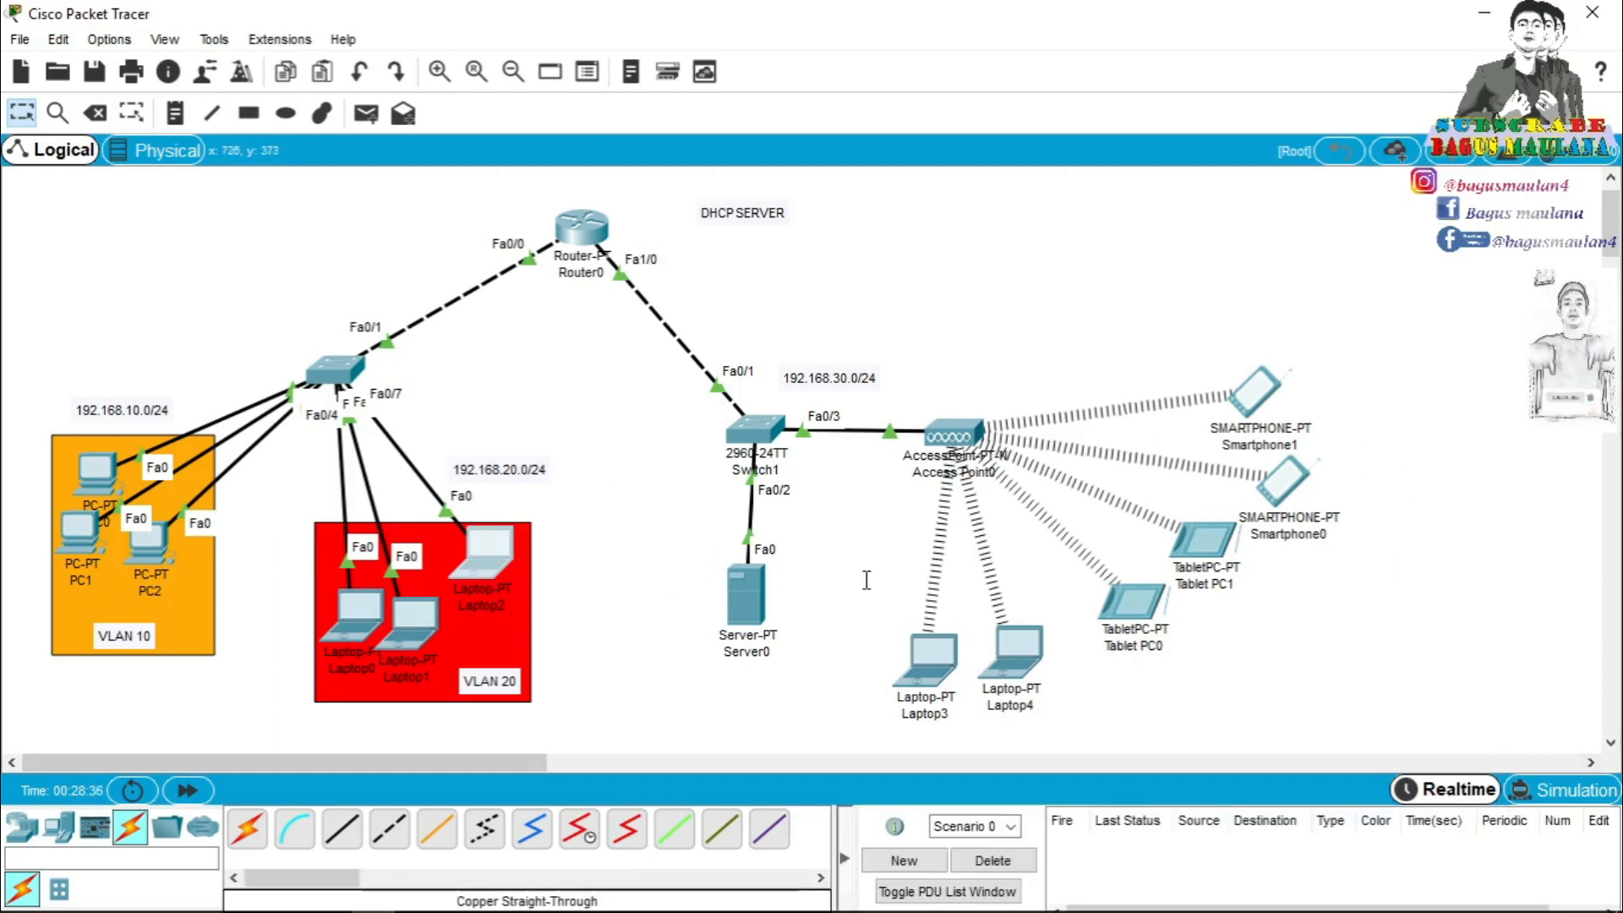
pyautogui.press('p')
pyautogui.click(152, 545)
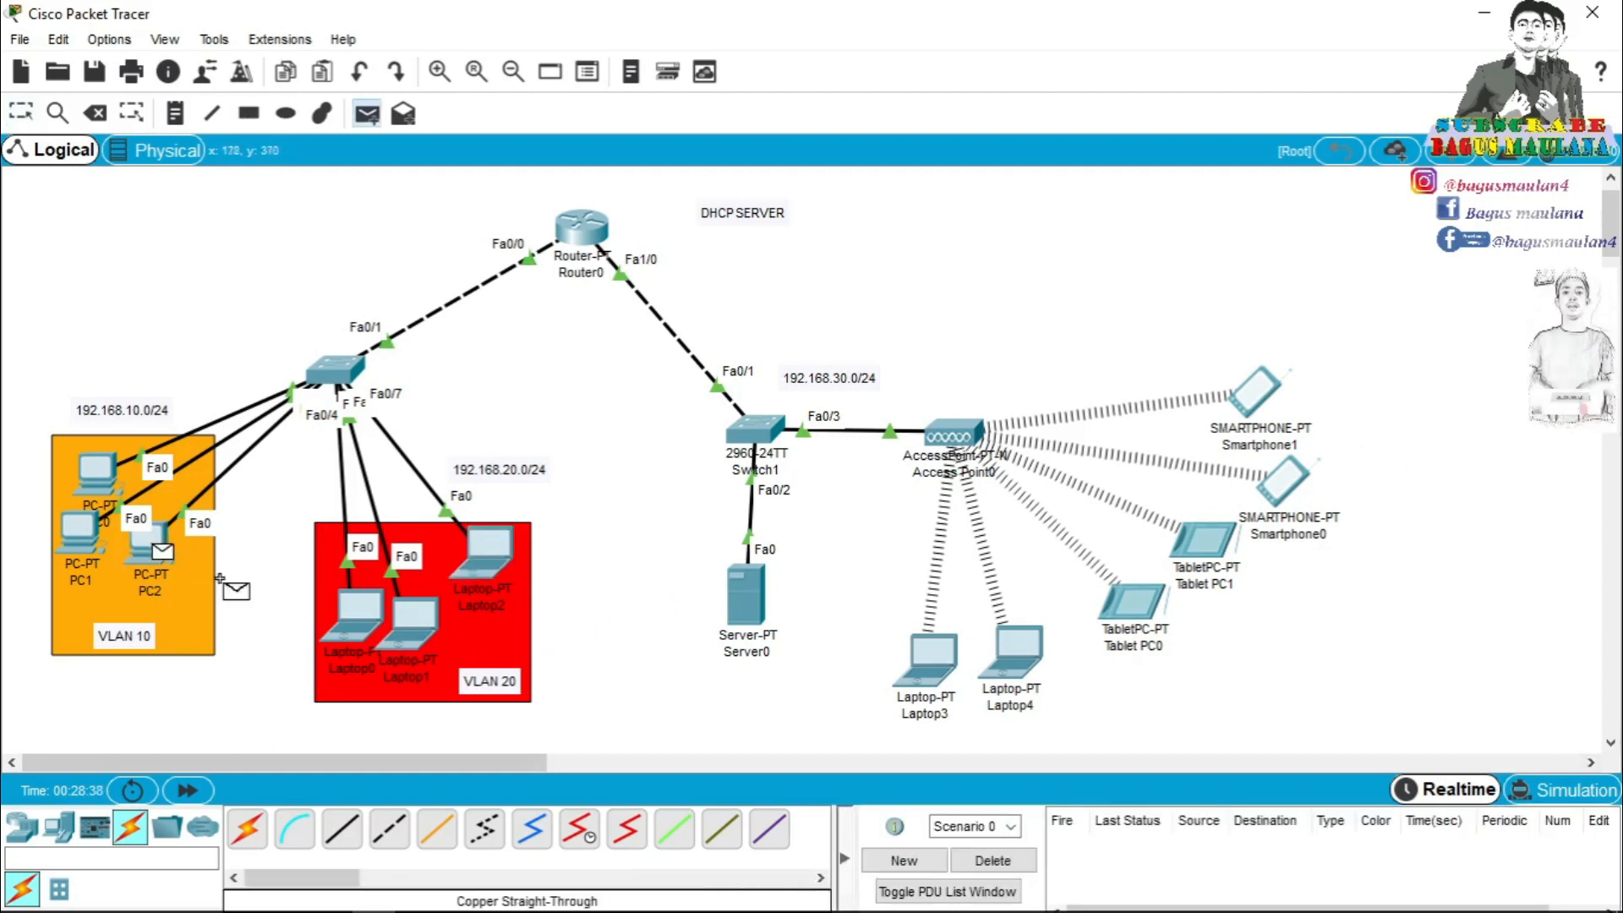
pyautogui.click(353, 627)
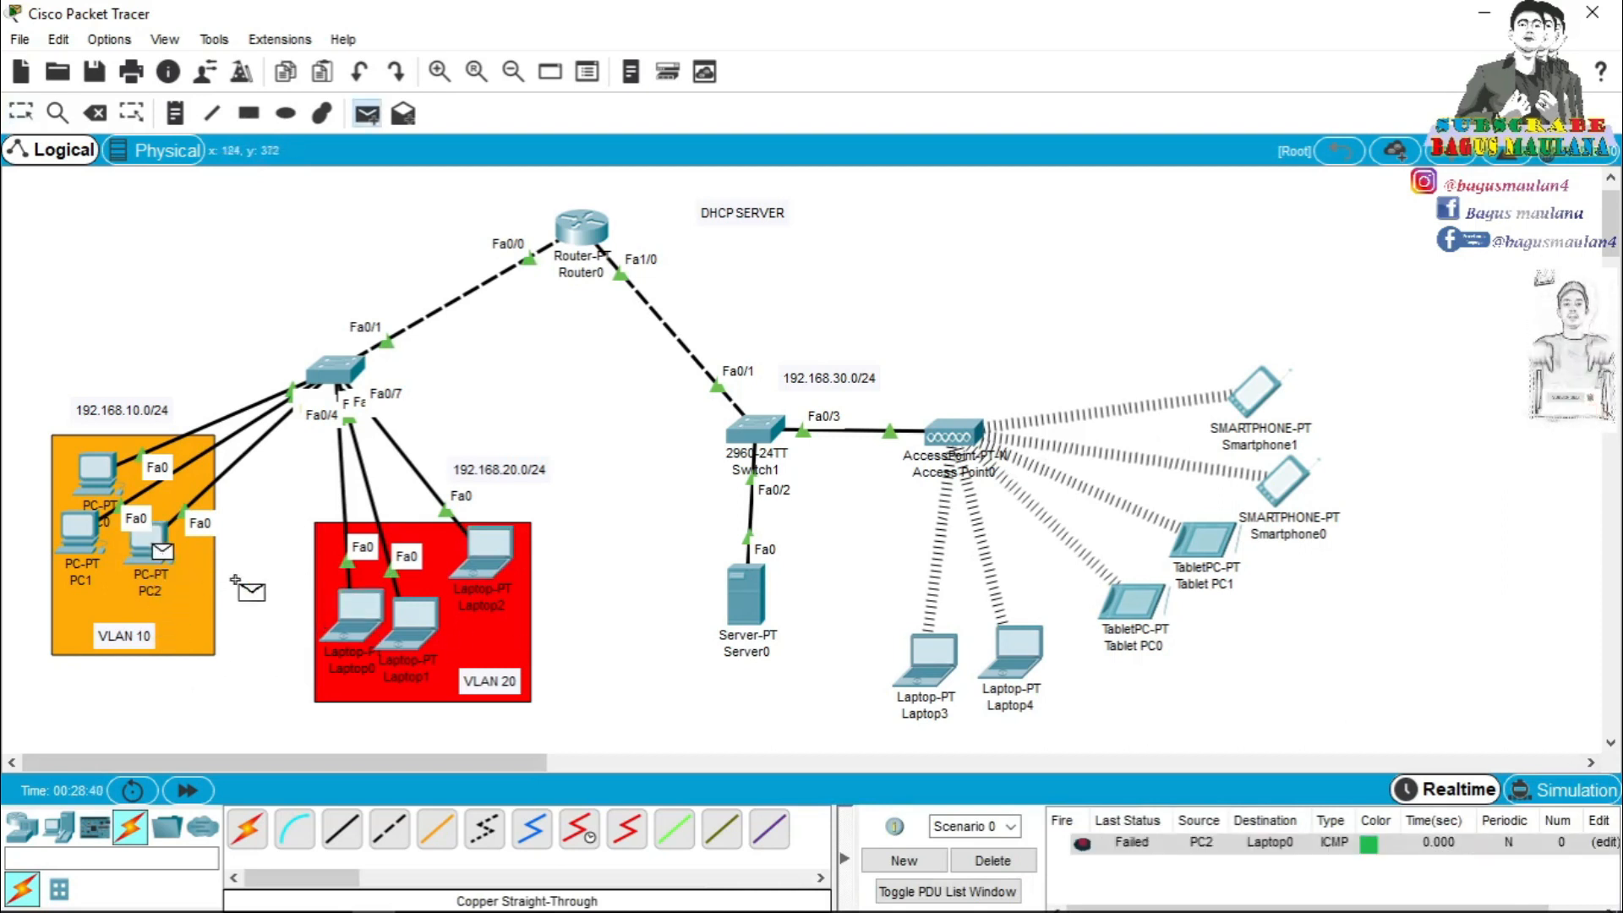
pyautogui.click(351, 624)
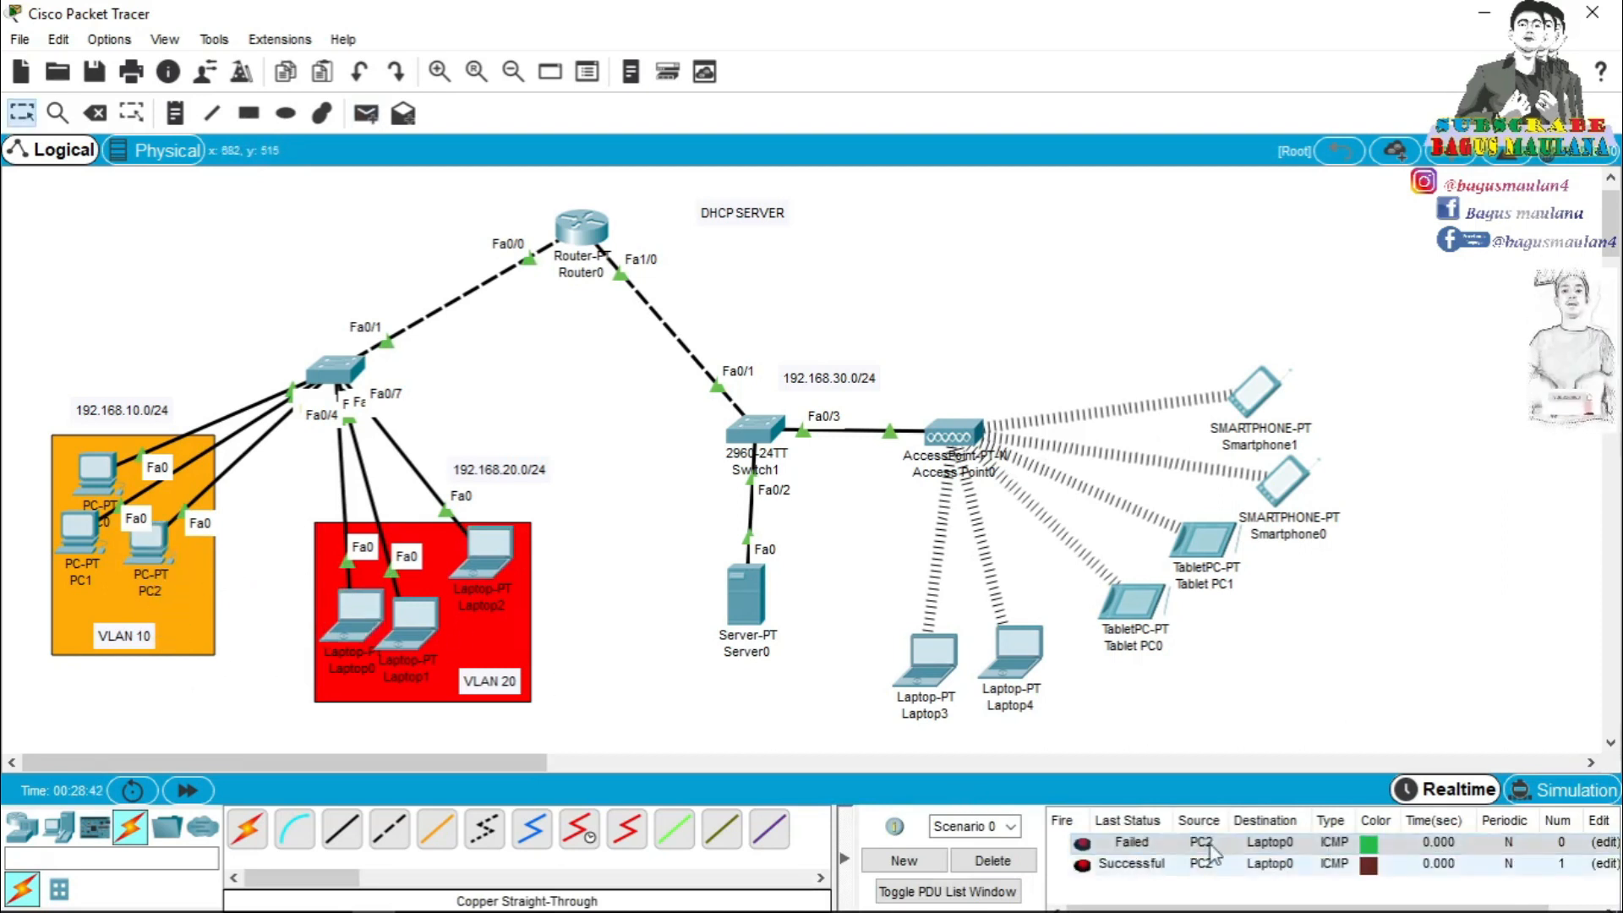
pyautogui.click(992, 860)
# Try to send a simple PDU from PC2 to Server0, and return to the Select tool.
pyautogui.press('p')
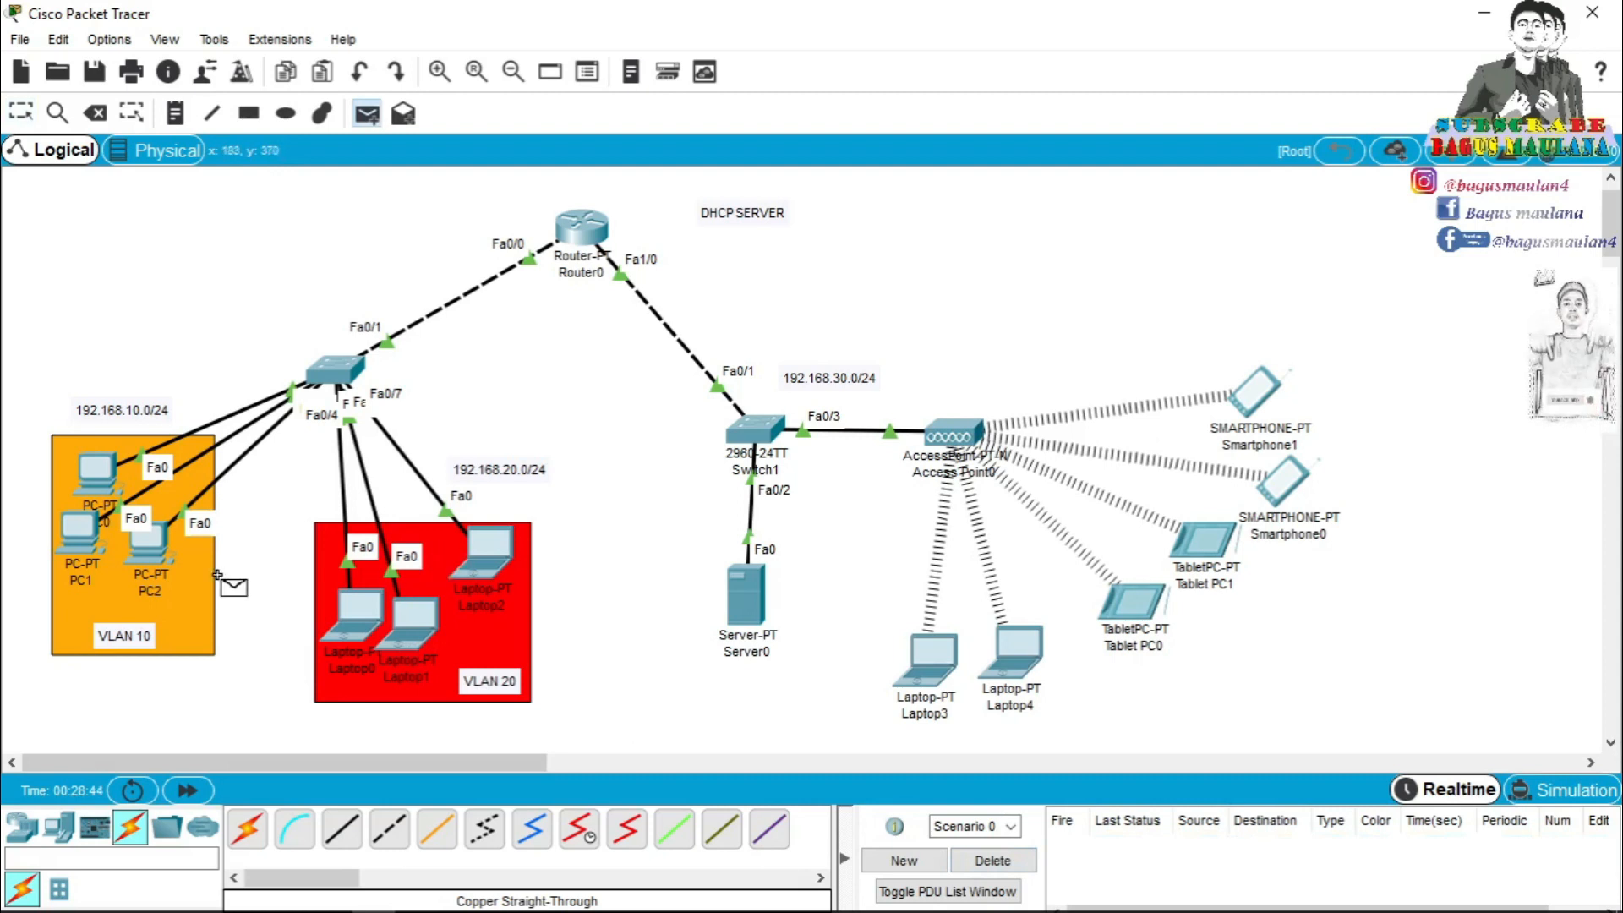
pyautogui.click(159, 541)
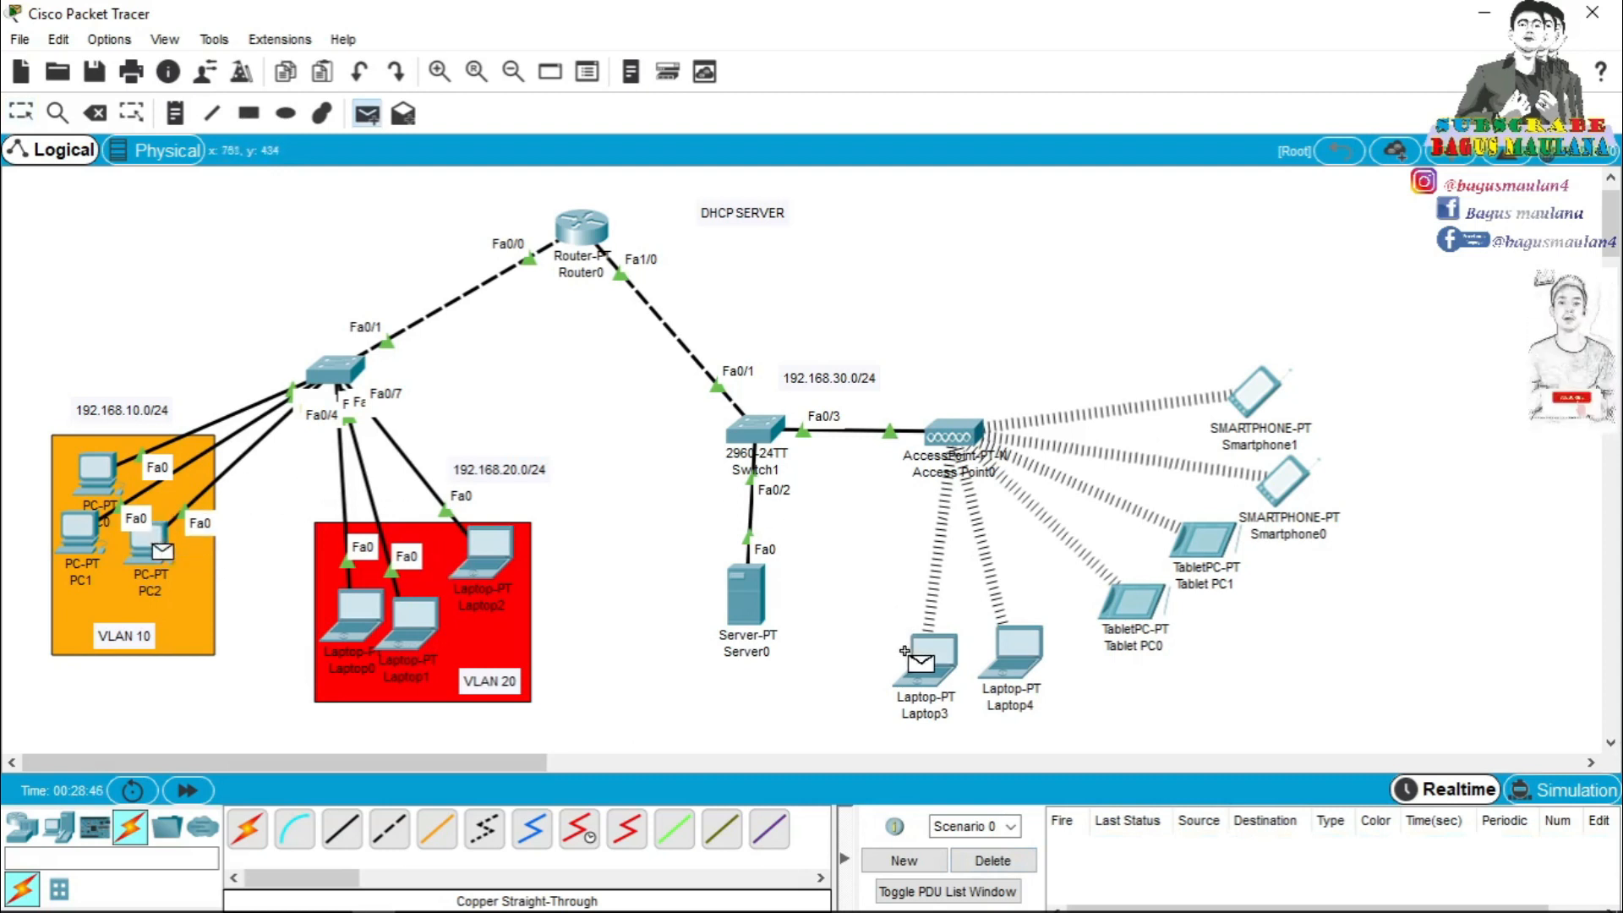
pyautogui.click(753, 590)
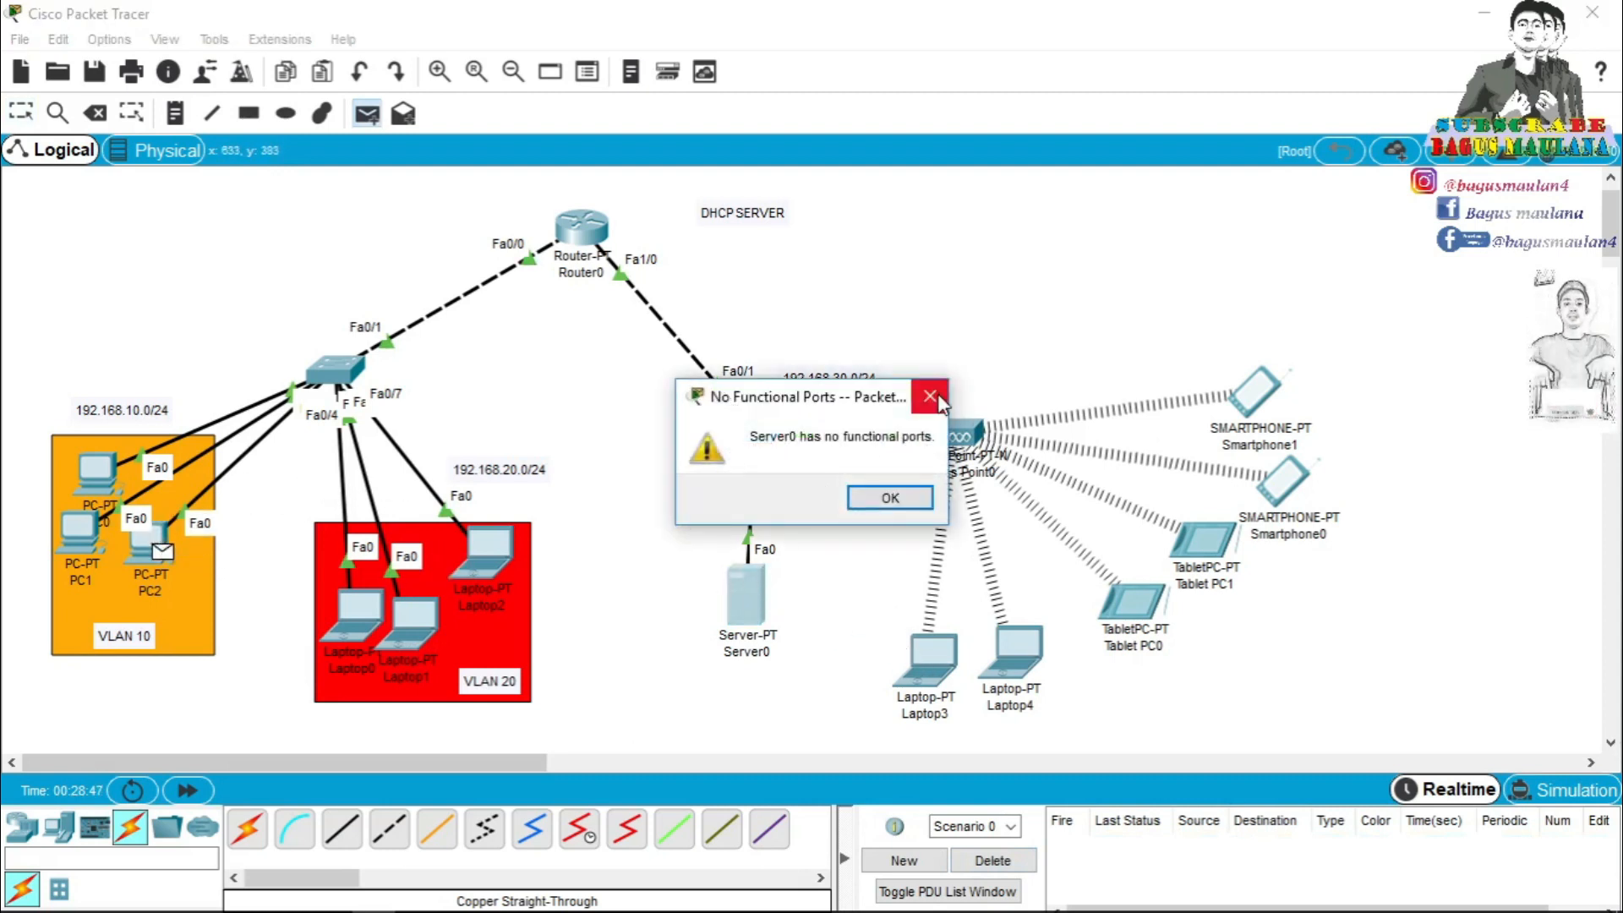
pyautogui.click(890, 497)
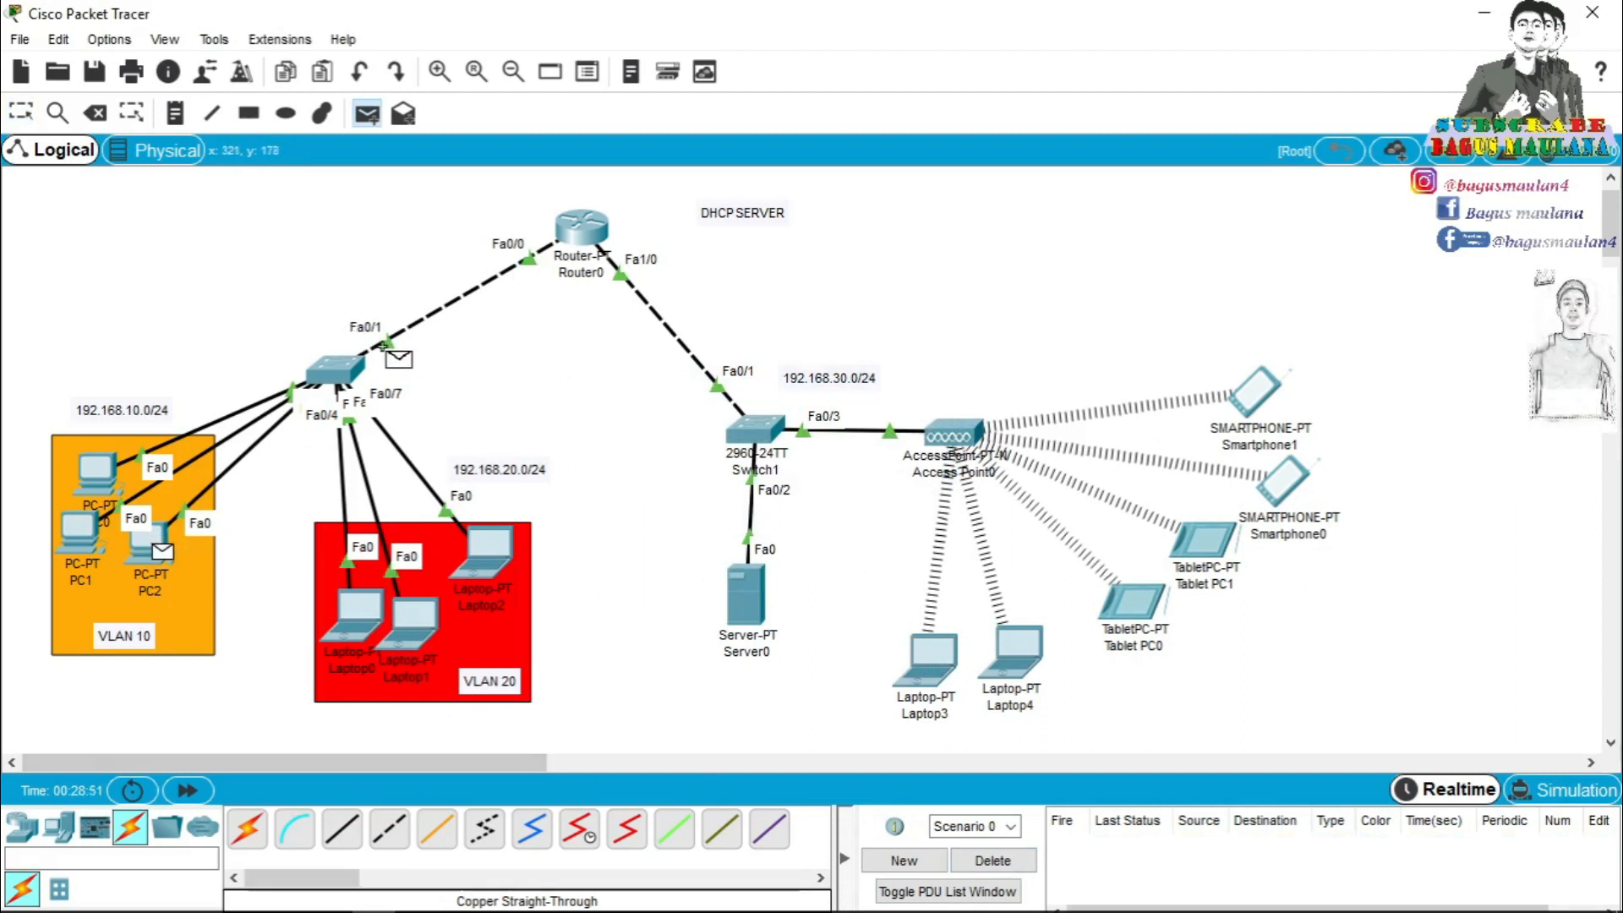
pyautogui.click(21, 113)
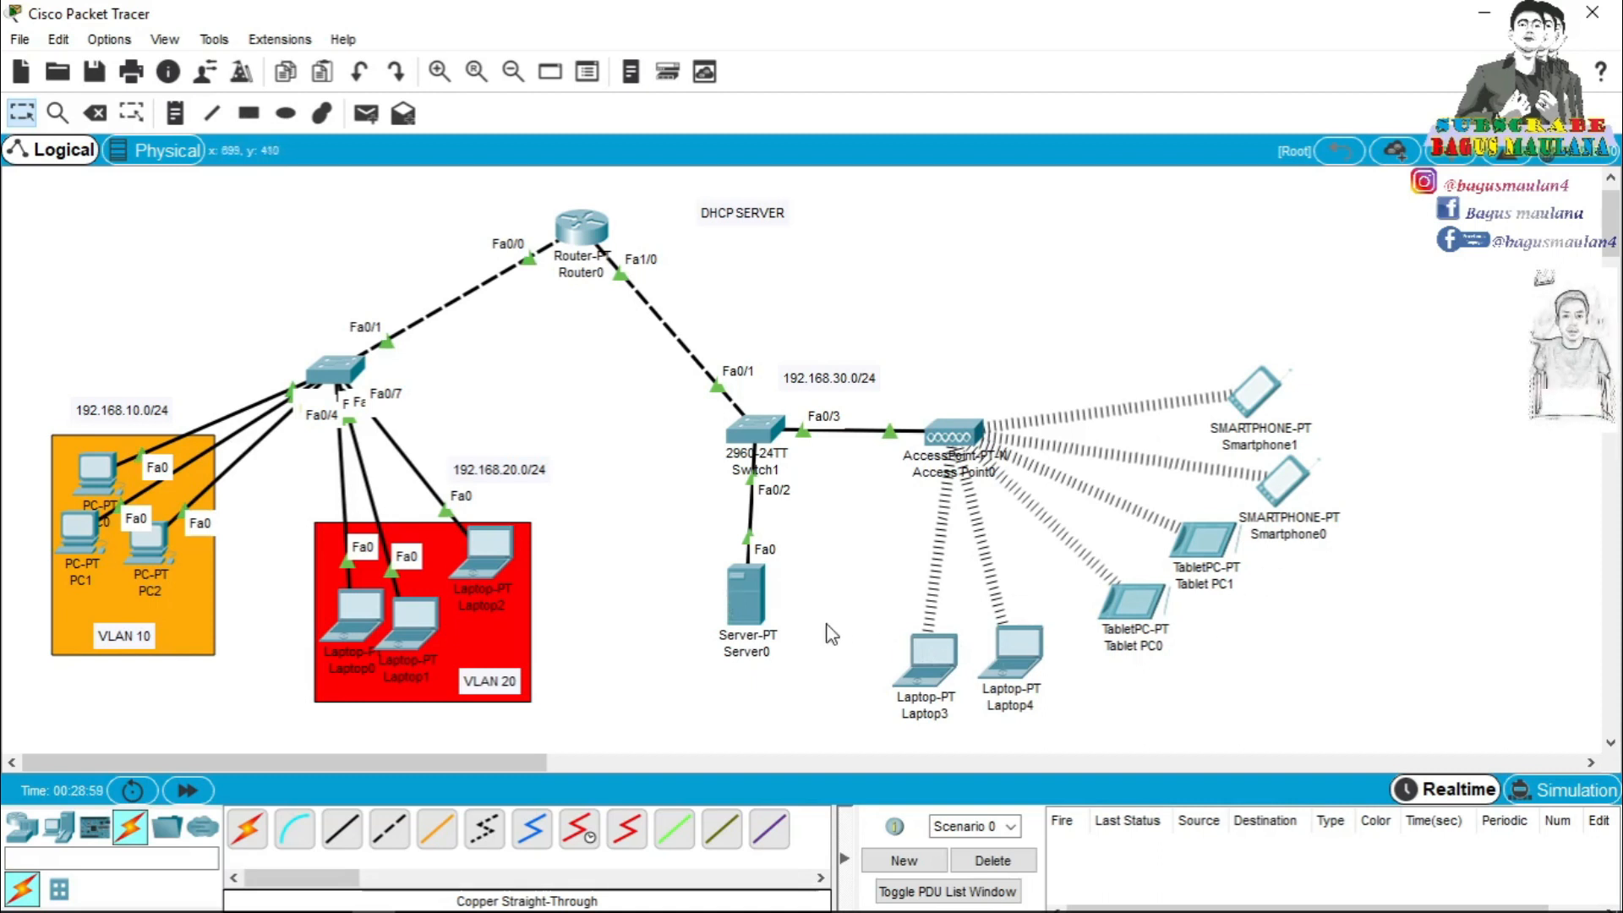
# Give Server0 the static IP address 192.168.30.1 with subnet mask 255.255.255.0.
pyautogui.click(742, 592)
pyautogui.moveTo(760, 134); pyautogui.dragTo(897, 165)
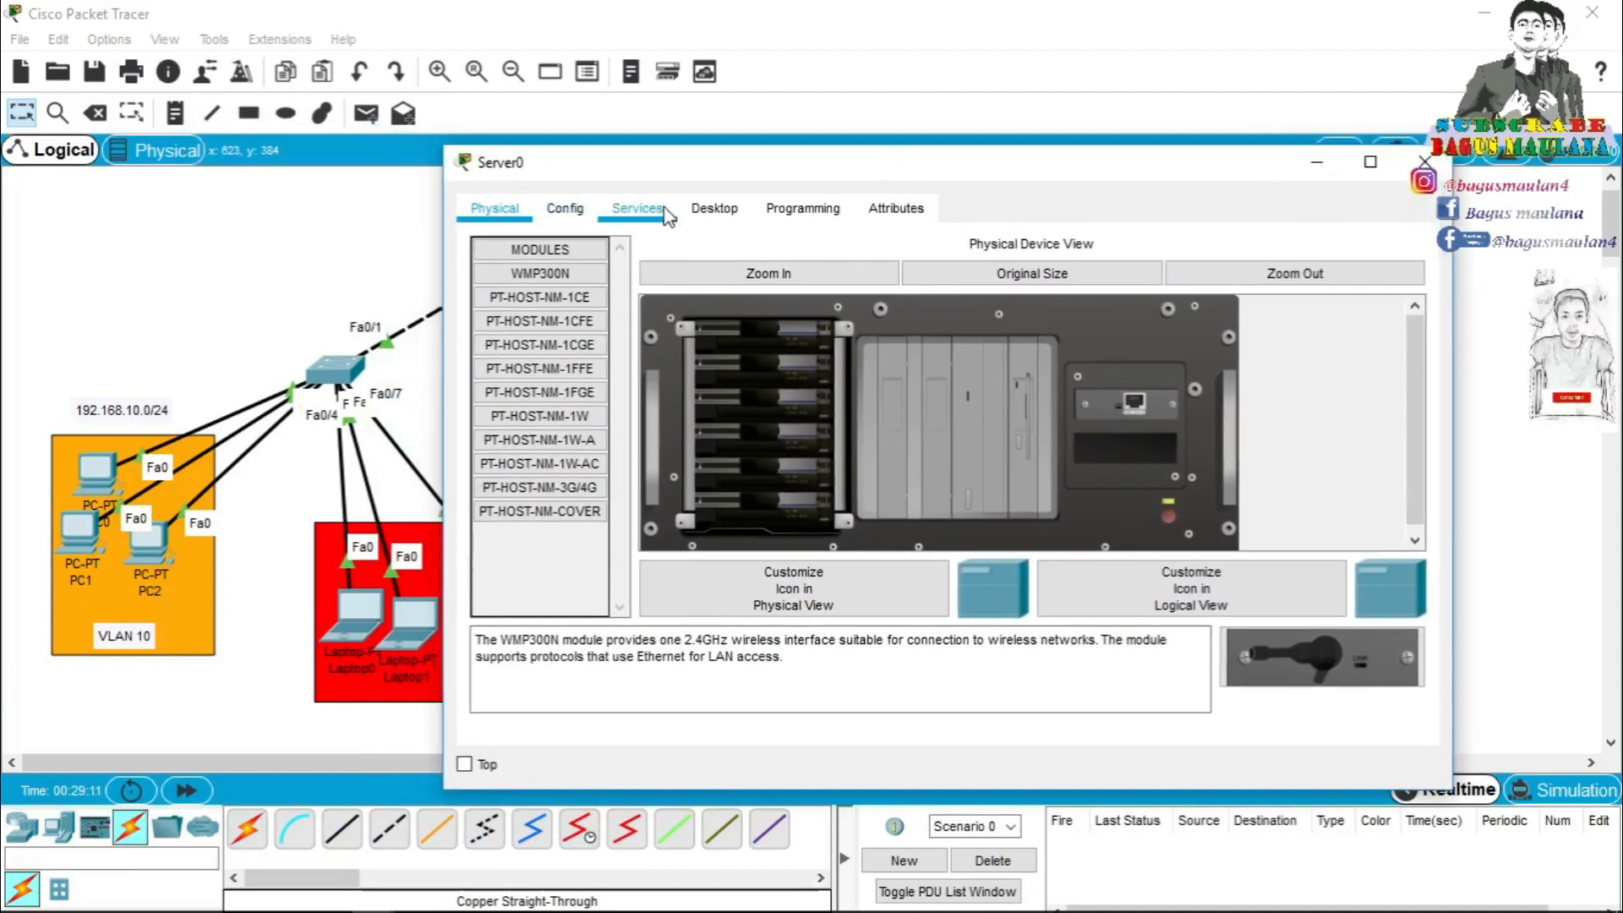
pyautogui.click(691, 208)
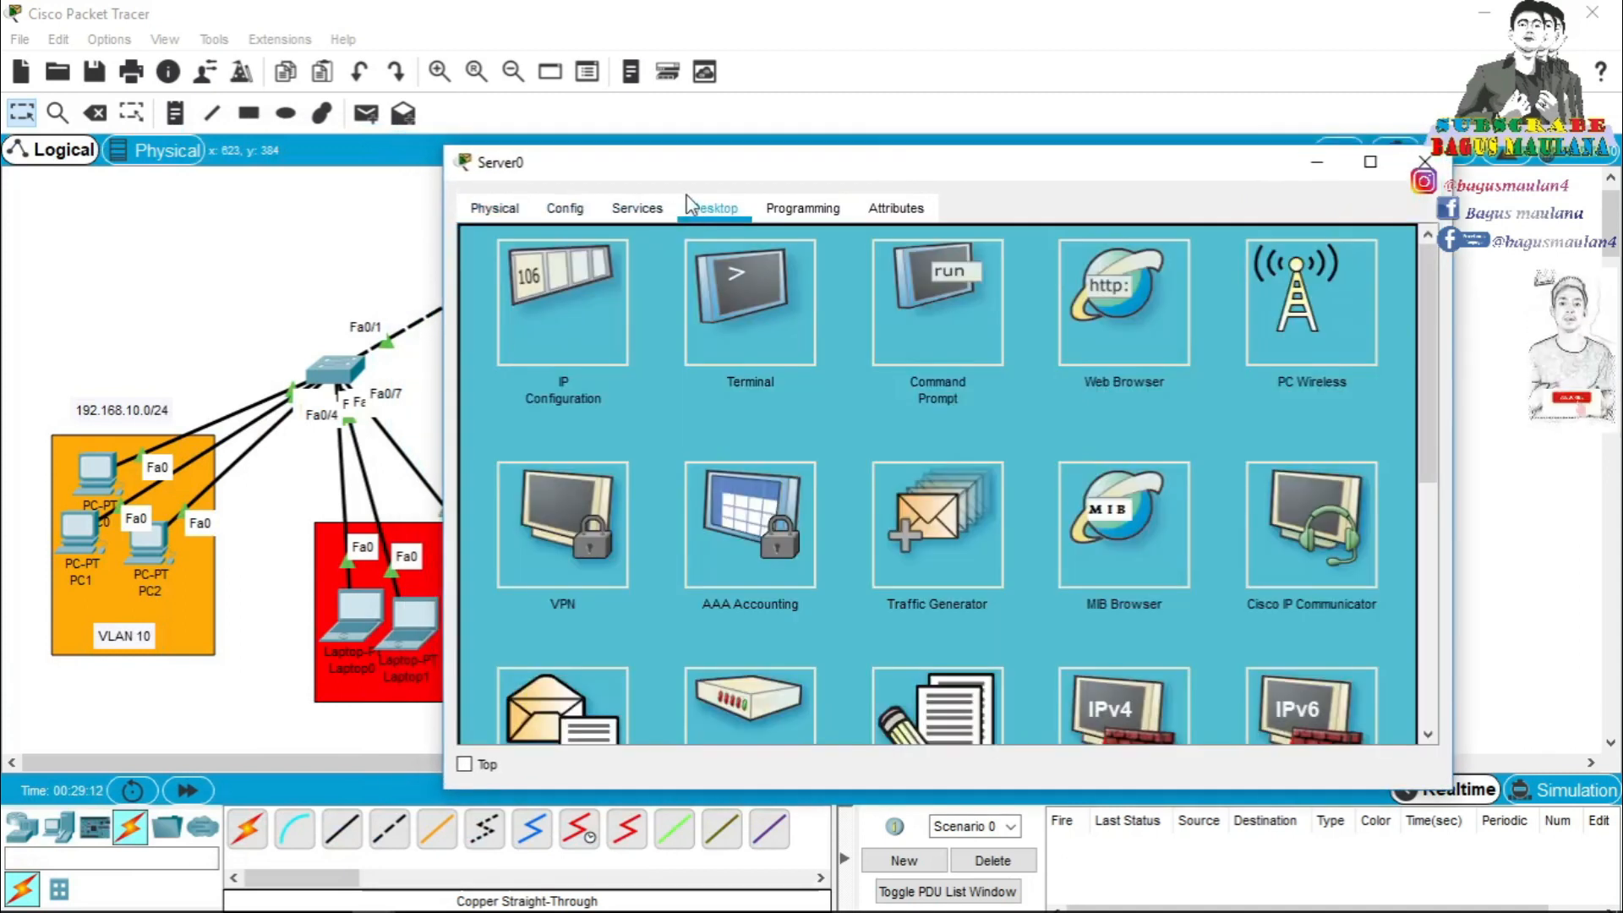
pyautogui.click(541, 302)
pyautogui.click(841, 271)
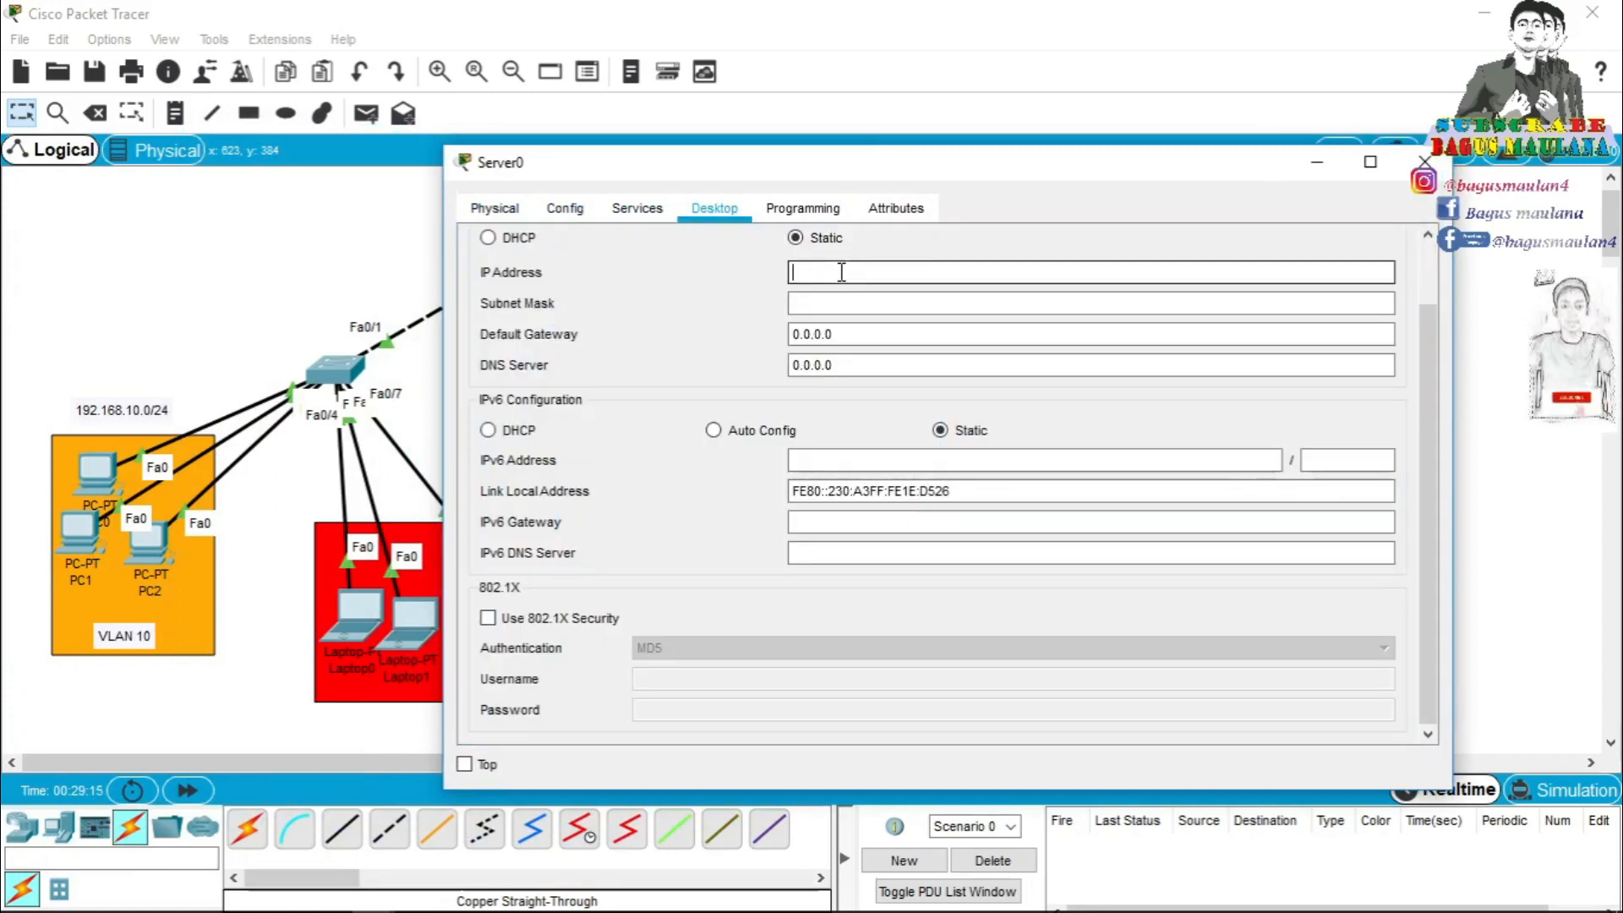
pyautogui.write('192.168.30.1')
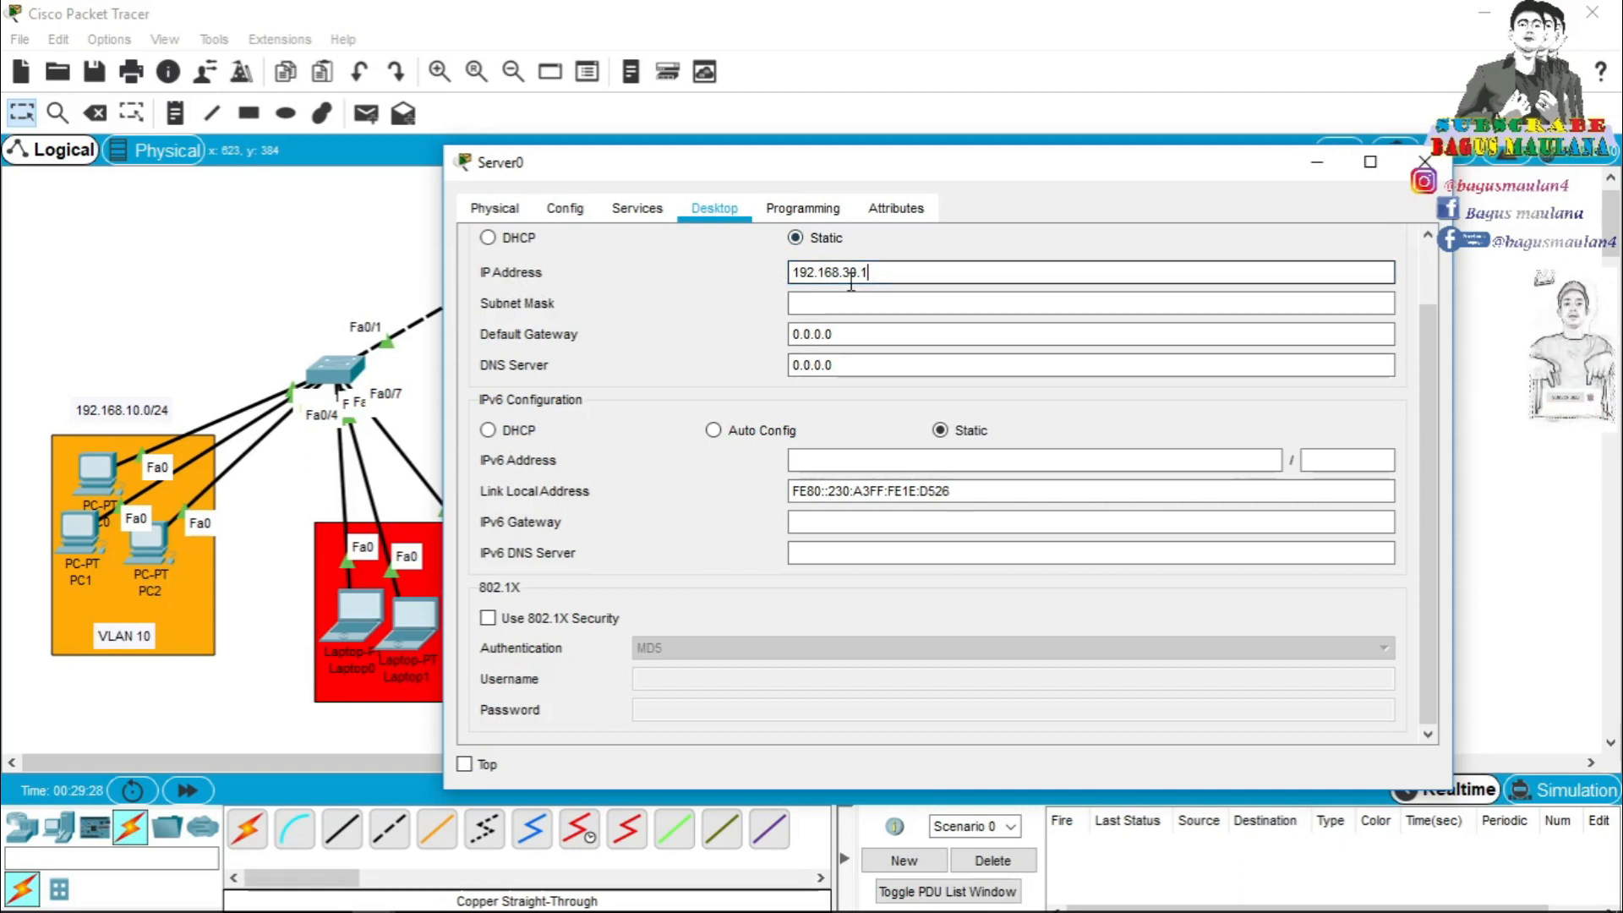
pyautogui.click(868, 303)
# Set Server0's default gateway to 192.168.30.254.
pyautogui.moveTo(867, 333); pyautogui.dragTo(790, 335)
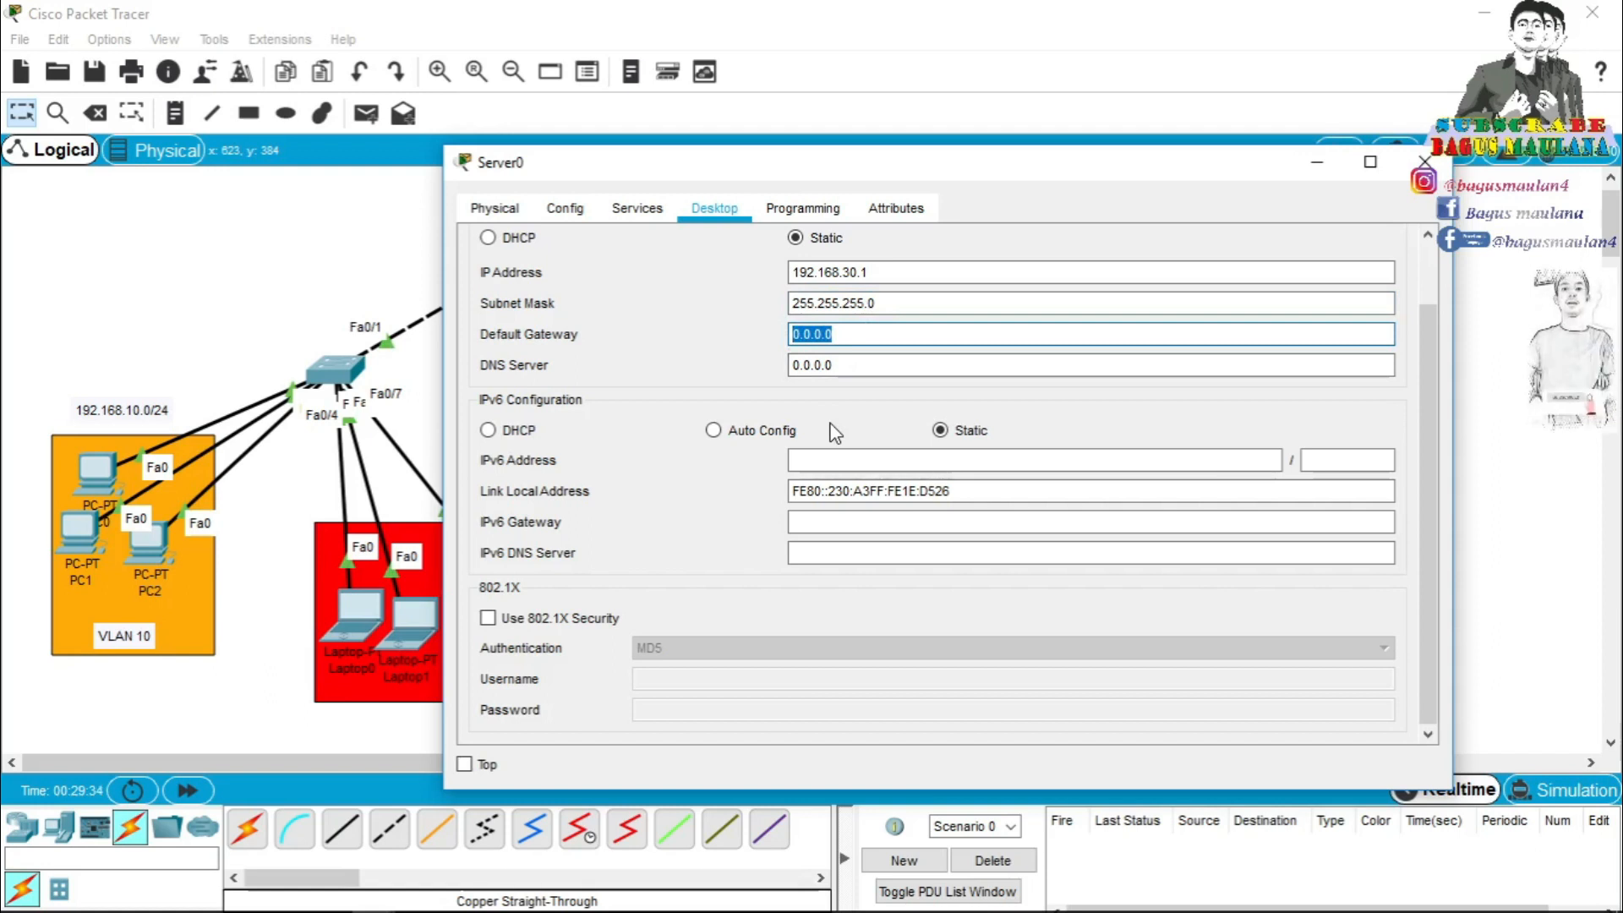
pyautogui.write('192.16')
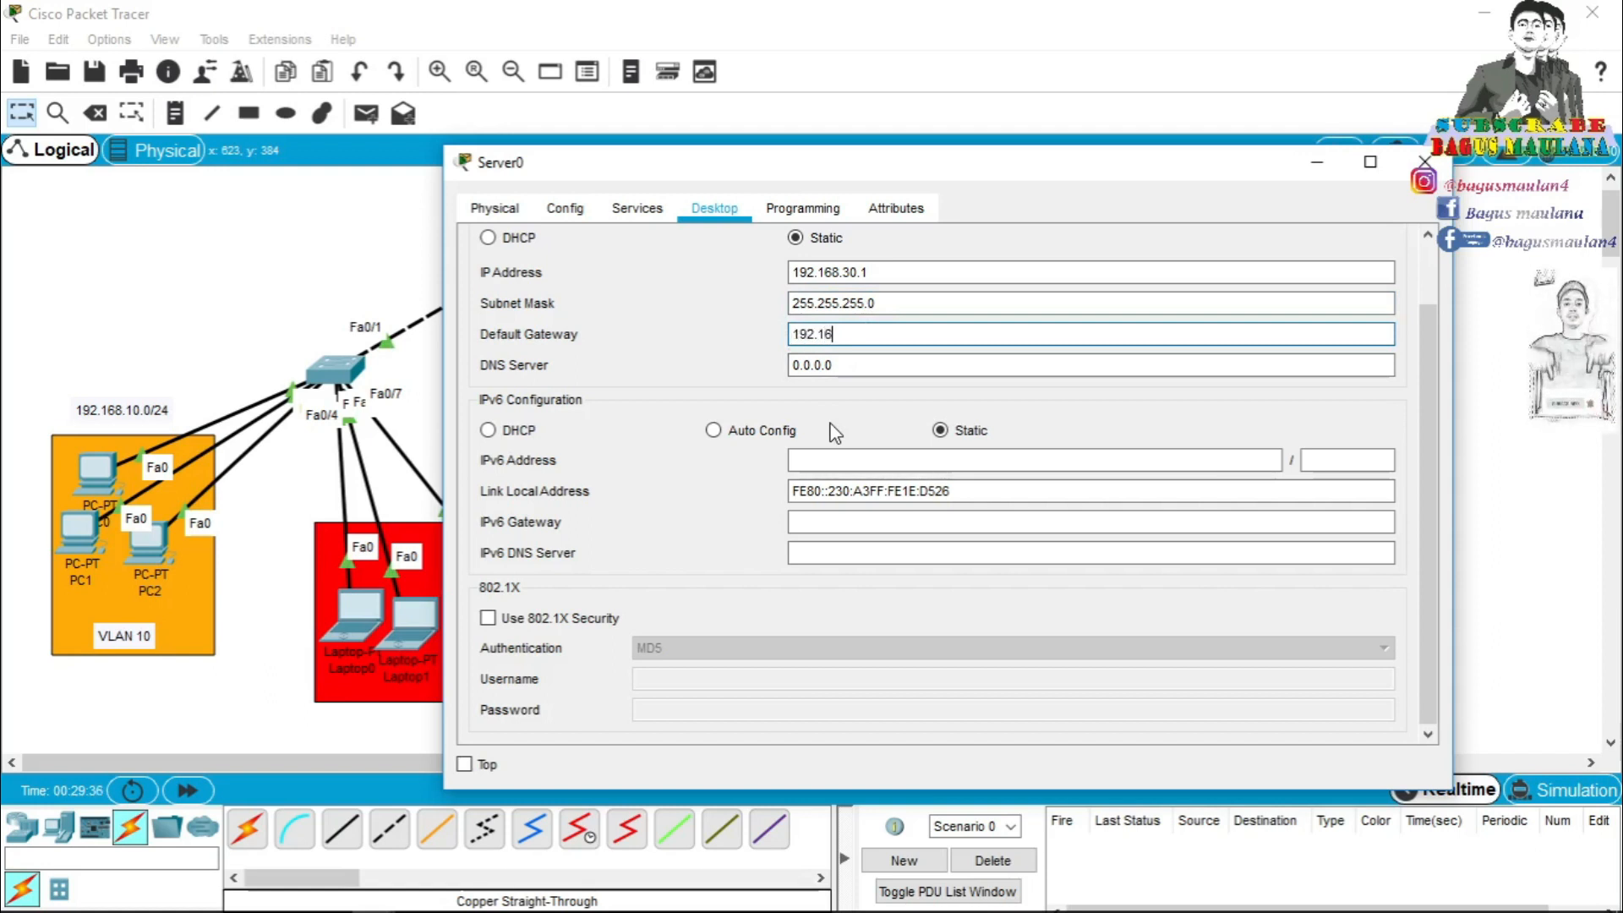
pyautogui.write('8.30.254')
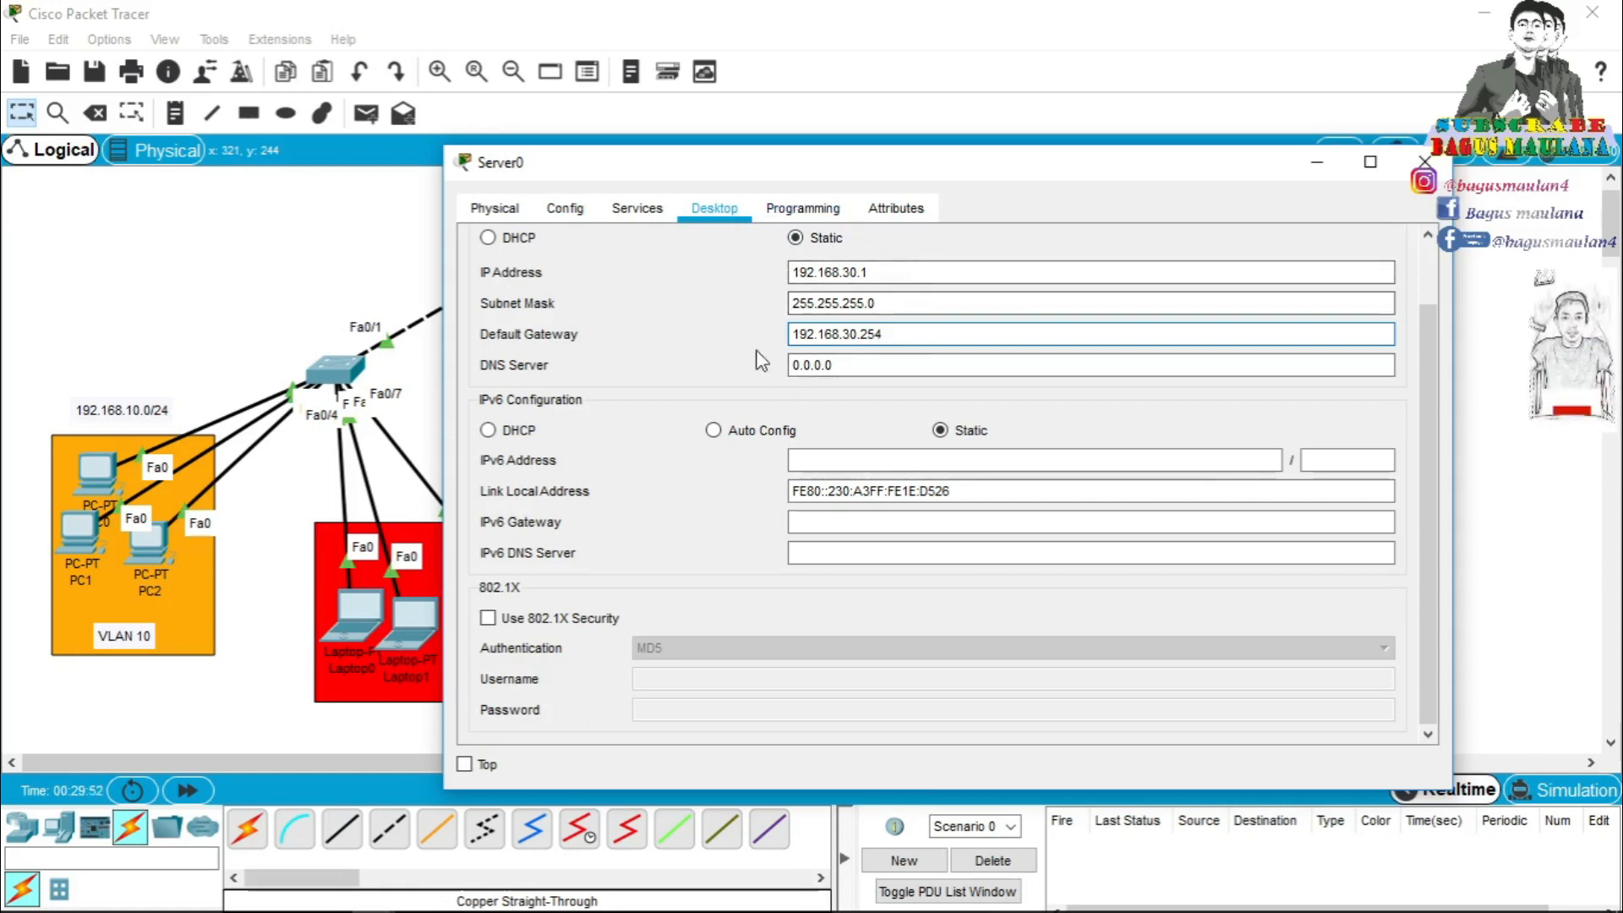
# Turn on the DHCP service on Server0's FastEthernet0 interface.
pyautogui.click(636, 209)
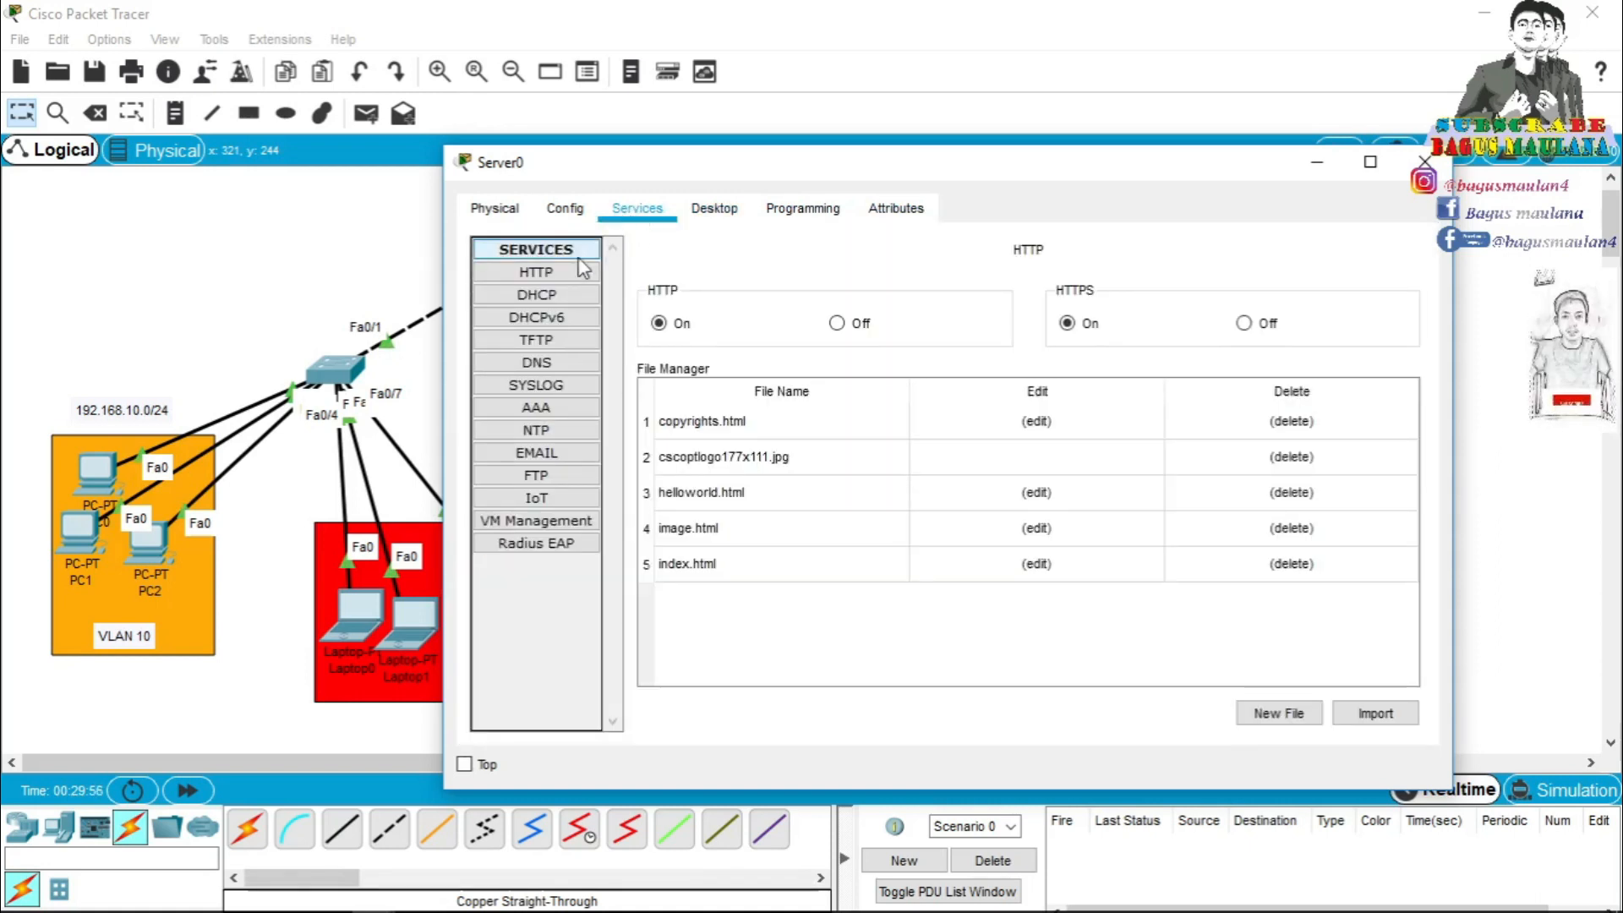
pyautogui.click(541, 298)
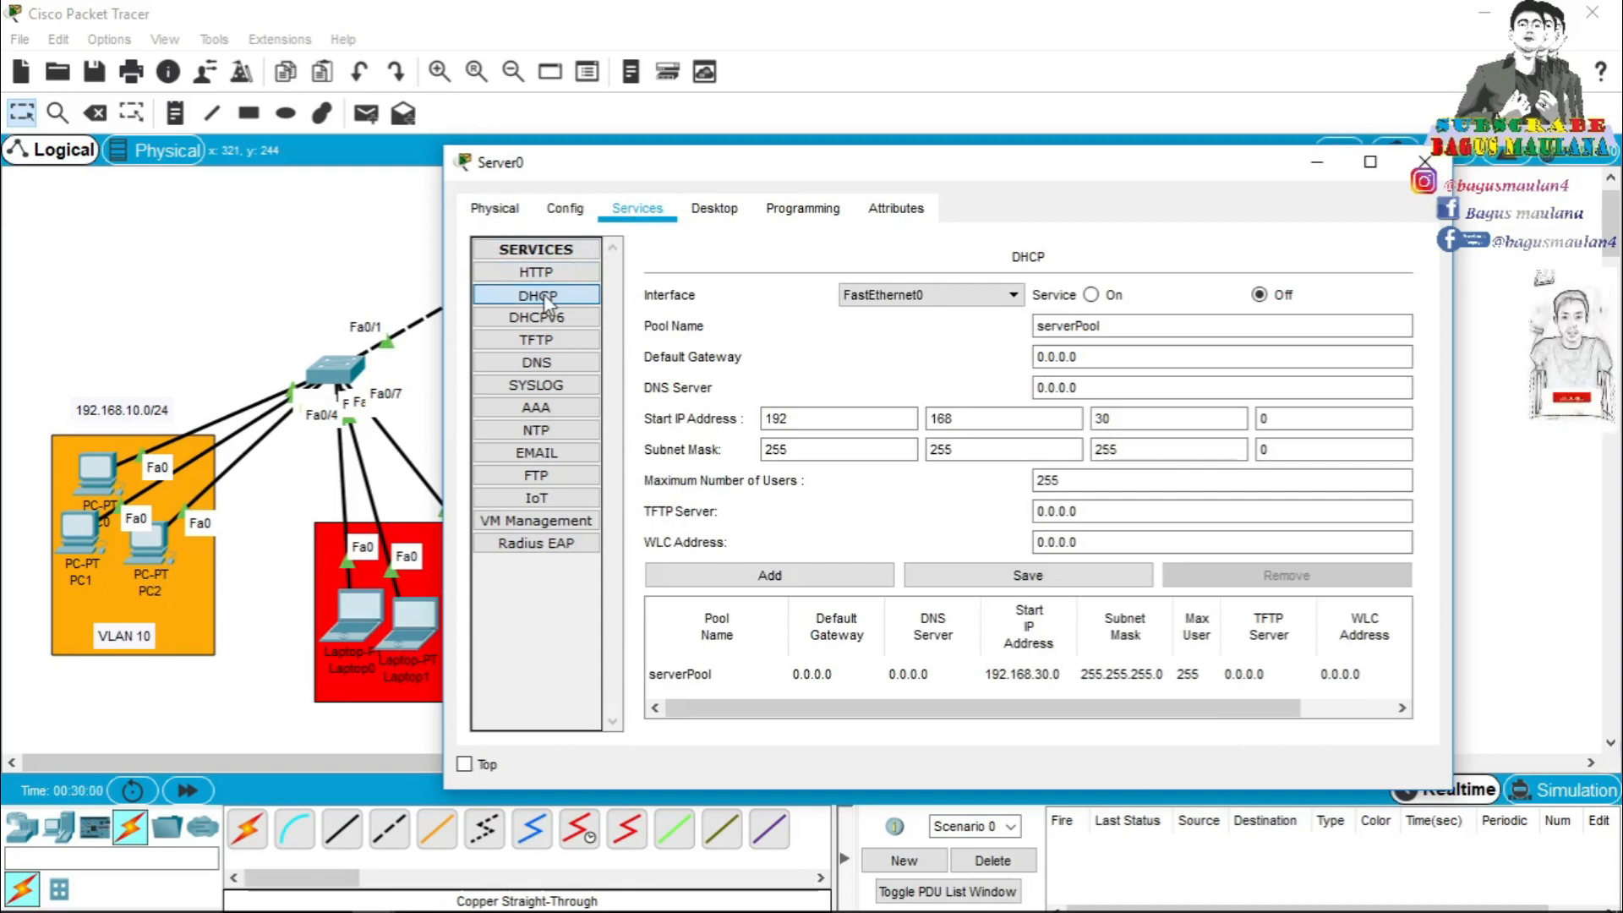
pyautogui.click(1091, 295)
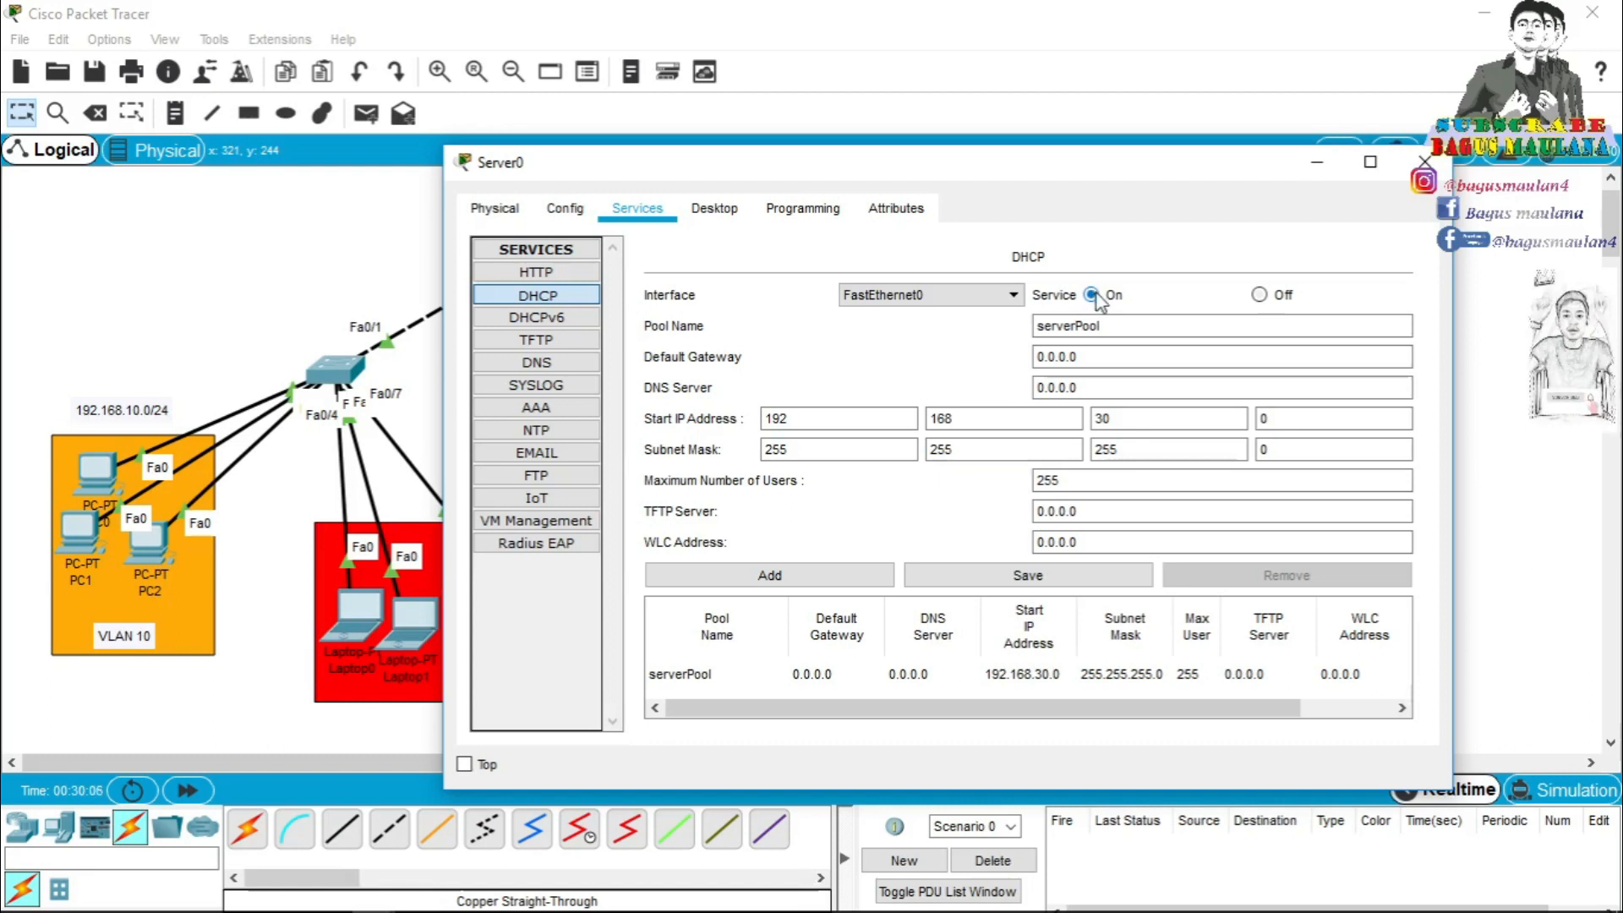
# Set the default gateway of Server0's serverPool to 192.168.30.254 and its DNS server to 8.8.8.8.
pyautogui.moveTo(1062, 185); pyautogui.dragTo(1044, 175)
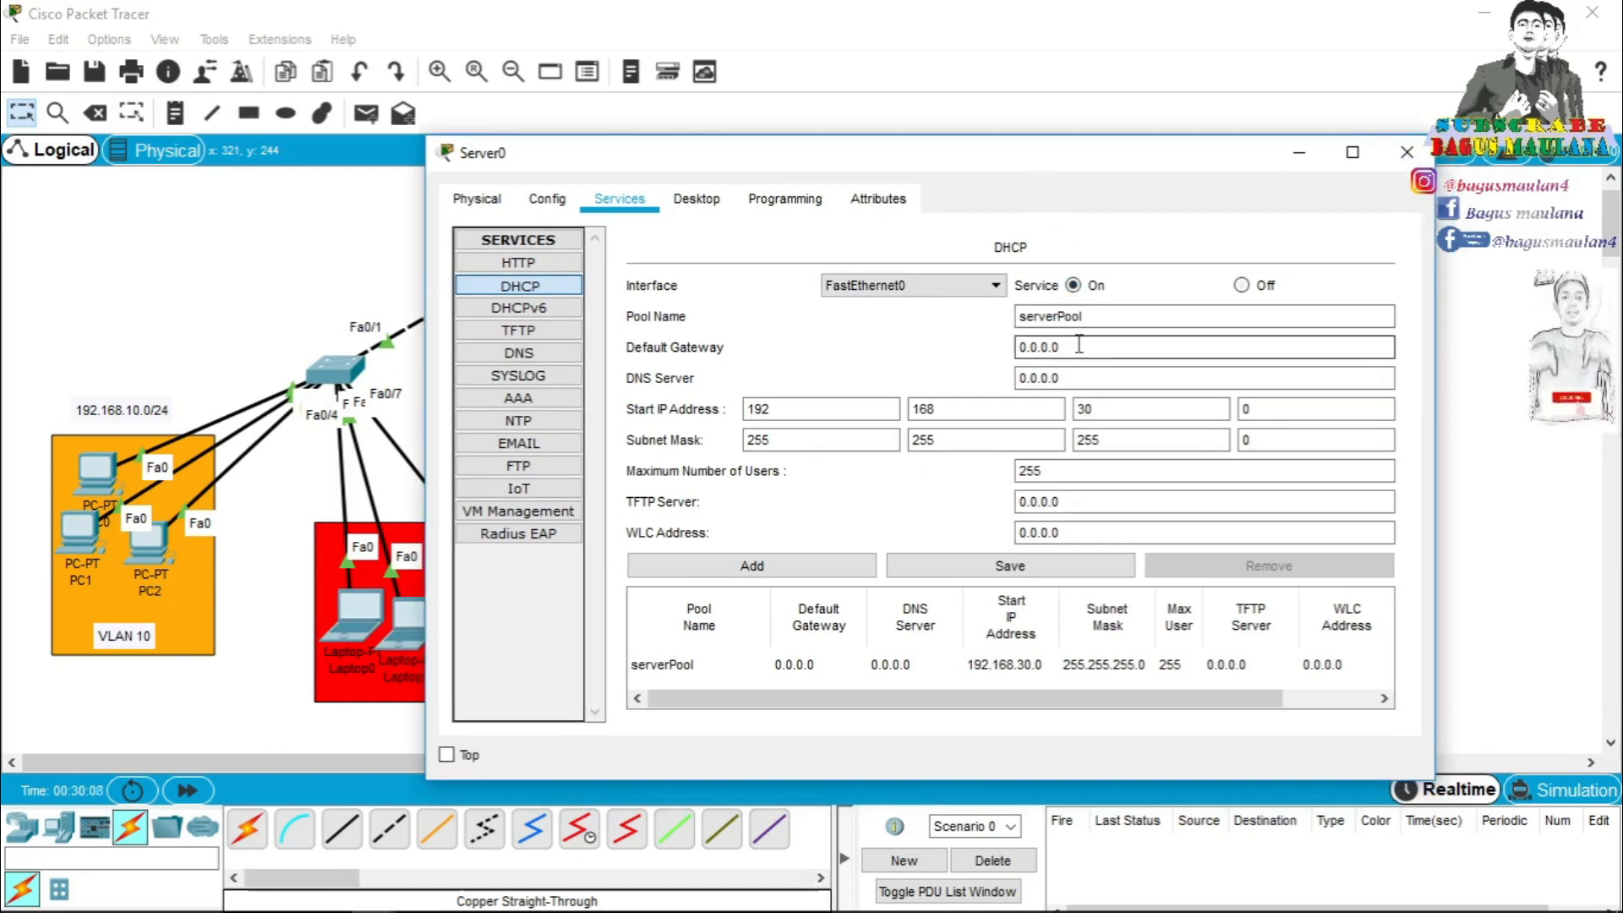
pyautogui.moveTo(1073, 347); pyautogui.dragTo(966, 341)
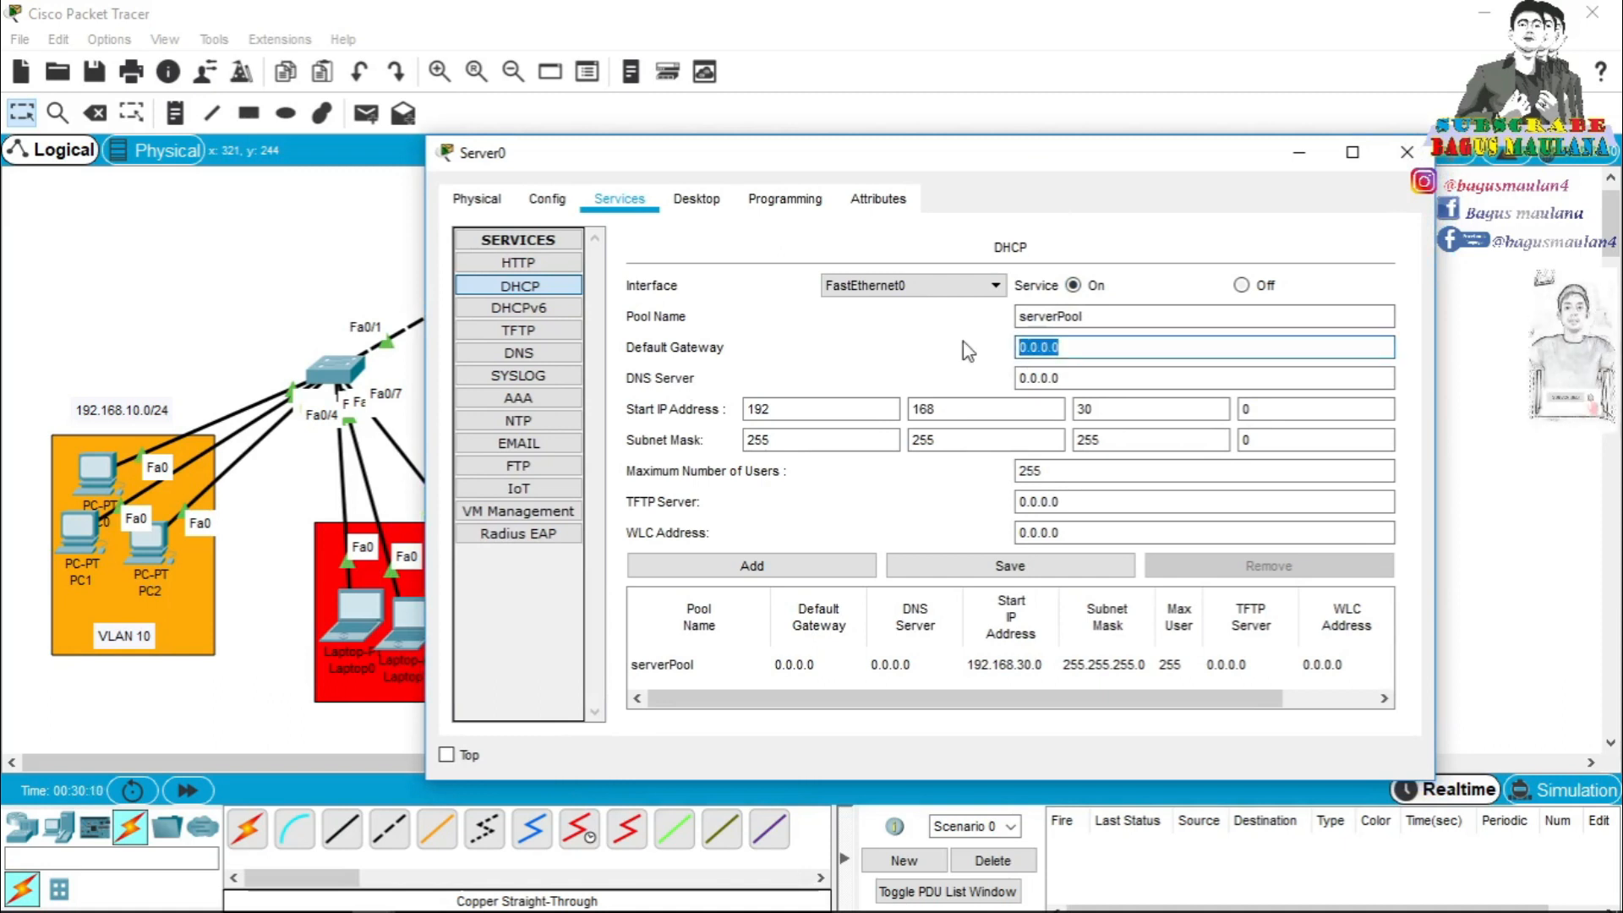
pyautogui.write('192')
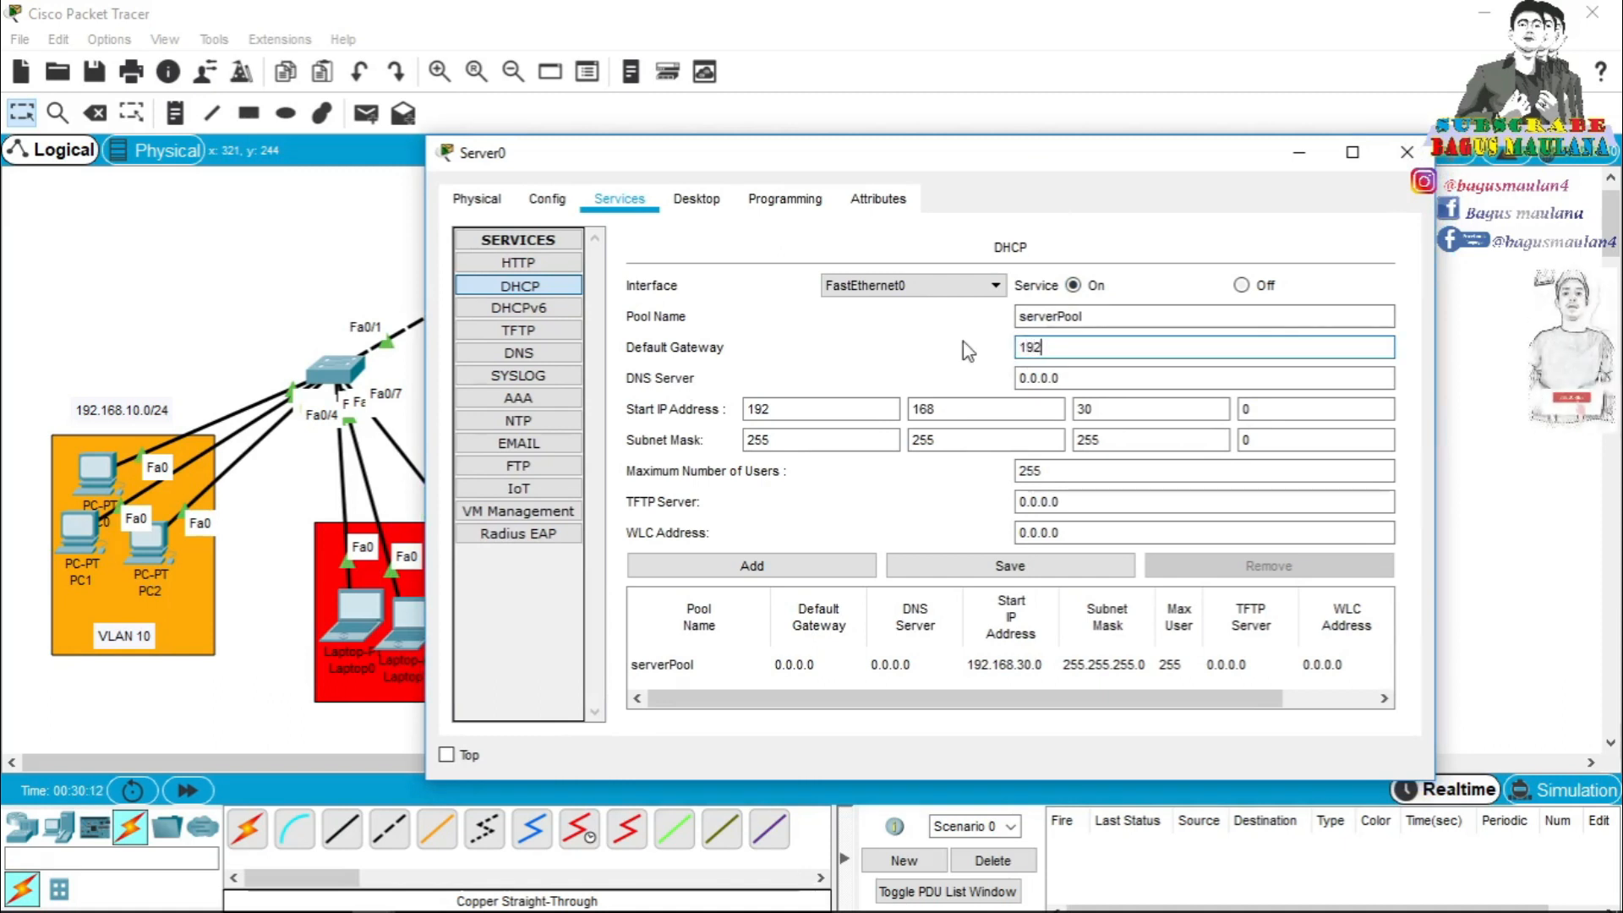
pyautogui.write('.168')
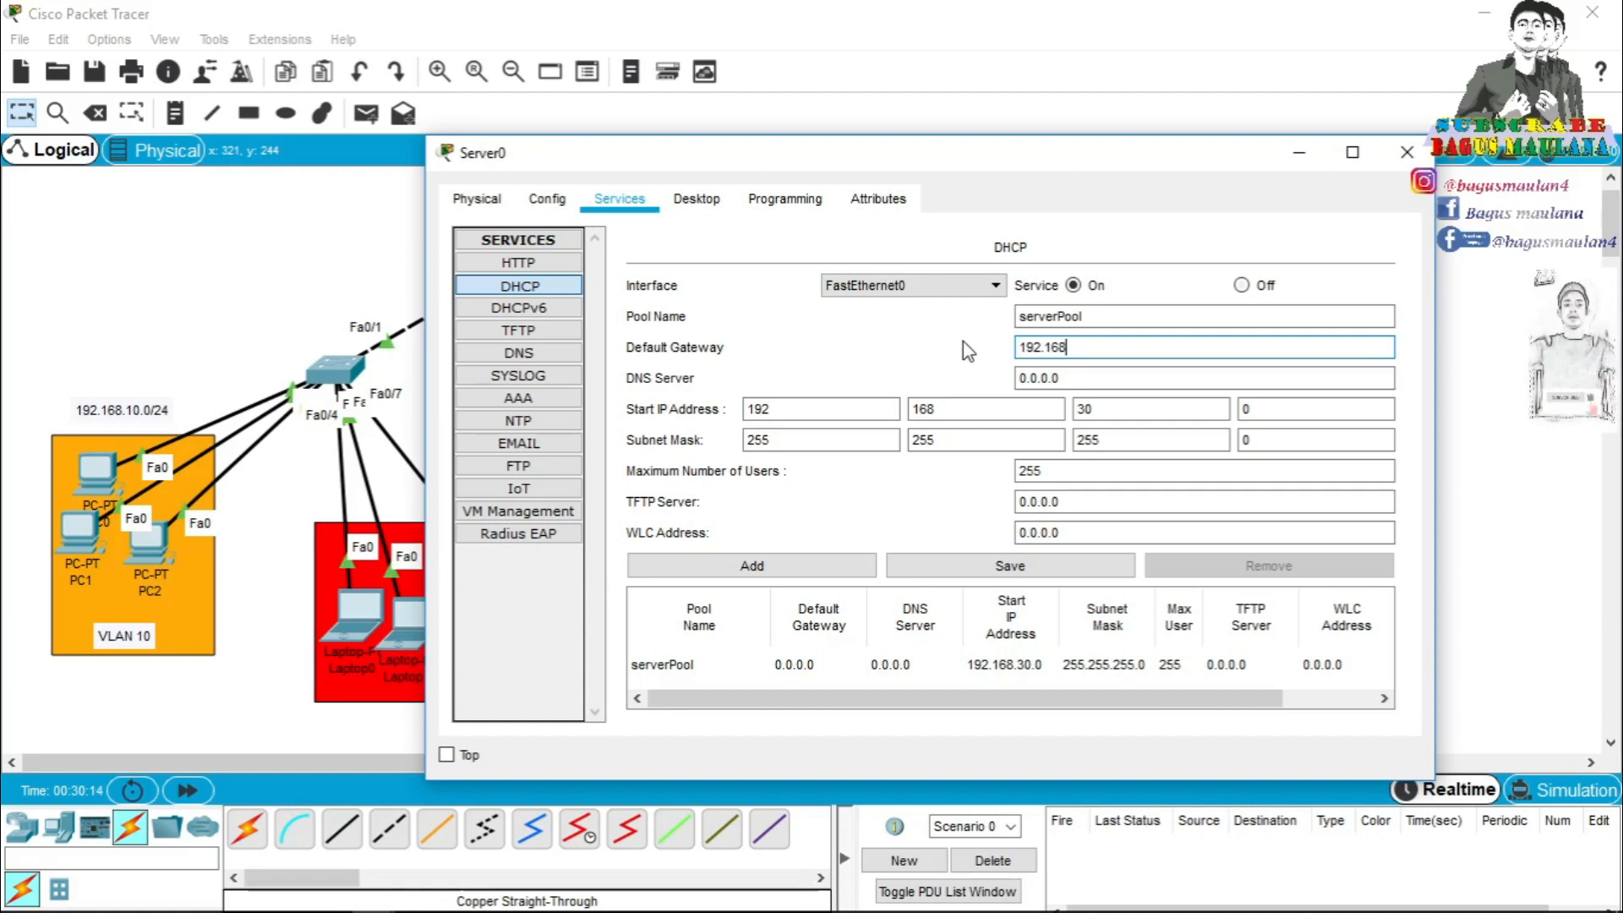
pyautogui.write('.30.2')
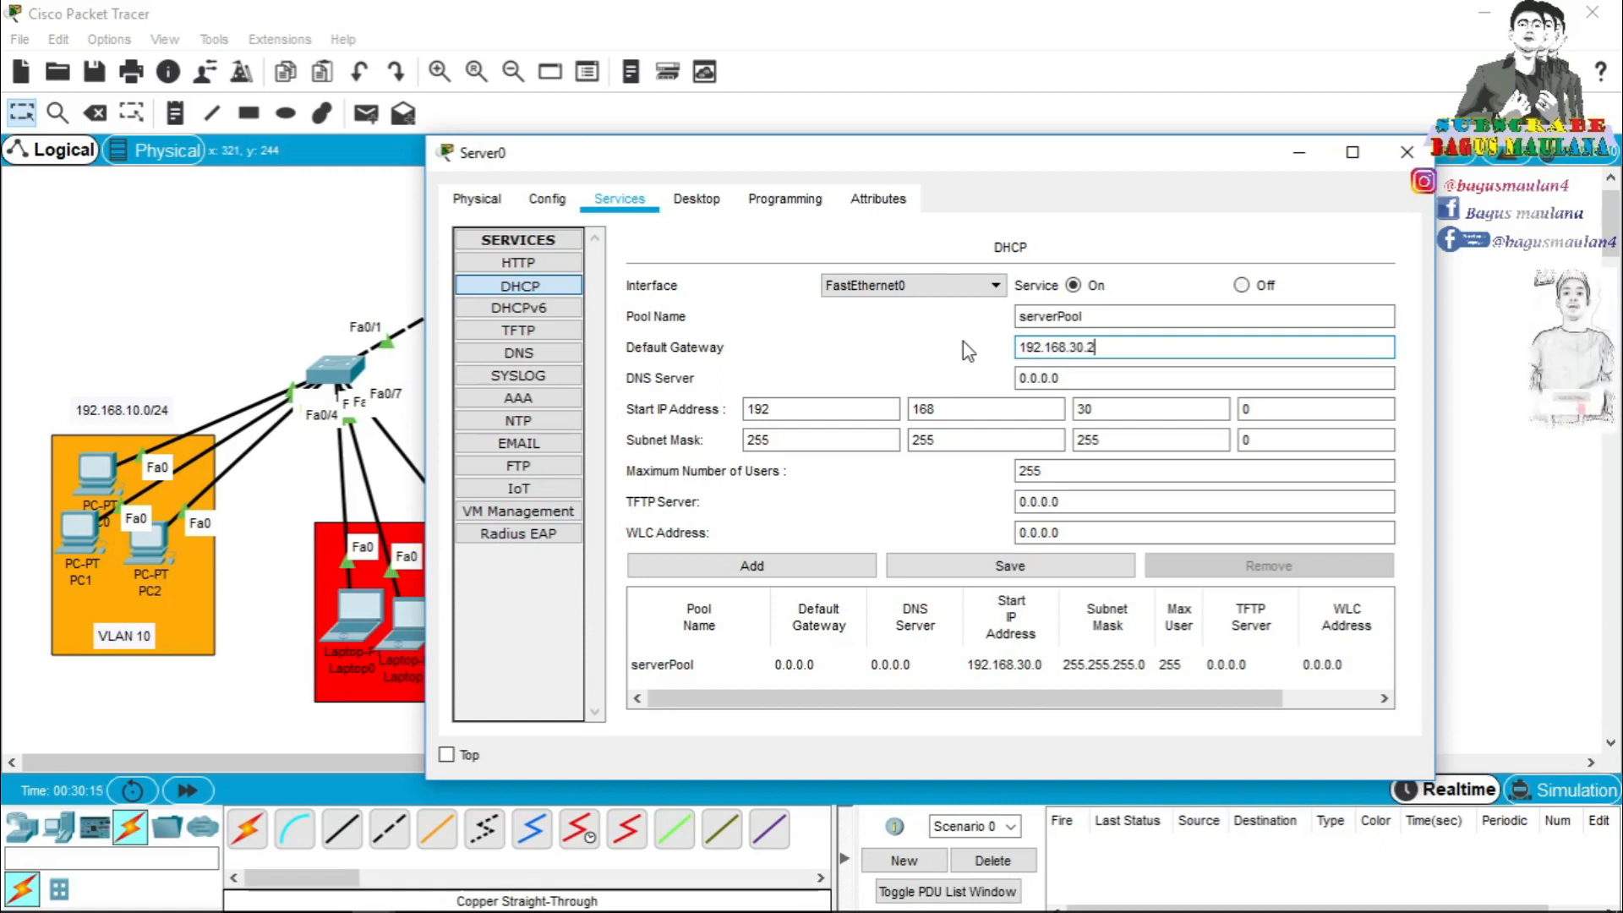
pyautogui.write('54')
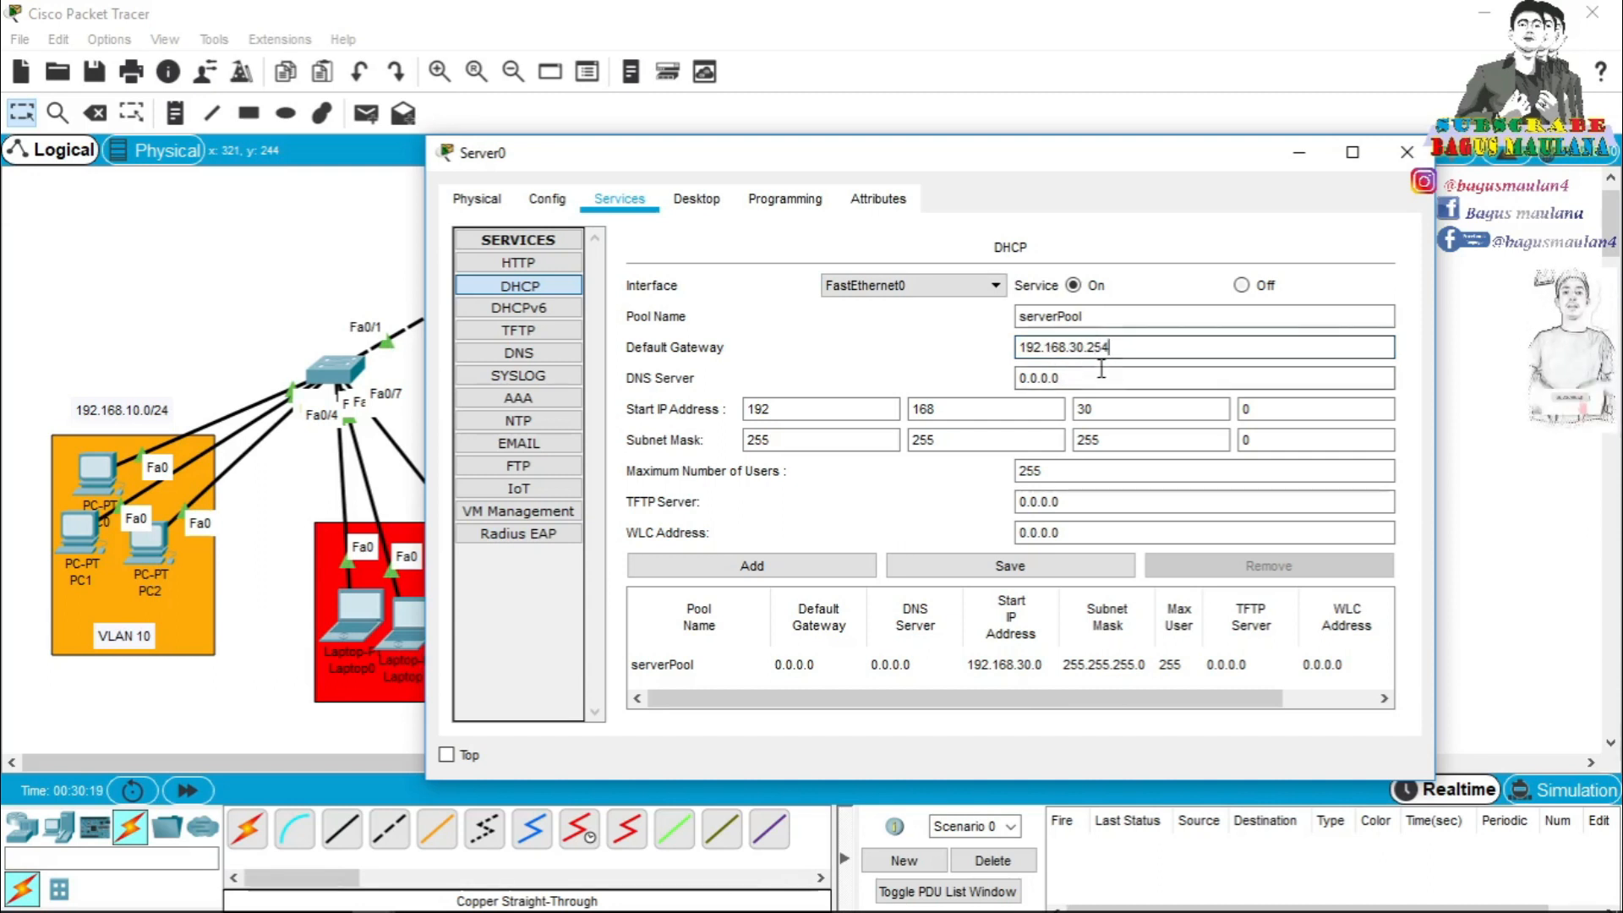
pyautogui.press('Tab')
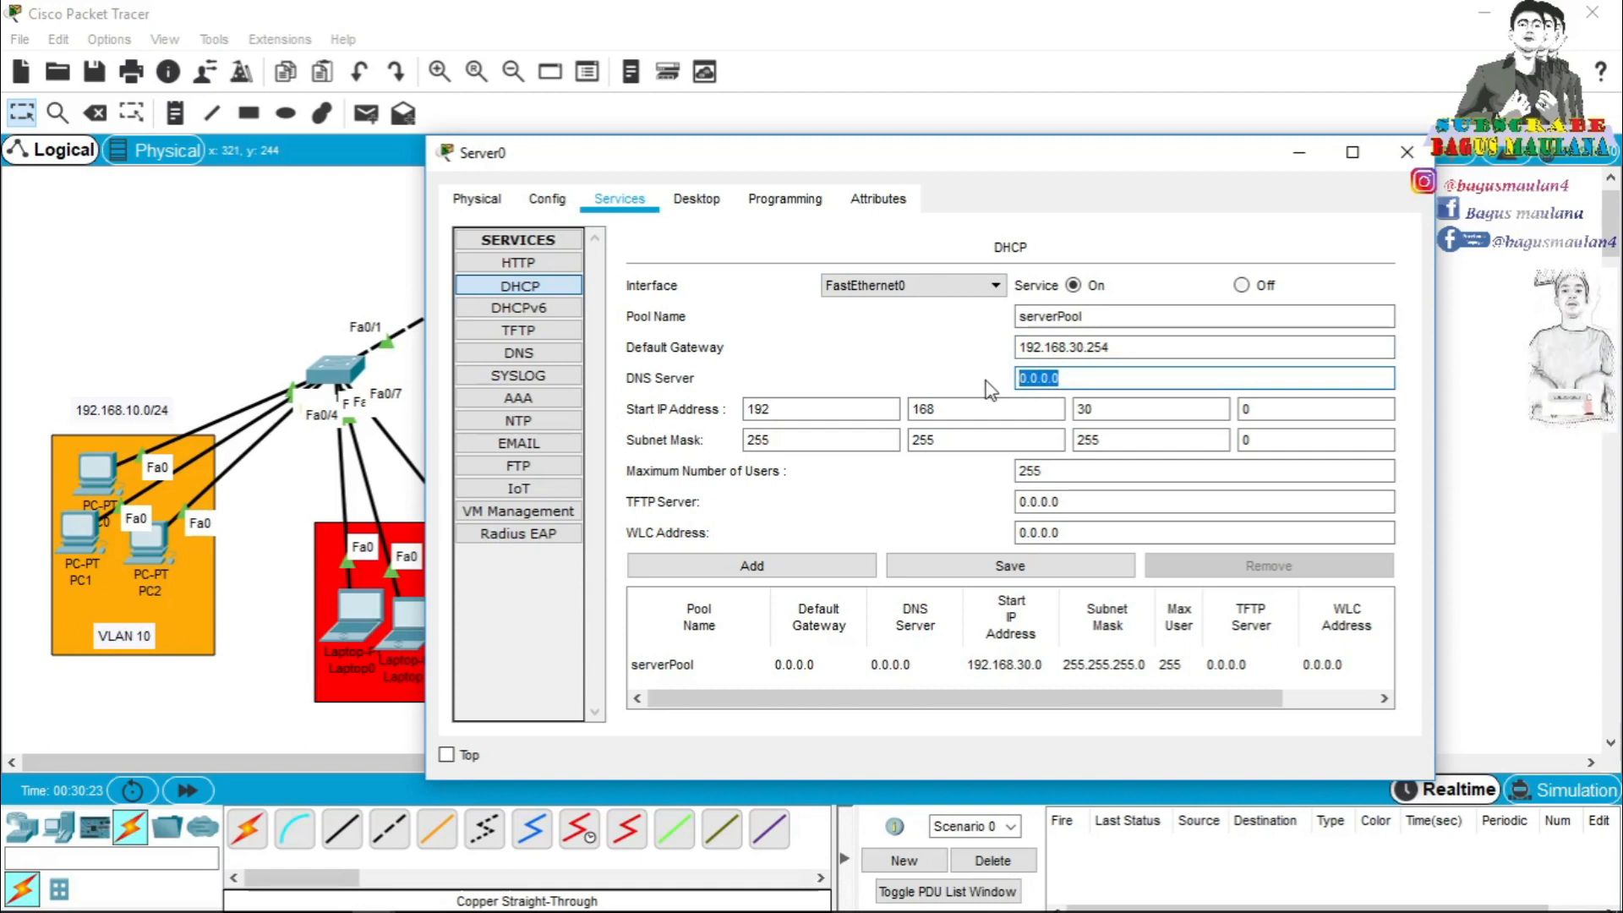
pyautogui.write('8.8.8.8')
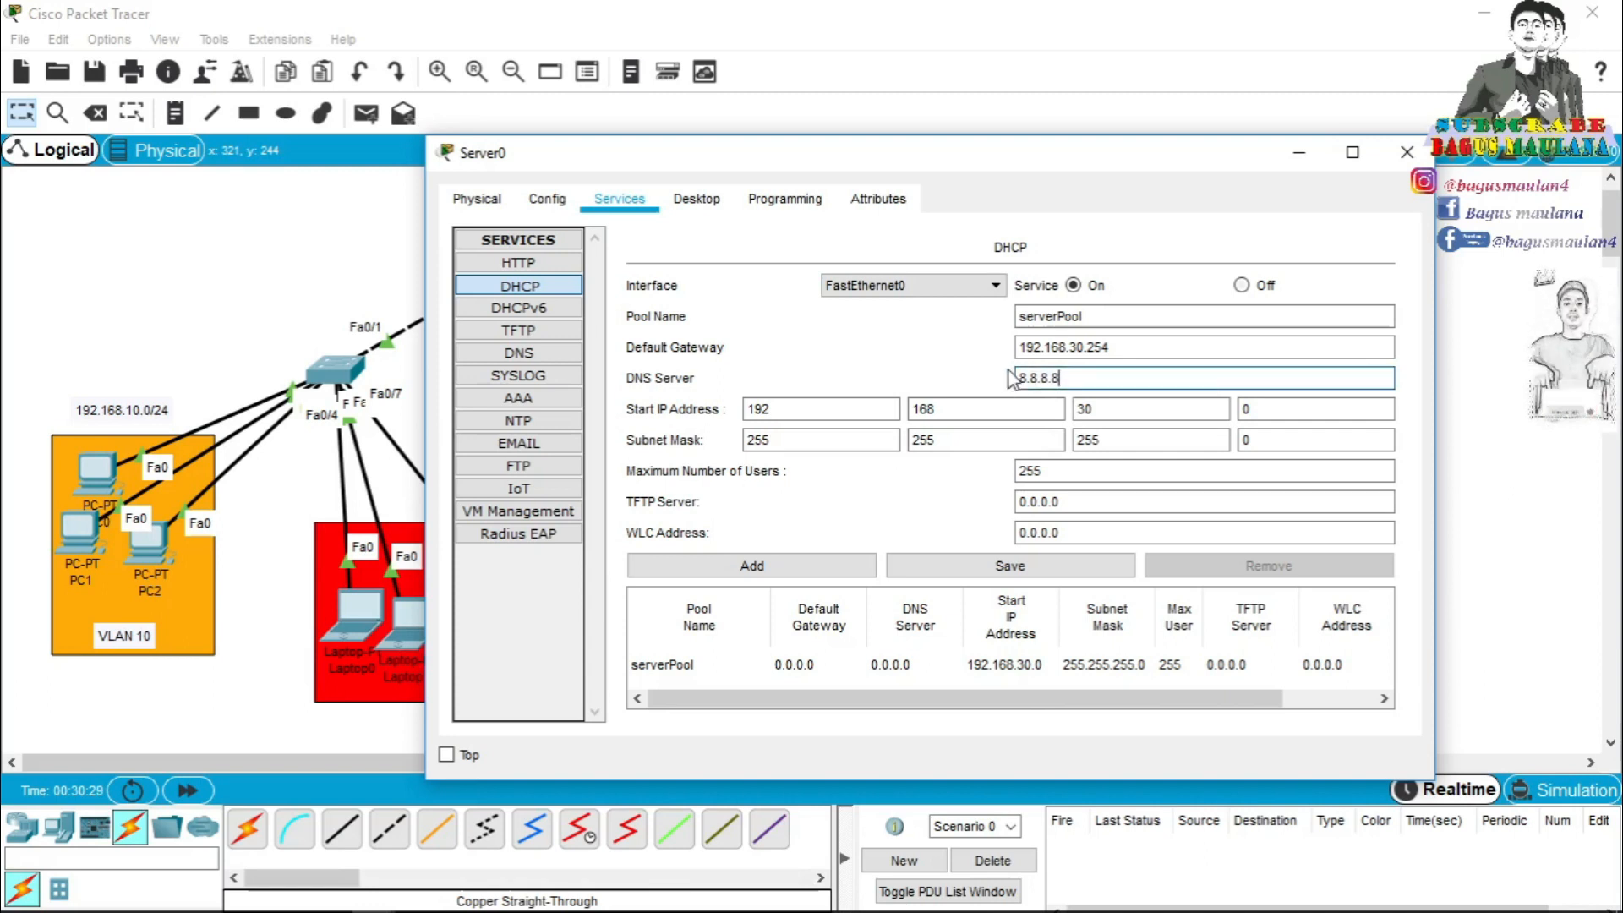
# Set the start IP address of serverPool to 192.168.30.2.
pyautogui.click(1244, 410)
pyautogui.click(1263, 404)
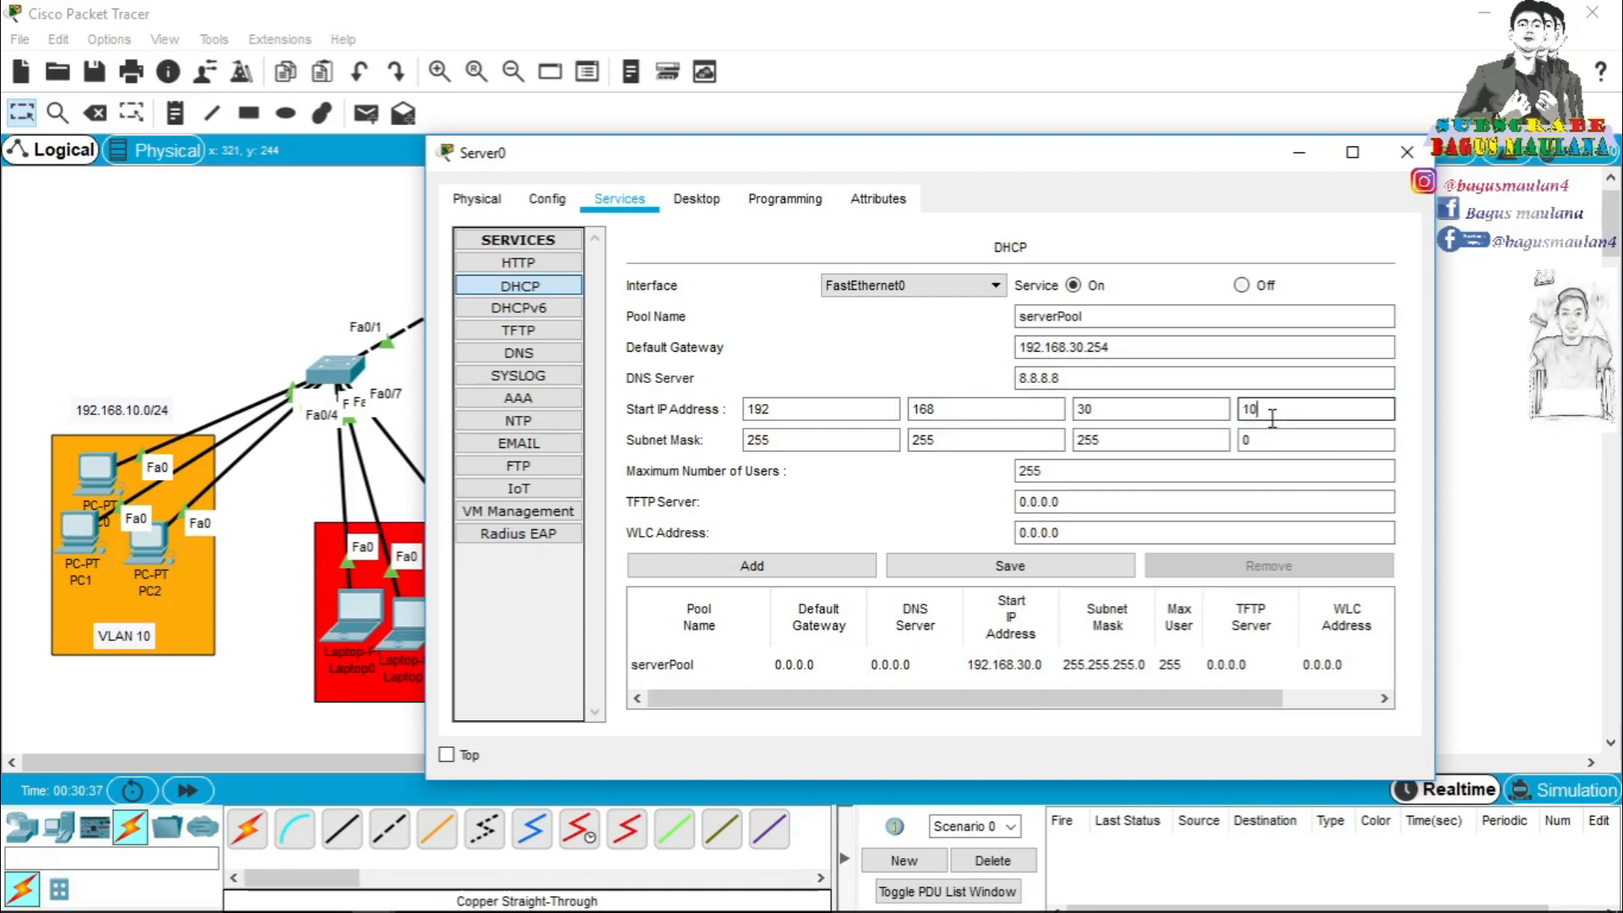
pyautogui.write('1')
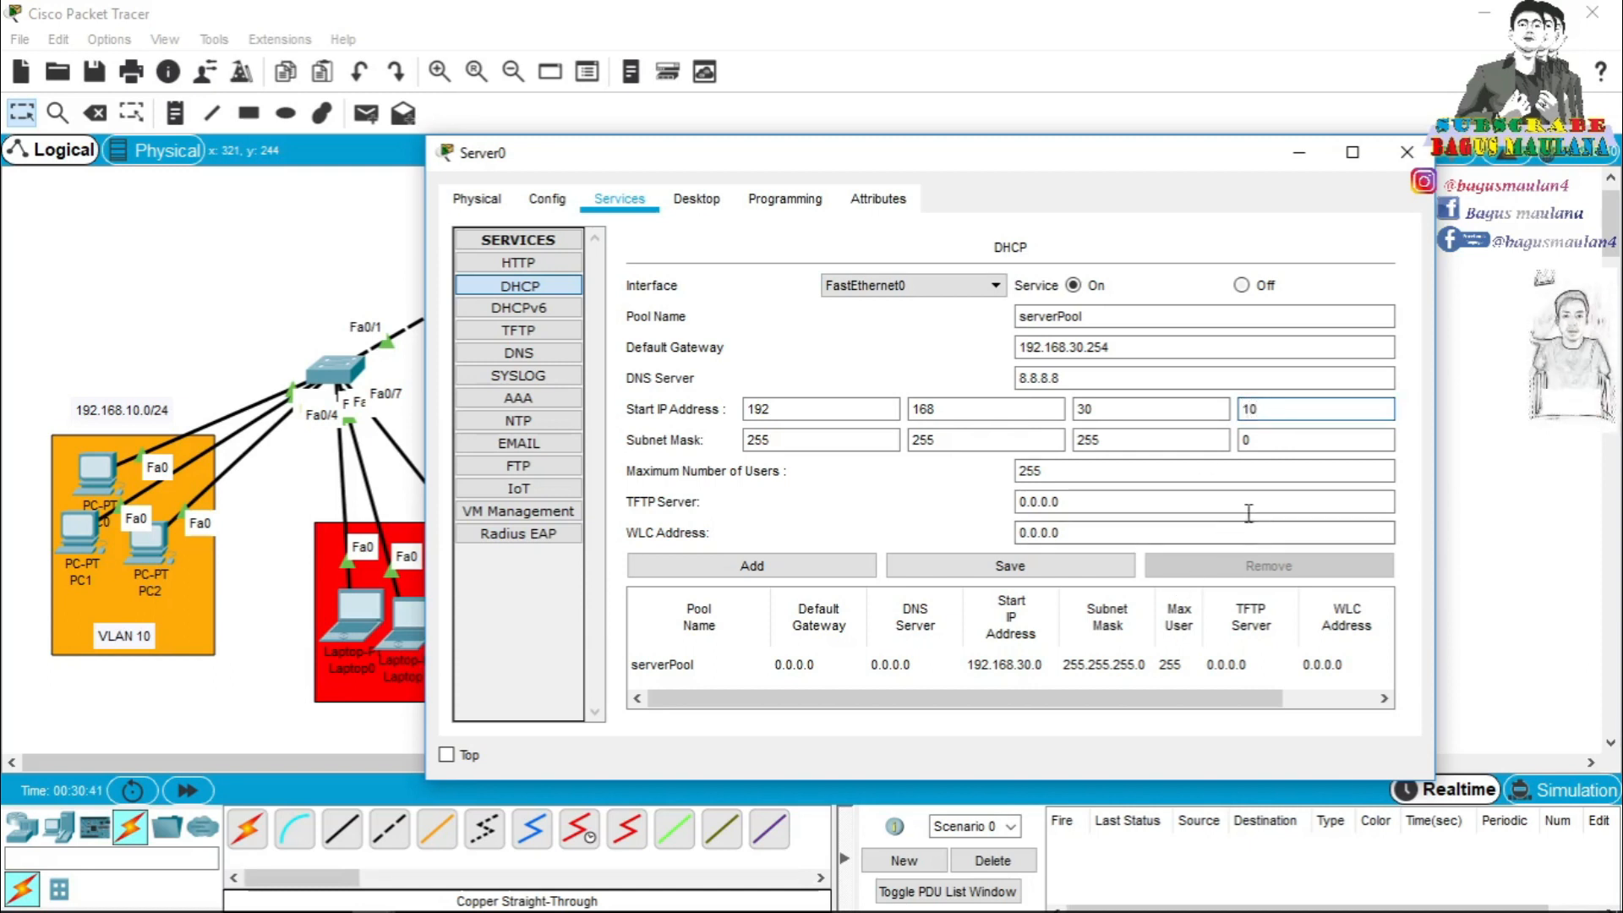
pyautogui.moveTo(1271, 409); pyautogui.dragTo(1248, 409)
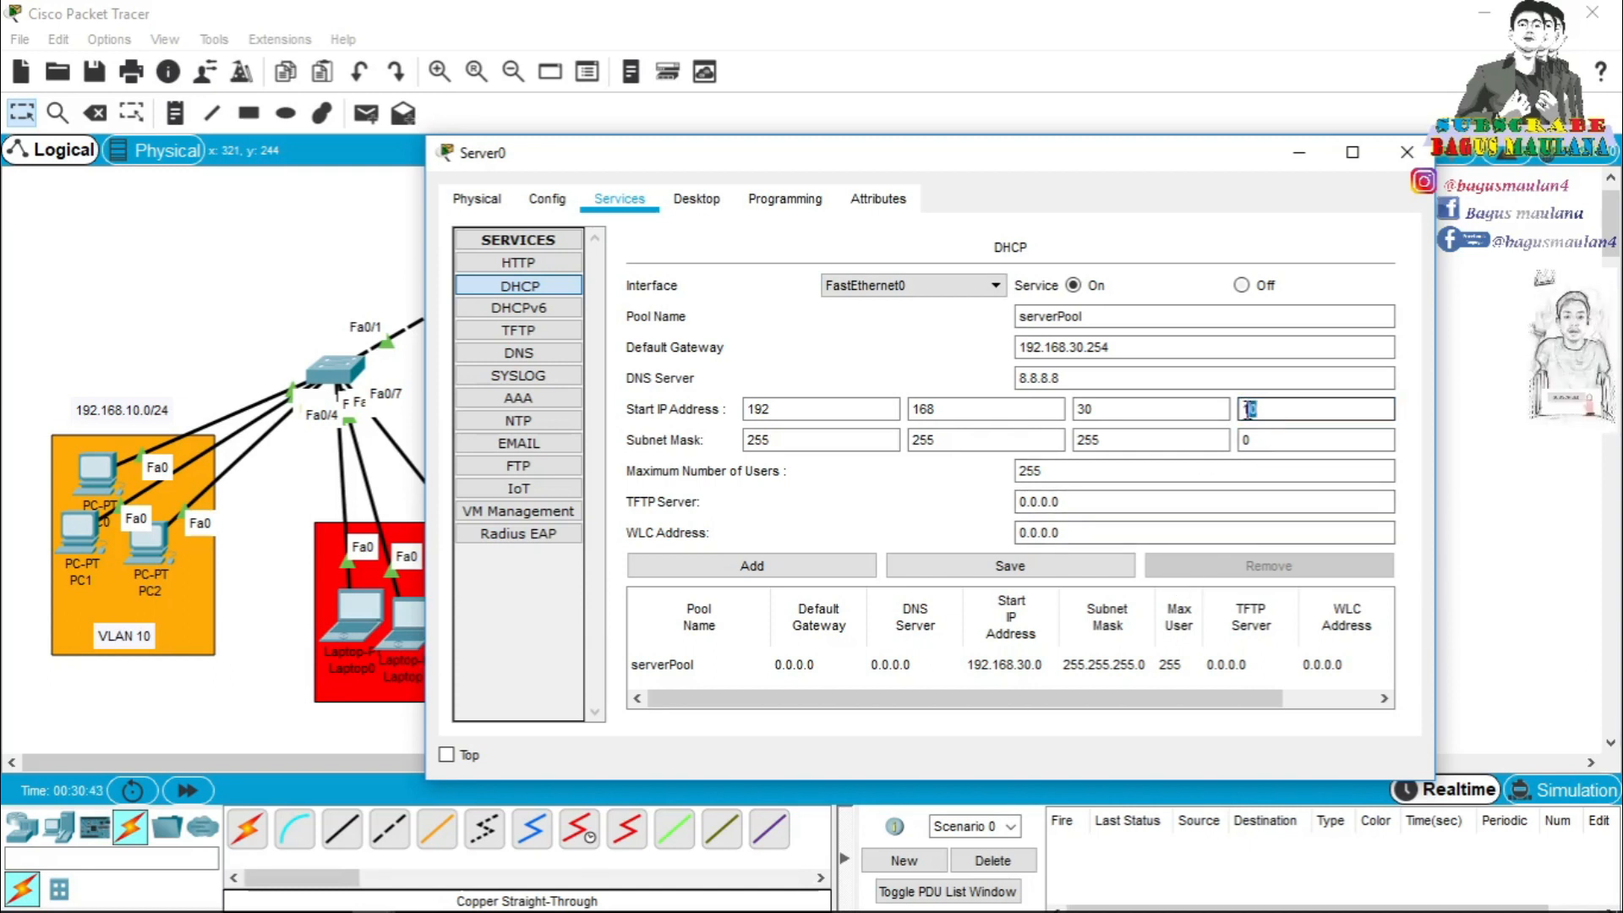
pyautogui.write('2')
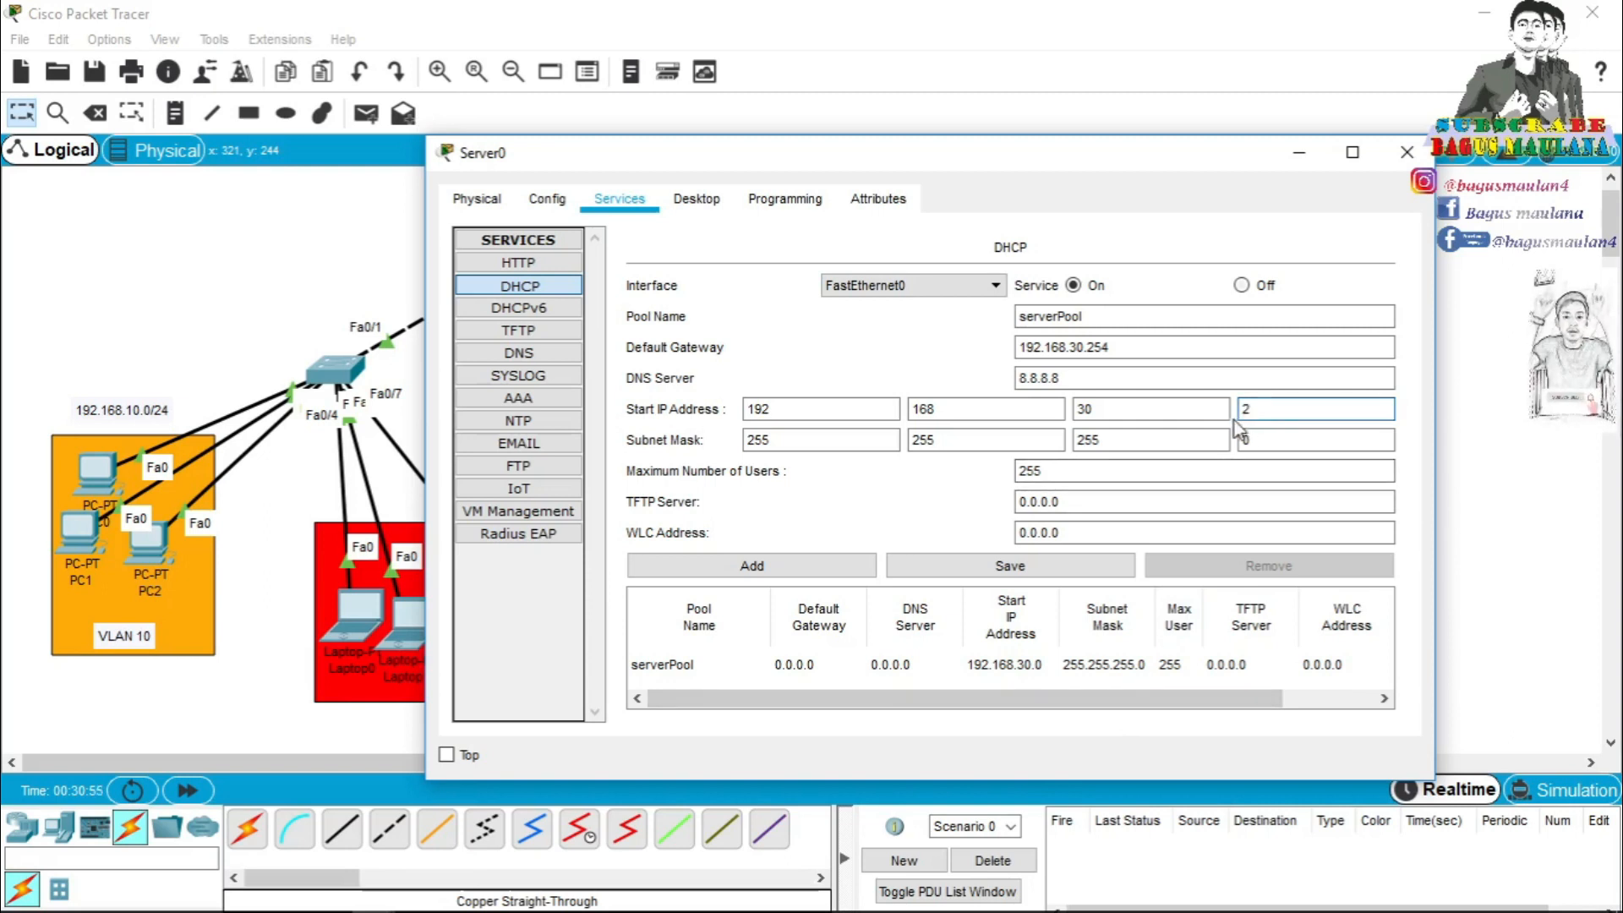
# Limit serverPool to a maximum of 7 users, save the pool, and close Server0's window.
pyautogui.moveTo(1053, 470); pyautogui.dragTo(1027, 468)
pyautogui.moveTo(1244, 162); pyautogui.dragTo(1139, 182)
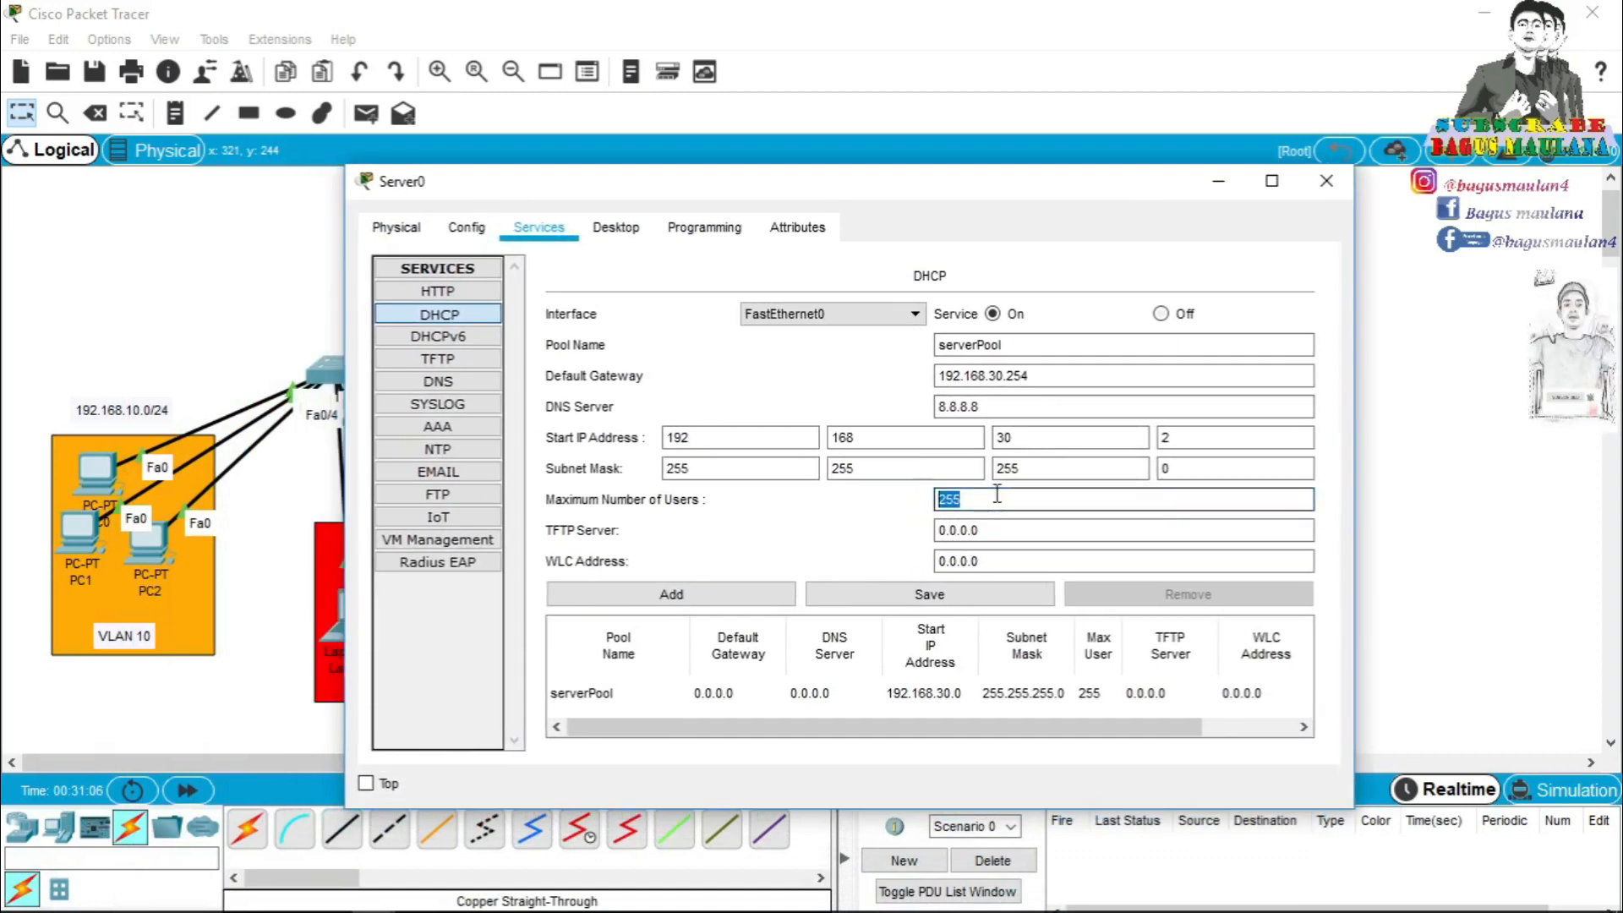
pyautogui.write('7')
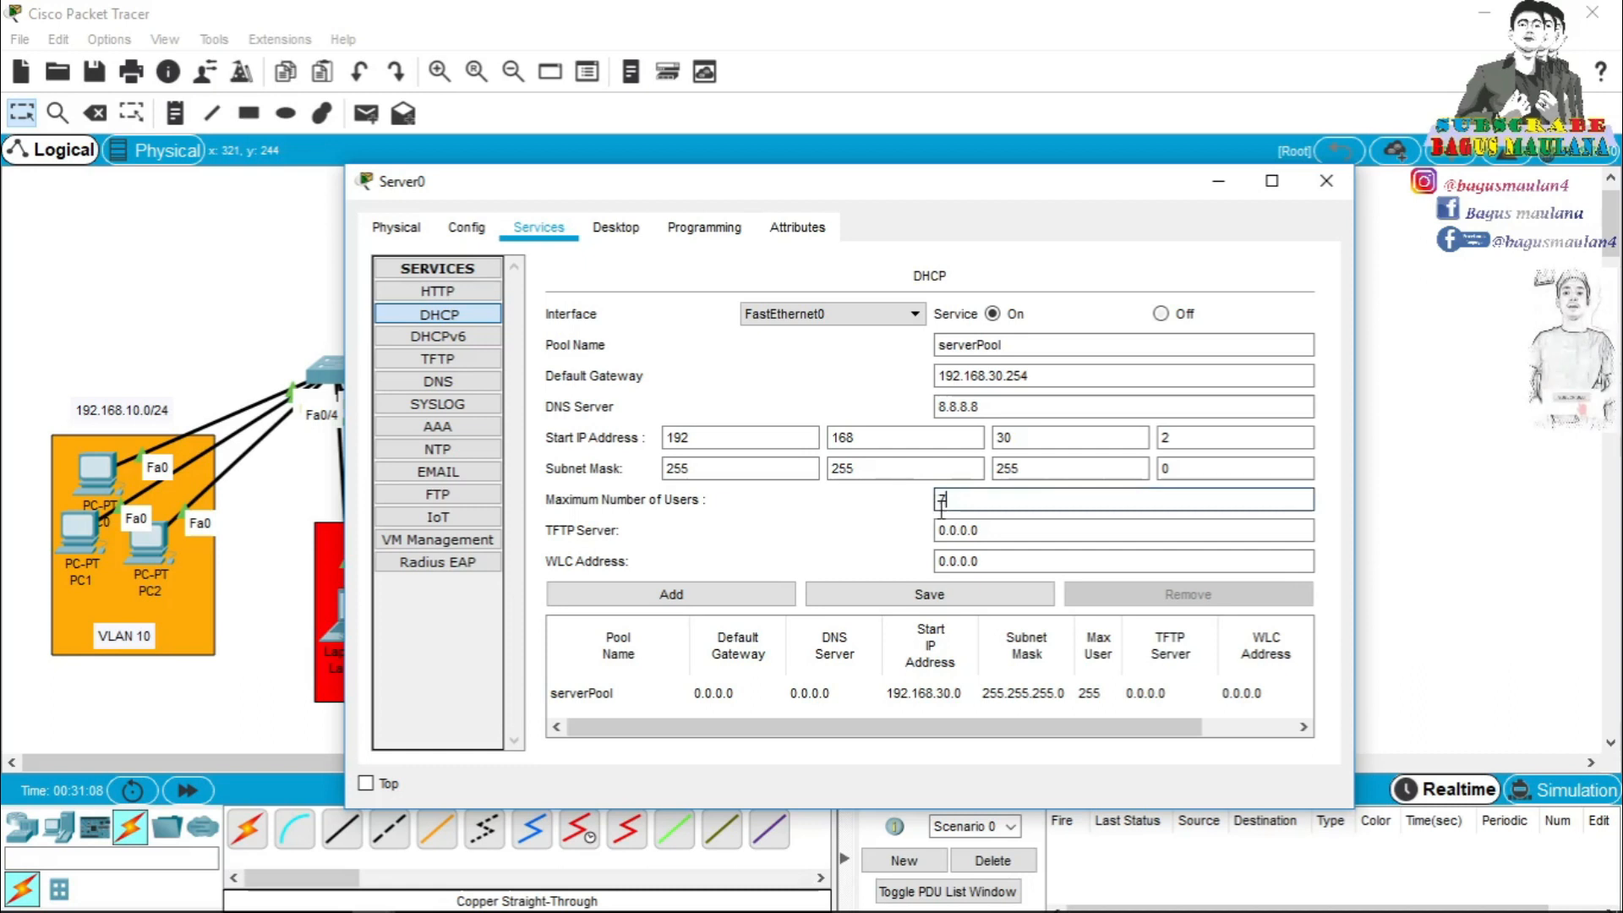
pyautogui.click(930, 598)
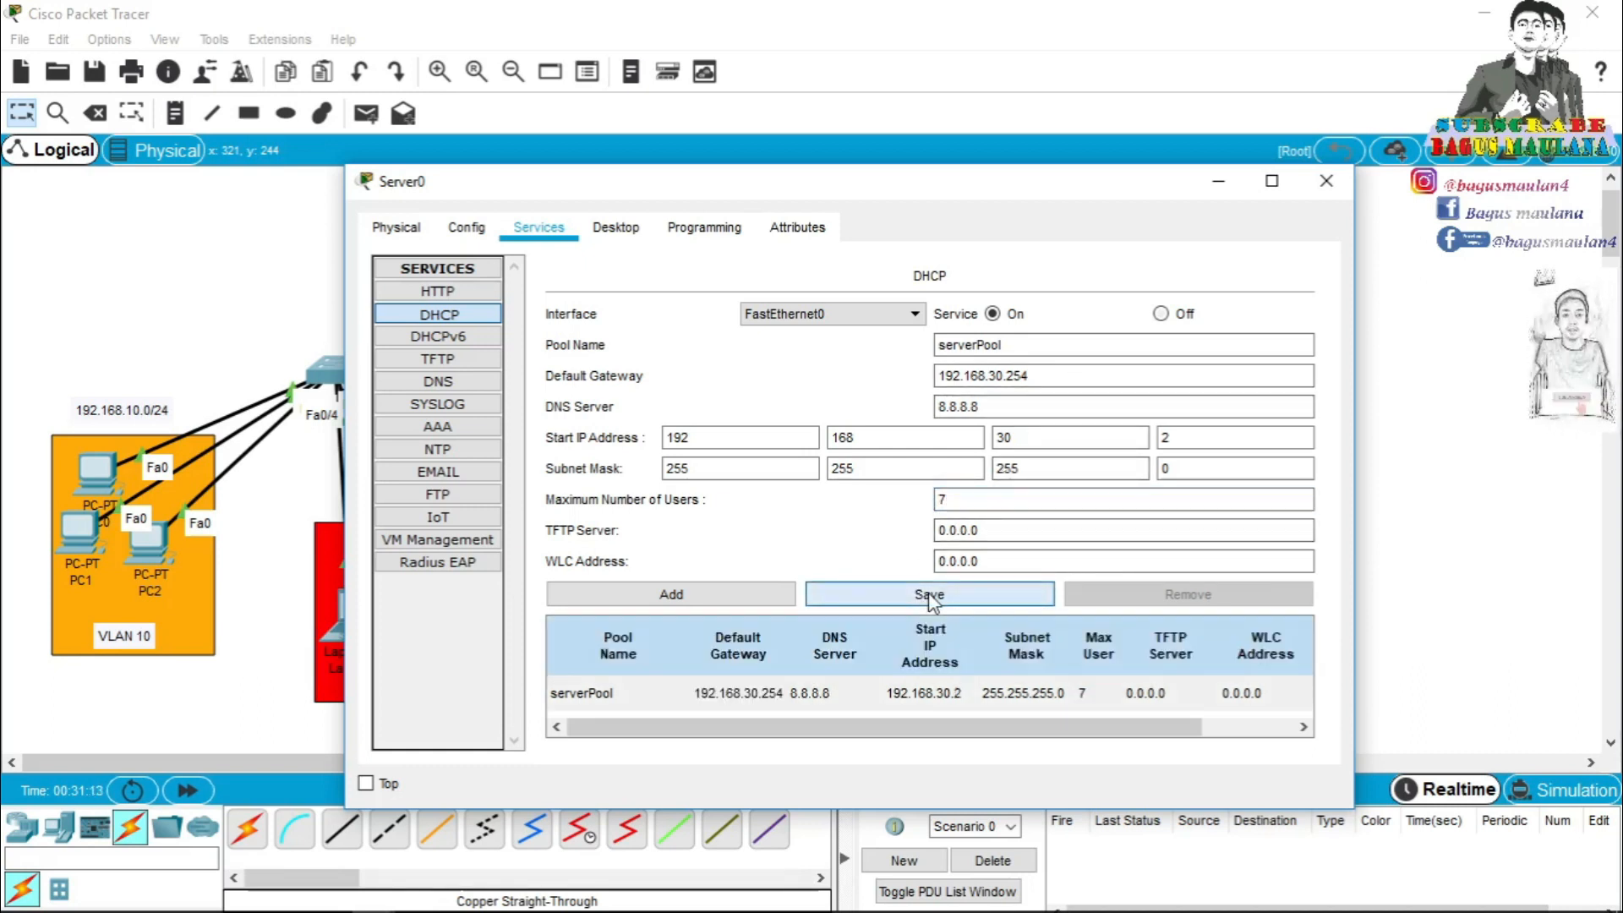
pyautogui.click(1326, 183)
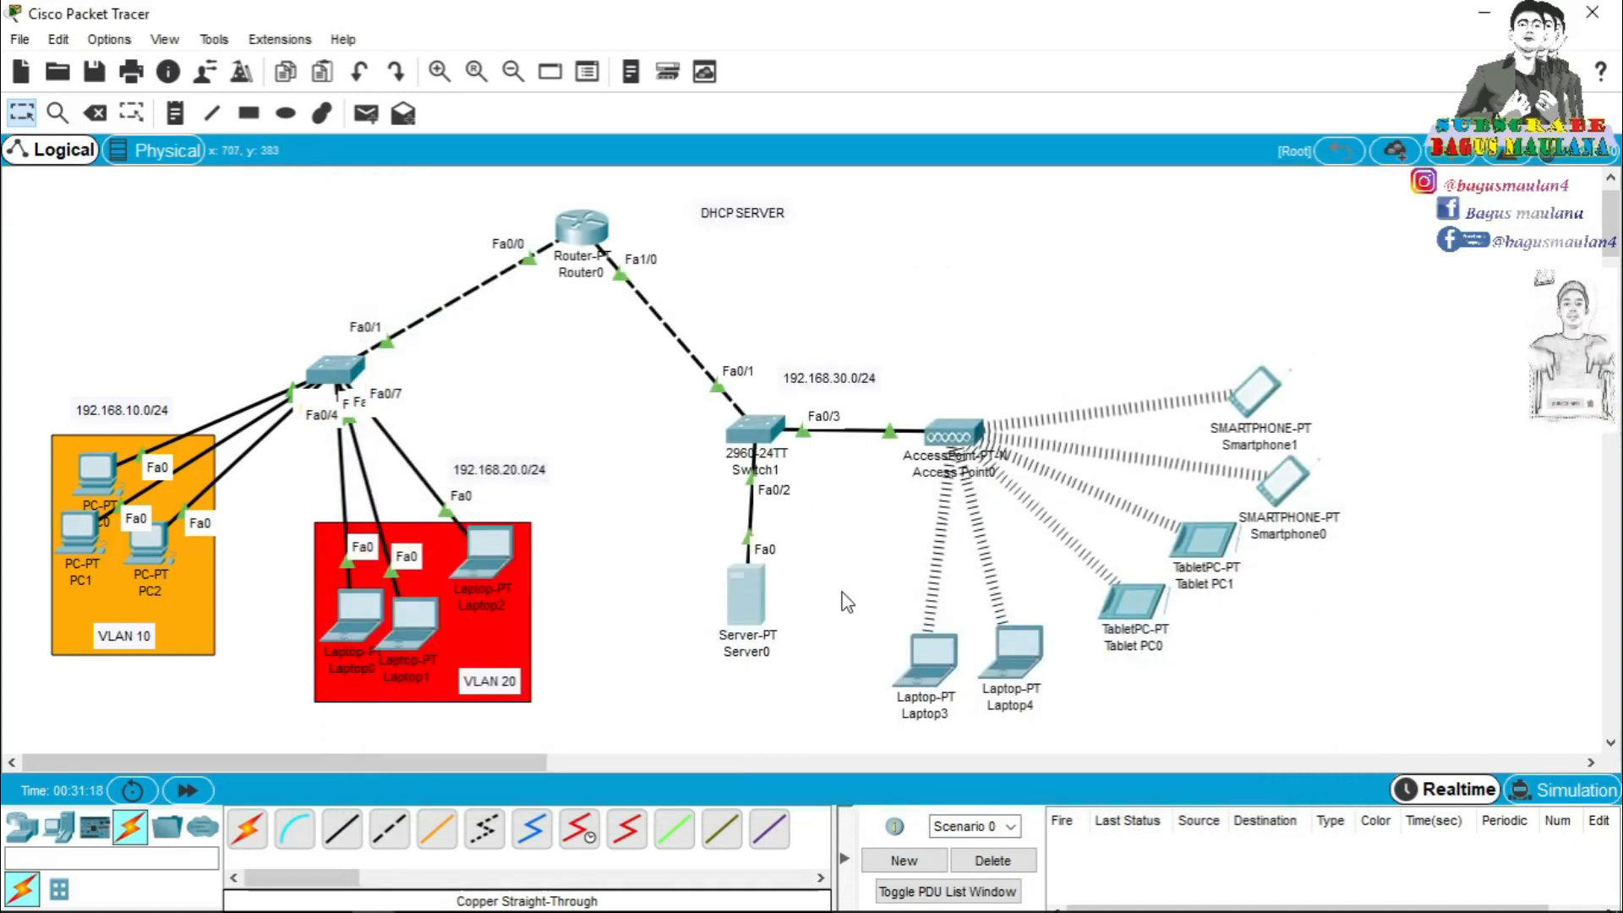
# Renew Laptop3's DHCP lease by switching its IP configuration to Static and back to DHCP, and close its window.
pyautogui.click(930, 655)
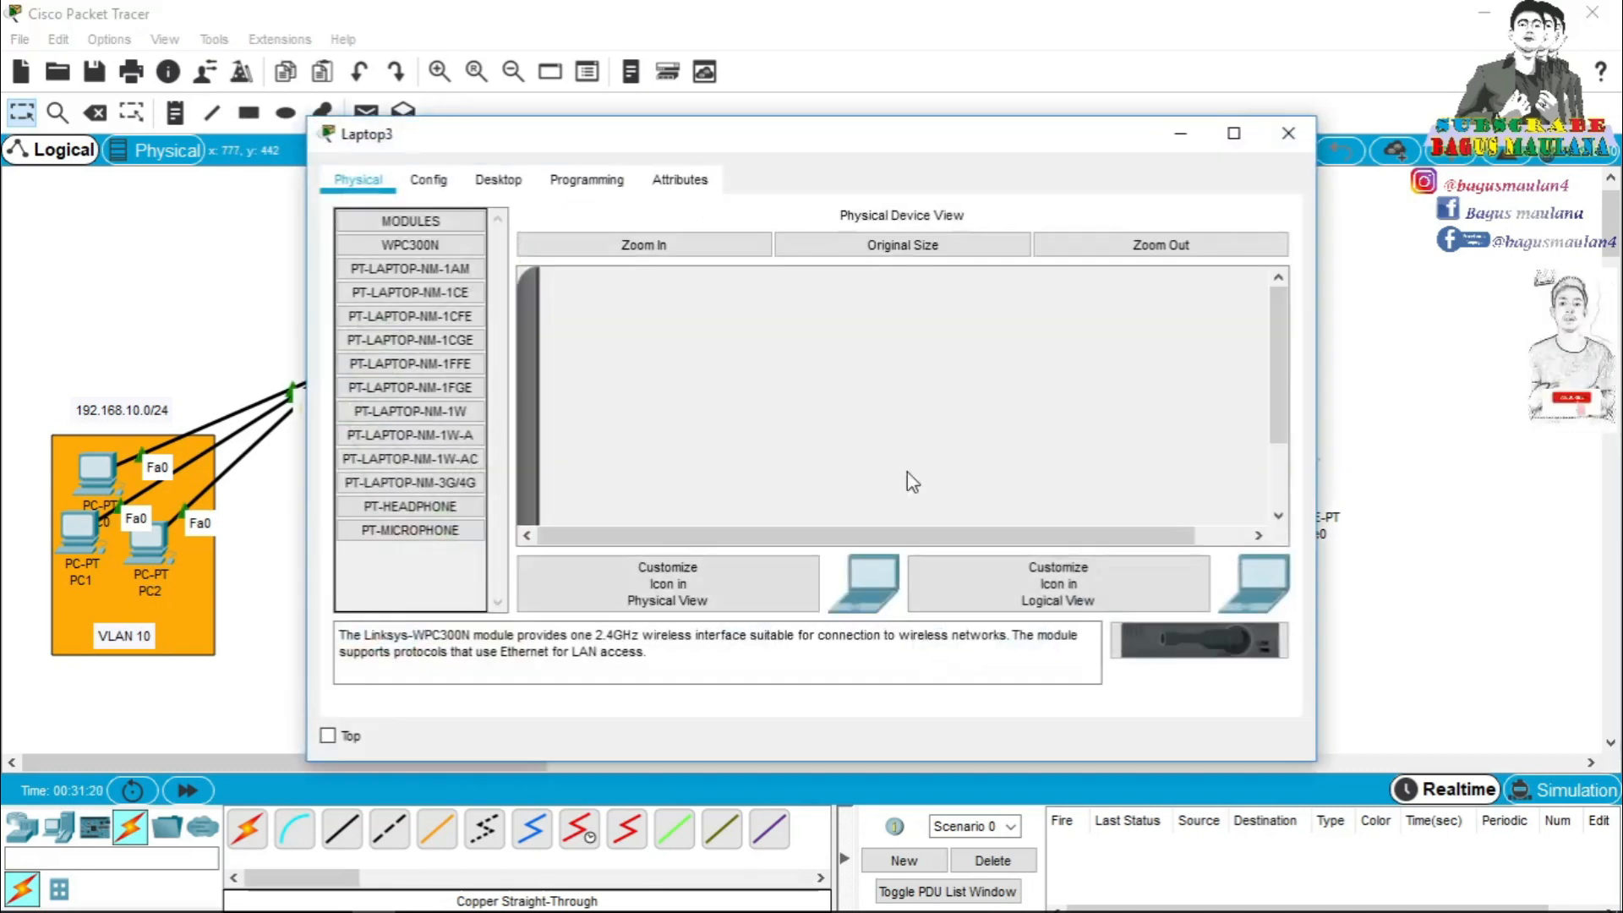
pyautogui.click(508, 188)
pyautogui.click(460, 276)
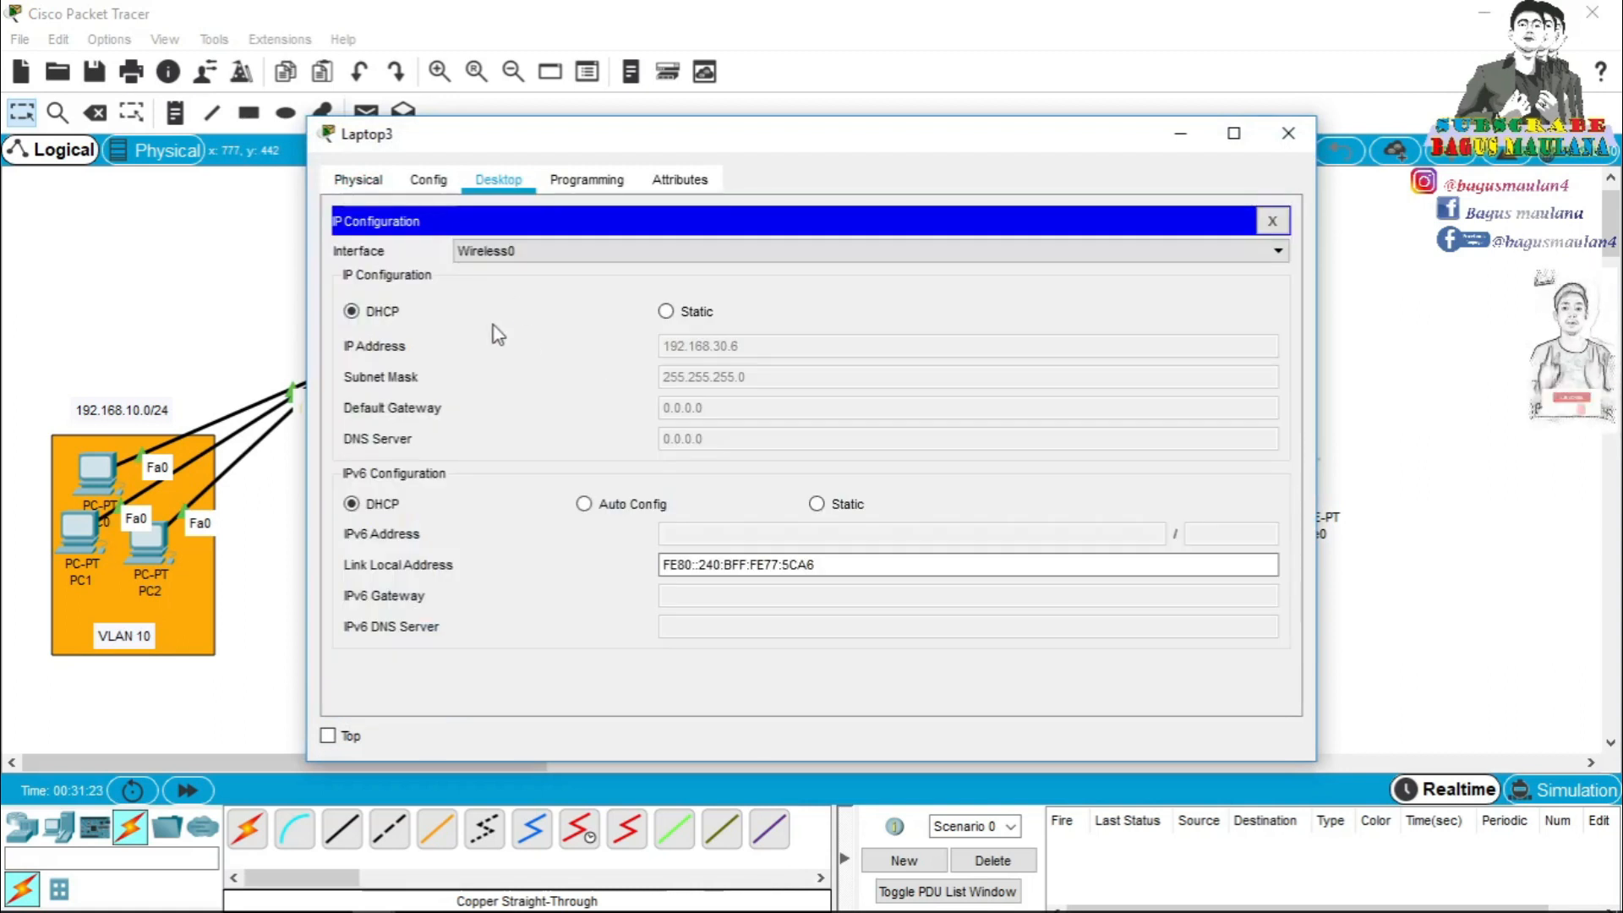
pyautogui.click(666, 311)
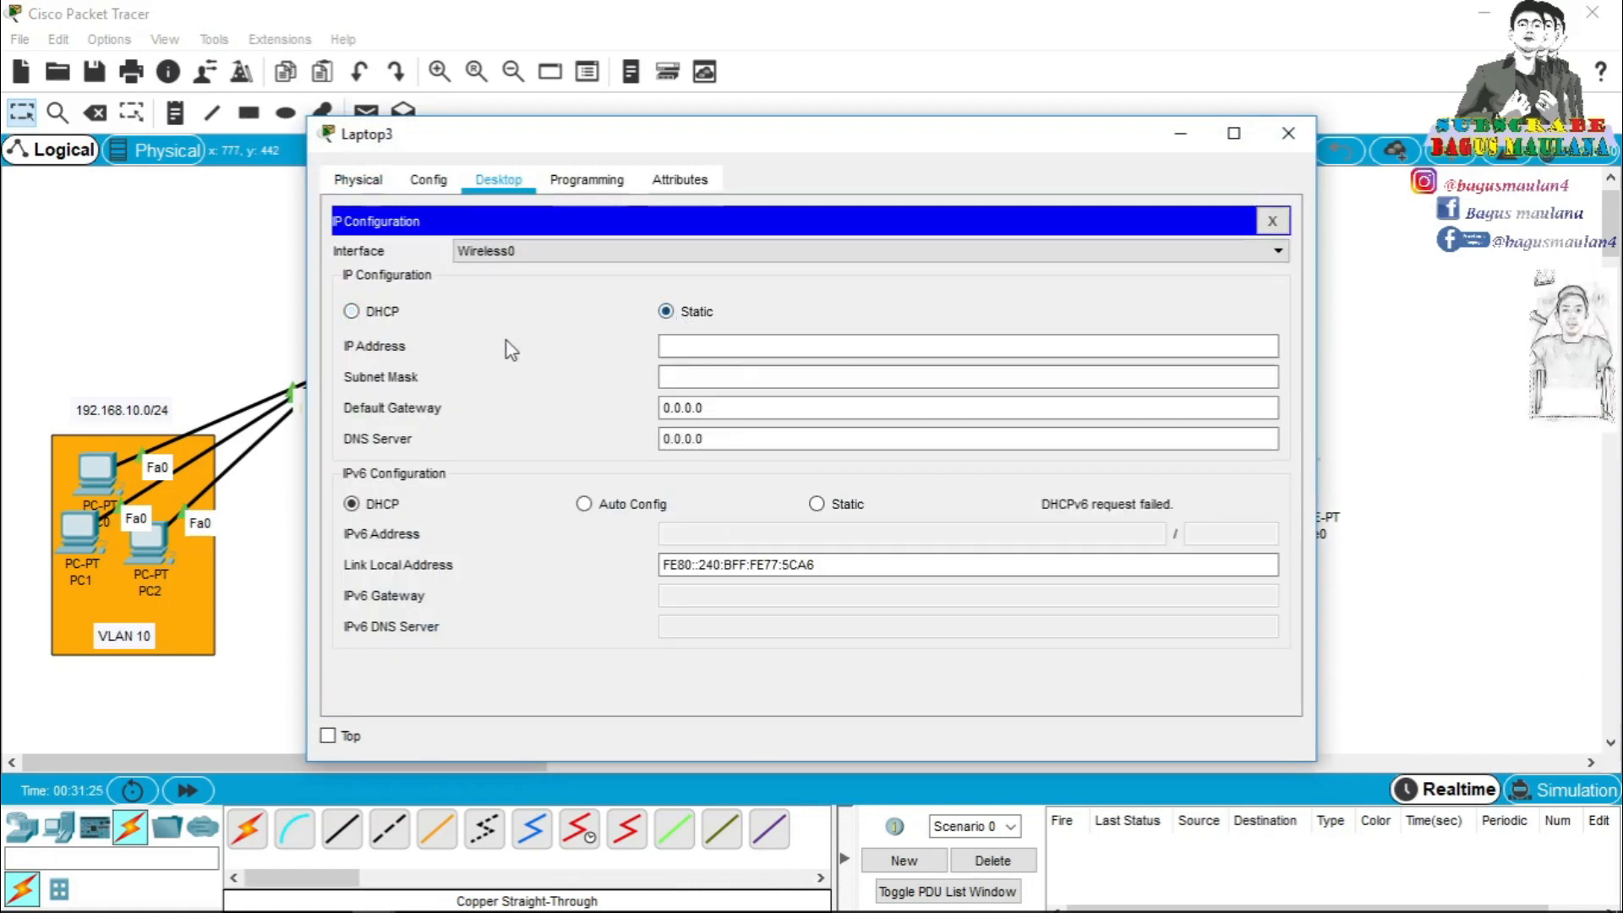
pyautogui.click(370, 319)
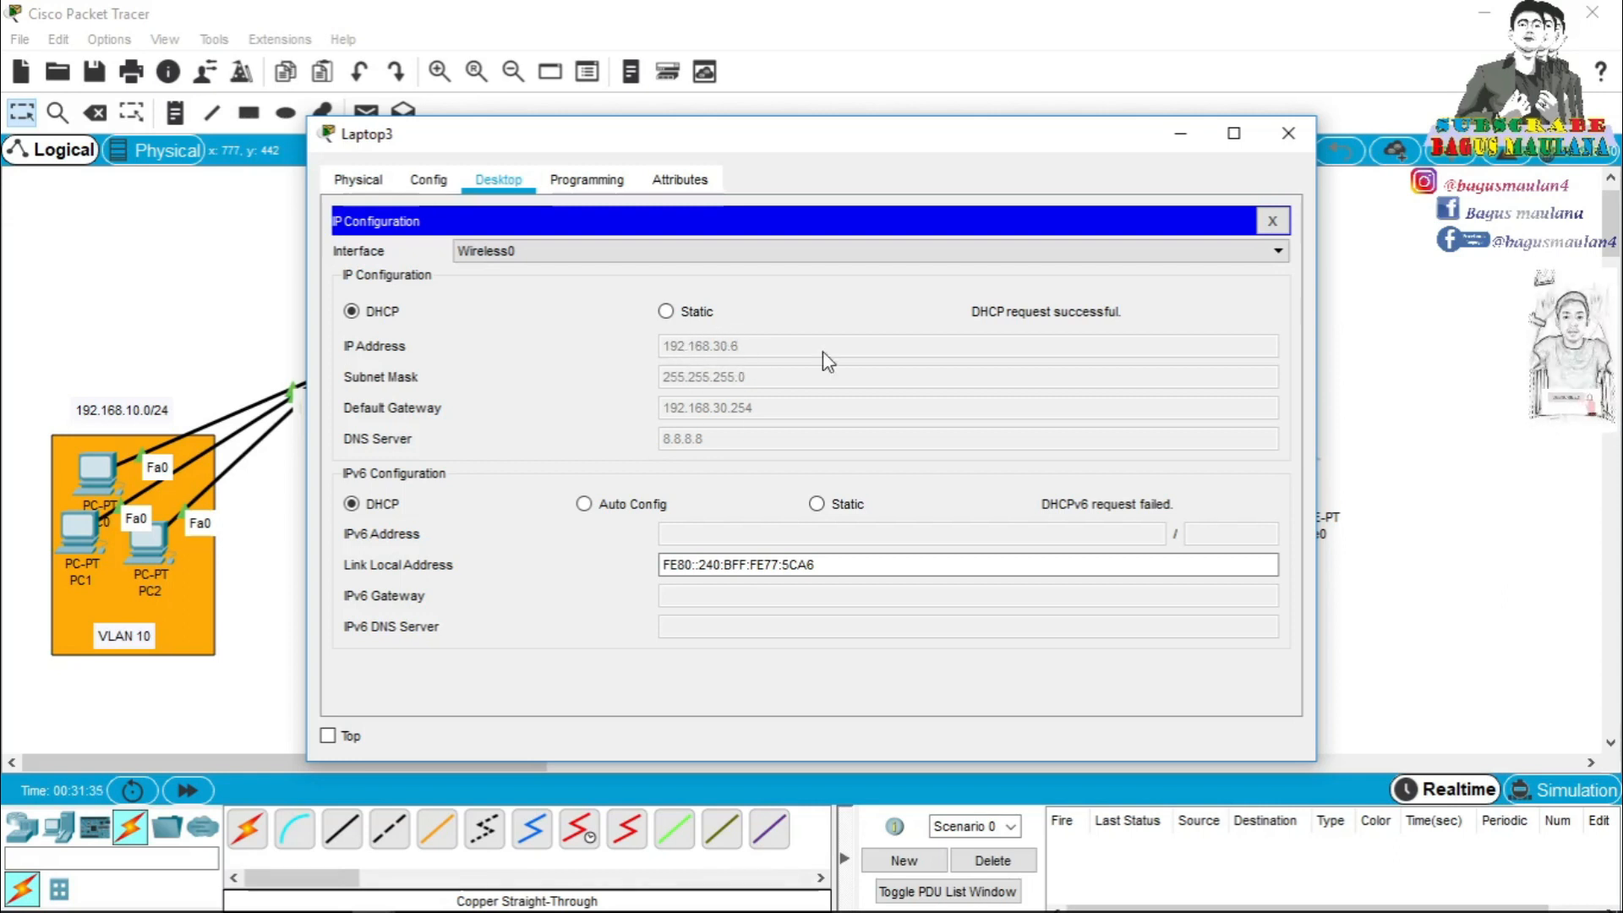
pyautogui.click(1288, 135)
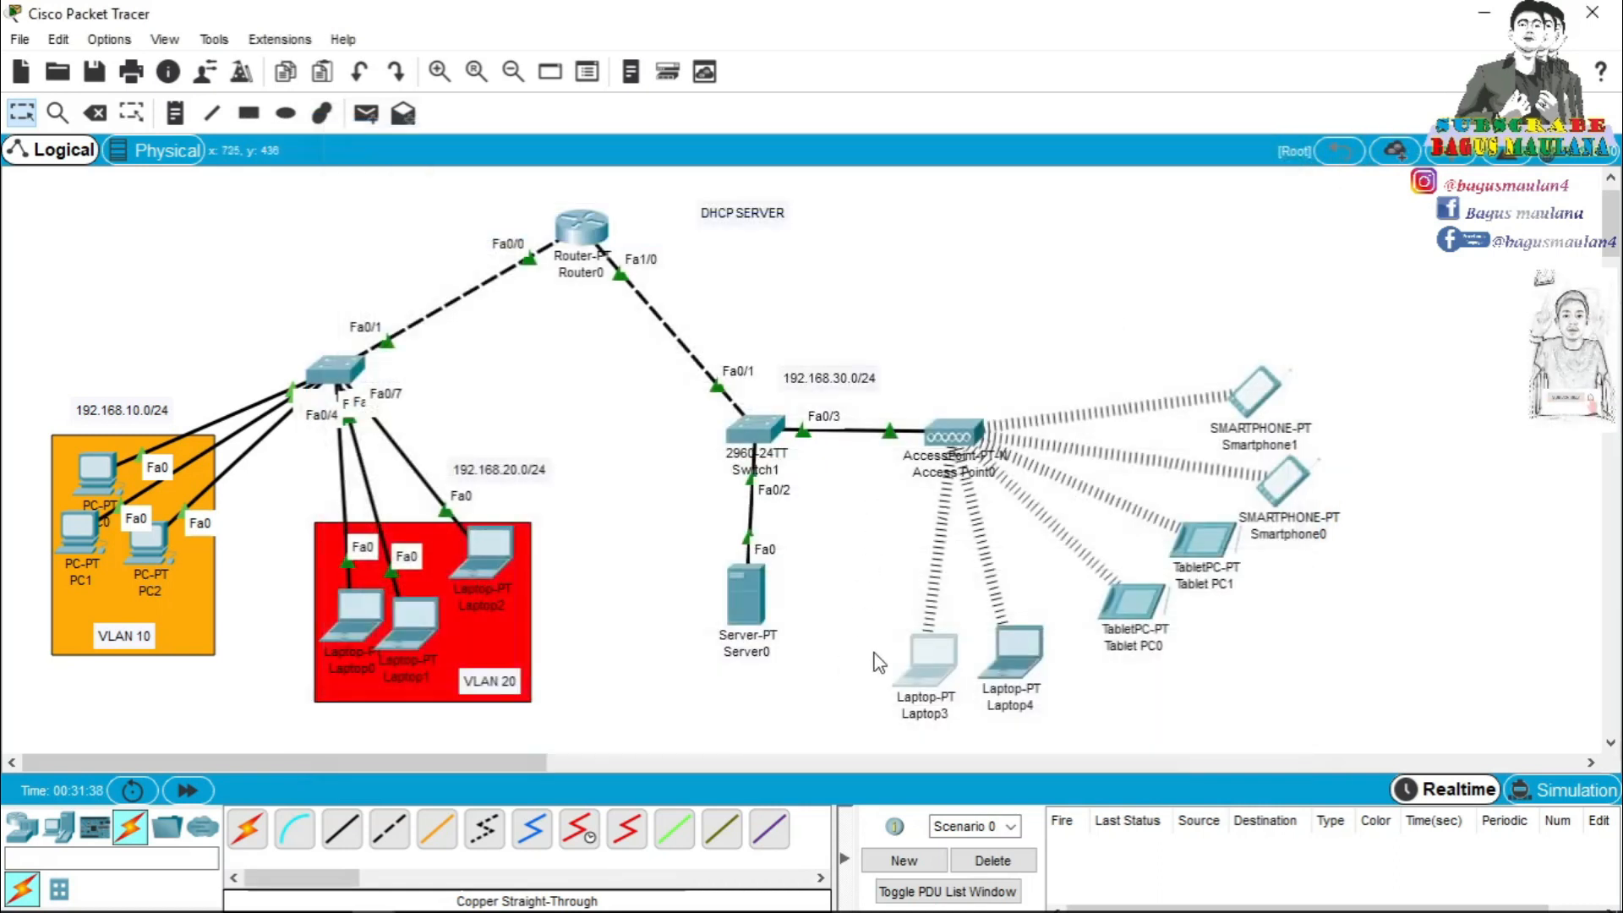
# Renew Laptop4's DHCP lease by switching its IP configuration to Static and back to DHCP, and close its window.
pyautogui.click(1016, 646)
pyautogui.click(498, 179)
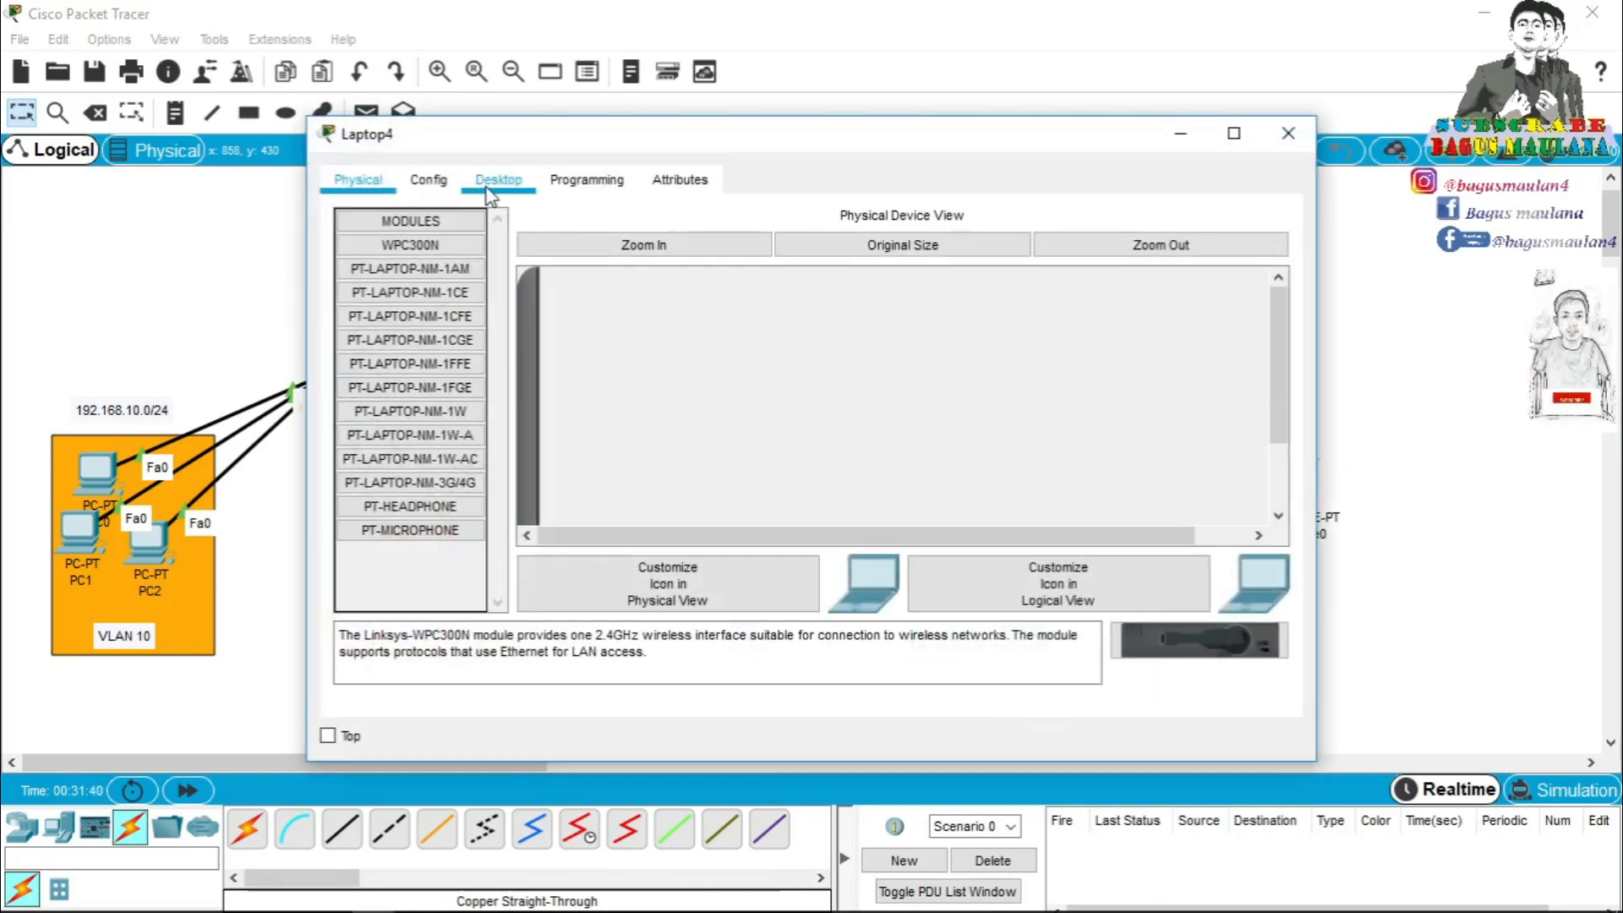
pyautogui.click(443, 261)
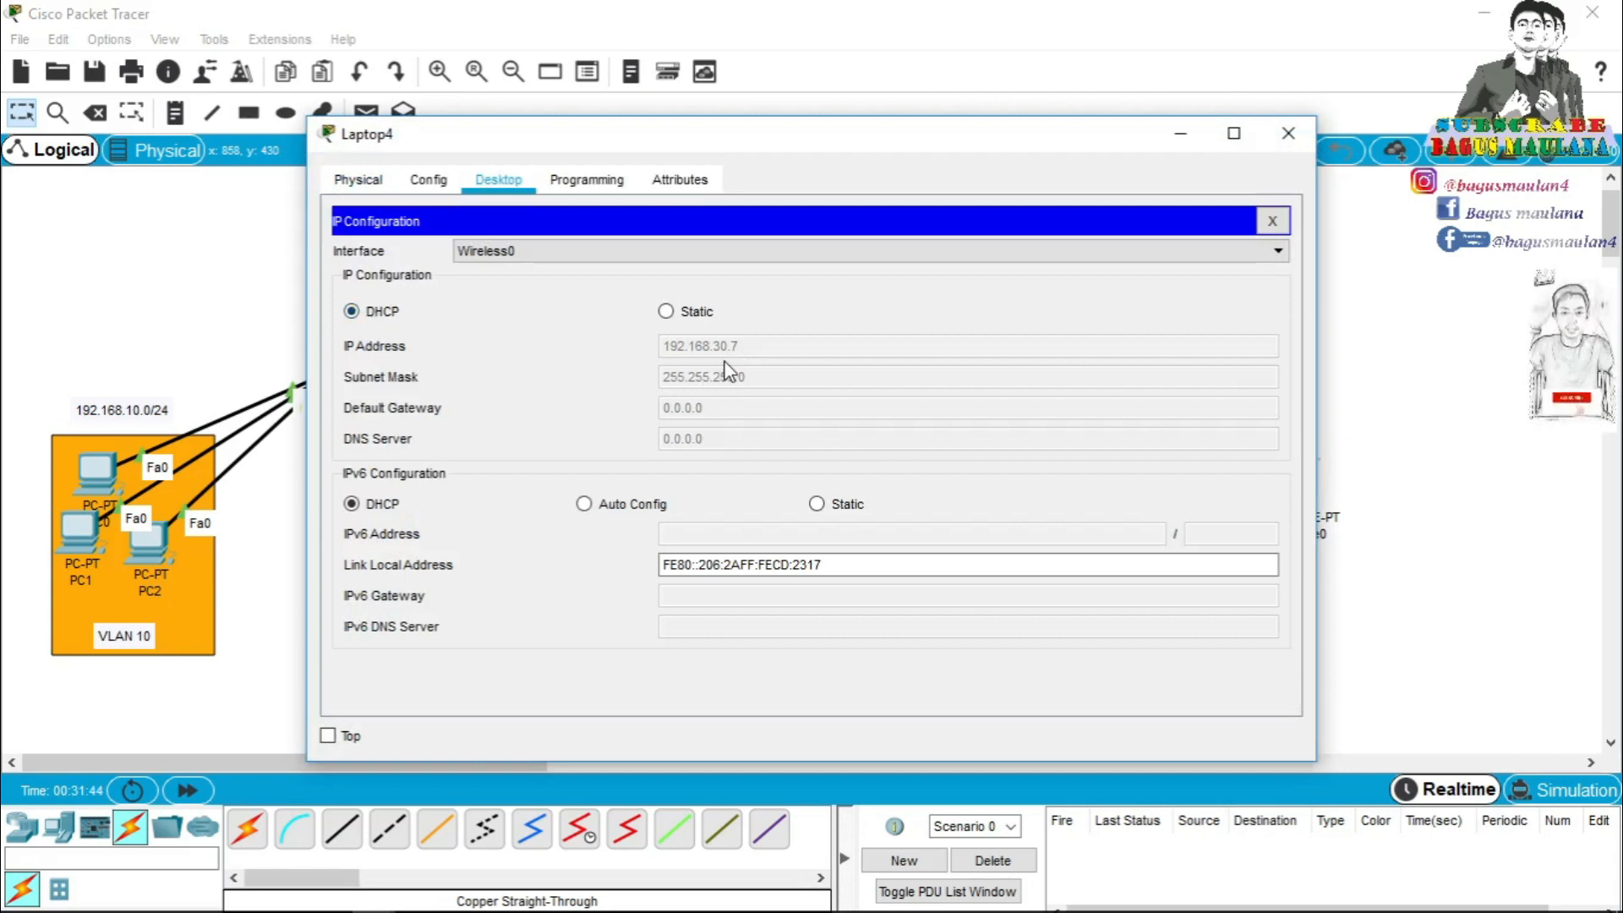
pyautogui.click(667, 312)
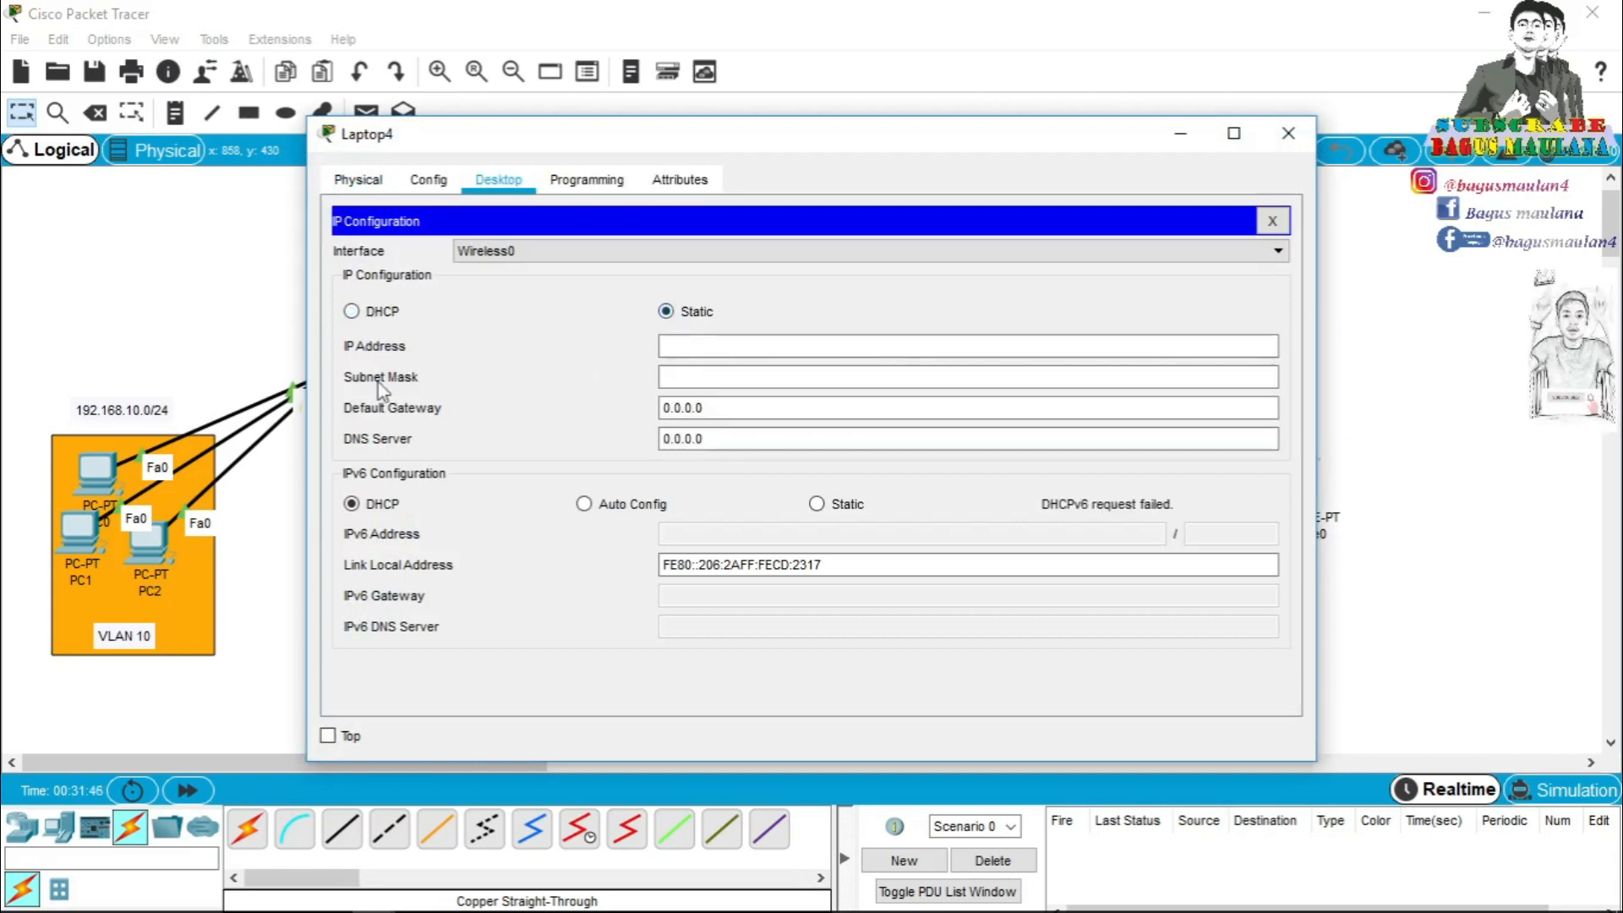
pyautogui.click(352, 312)
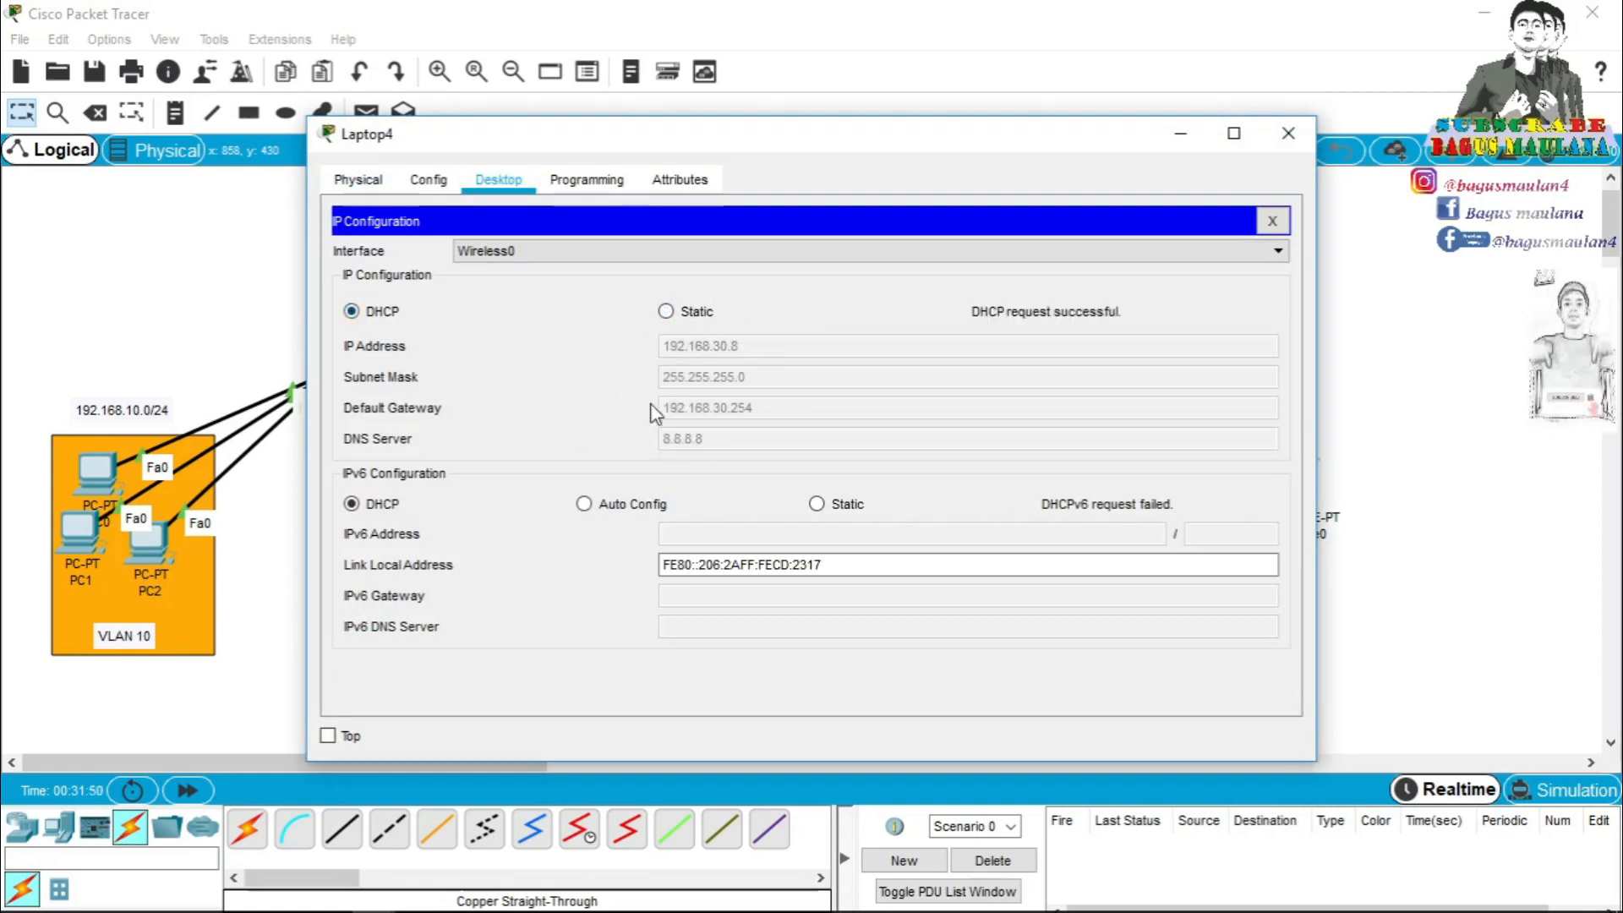
pyautogui.click(1288, 133)
# Renew Tablet PC0's DHCP lease by switching its IP configuration to Static and back to DHCP, and close its window.
pyautogui.click(1126, 606)
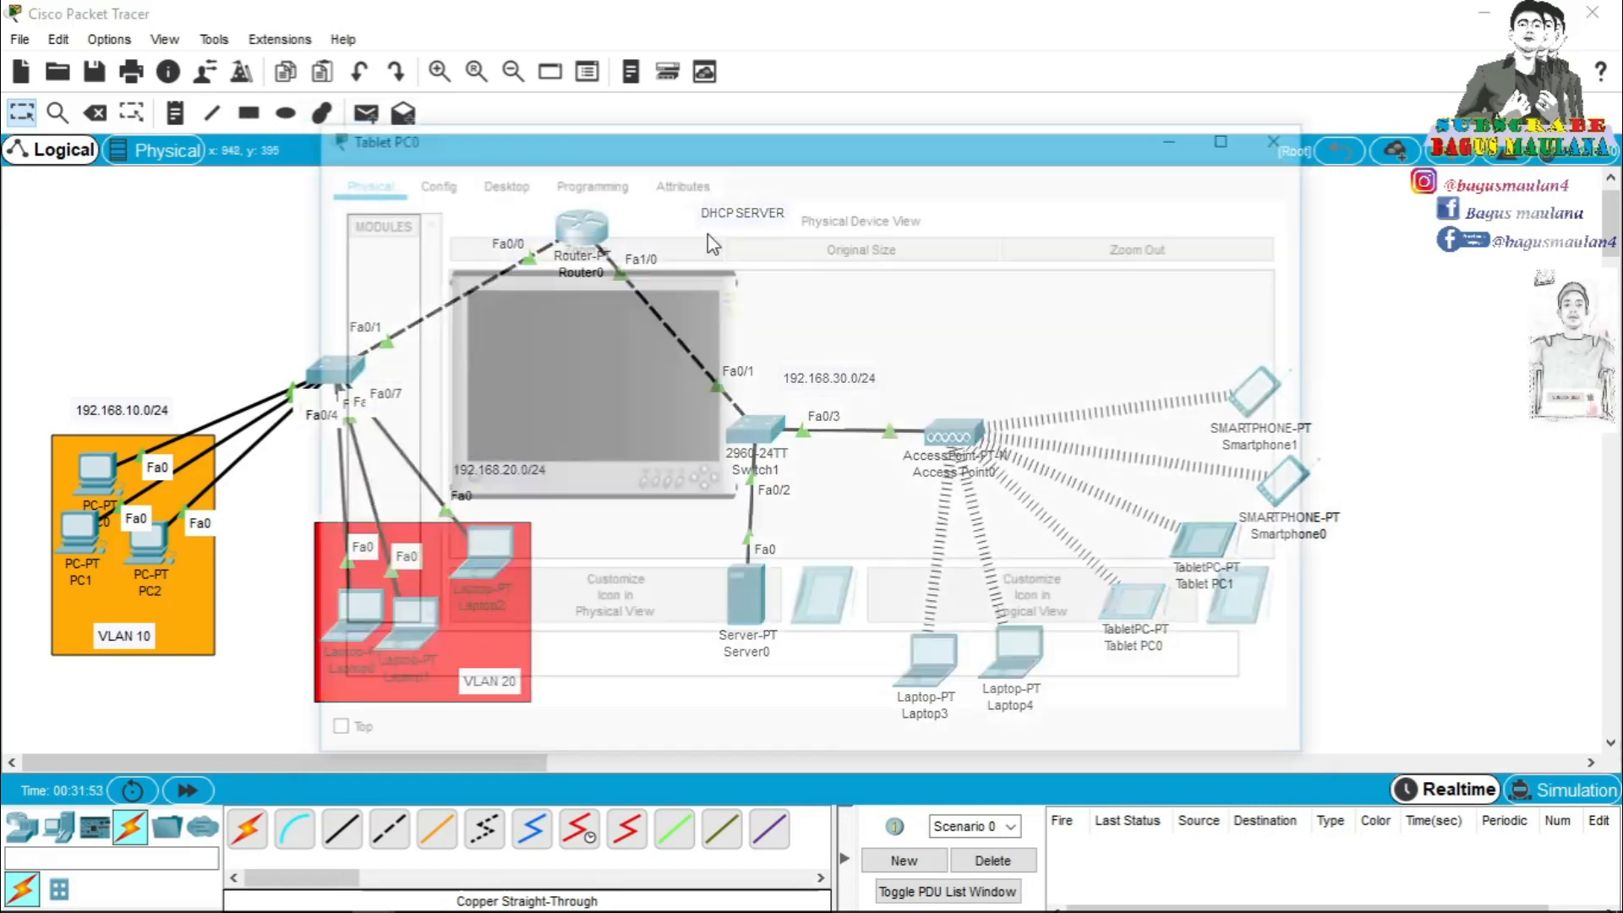
pyautogui.click(495, 180)
pyautogui.click(483, 218)
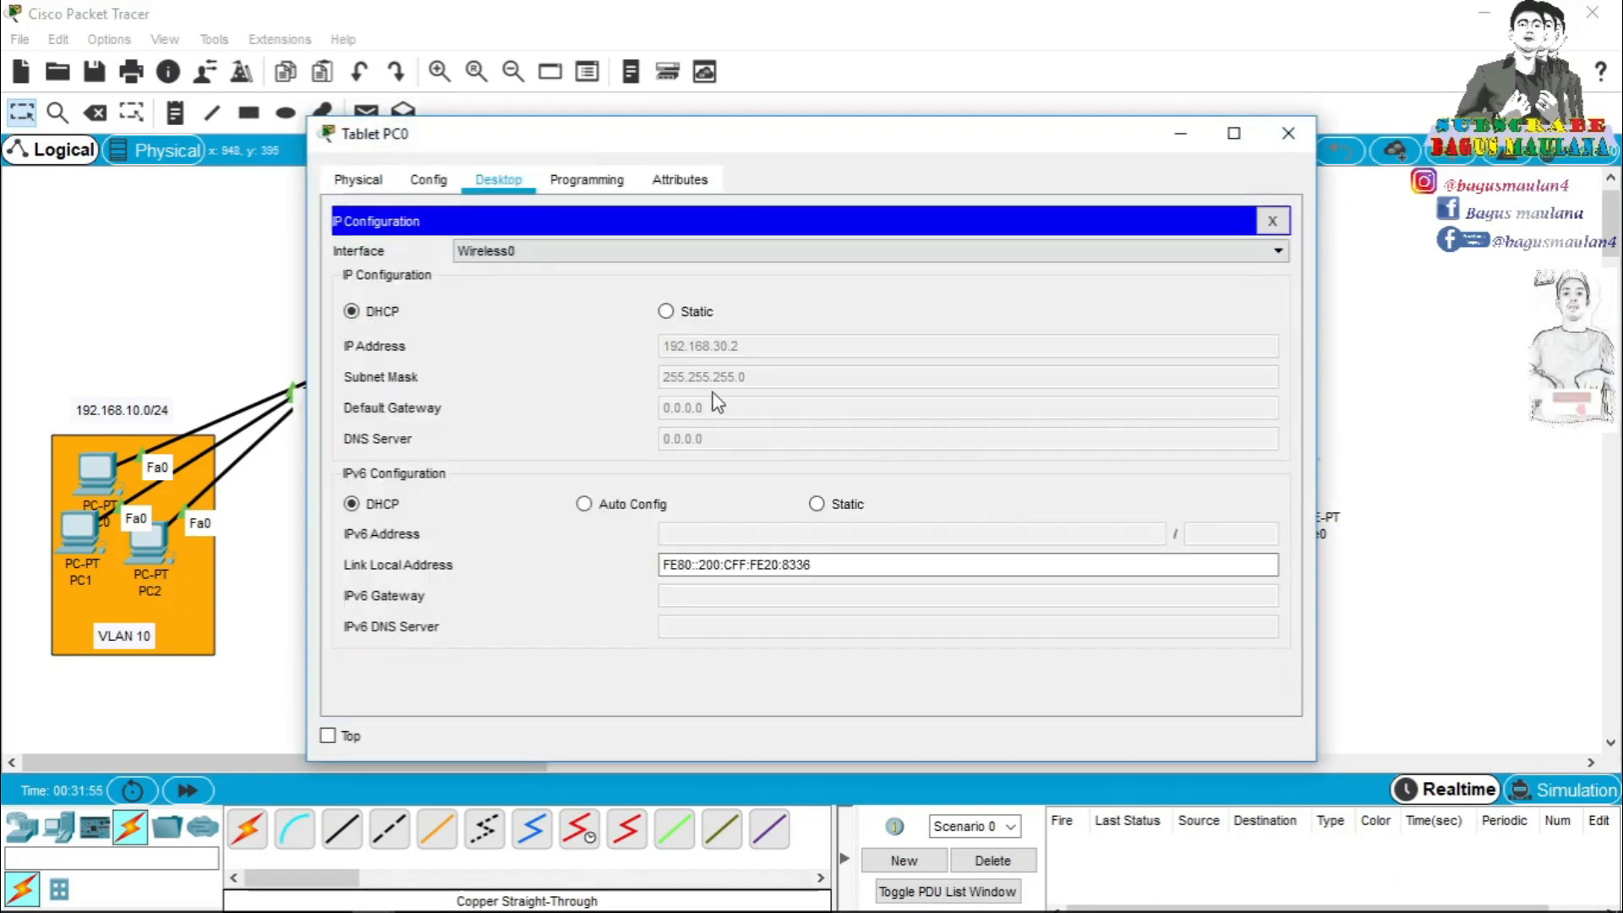
pyautogui.click(667, 312)
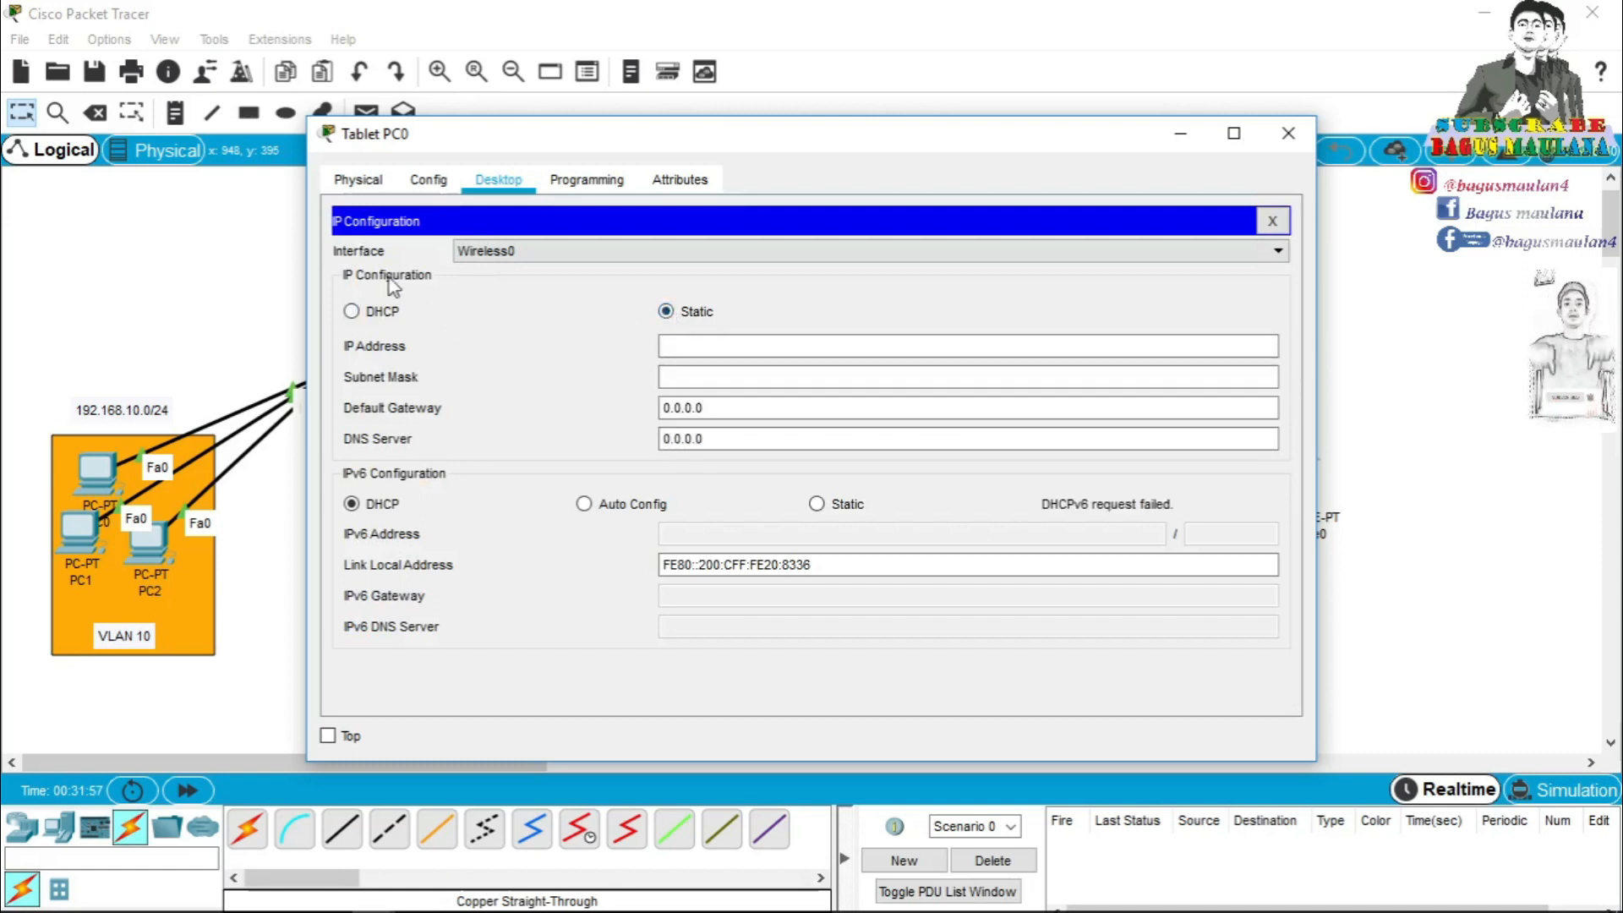
pyautogui.click(352, 311)
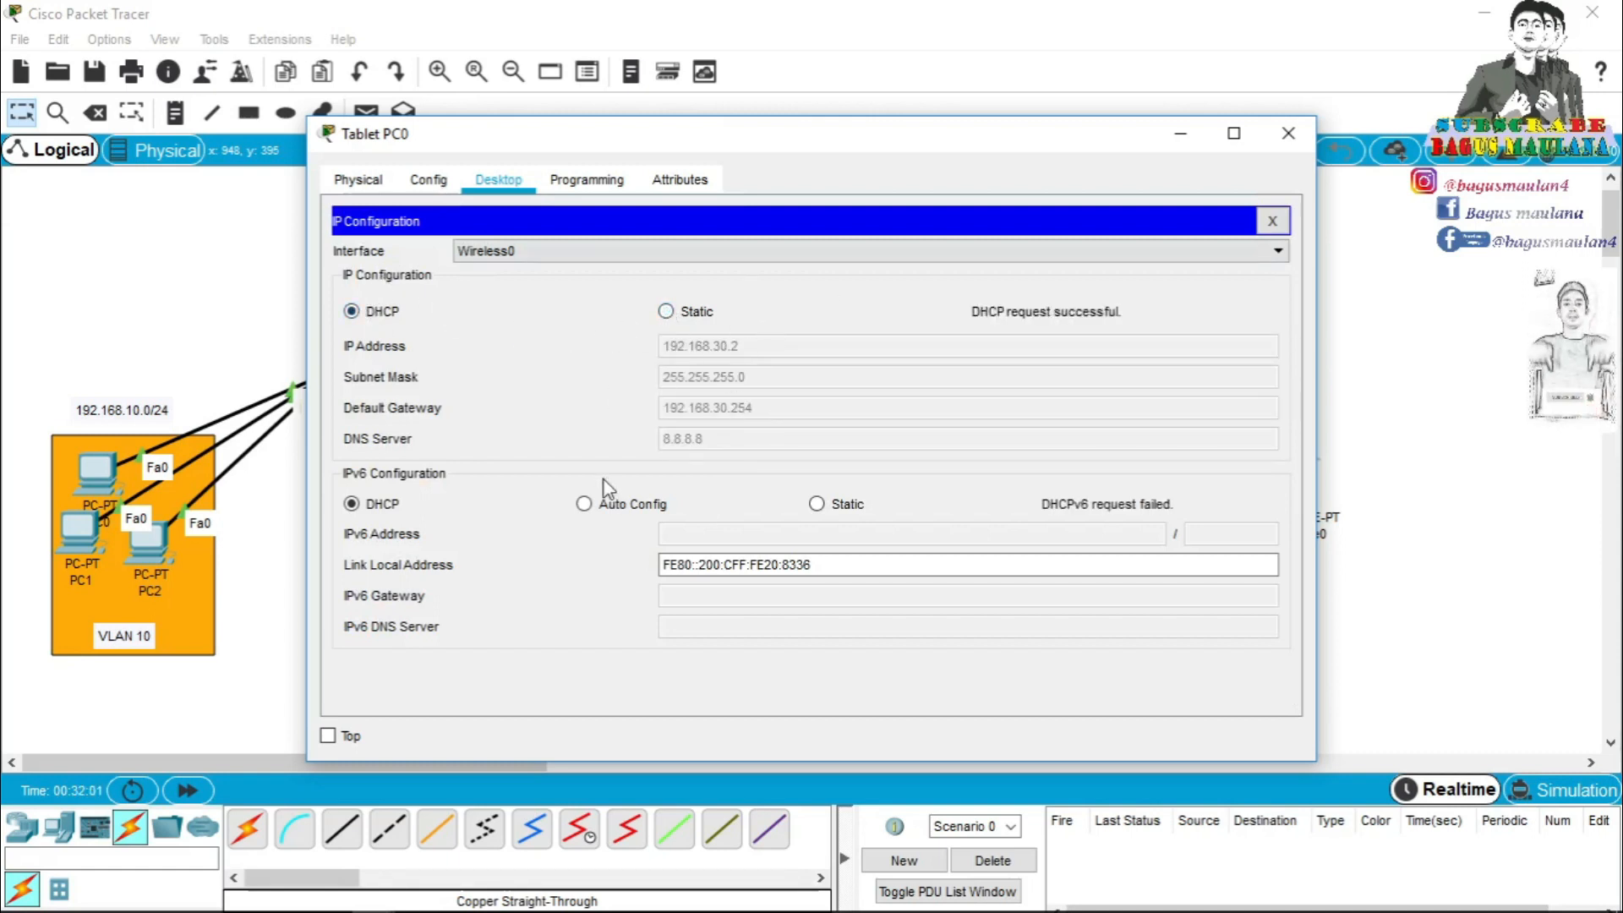
pyautogui.click(1288, 133)
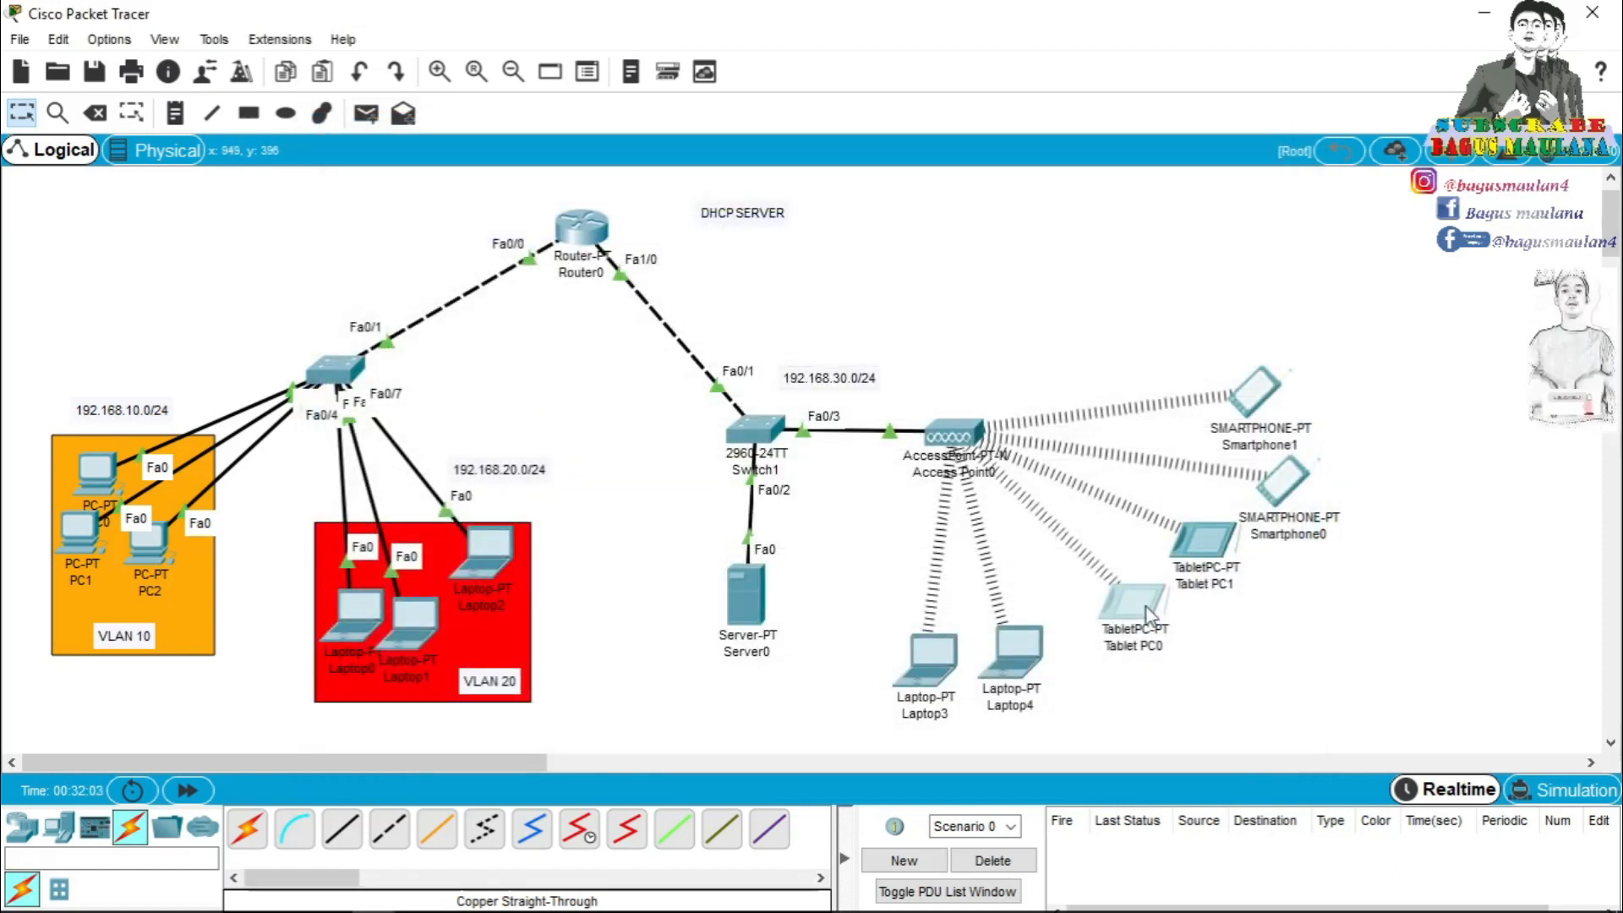
# Renew Tablet PC1's DHCP lease by switching its IP configuration to Static and back to DHCP, and close its window.
pyautogui.click(1211, 544)
pyautogui.click(499, 179)
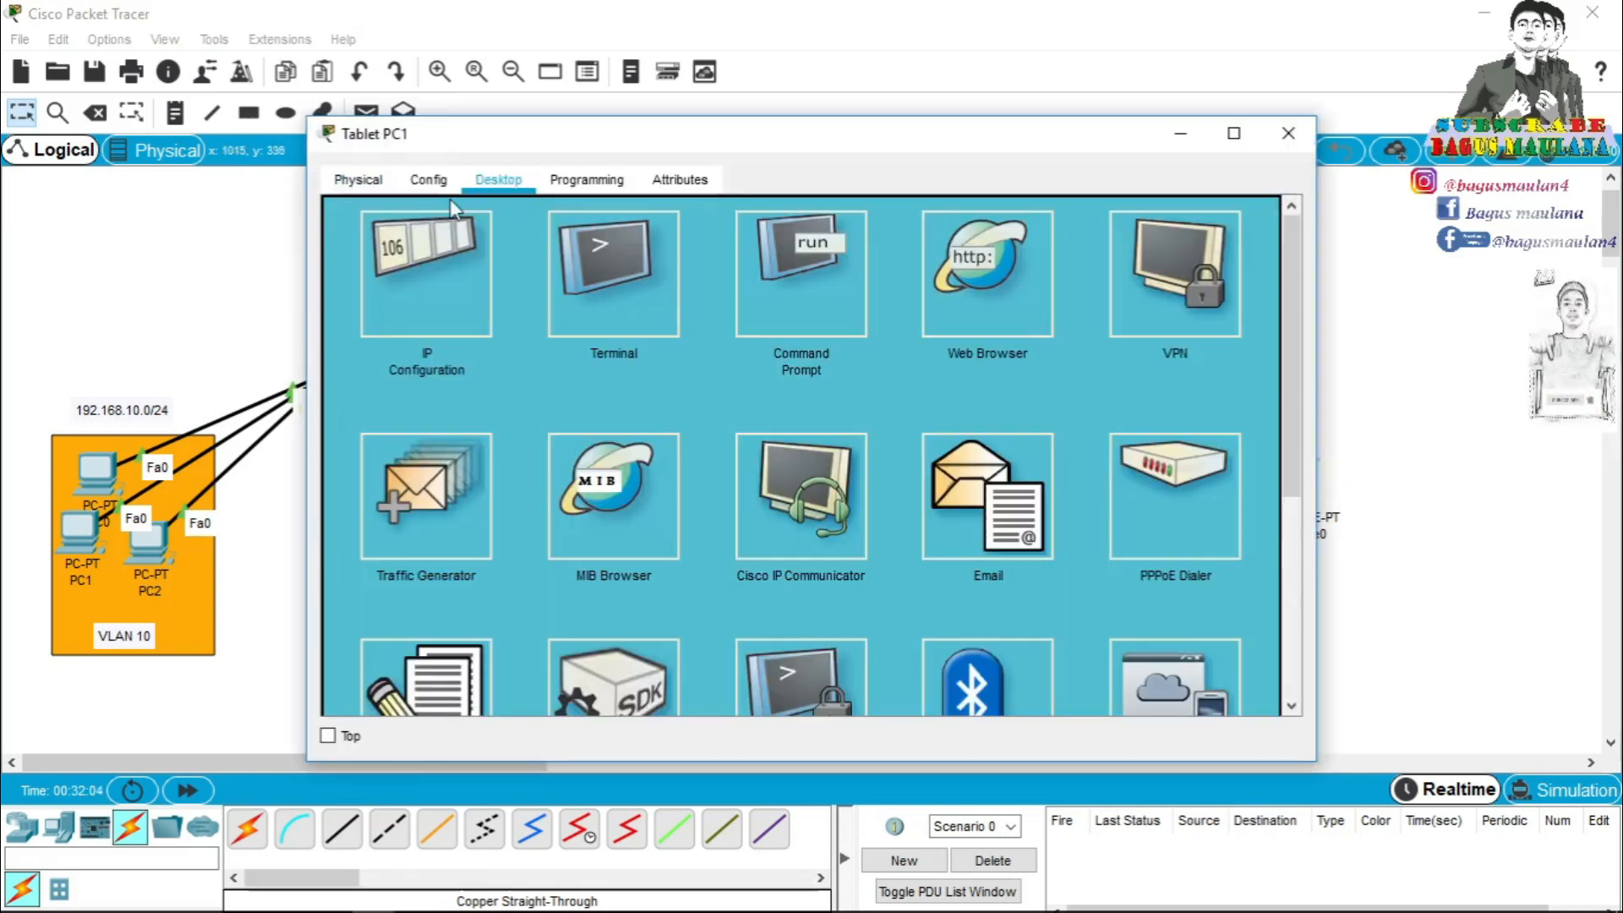
pyautogui.click(435, 232)
pyautogui.click(666, 311)
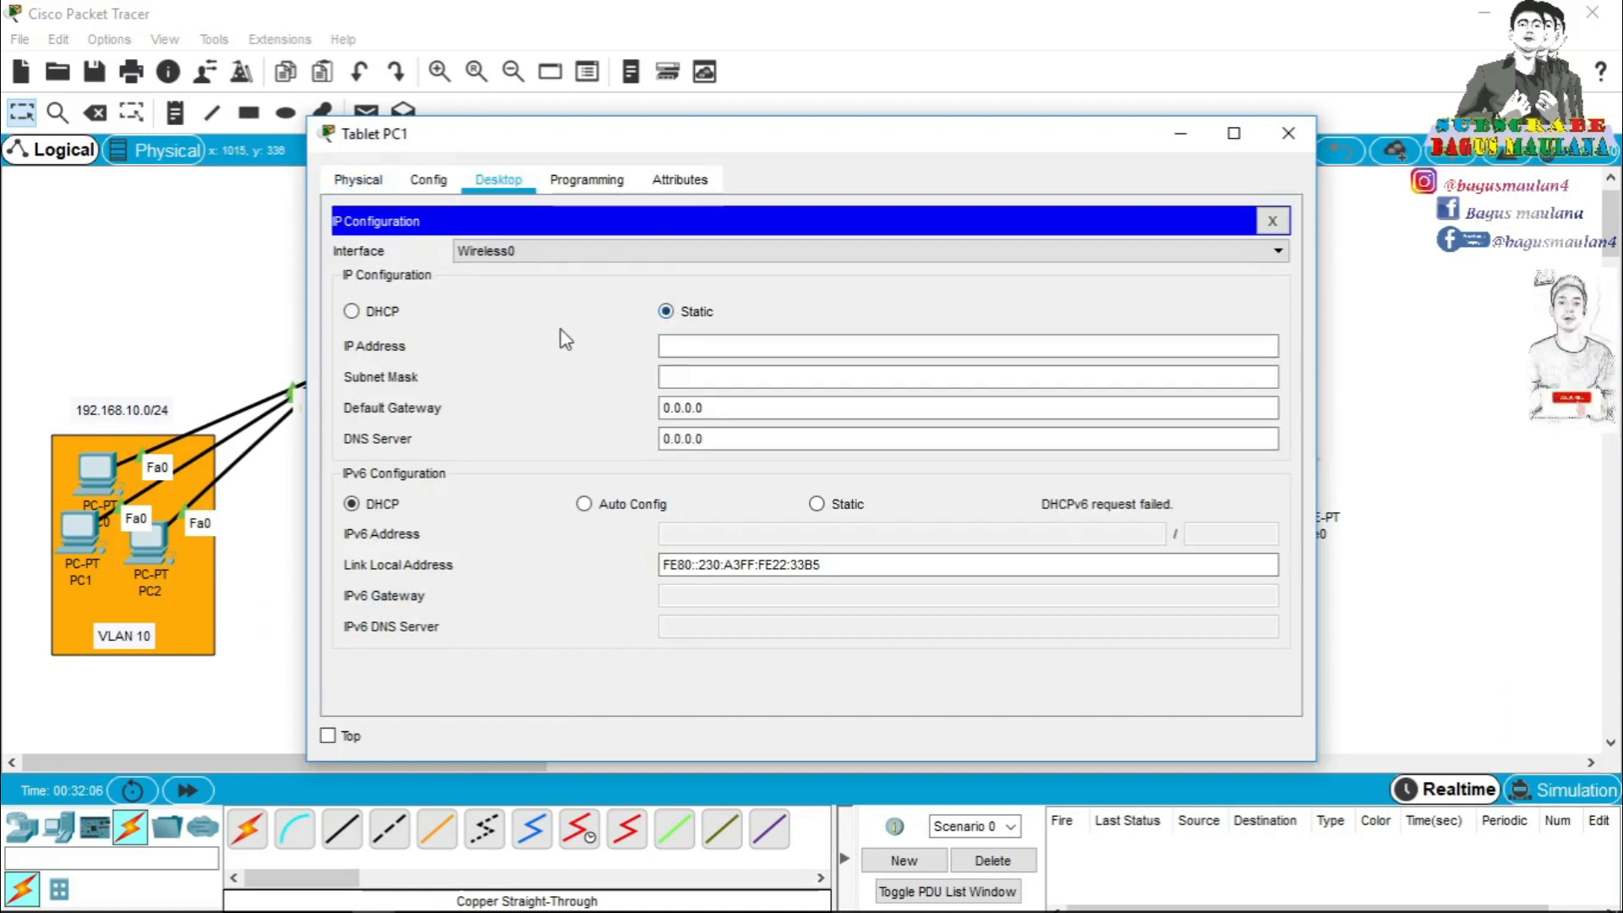
pyautogui.click(365, 309)
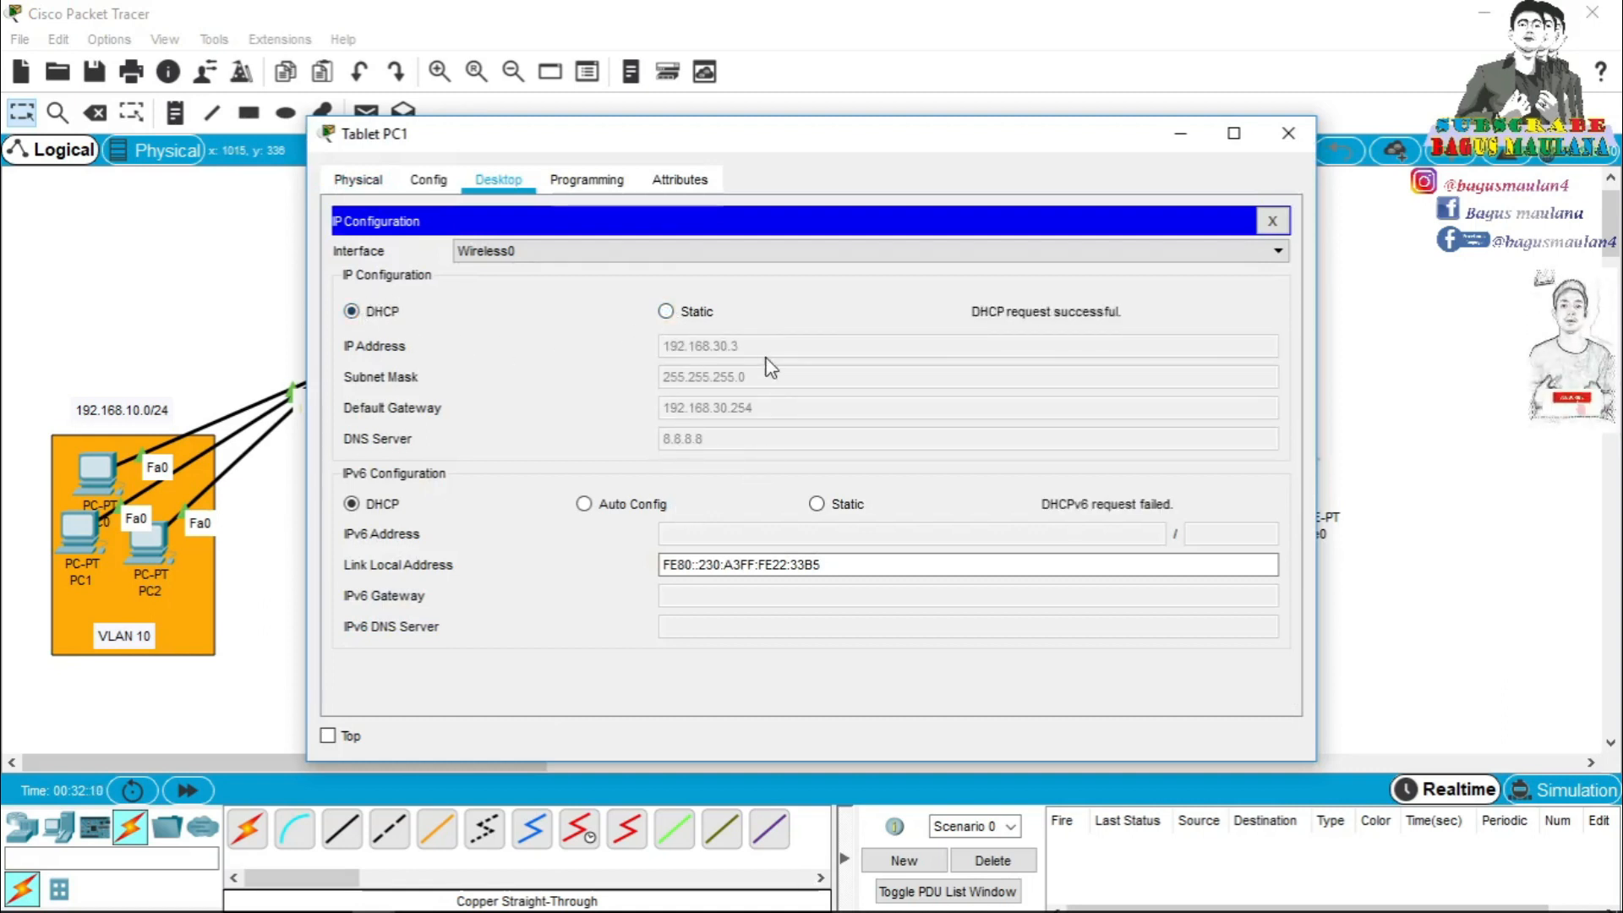
pyautogui.click(1288, 133)
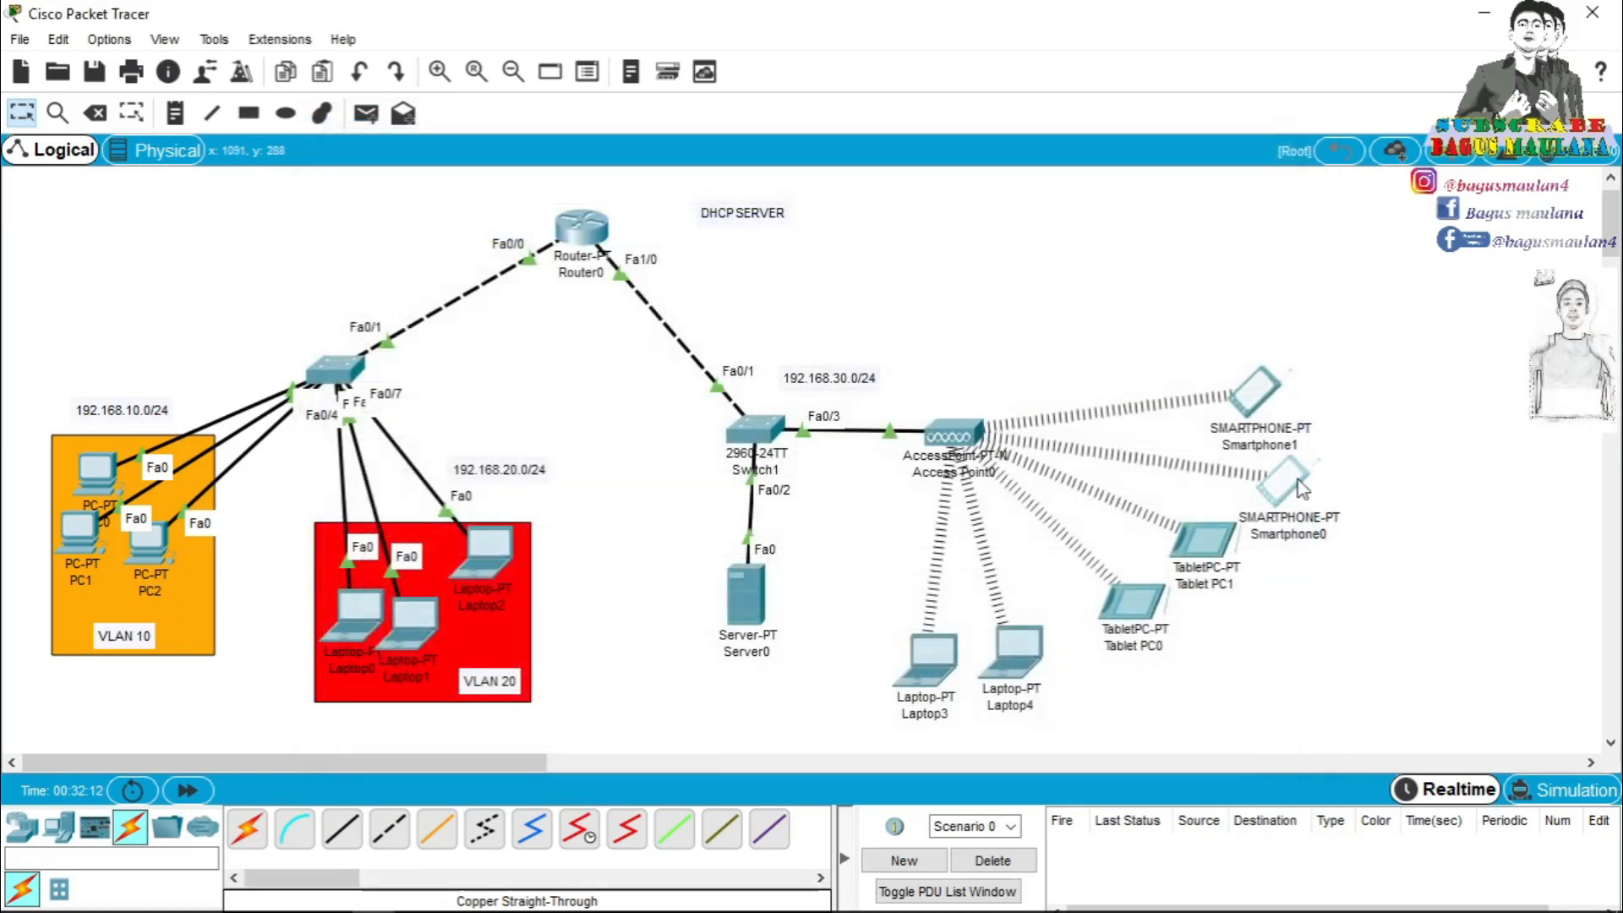
# Renew Smartphone0's DHCP lease by switching its IP configuration to Static and back to DHCP, and close its window.
pyautogui.click(1282, 480)
pyautogui.click(498, 180)
pyautogui.click(409, 271)
pyautogui.click(666, 311)
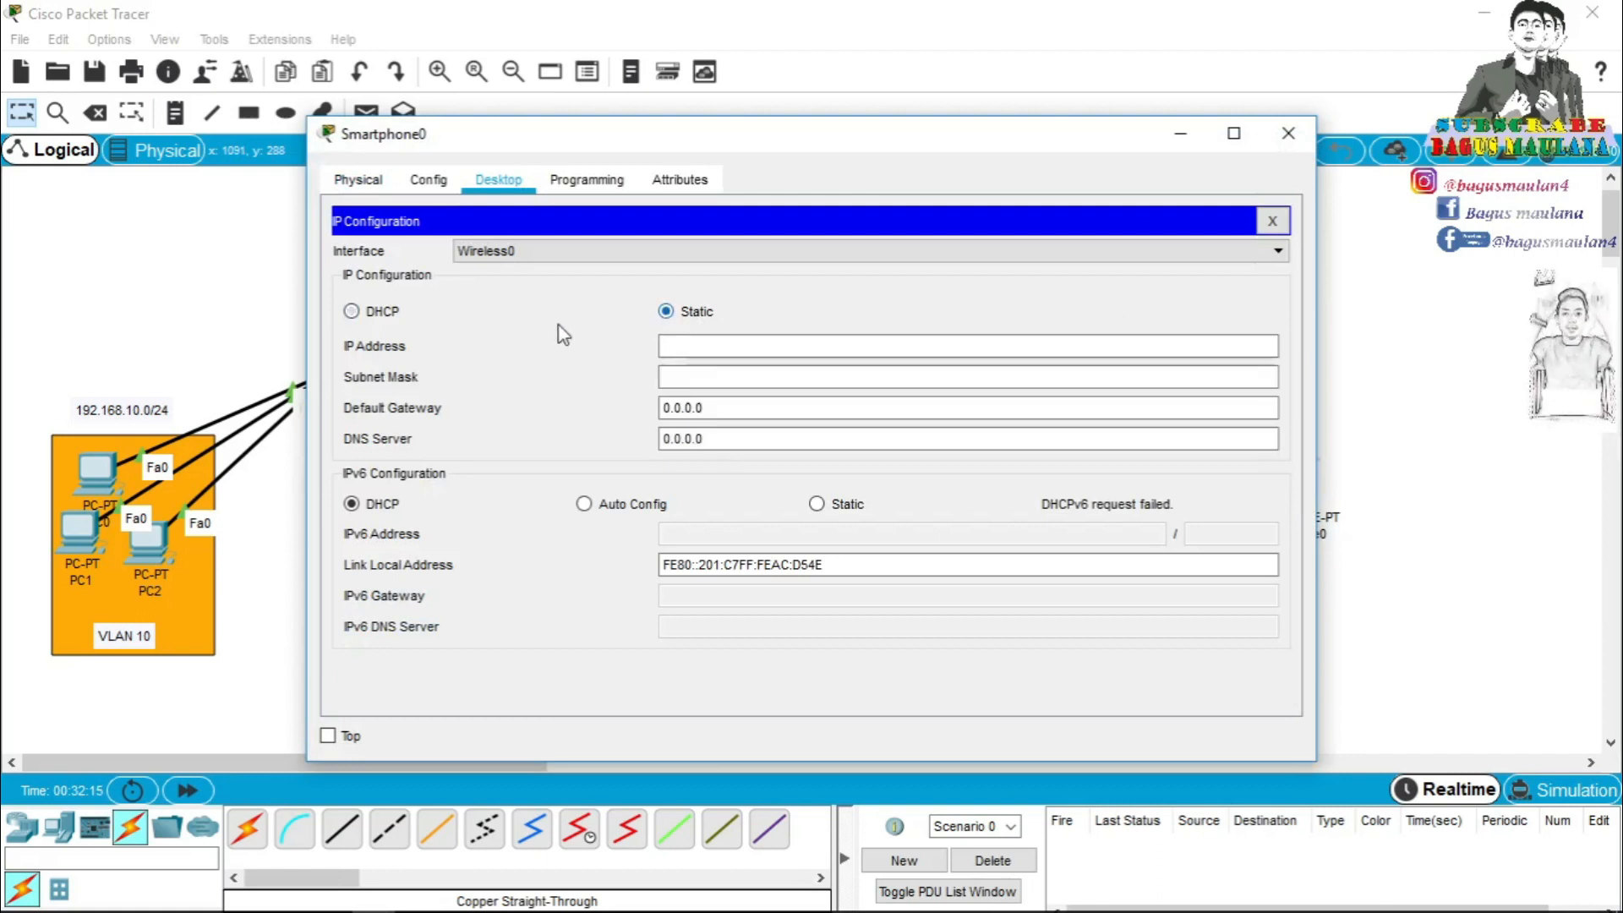
pyautogui.click(352, 311)
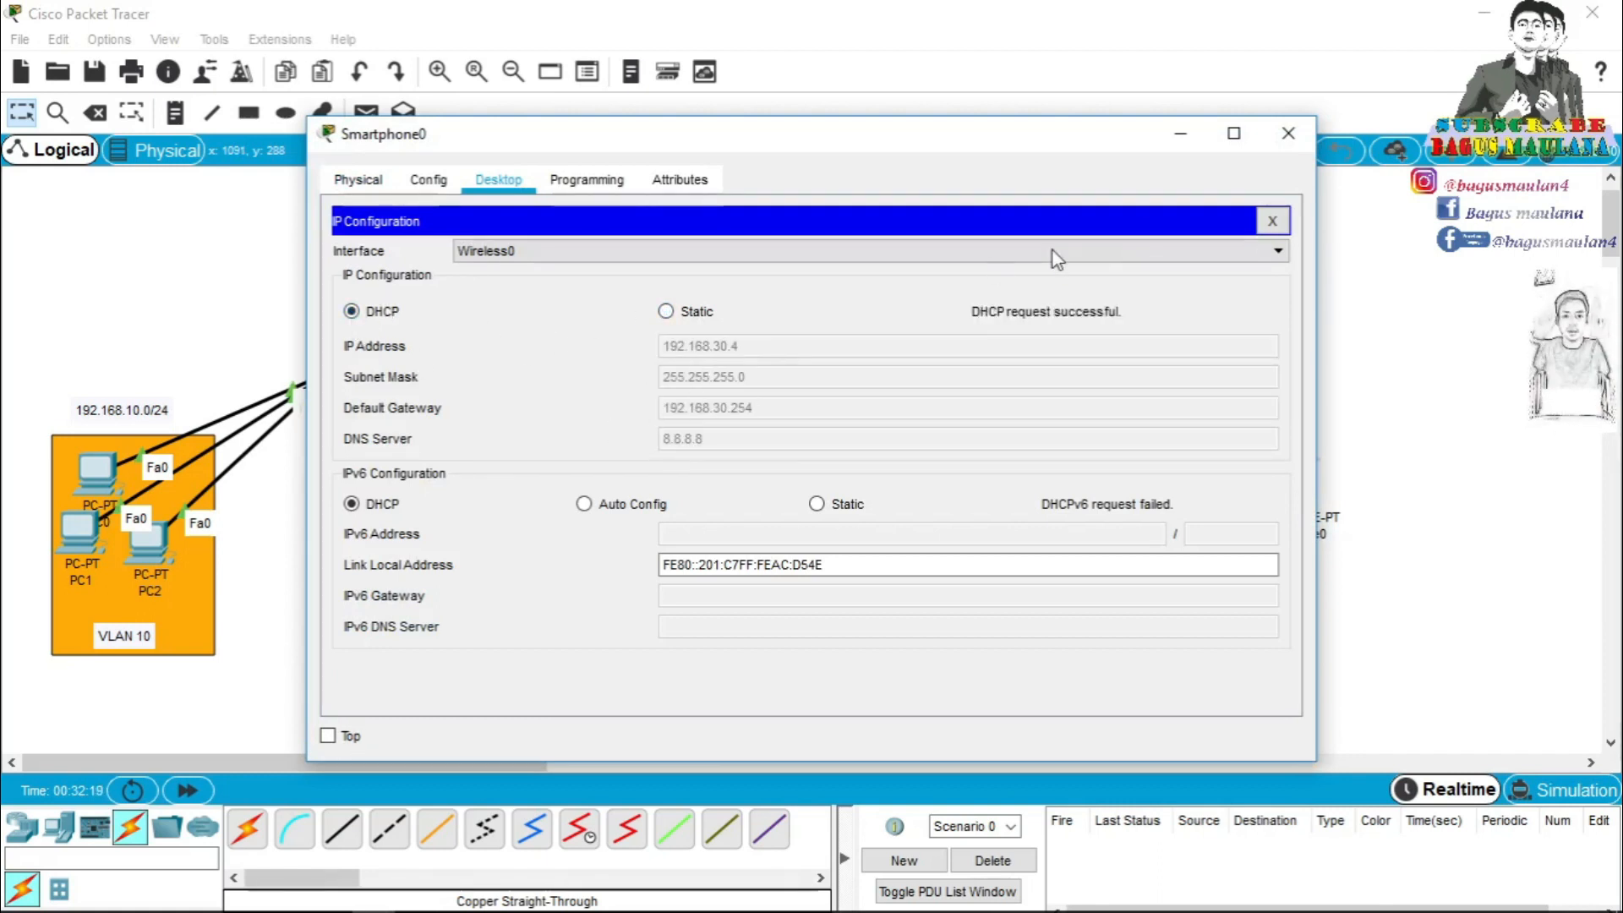
pyautogui.click(1288, 132)
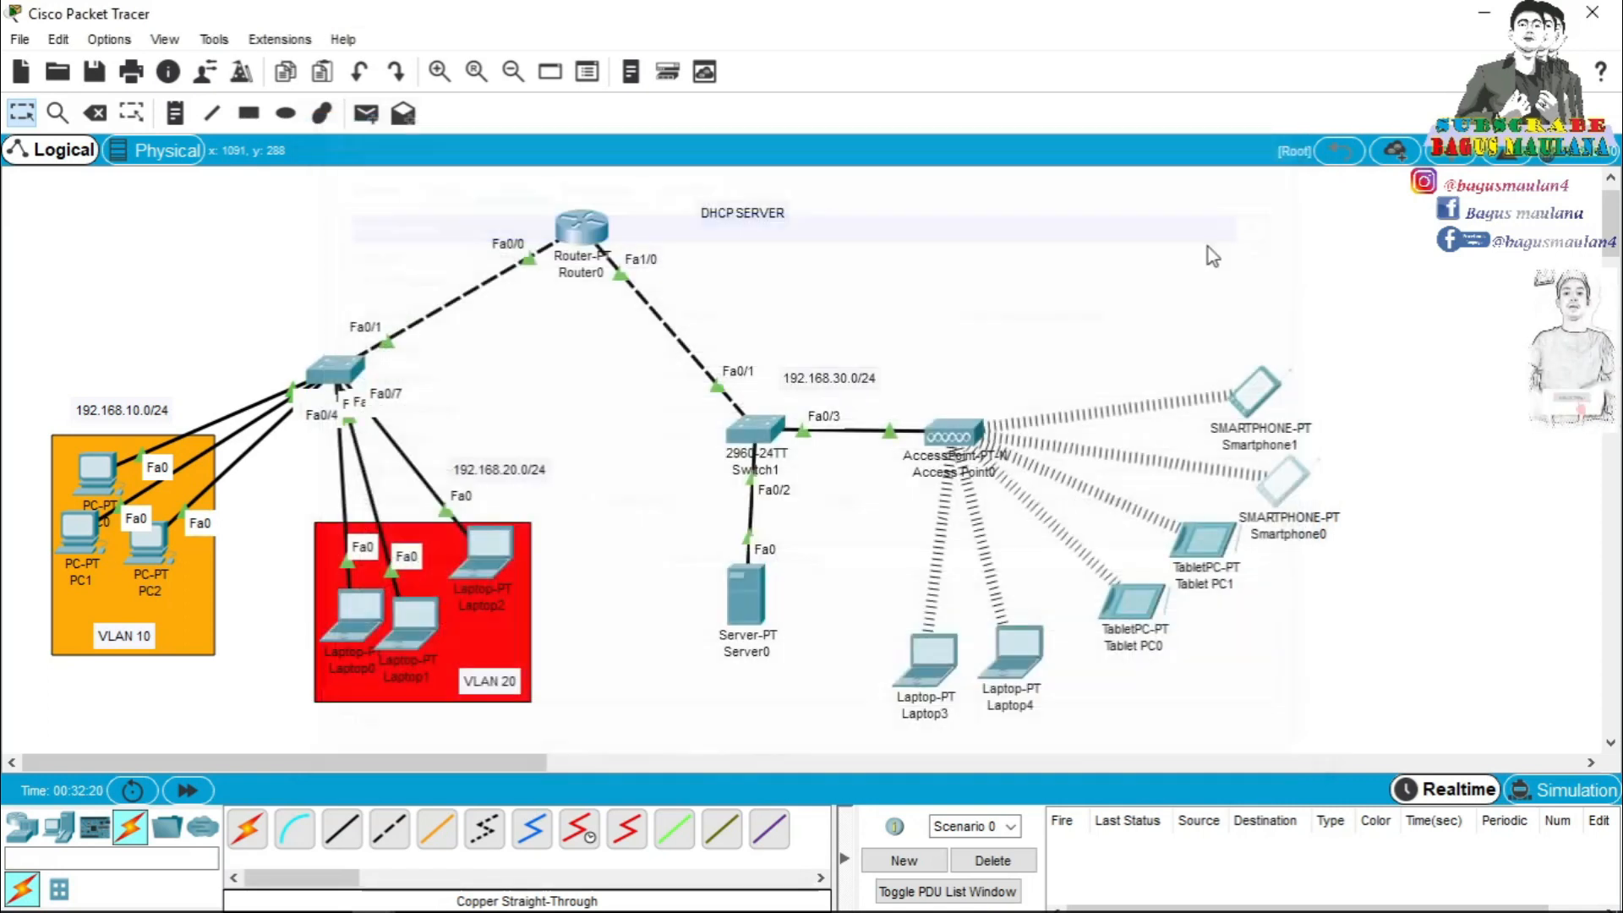
# Renew Smartphone1's DHCP lease by switching its IP configuration to Static and back to DHCP, and close its window.
pyautogui.click(1253, 396)
pyautogui.click(499, 179)
pyautogui.click(404, 306)
pyautogui.click(665, 311)
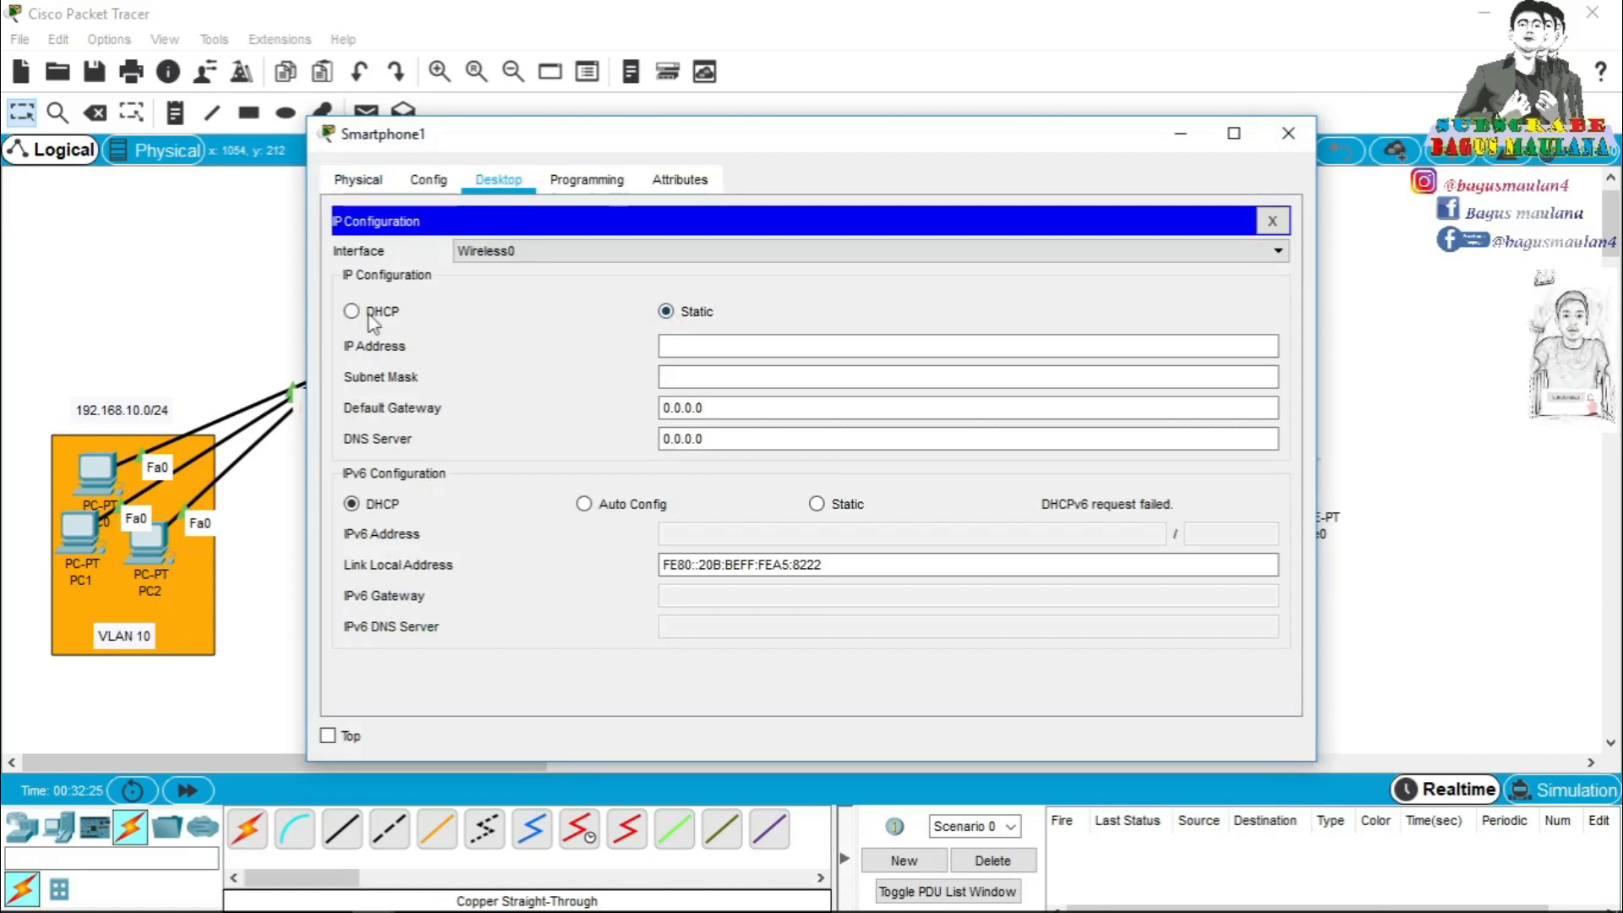
pyautogui.click(368, 312)
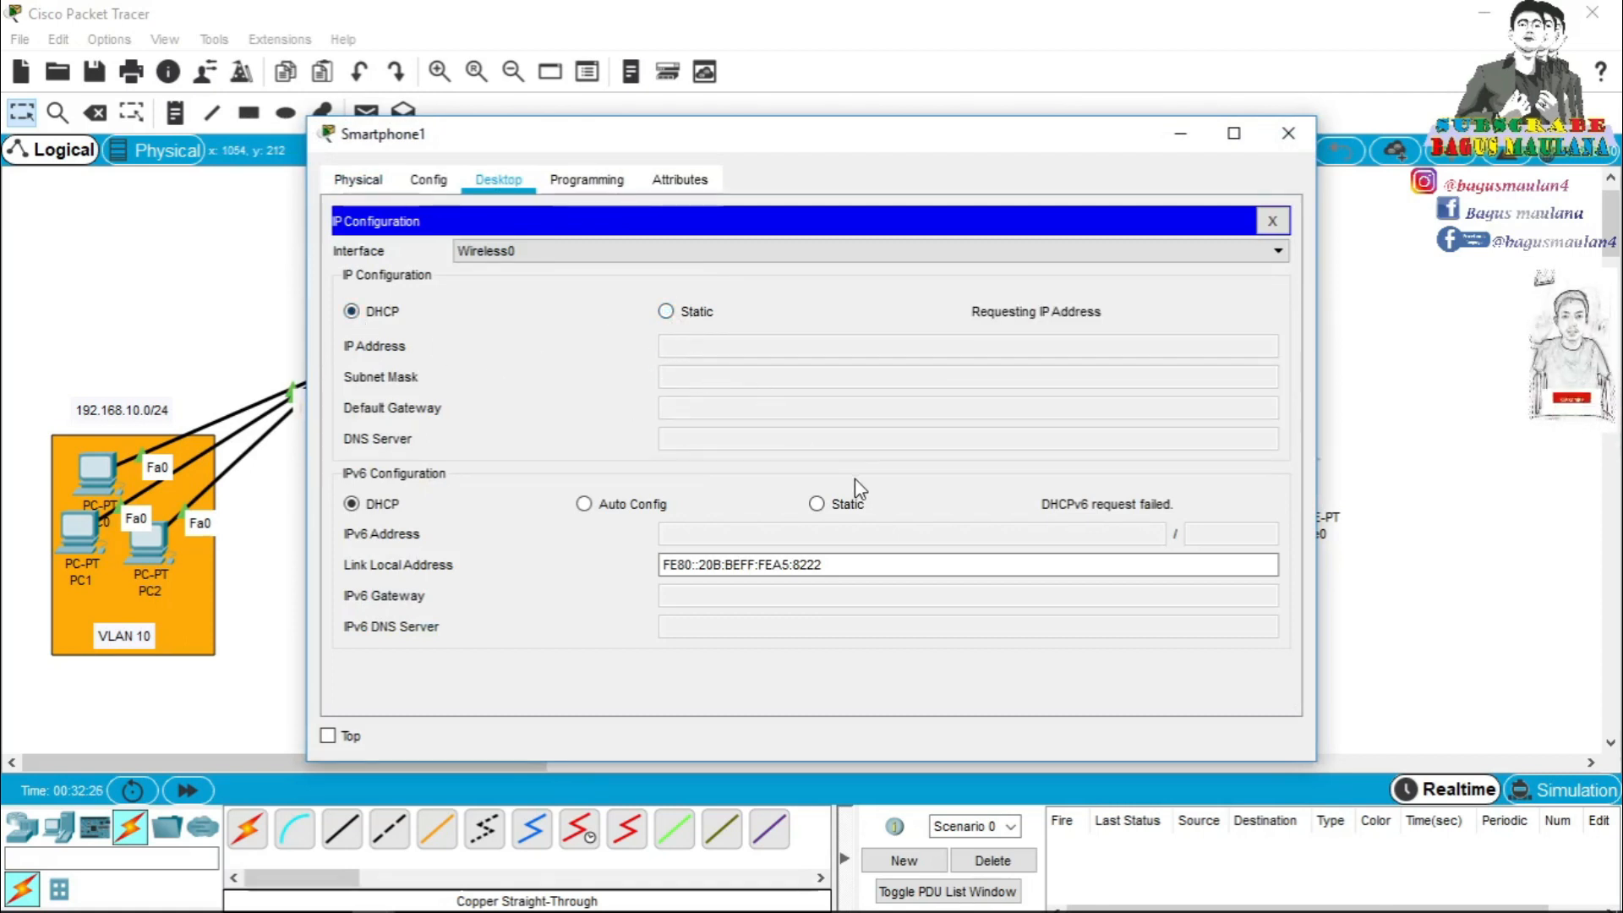
pyautogui.click(1286, 142)
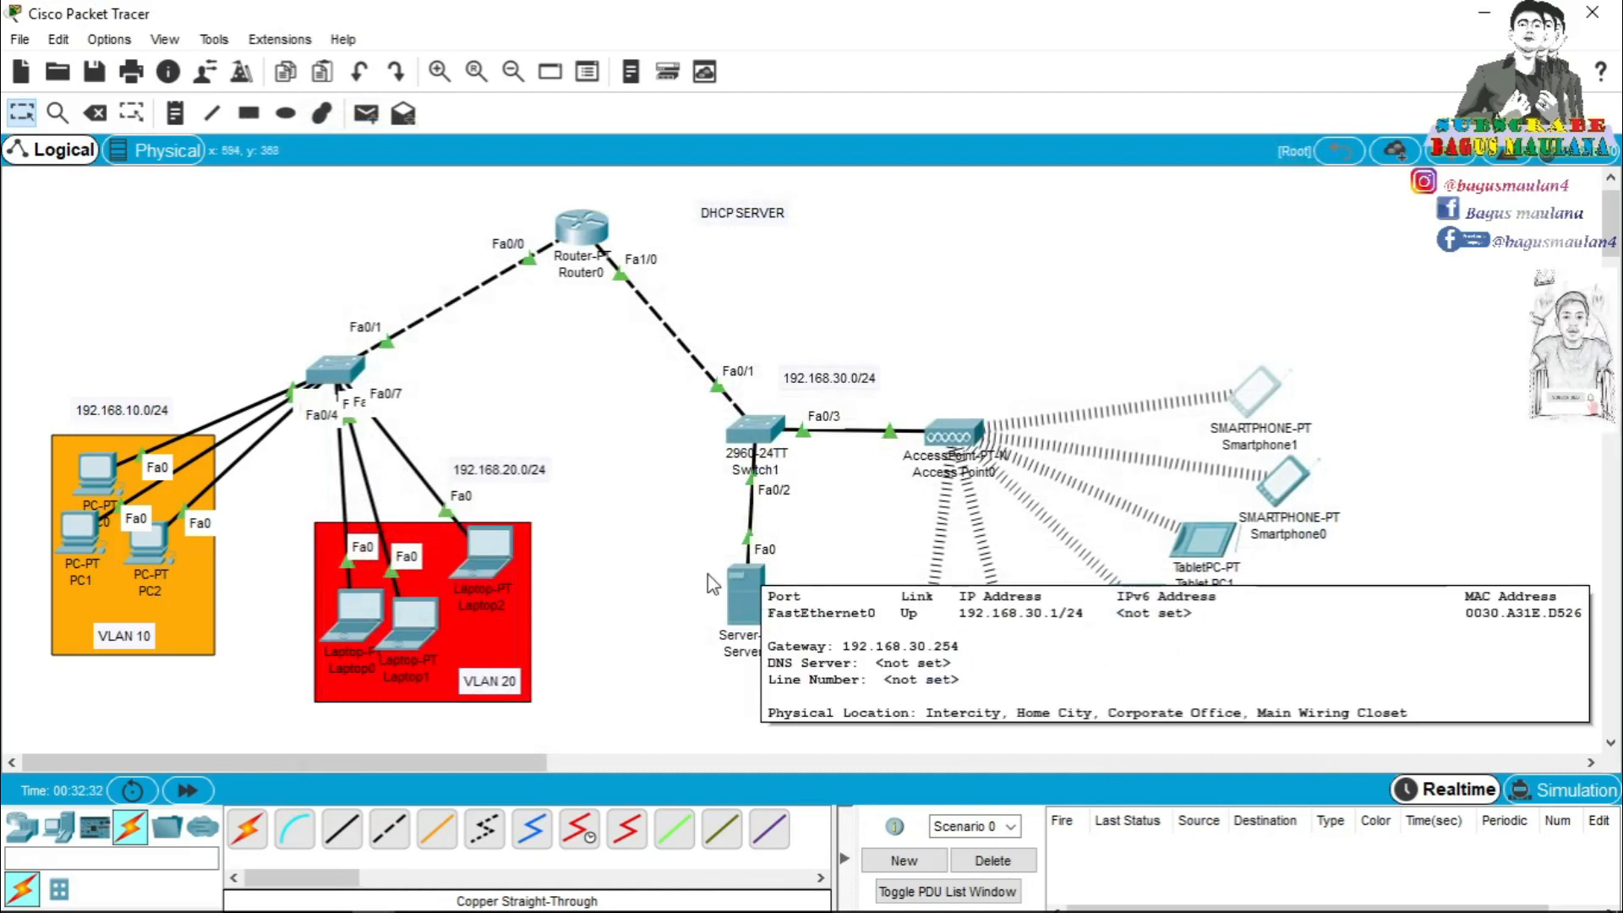
# Test connectivity with simple PDUs from PC0 to Server0, PC1 to Laptop3, PC2 to Tablet PC0 and Laptop0 to Tablet PC1.
pyautogui.press('p')
pyautogui.click(96, 473)
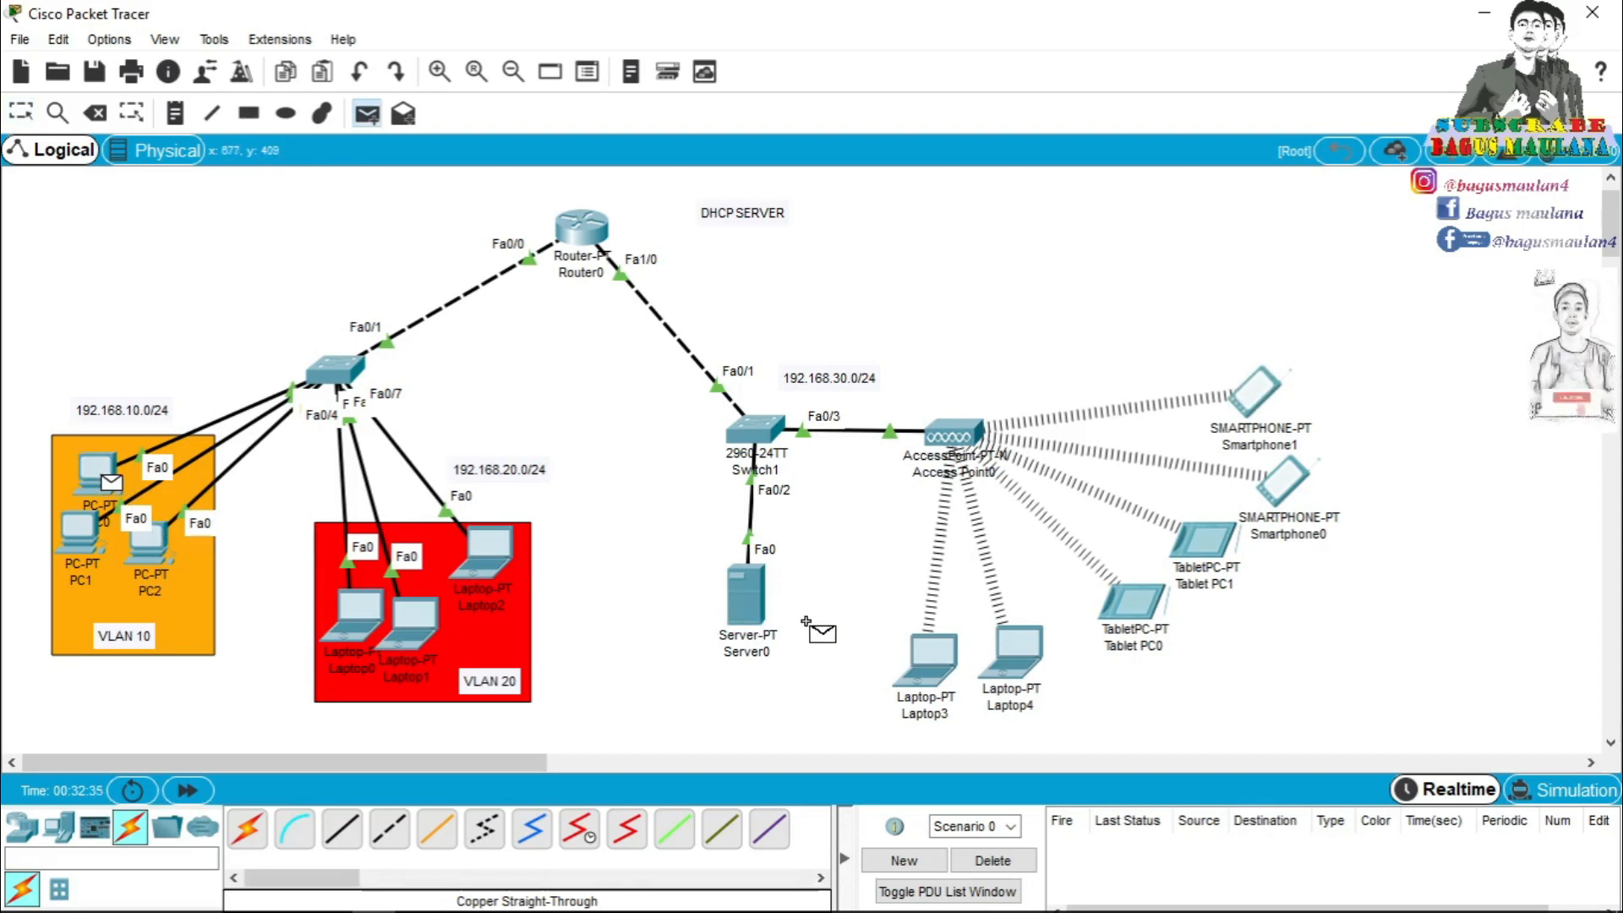
pyautogui.click(748, 602)
pyautogui.click(72, 524)
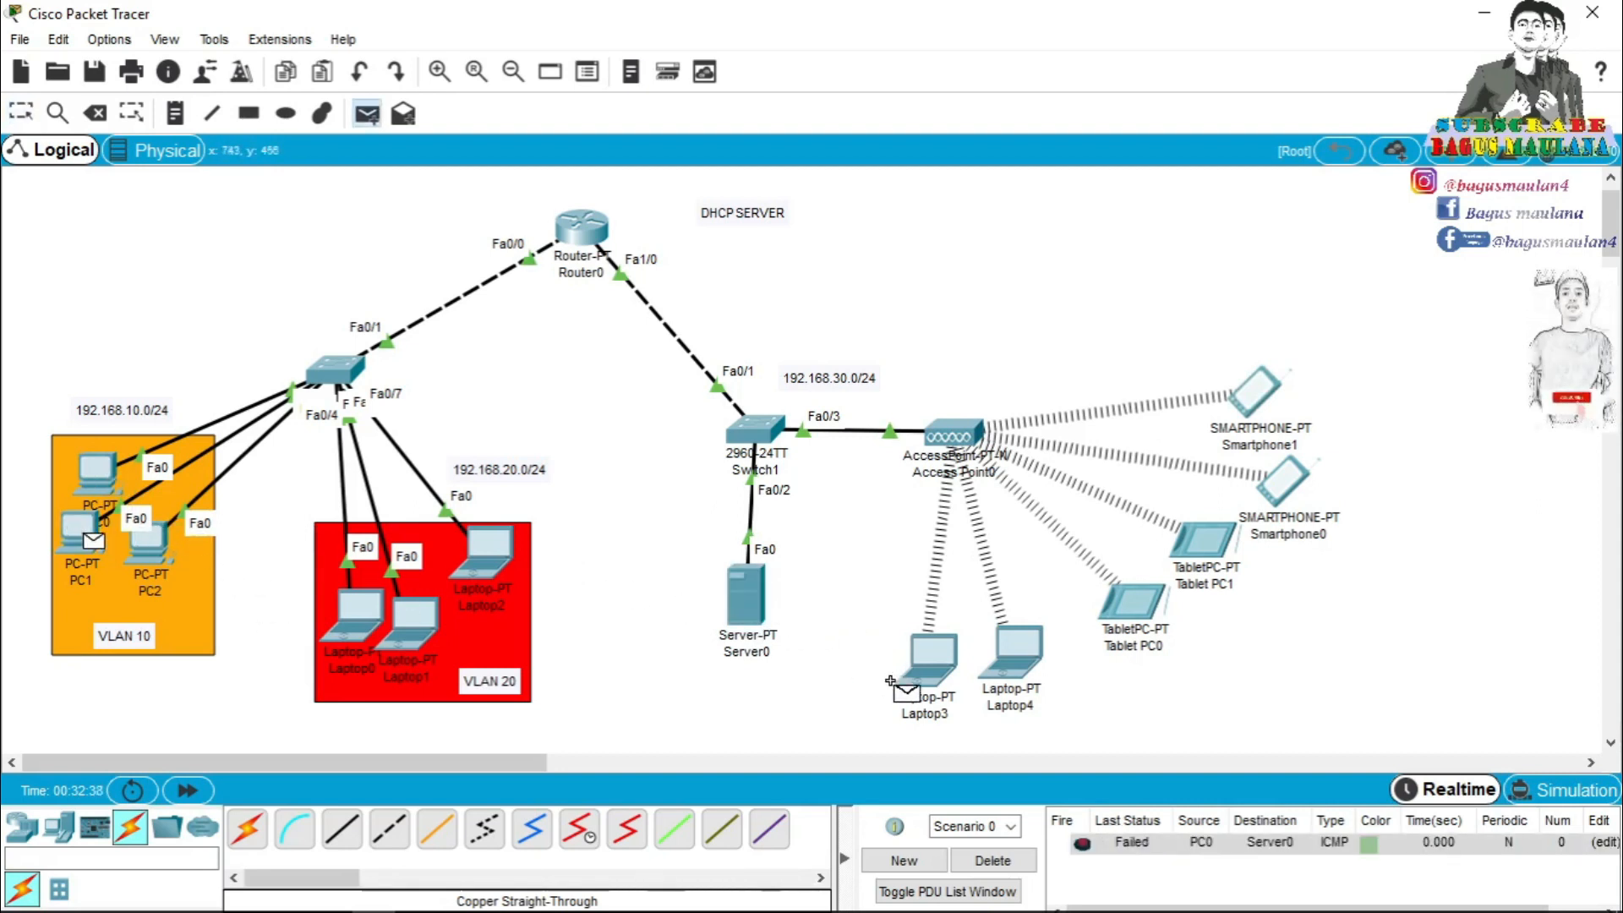
pyautogui.click(895, 676)
pyautogui.click(158, 550)
pyautogui.click(1133, 601)
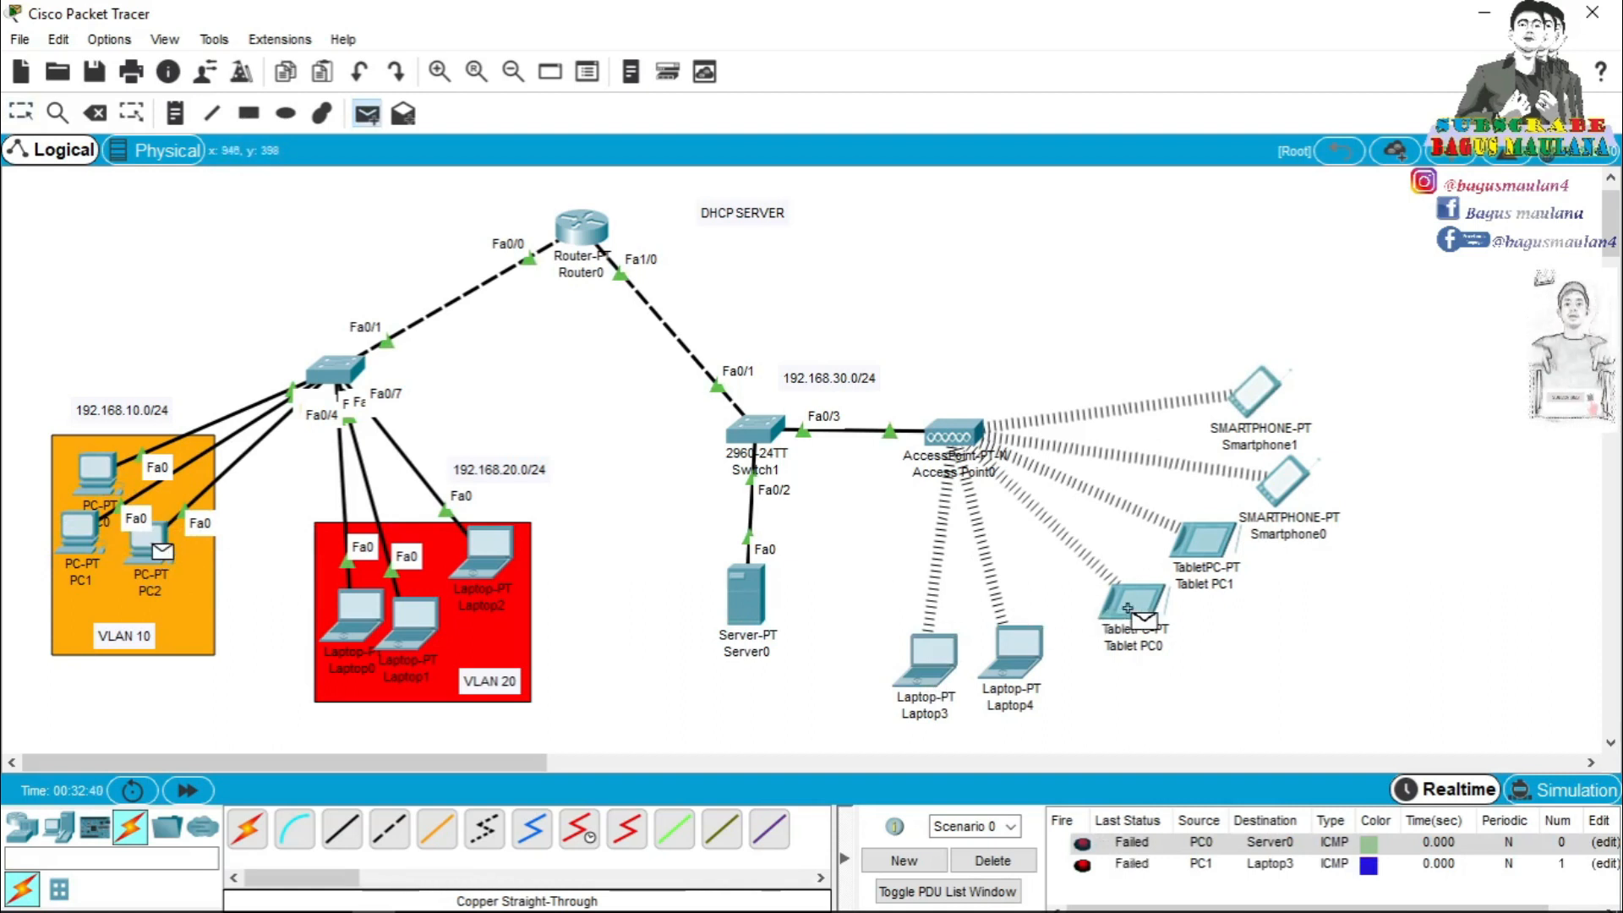
pyautogui.click(343, 617)
pyautogui.click(1211, 536)
pyautogui.press('p')
pyautogui.click(483, 553)
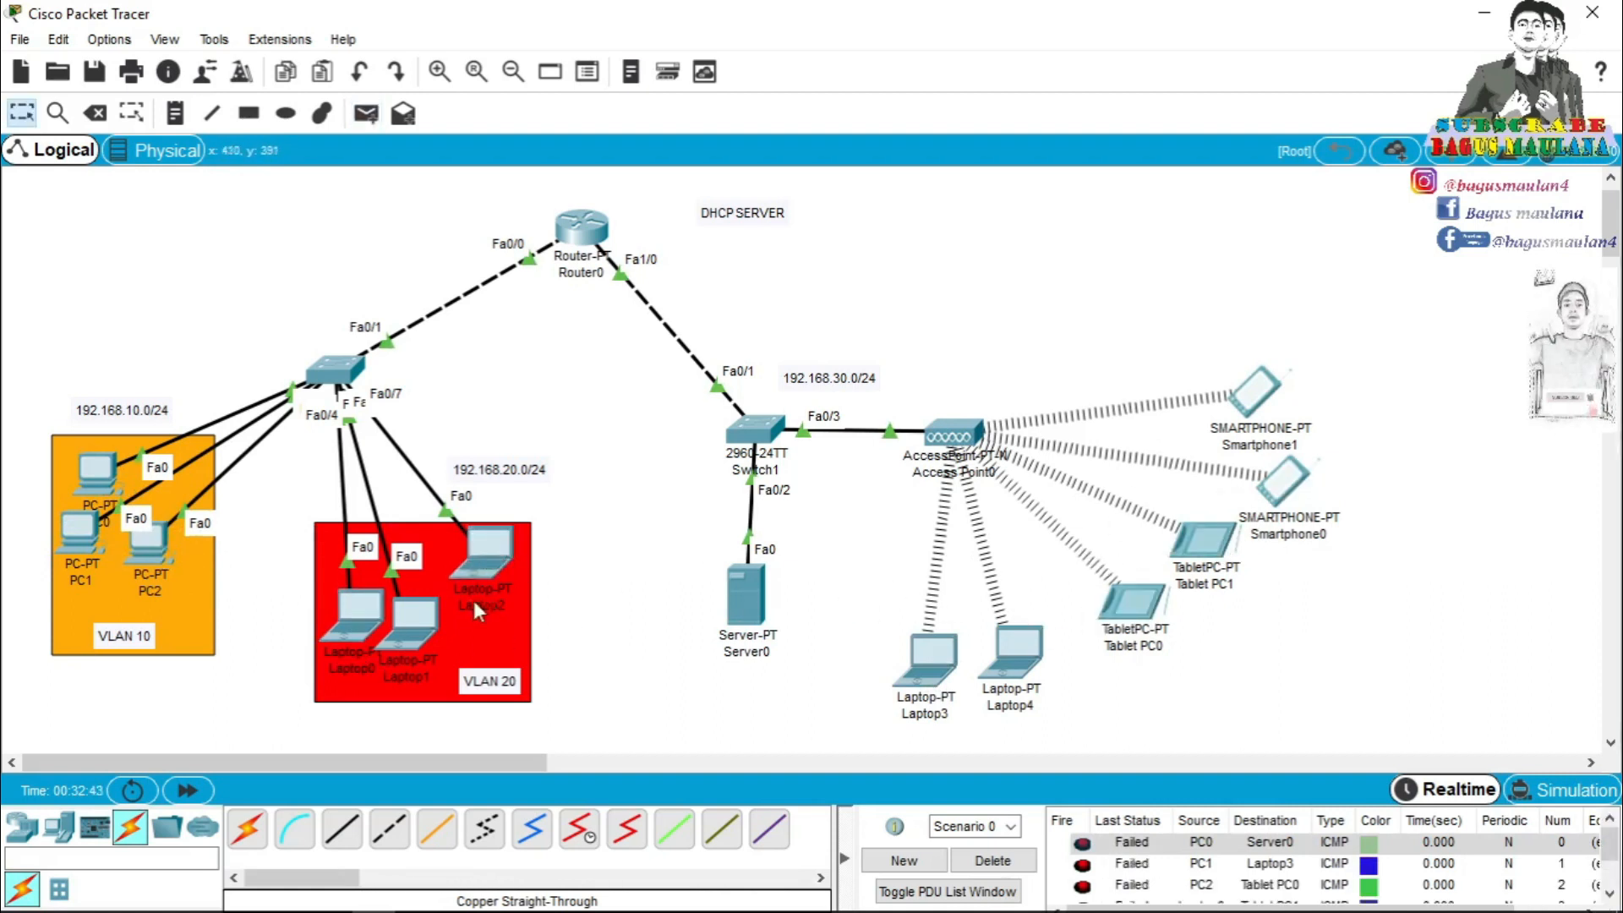
# Clear the PDU scenario and send simple PDUs from PC0, PC1 and PC2 to Server0.
pyautogui.press('Escape')
pyautogui.click(992, 859)
pyautogui.press('p')
pyautogui.click(98, 473)
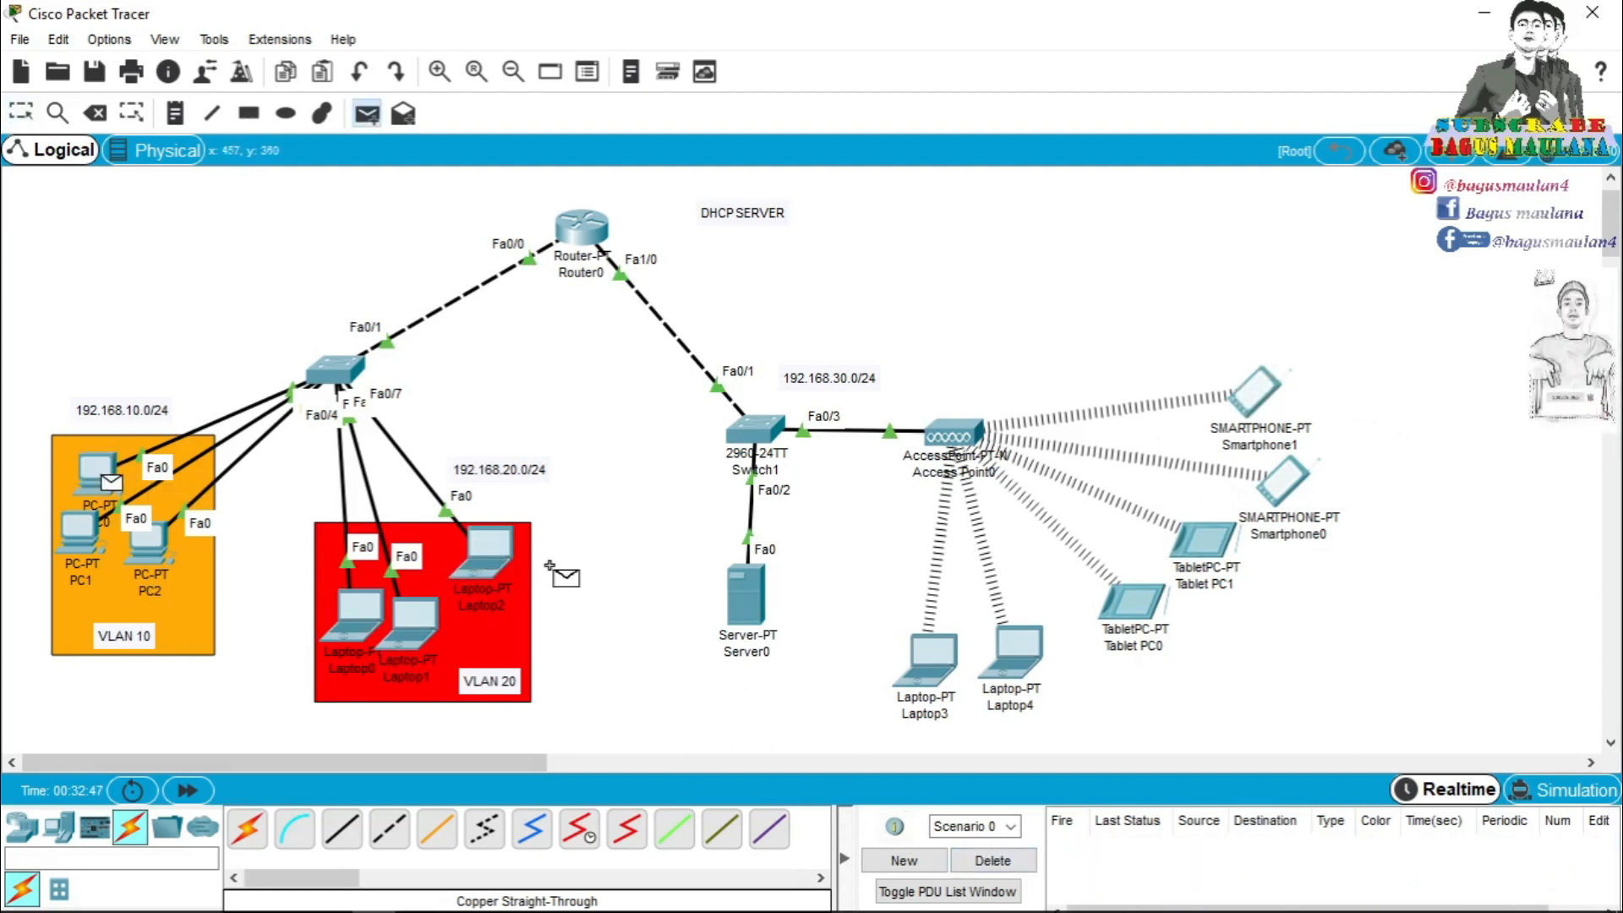
pyautogui.click(746, 602)
pyautogui.press('p')
pyautogui.click(80, 530)
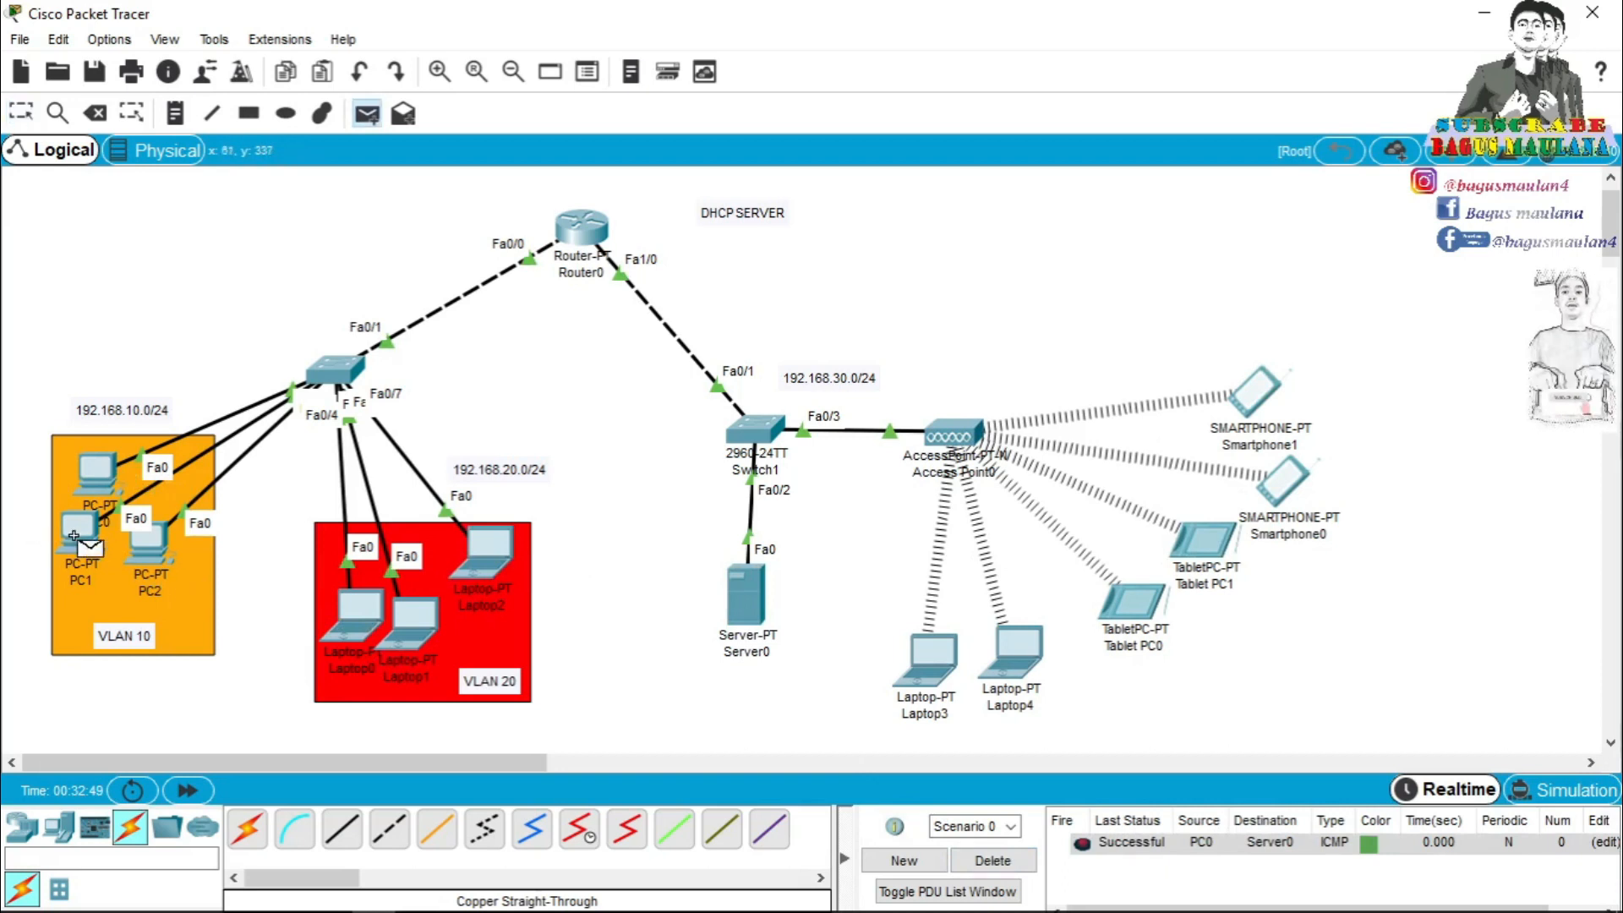
pyautogui.click(735, 597)
pyautogui.click(148, 541)
pyautogui.click(747, 583)
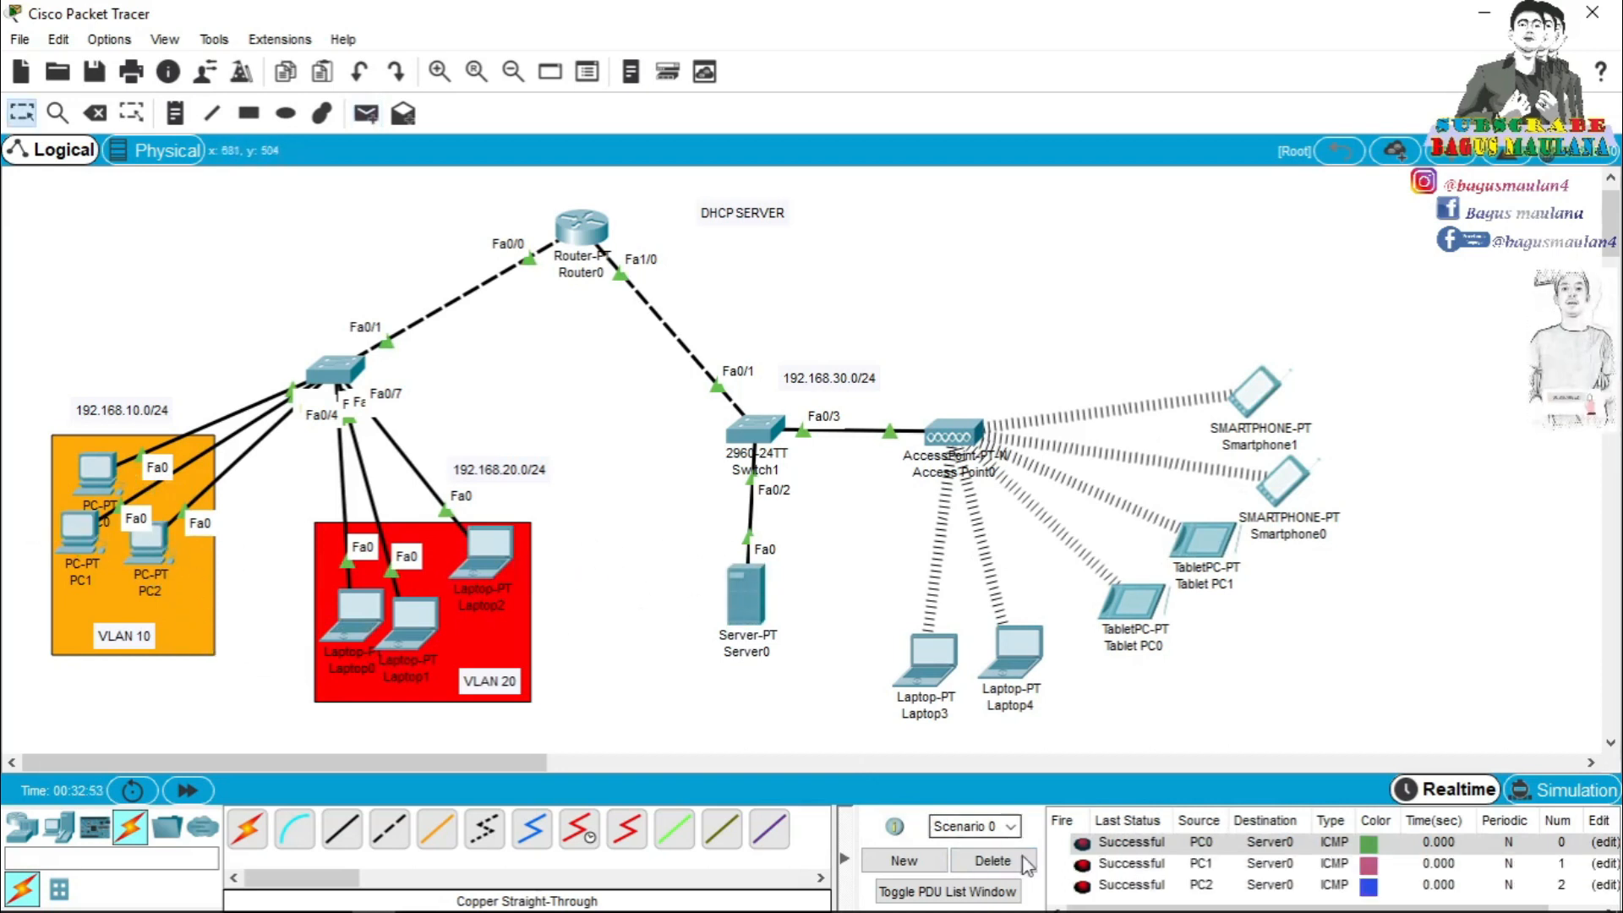
# Send simple PDUs from Laptop0, Laptop1 and Laptop2 in VLAN 20 to Server0.
pyautogui.press('p')
pyautogui.click(361, 609)
pyautogui.click(747, 592)
pyautogui.scroll(-1, 1112, 862)
pyautogui.press('p')
pyautogui.click(414, 626)
pyautogui.click(749, 594)
pyautogui.press('p')
pyautogui.click(486, 547)
pyautogui.click(749, 594)
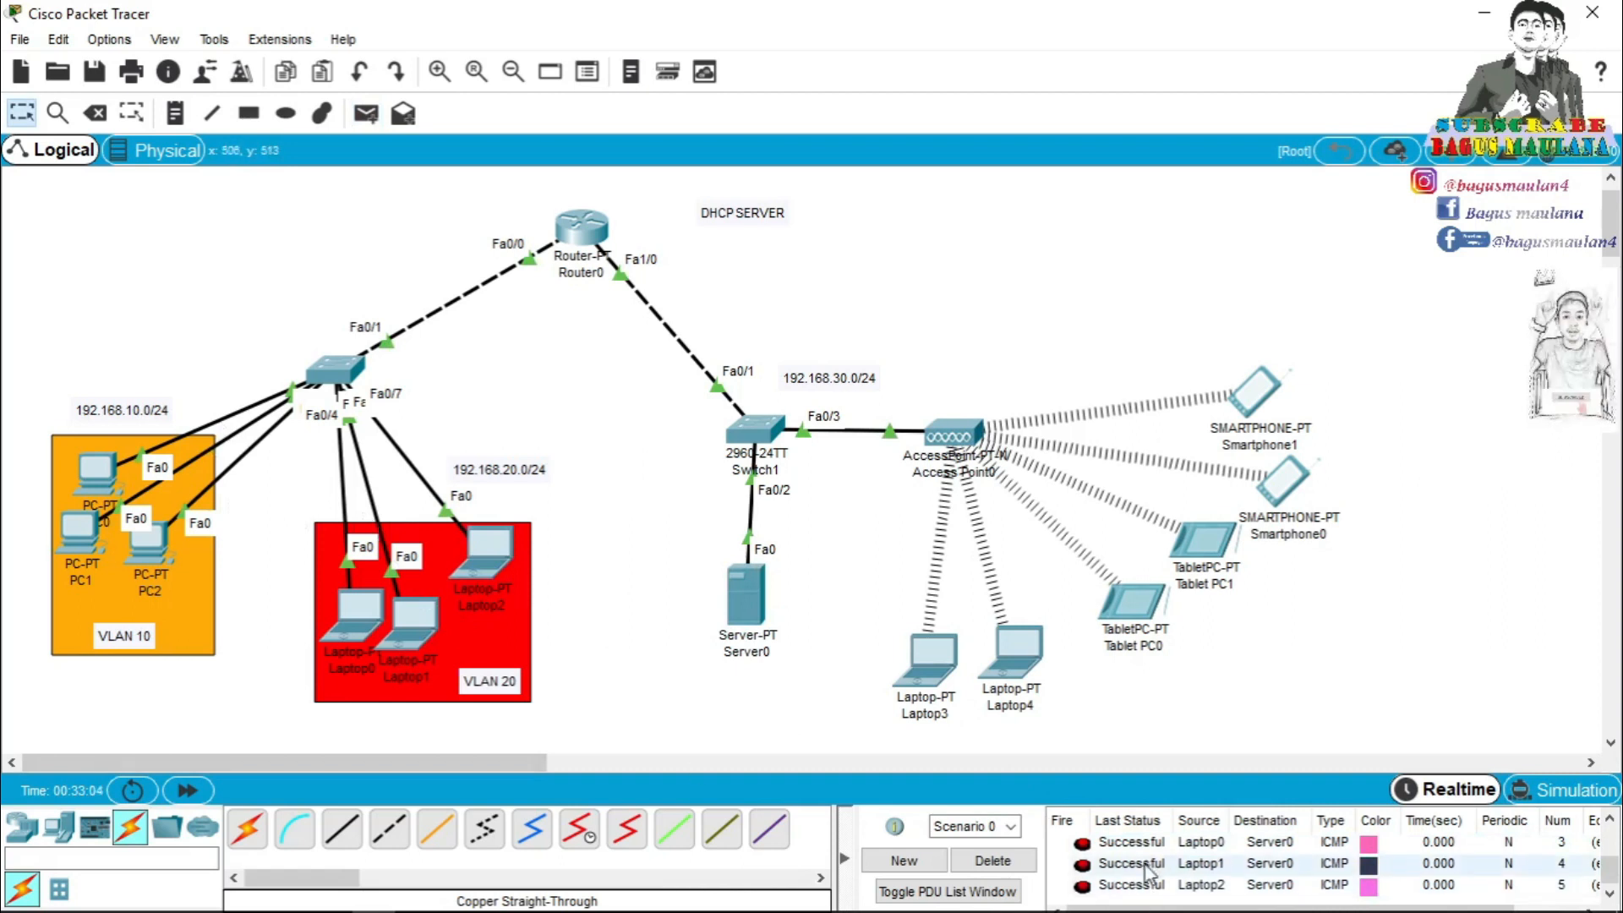
# Clear the PDU scenario and send simple PDUs from PC0 to Laptop3, PC1 to Laptop4 (twice) and PC2 to Tablet PC0.
pyautogui.click(989, 861)
pyautogui.click(95, 469)
pyautogui.click(933, 657)
pyautogui.click(80, 530)
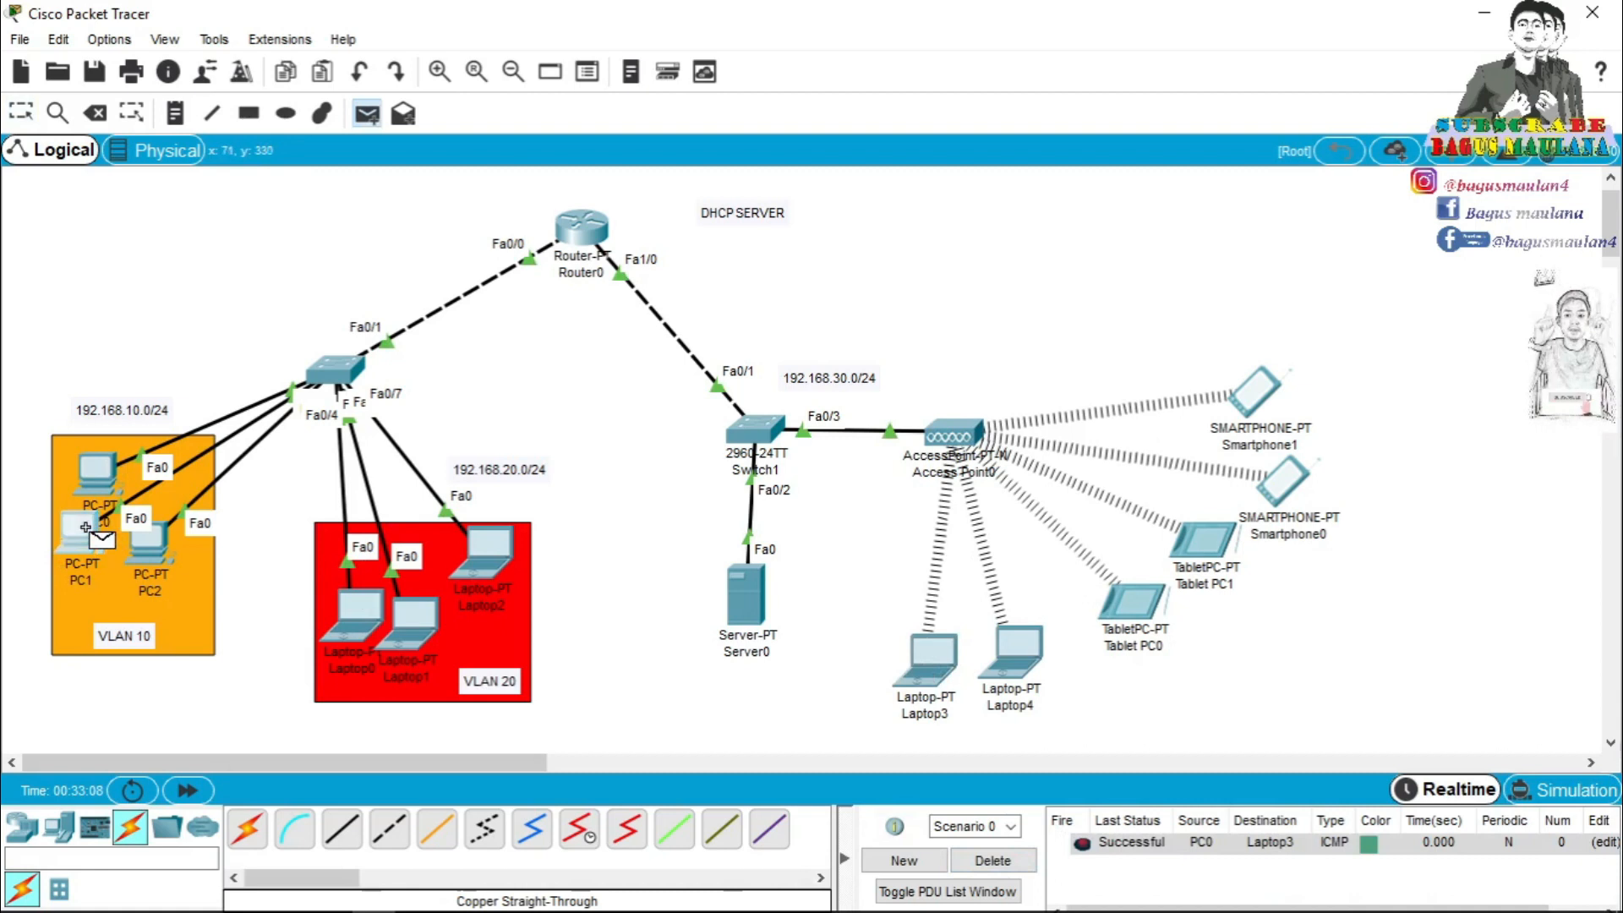
pyautogui.click(1037, 653)
pyautogui.press('p')
pyautogui.click(997, 653)
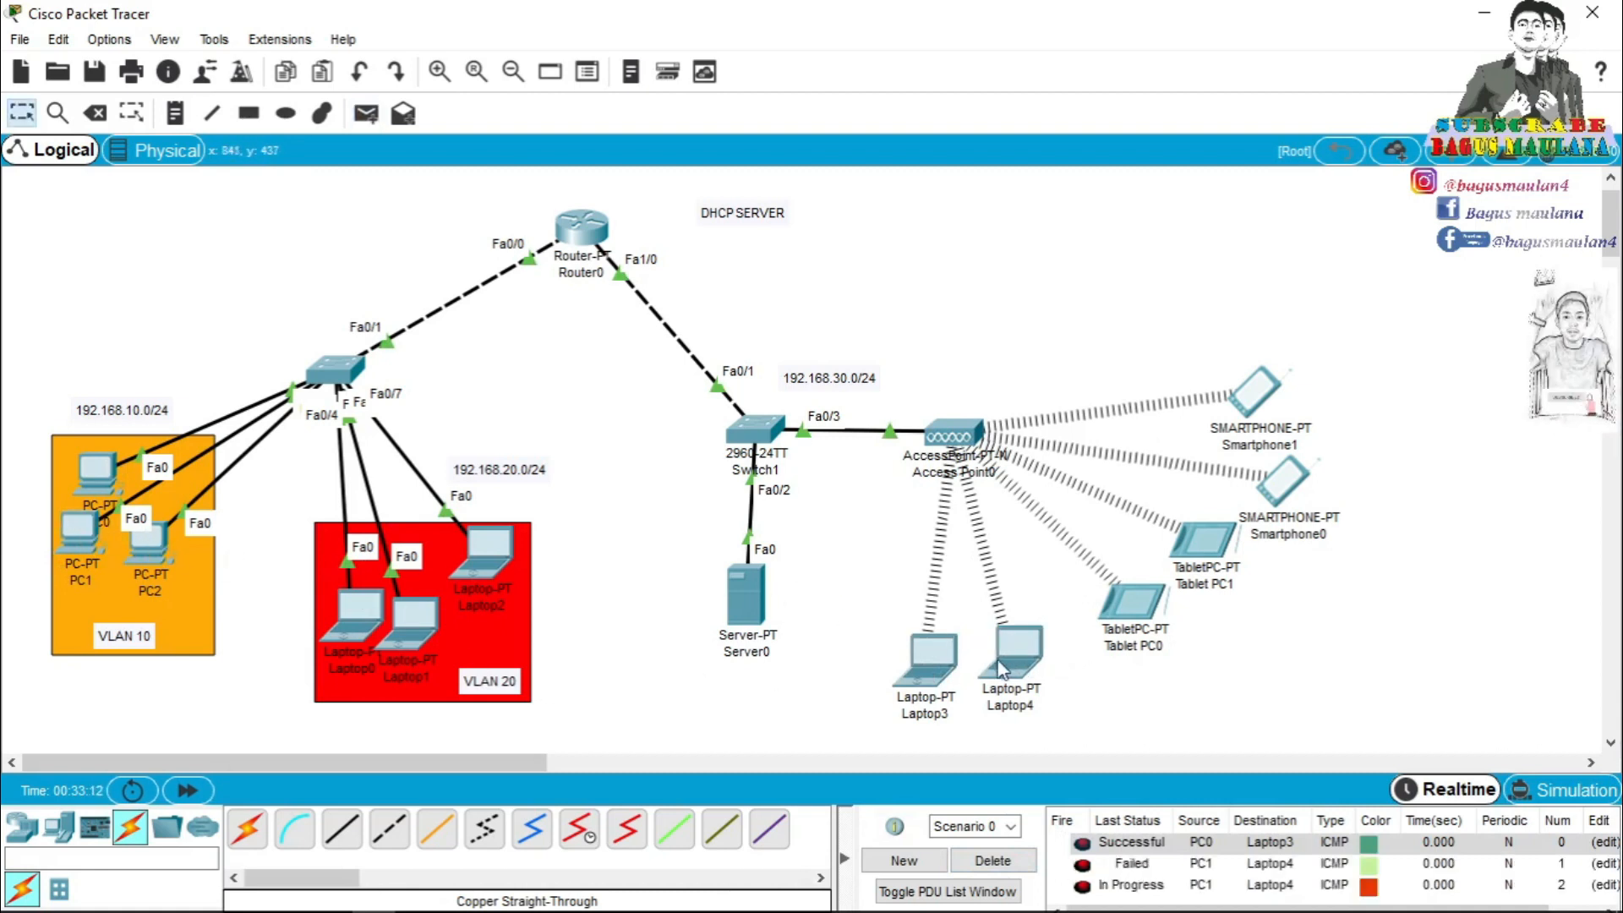
pyautogui.press('p')
pyautogui.click(152, 541)
pyautogui.click(1137, 624)
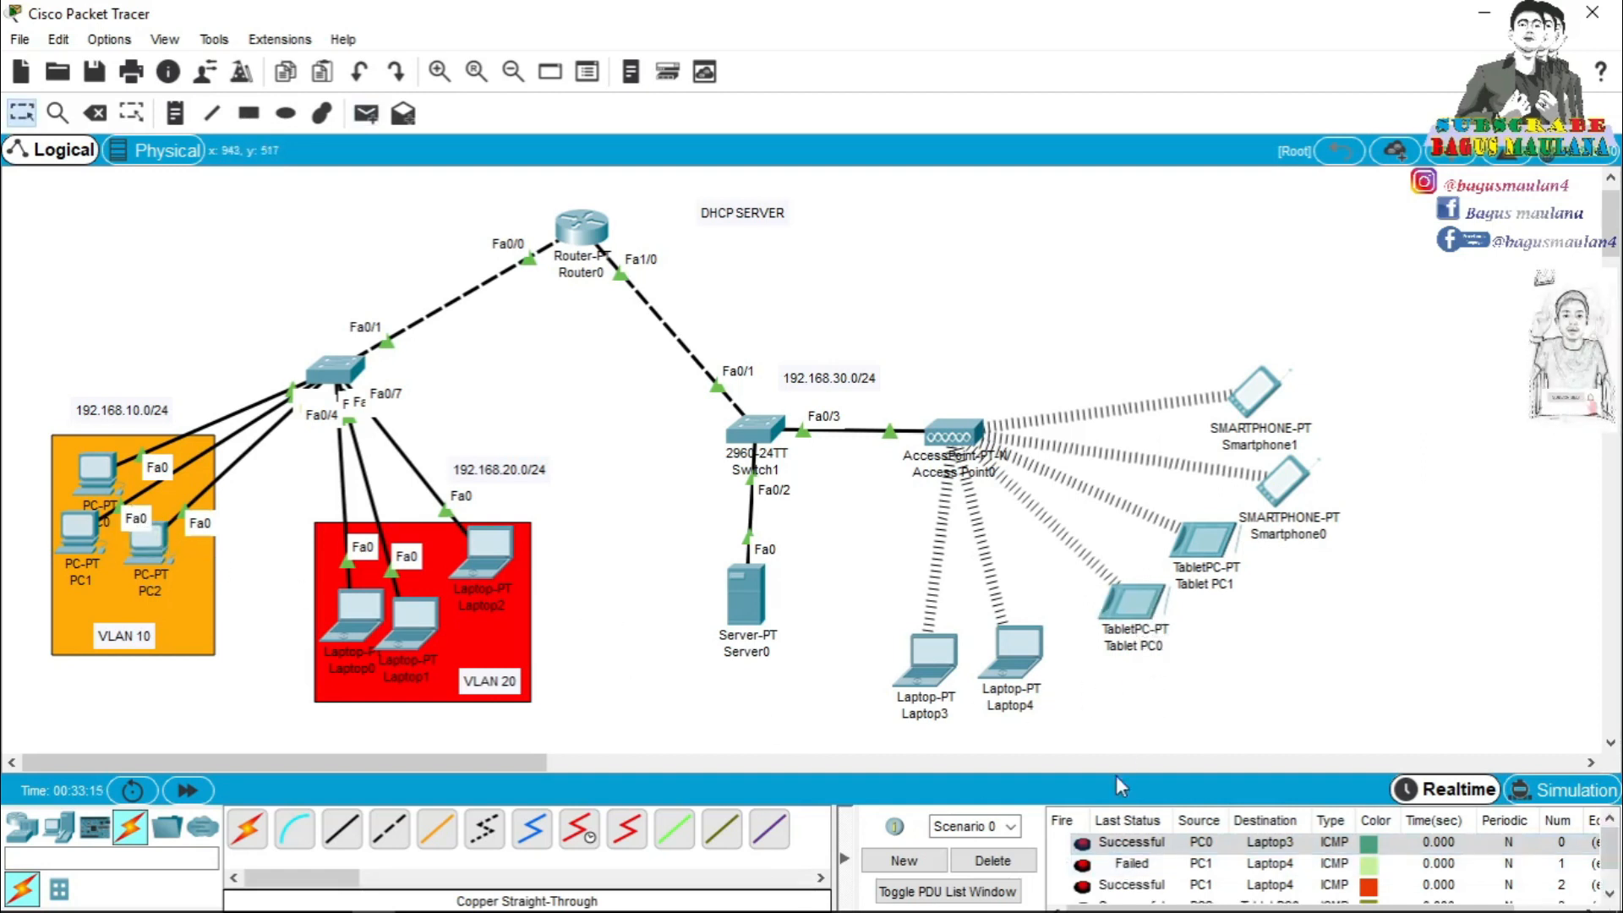
# Clear the PDU scenario and send simple PDUs from PC1 to Tablet PC1 and from PC2 to Smartphone0.
pyautogui.click(992, 859)
pyautogui.press('p')
pyautogui.click(80, 531)
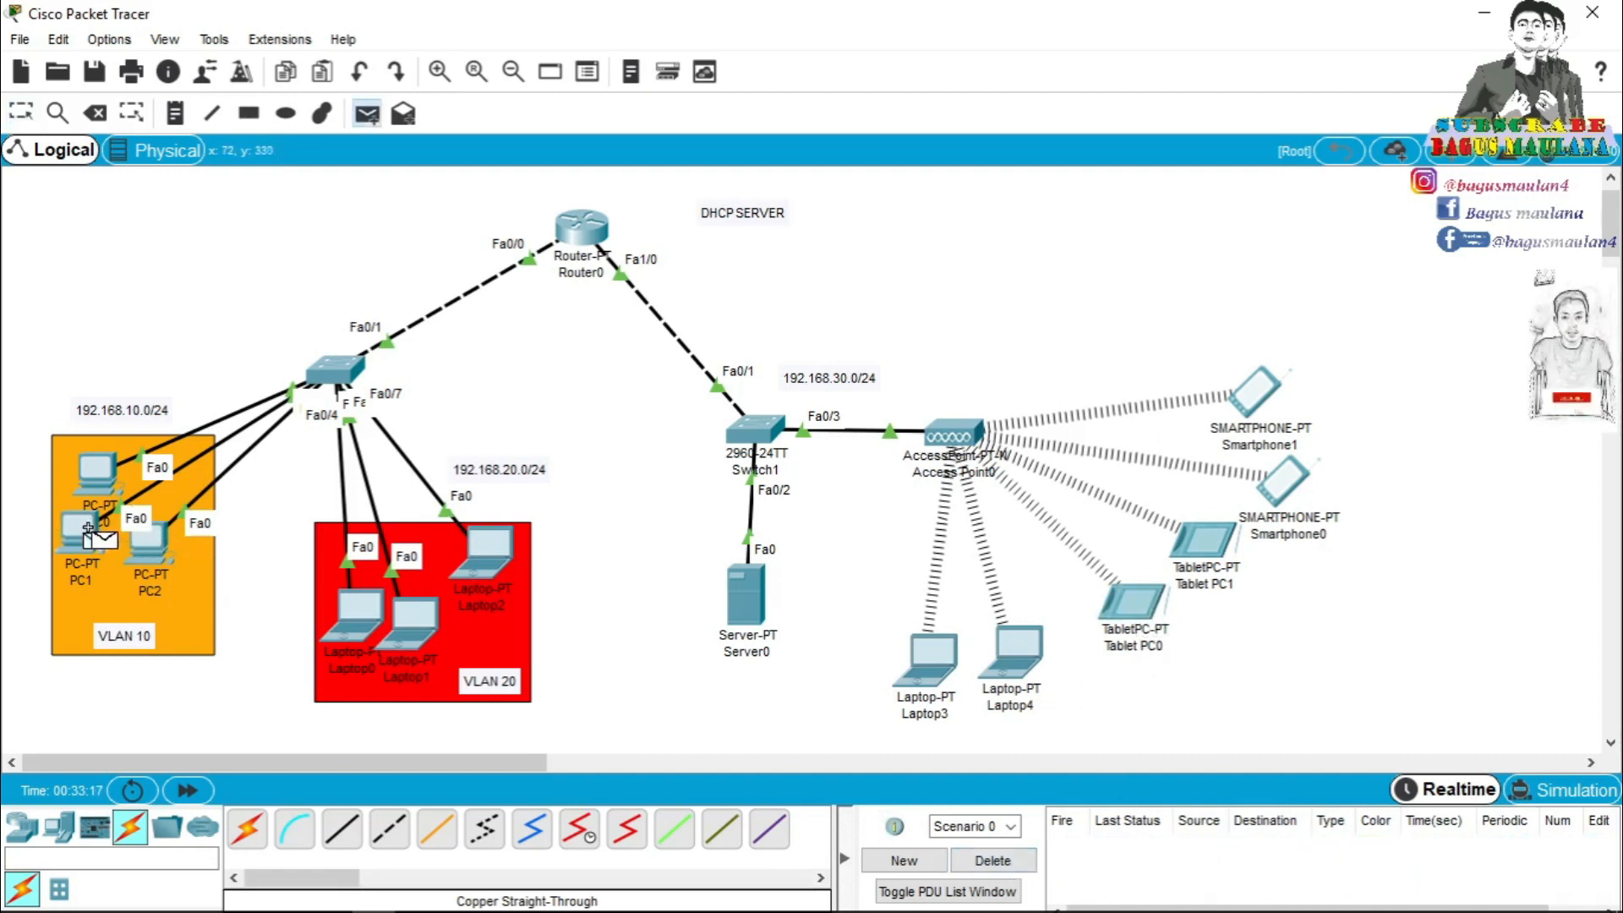
pyautogui.click(1208, 545)
pyautogui.press('p')
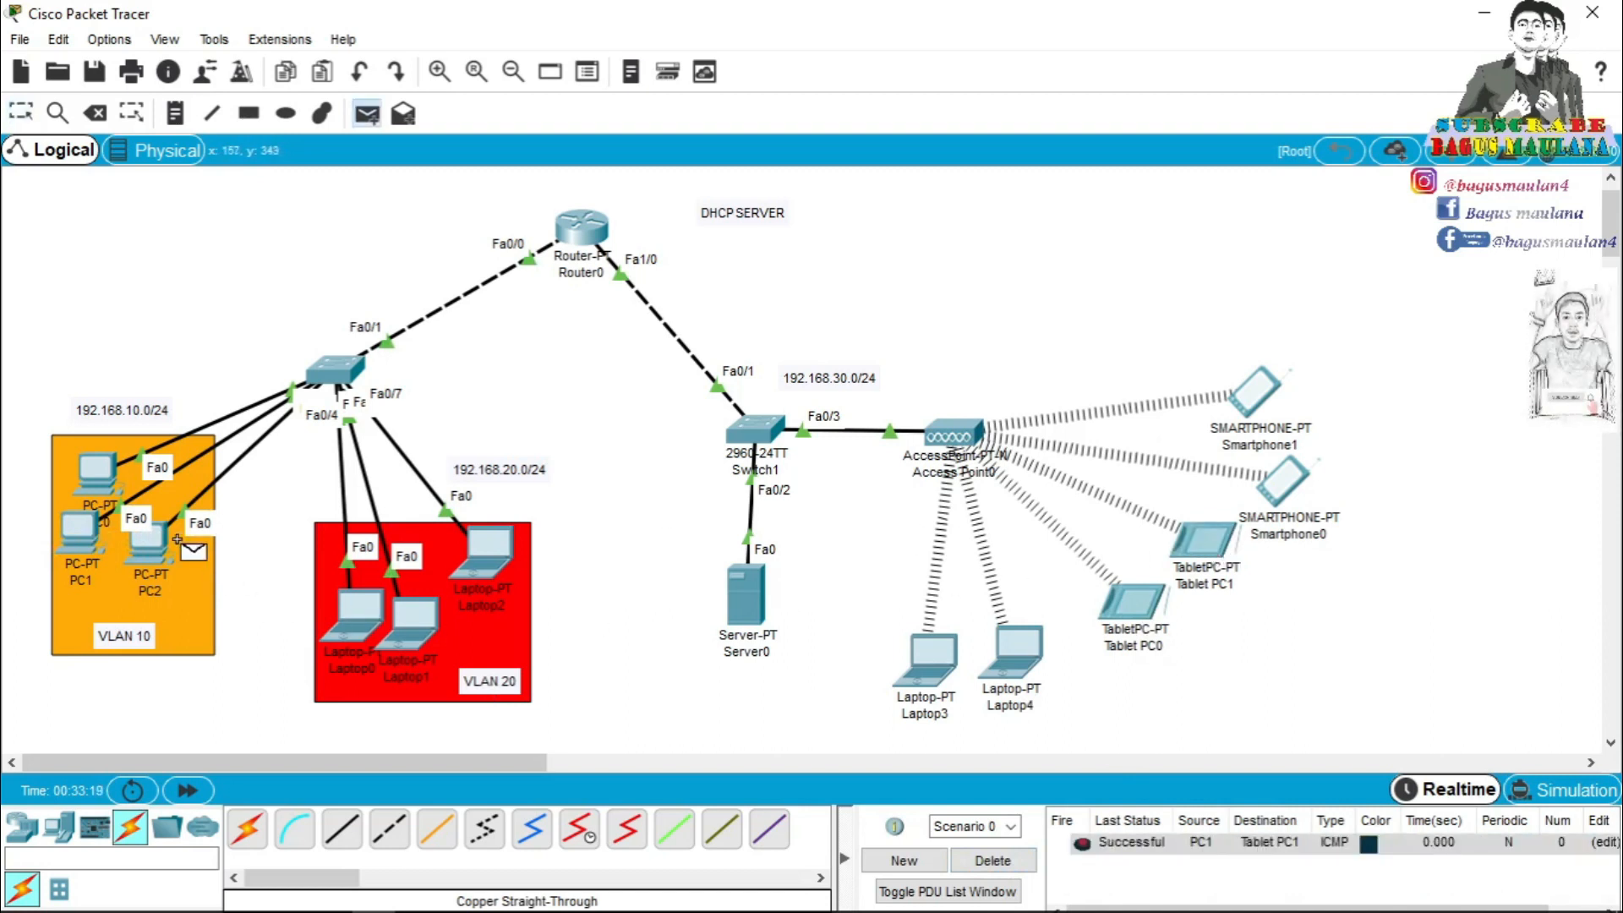
pyautogui.click(152, 541)
pyautogui.click(1299, 488)
# Send simple PDUs from Laptop1 to Smartphone1 and from Laptop2 to Tablet PC1, and review the PDU results.
pyautogui.press('p')
pyautogui.click(406, 621)
pyautogui.click(1257, 380)
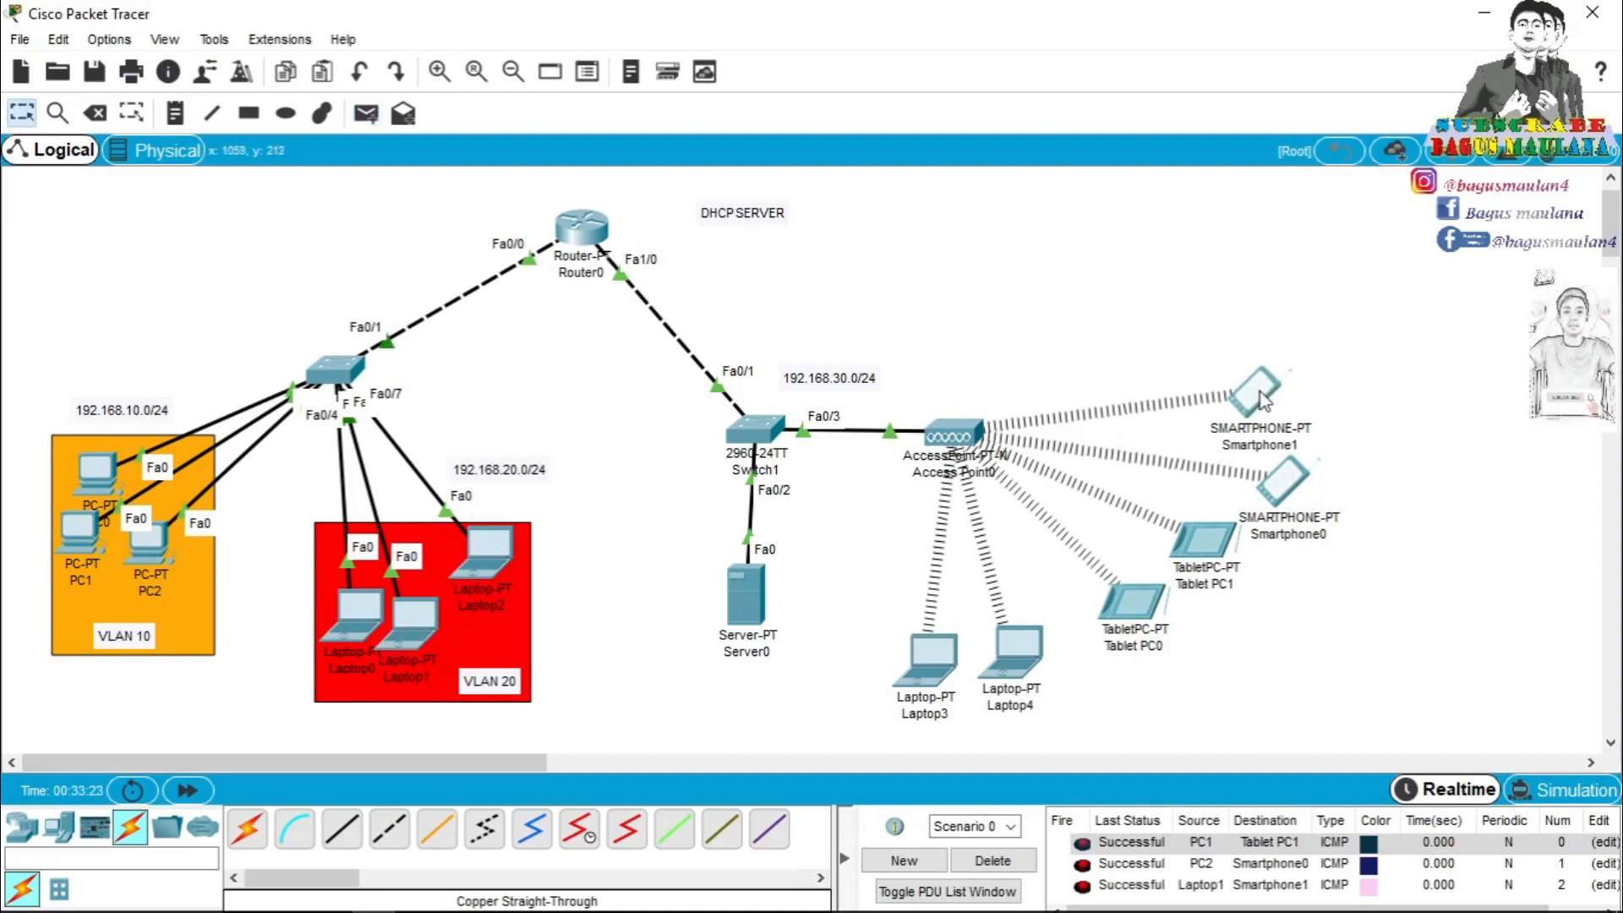
pyautogui.press('p')
pyautogui.click(491, 553)
pyautogui.click(1204, 540)
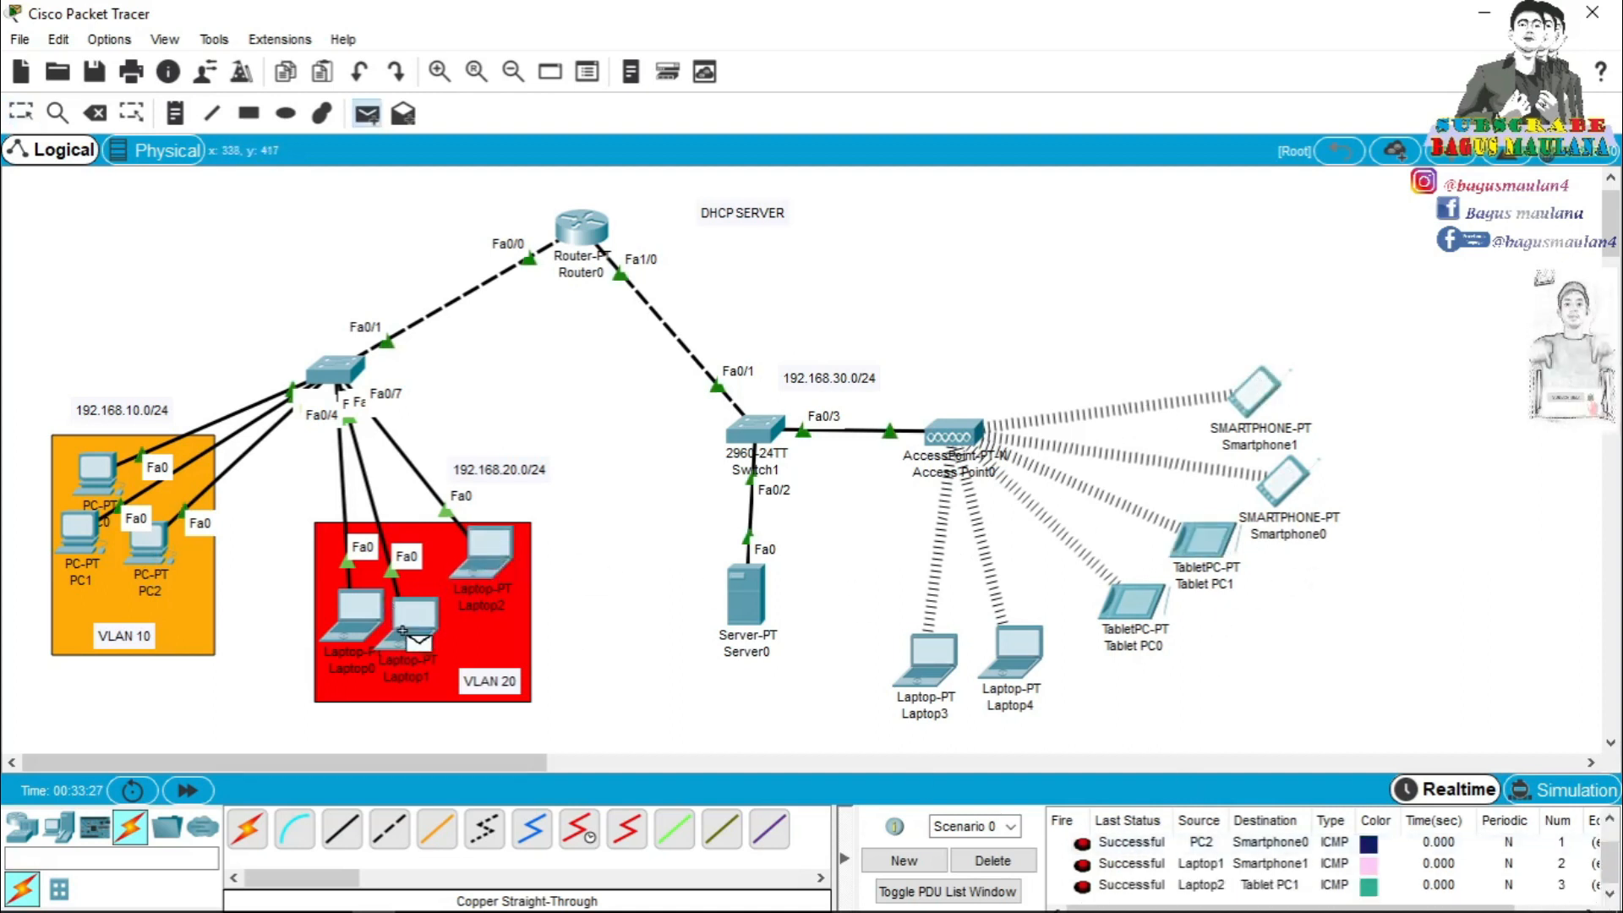
pyautogui.scroll(1, 1118, 854)
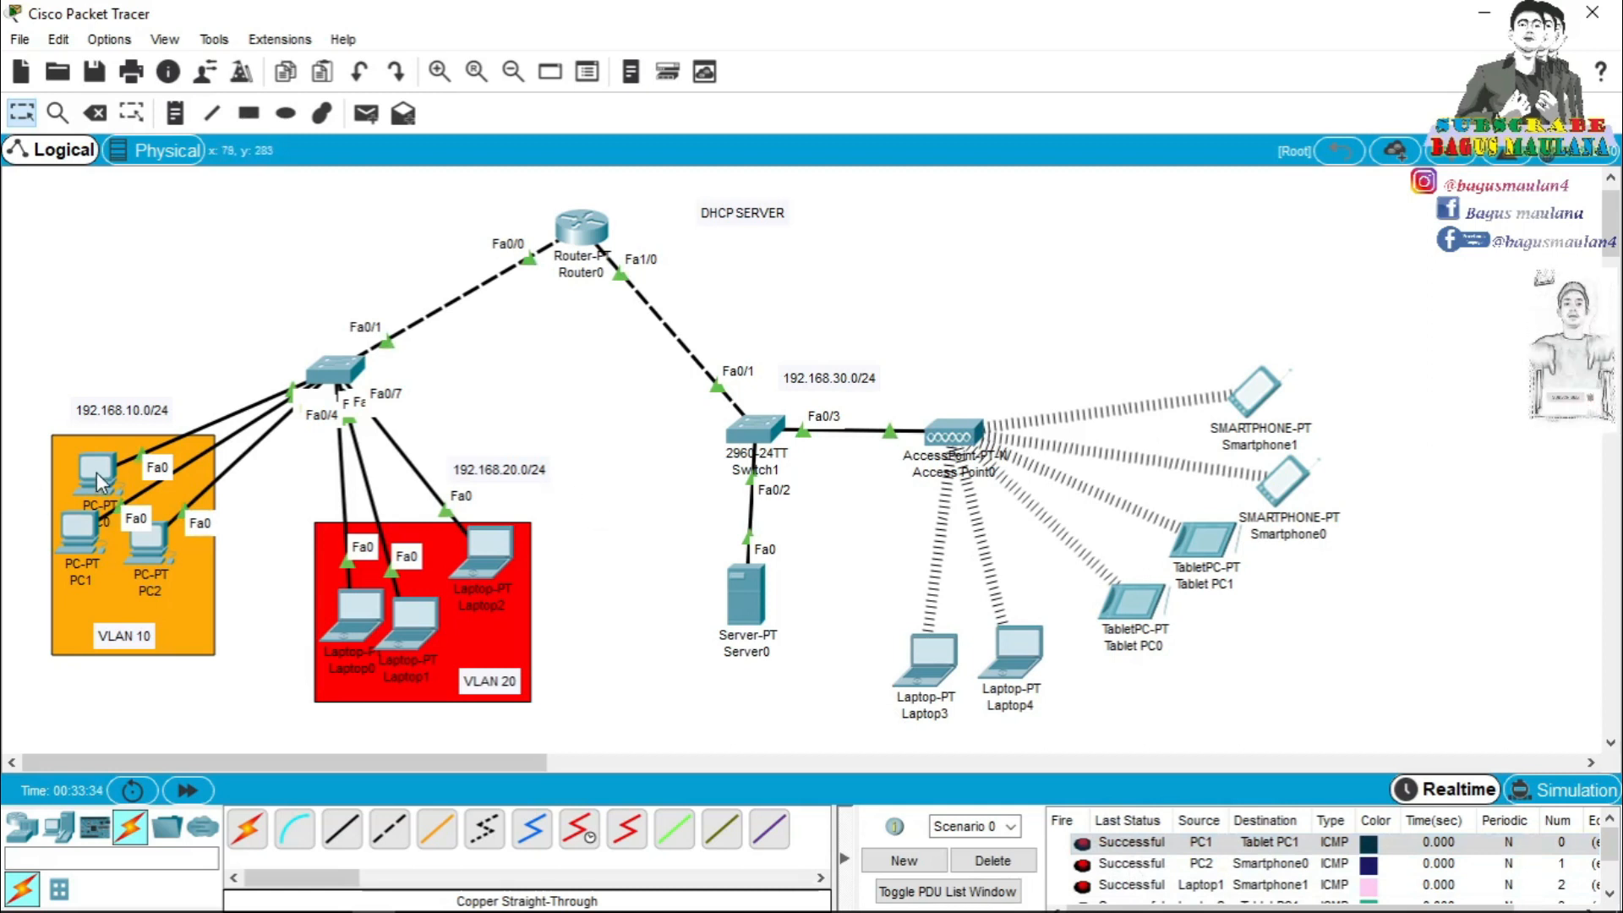
# Look up Laptop3's IP address in its IP configuration and close its window.
pyautogui.moveTo(98, 476)
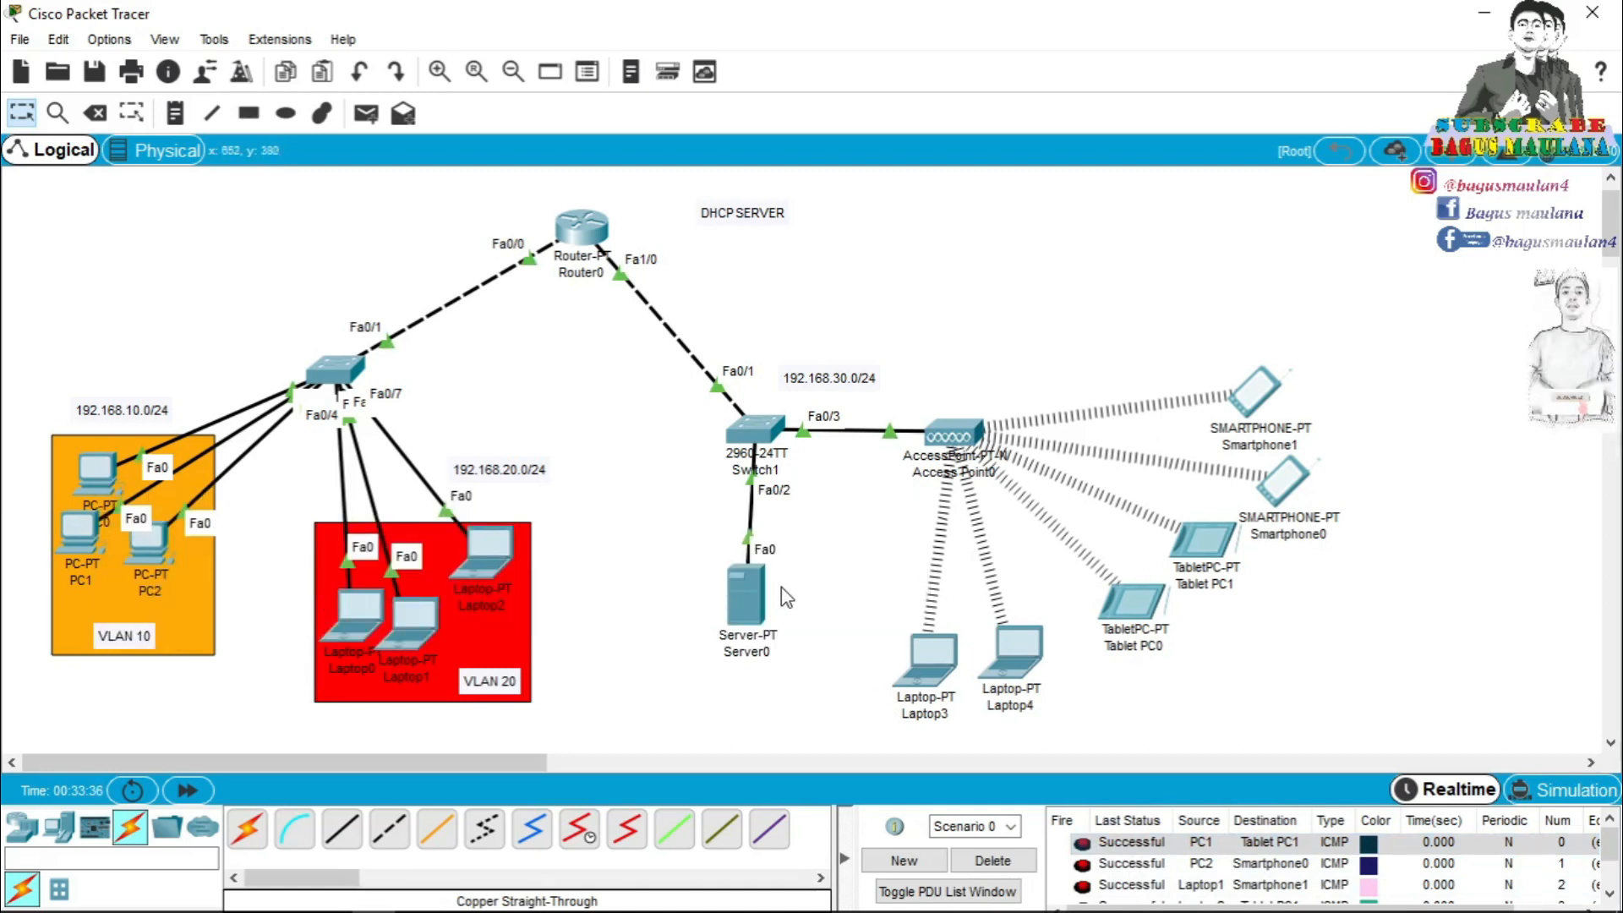
pyautogui.click(757, 590)
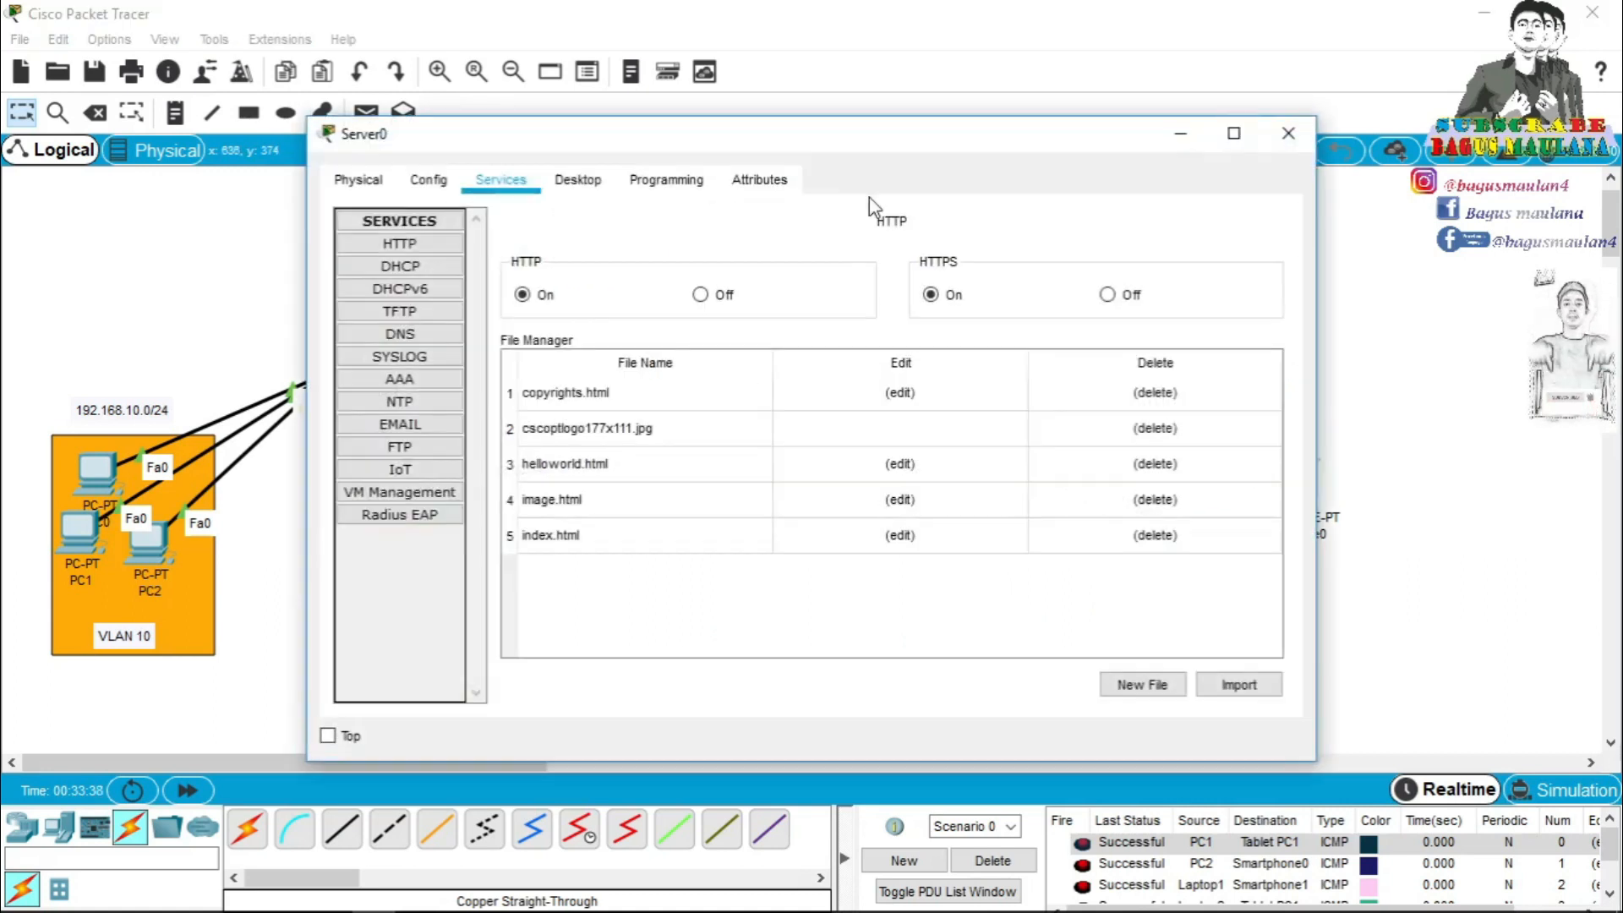
pyautogui.click(1281, 132)
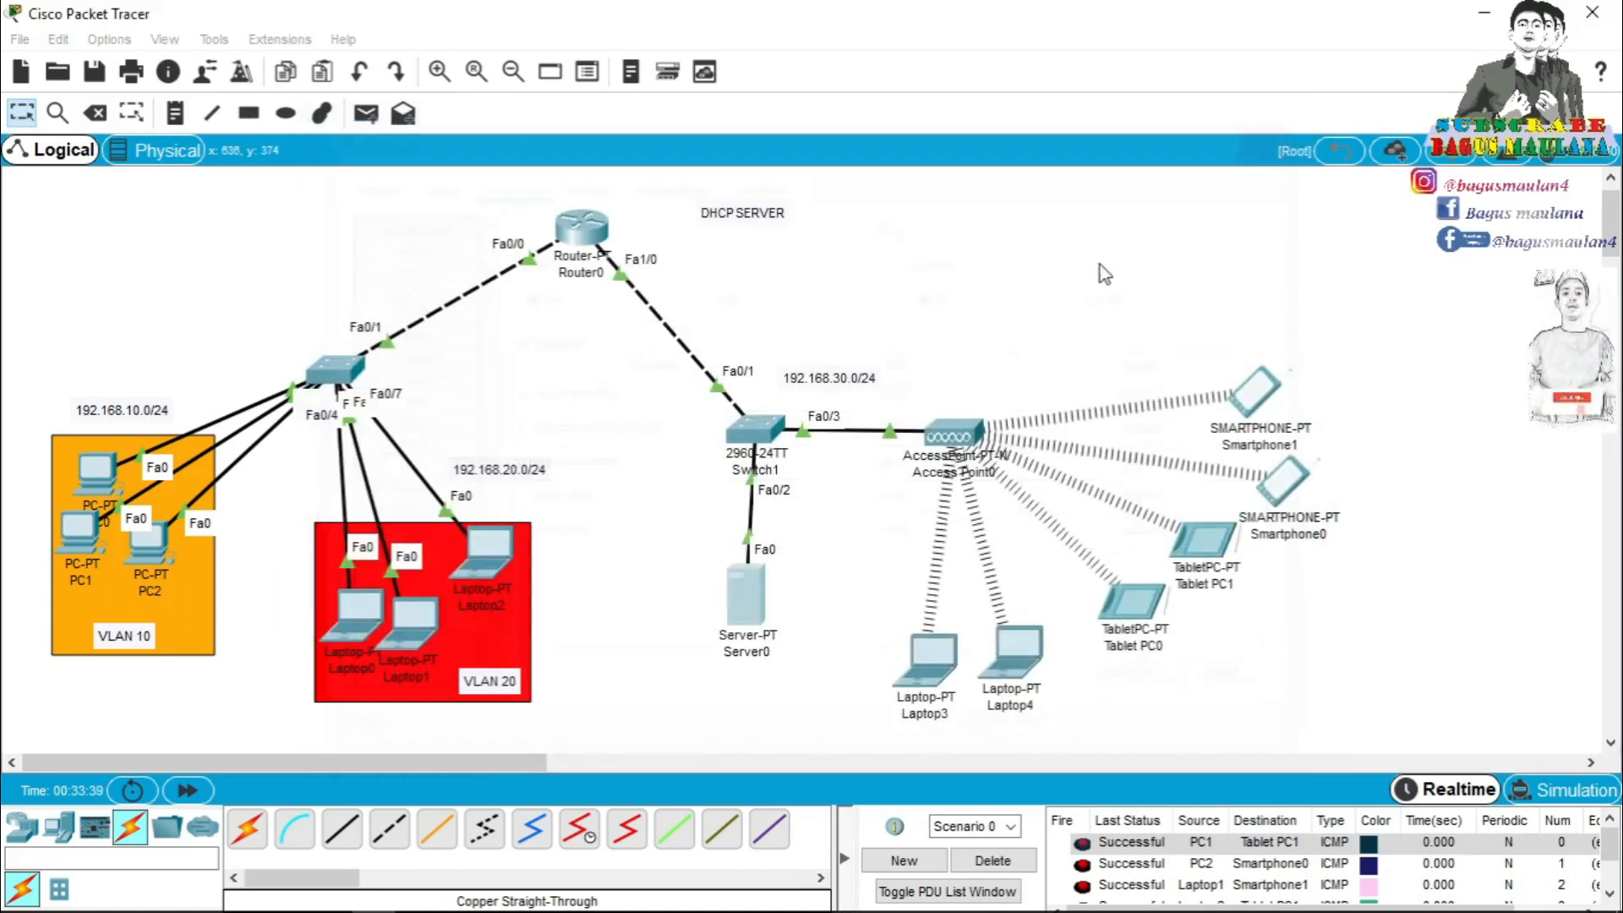
pyautogui.click(930, 652)
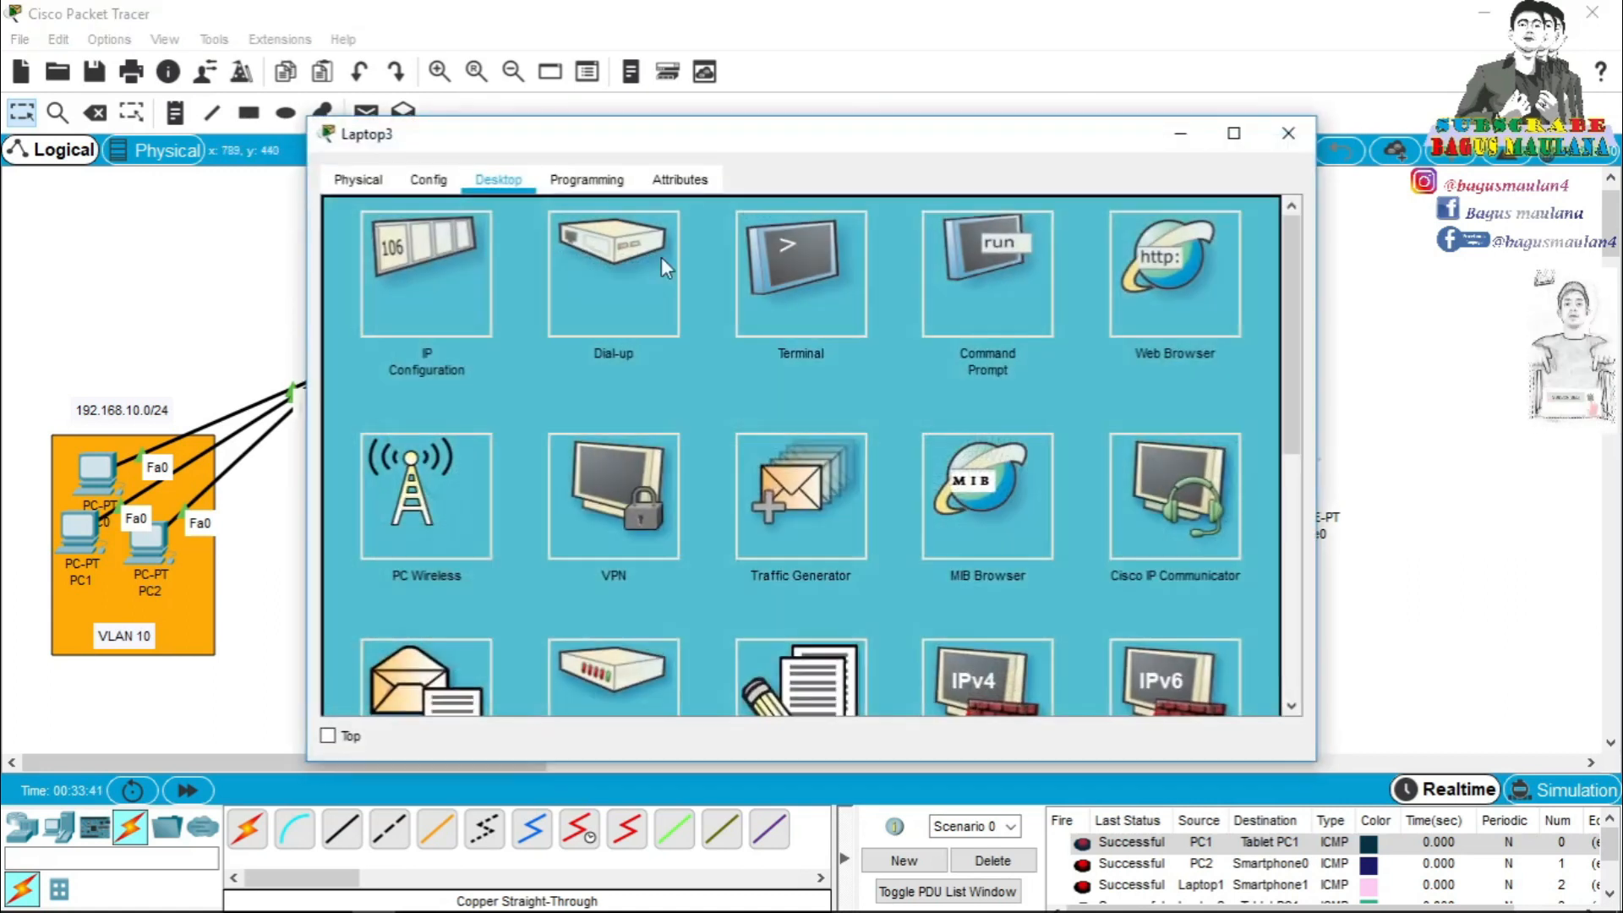
pyautogui.click(484, 282)
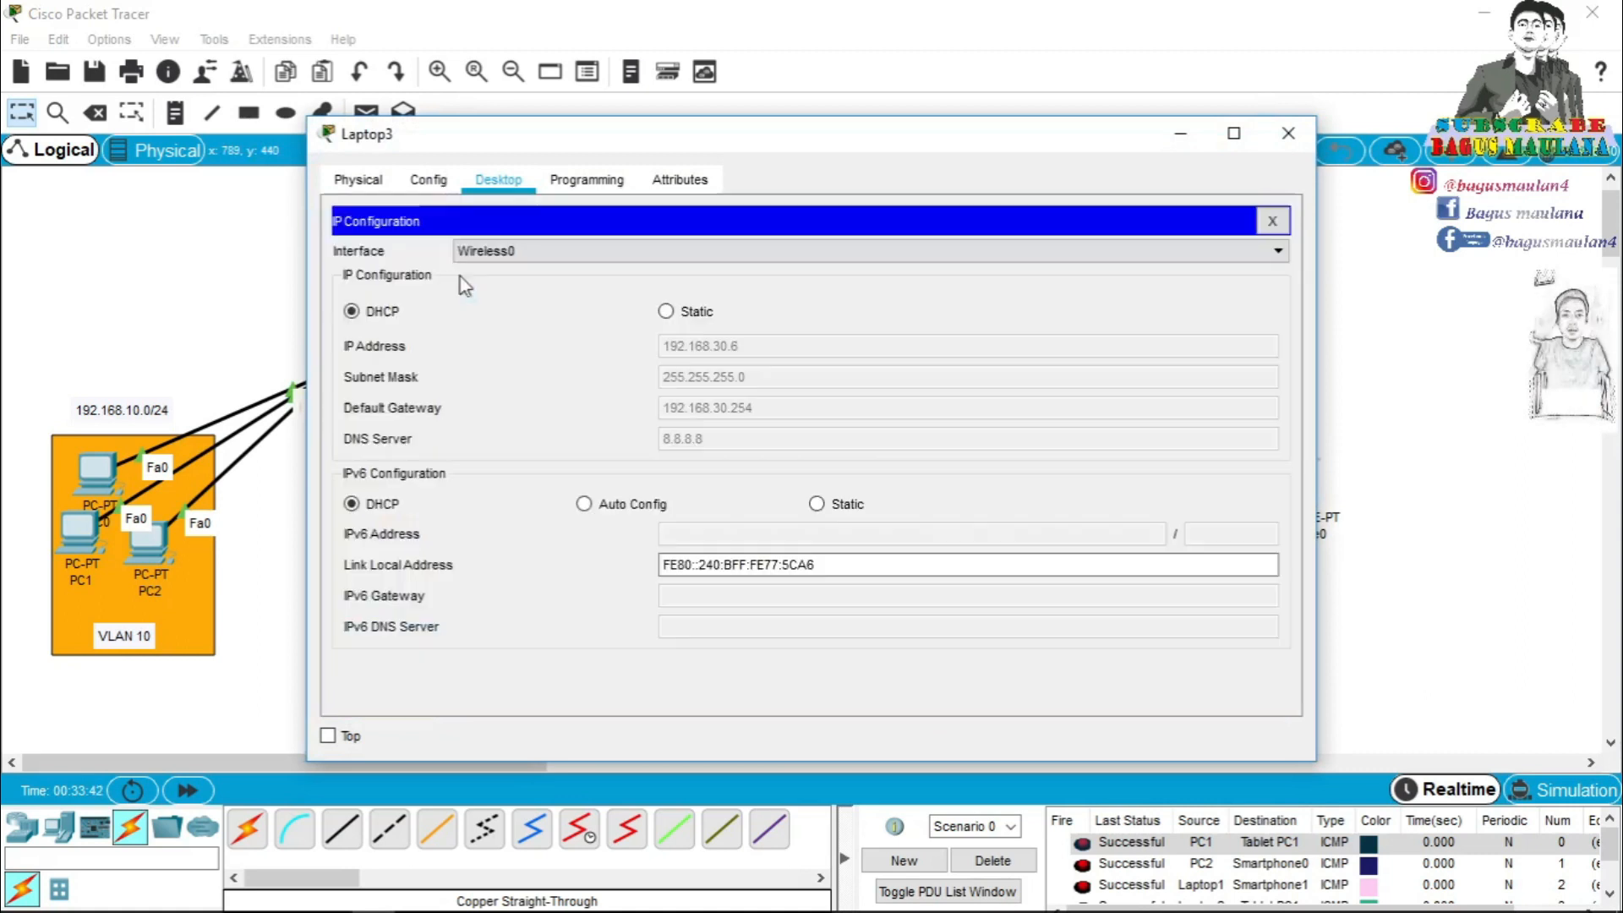
pyautogui.click(1289, 135)
# Ping Server0 at 192.168.30.1 from PC0's command prompt.
pyautogui.click(96, 472)
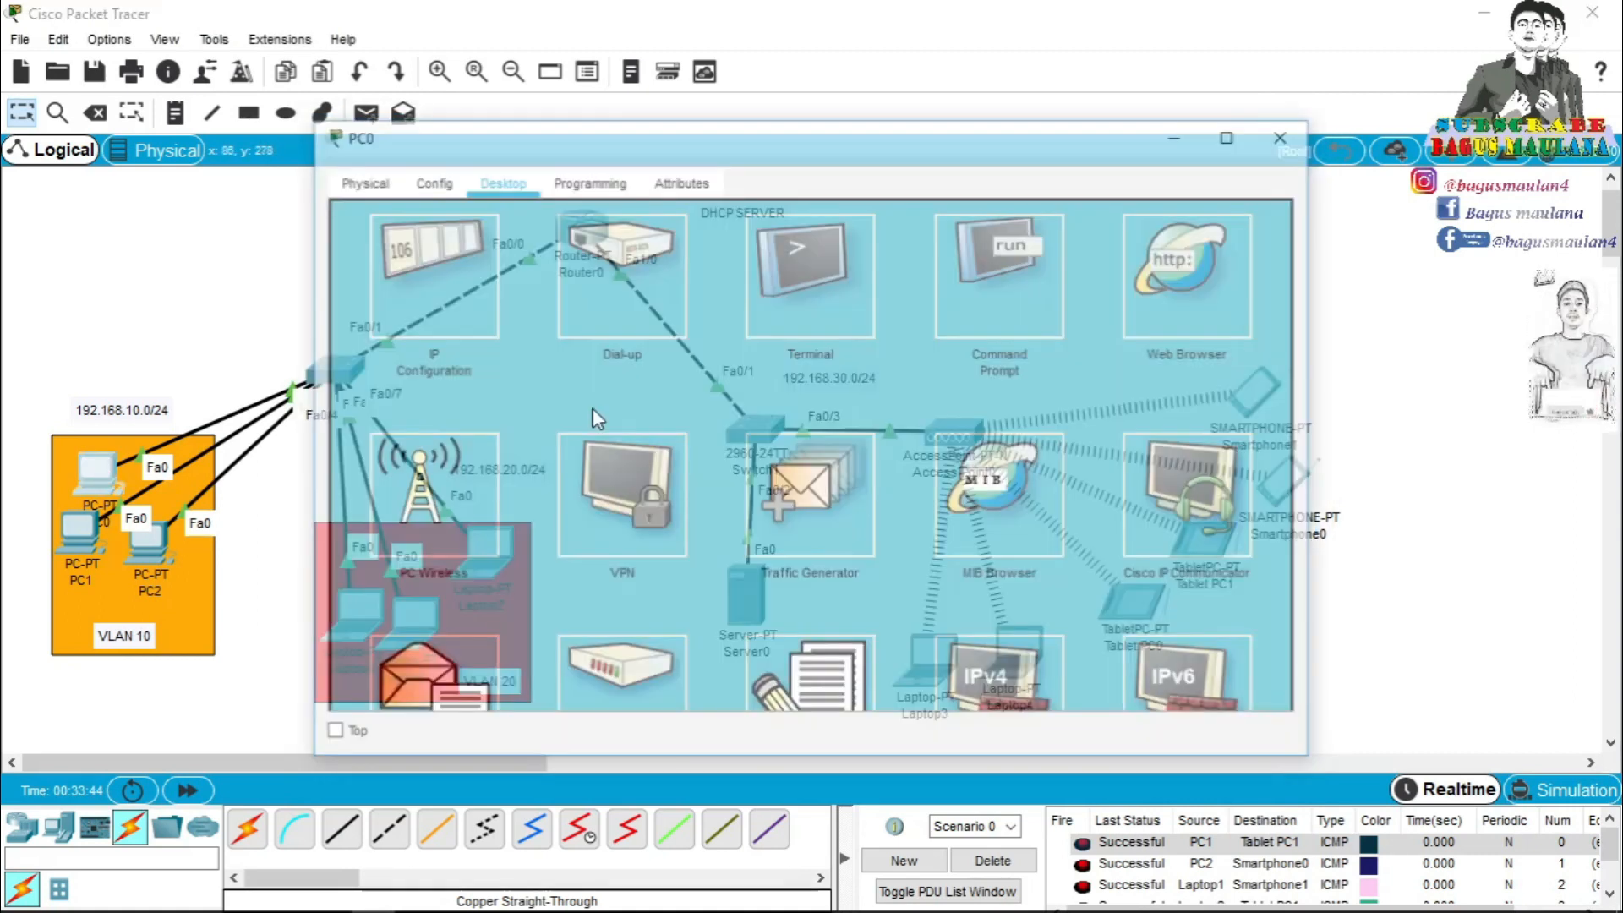
pyautogui.click(972, 282)
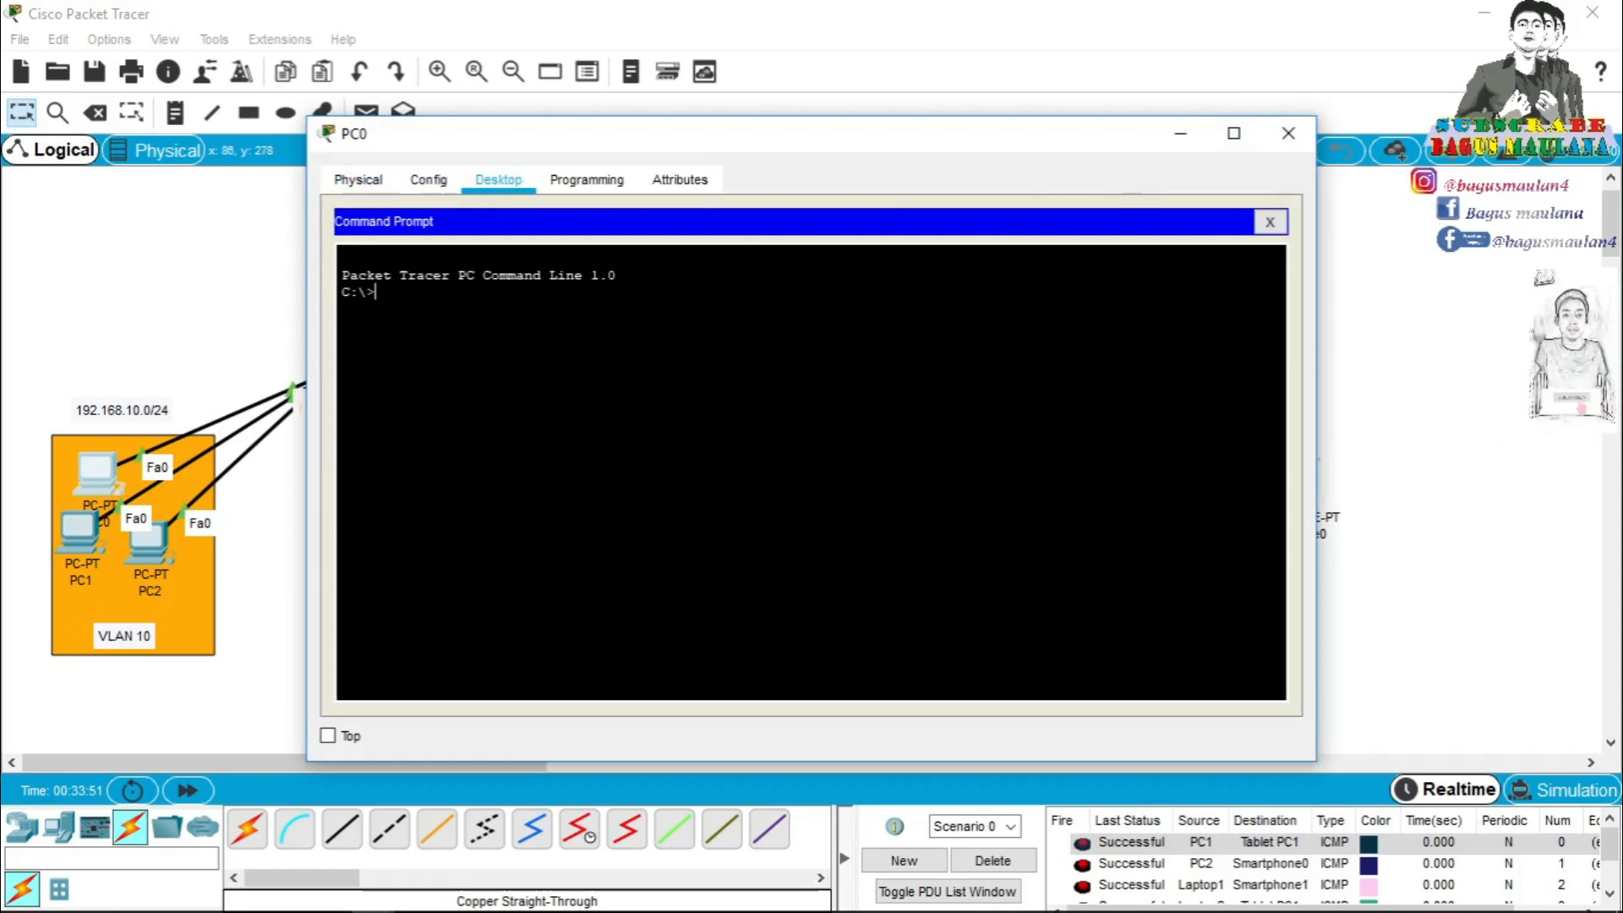
pyautogui.write('ping 192.168')
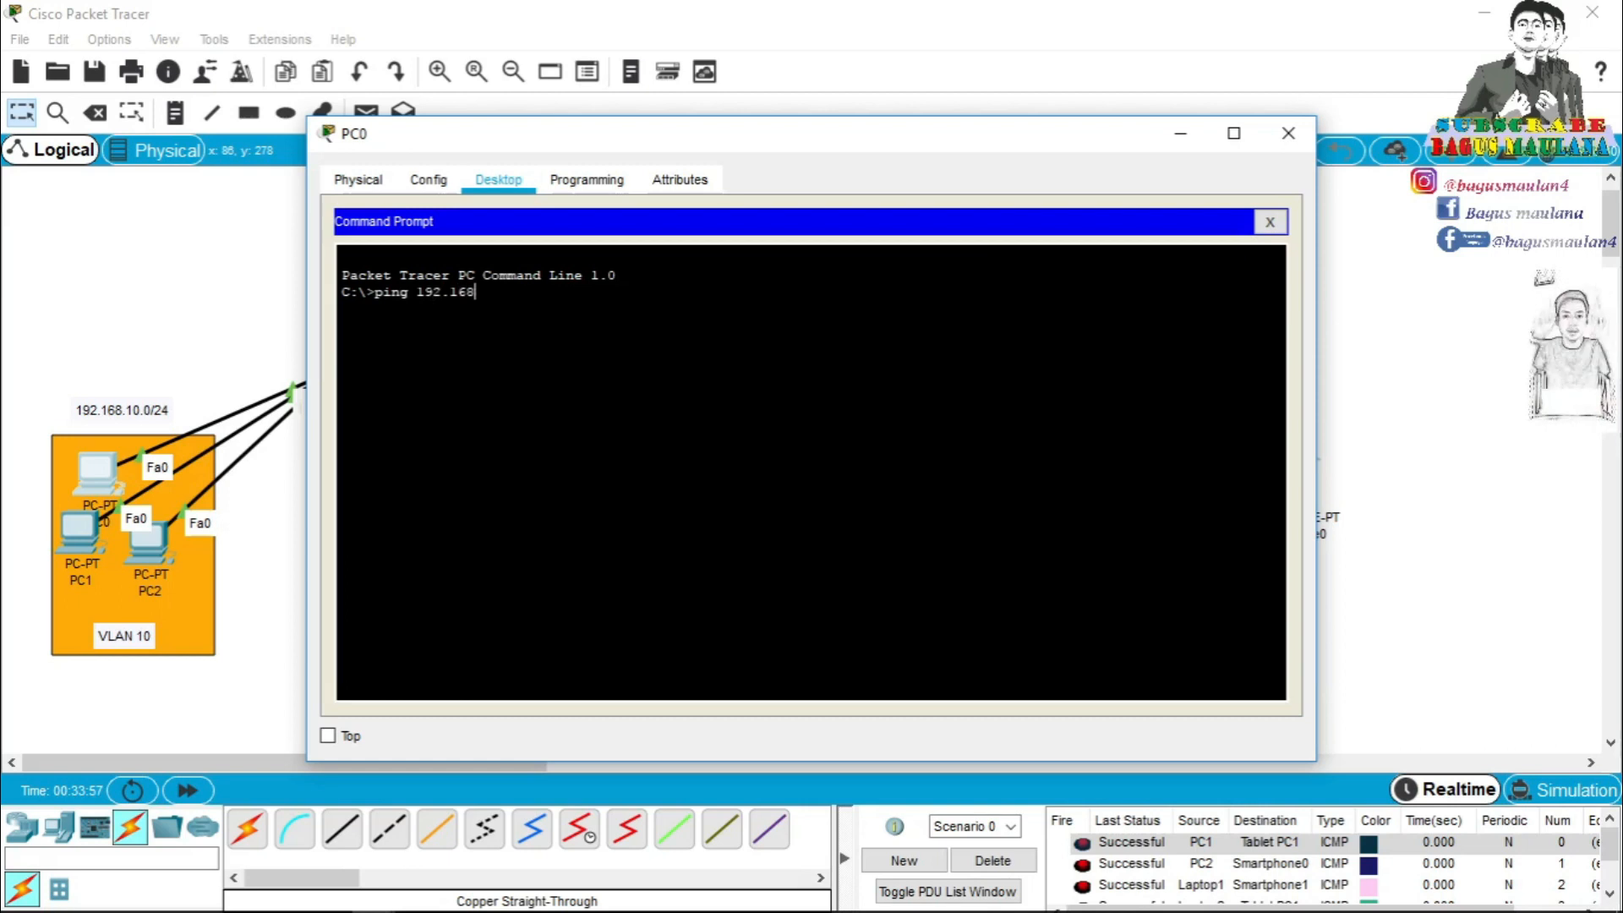
pyautogui.write('.30')
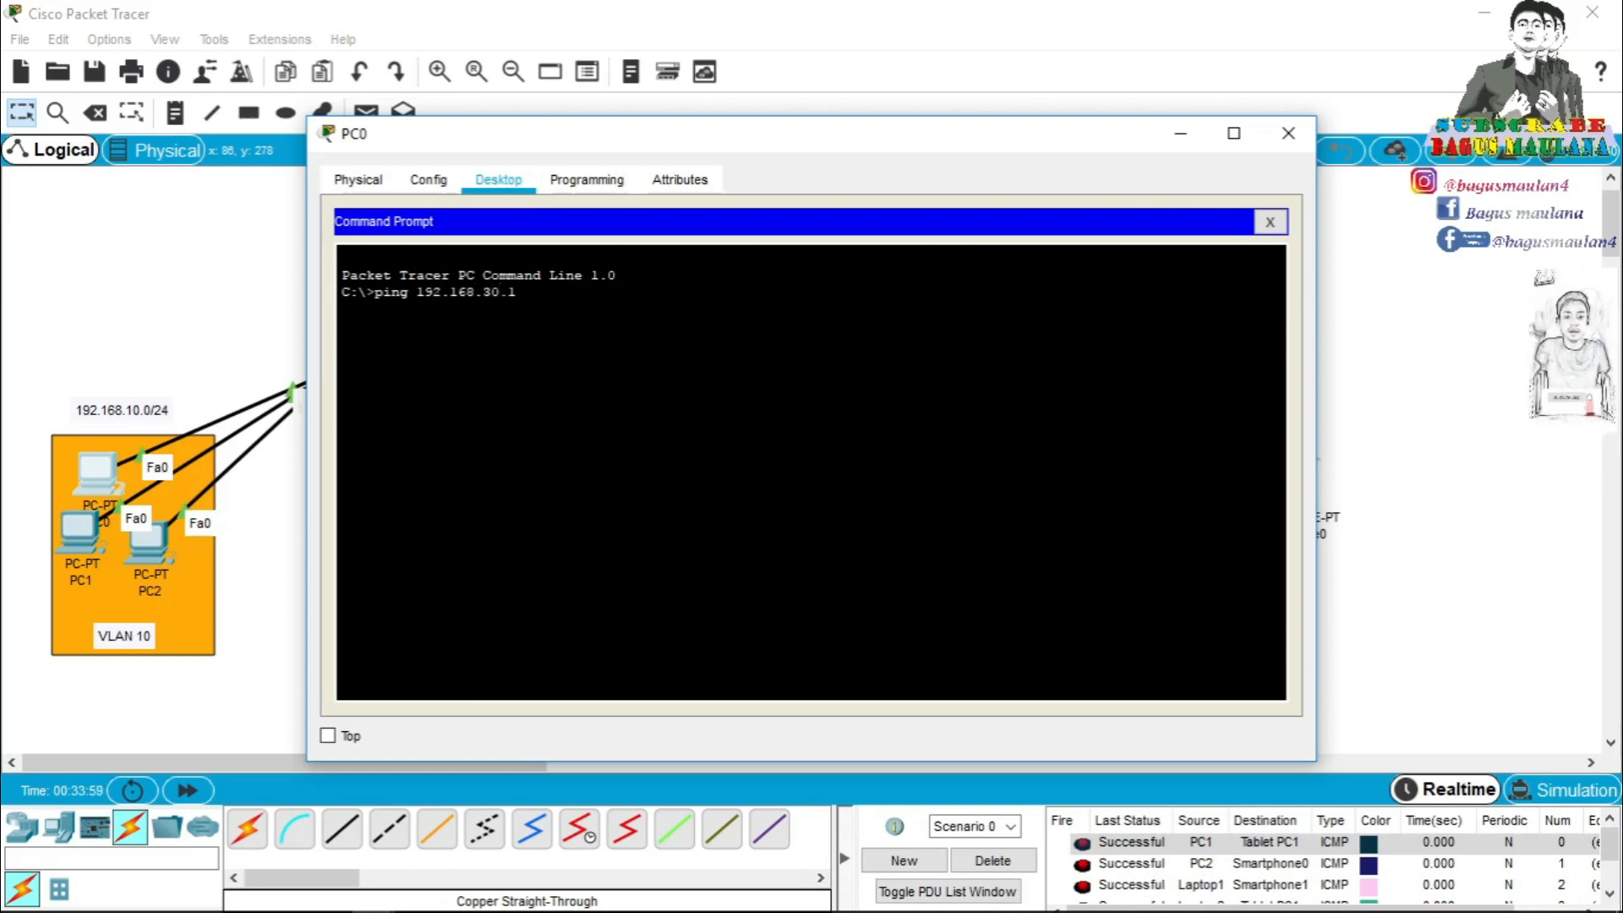
pyautogui.write('.1')
pyautogui.press('Return')
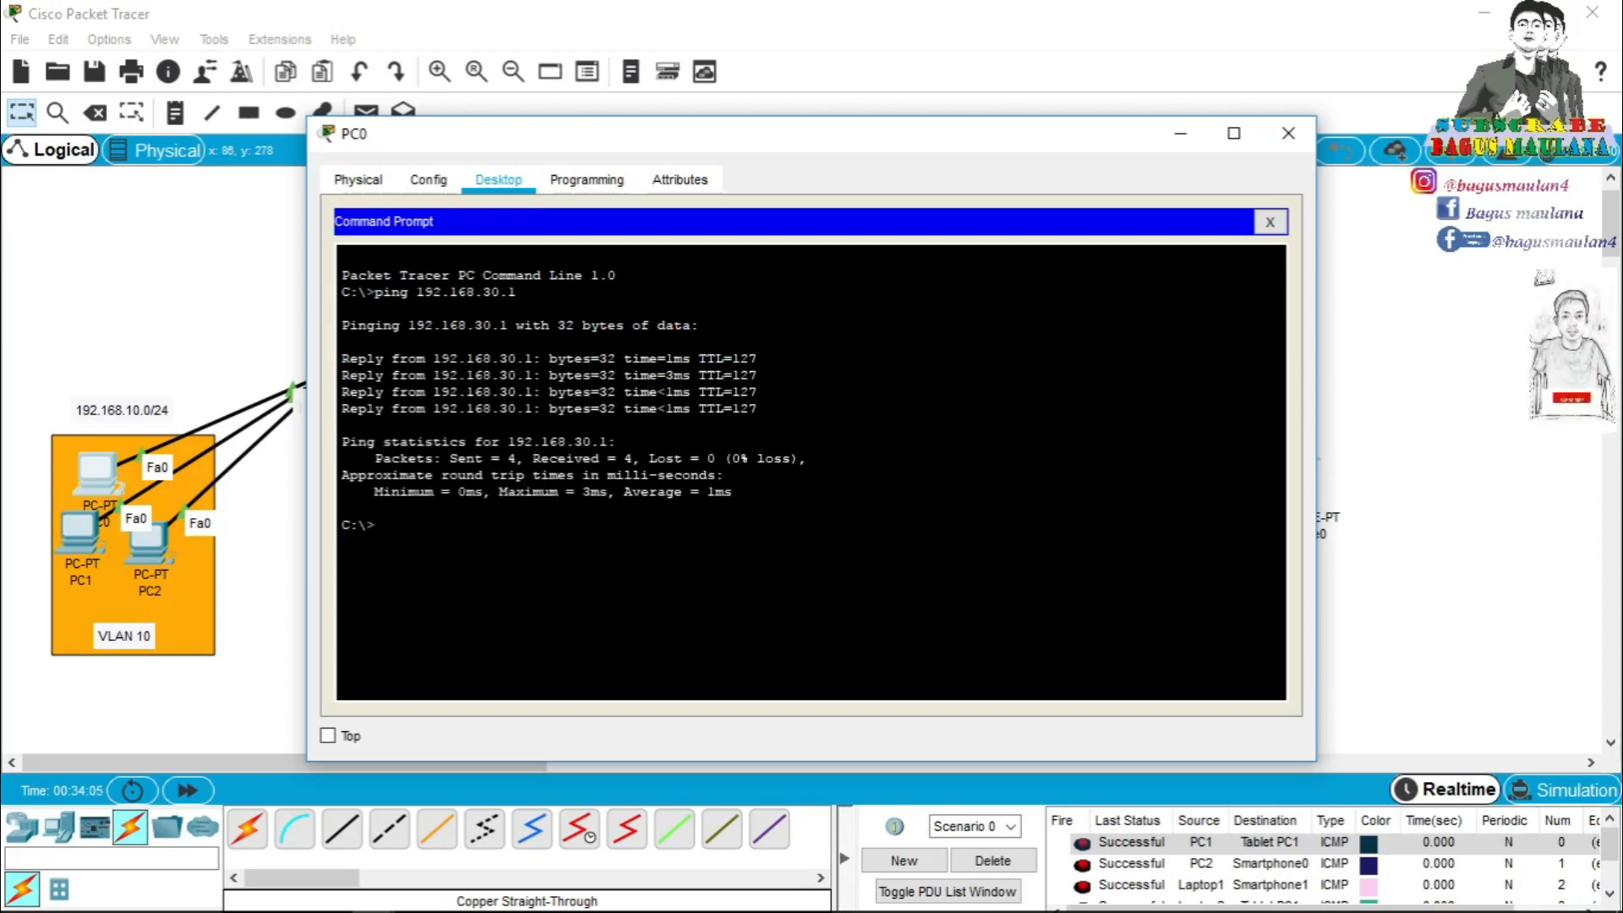
# Ping Laptop3 at 192.168.30.6 from PC0's command prompt and close PC0's window.
pyautogui.write('ping 192.1')
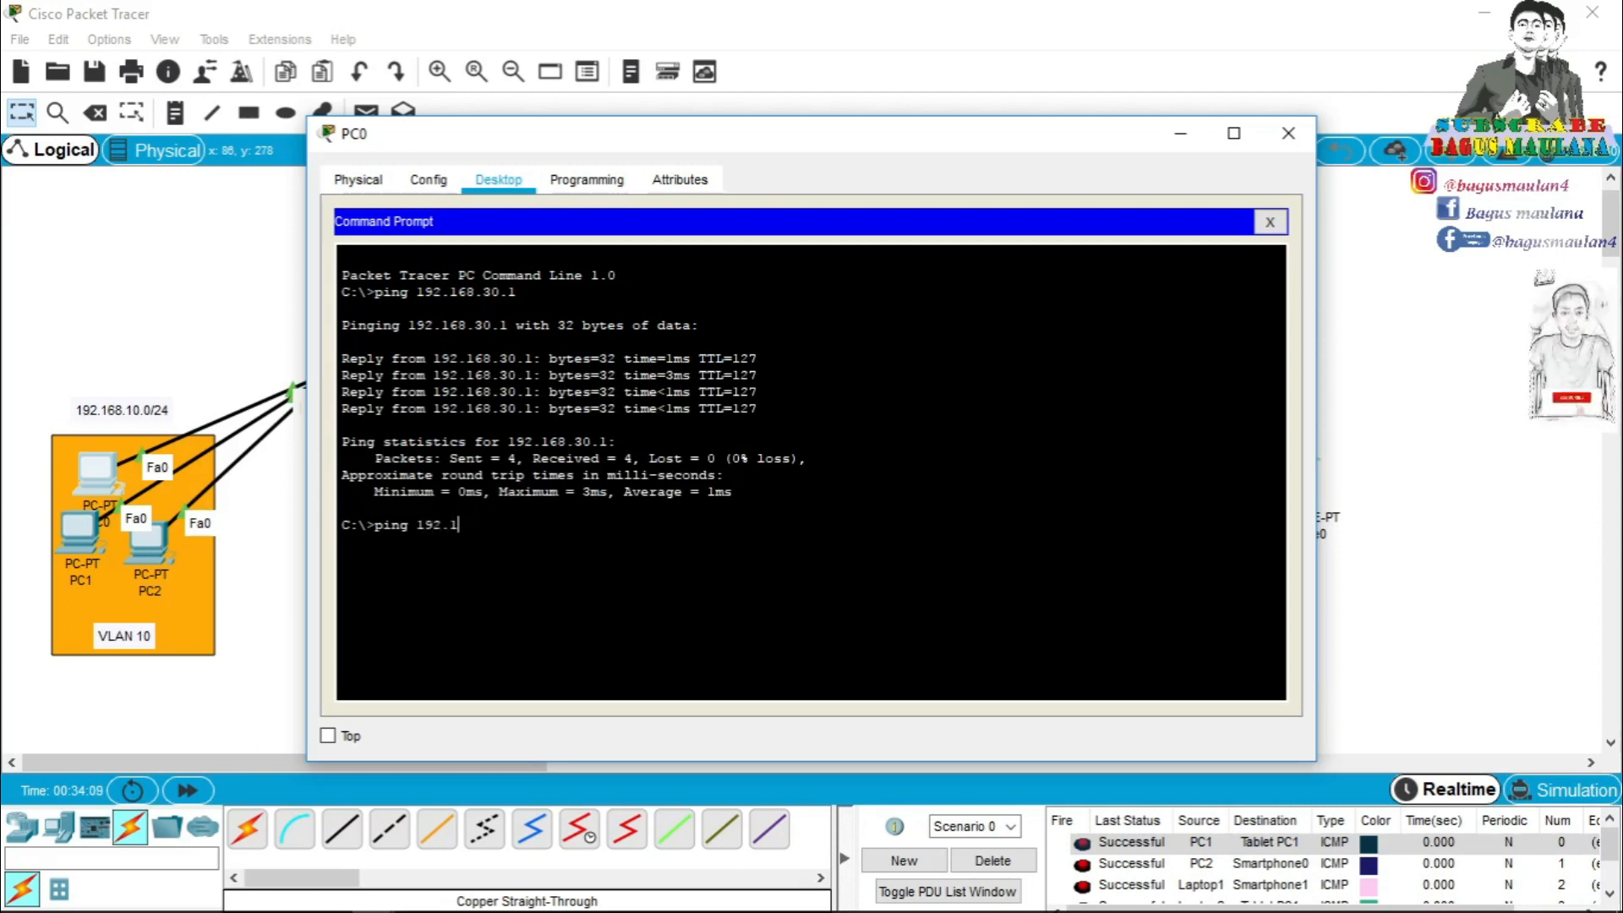
pyautogui.write('68.30.6')
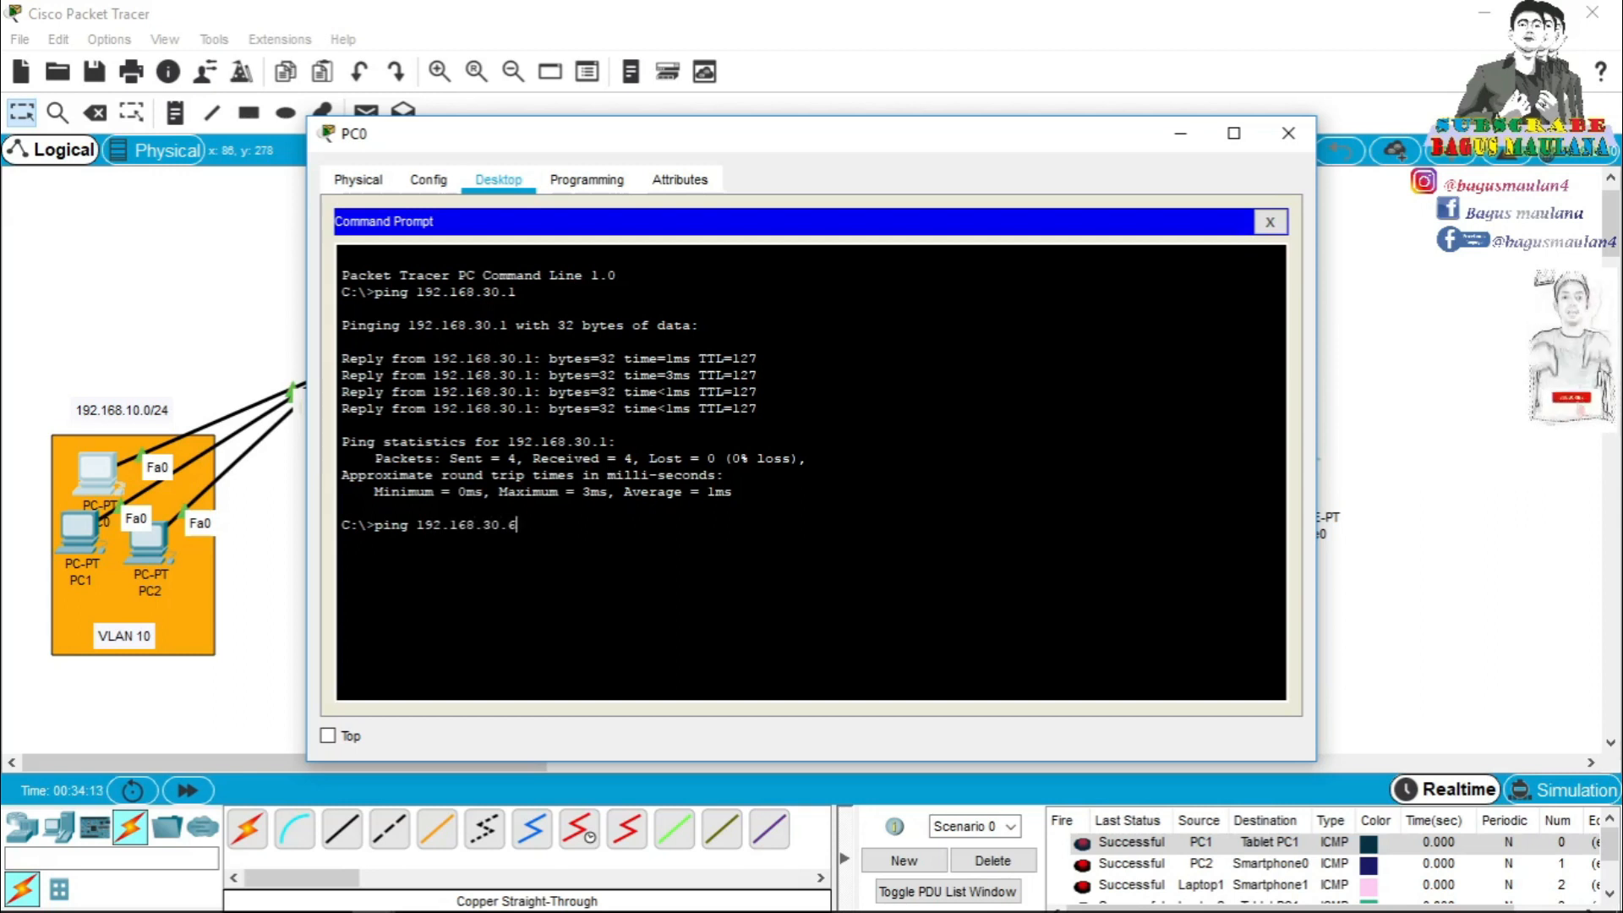
pyautogui.press('Return')
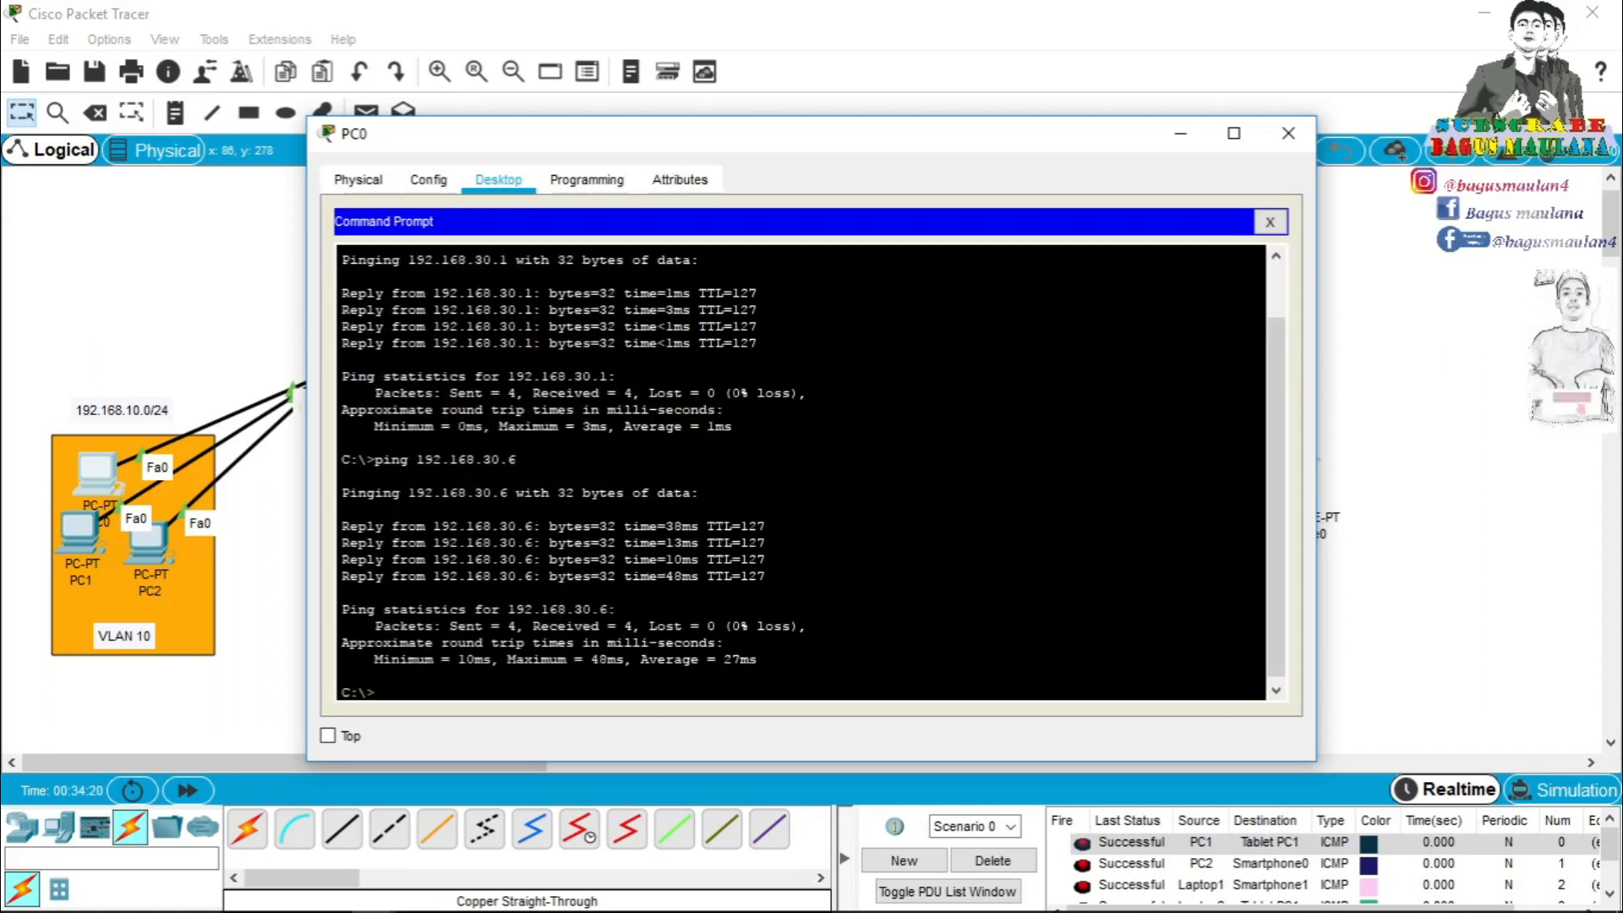
pyautogui.click(1287, 134)
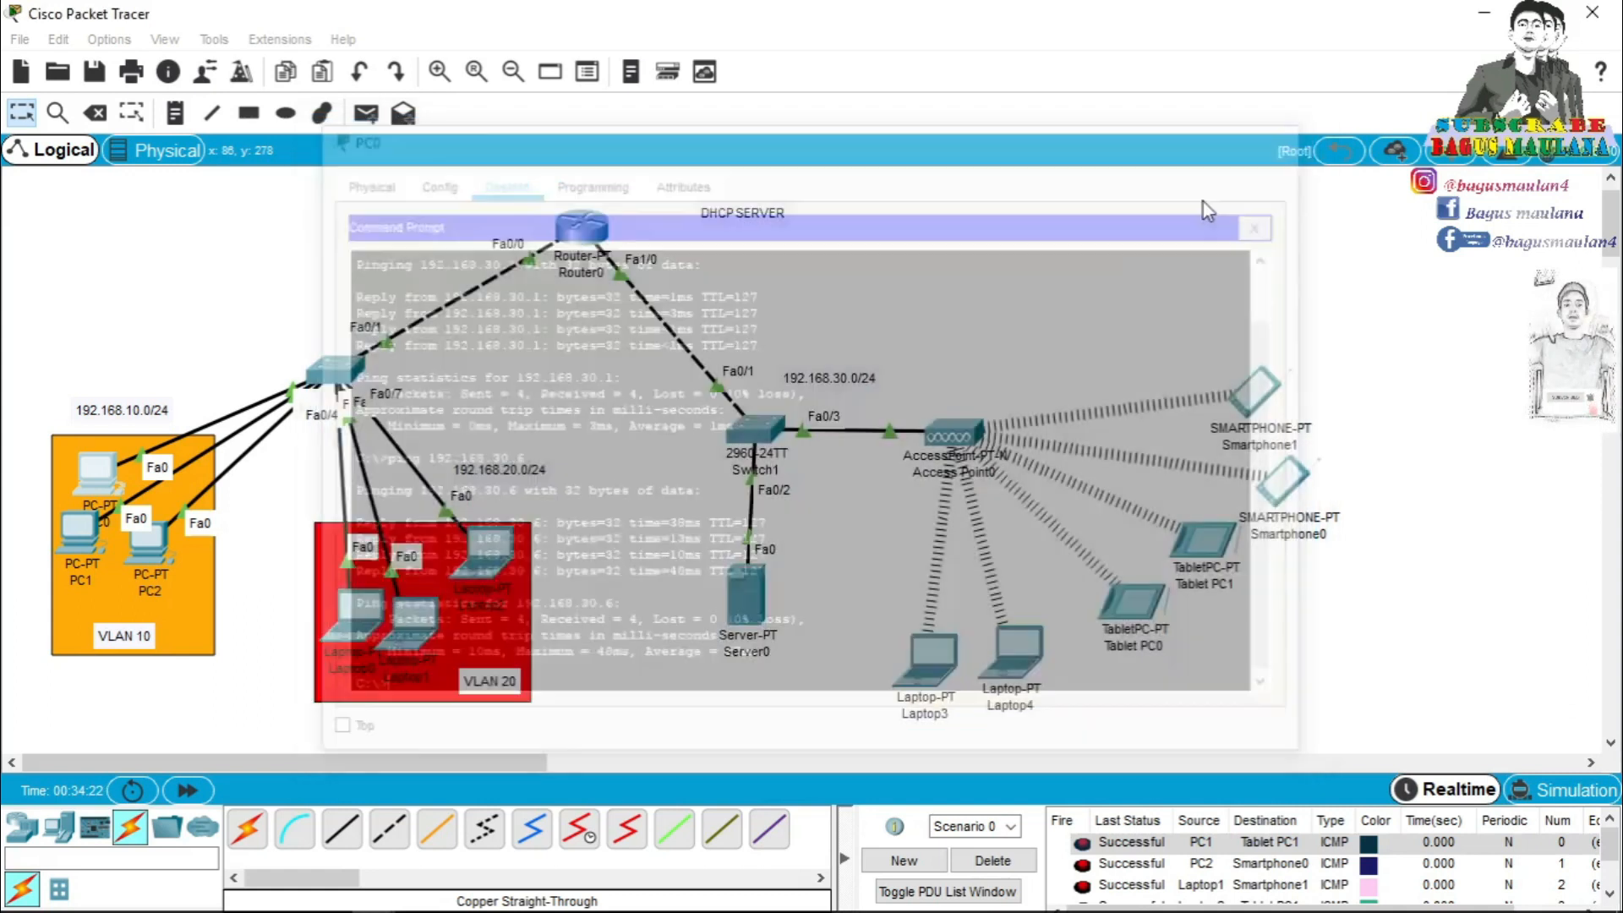